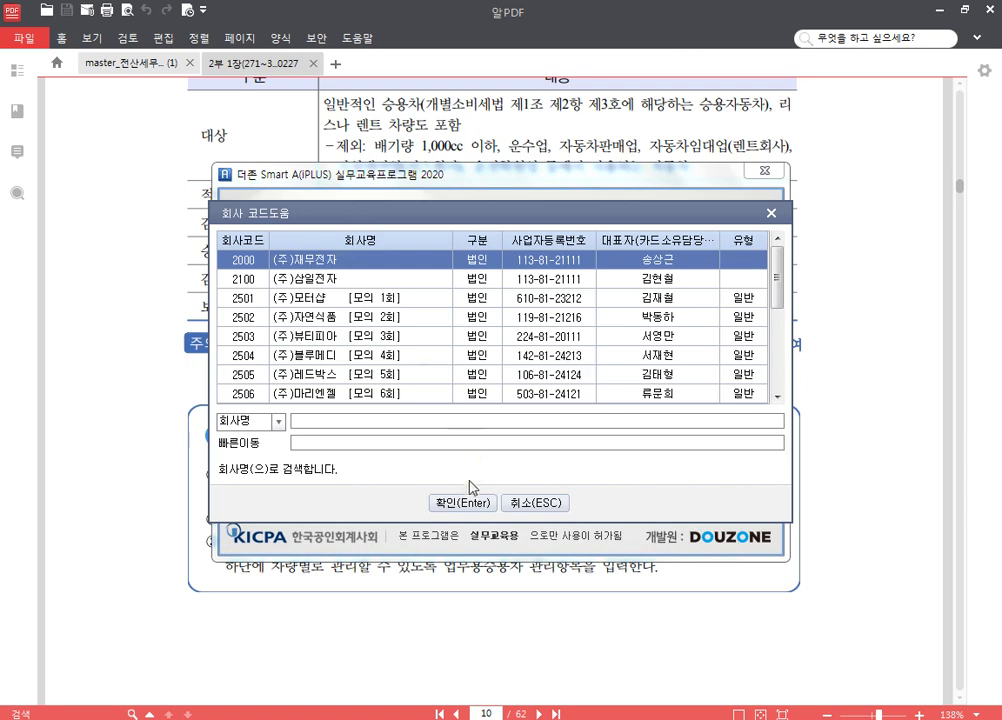
Log in to company 2000 (주)재무전자 with the 2.TAT 2급 level and display the 회계 module's full menu.
{"action": "left_click", "coordinate": [467, 502]}
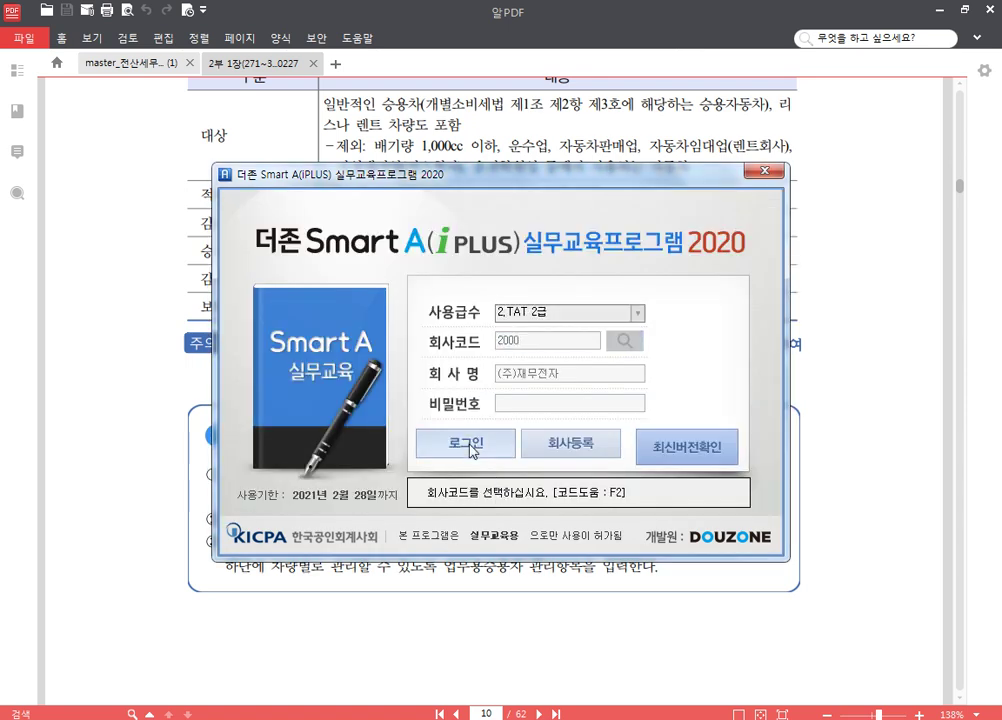
{"action": "left_click", "coordinate": [478, 444]}
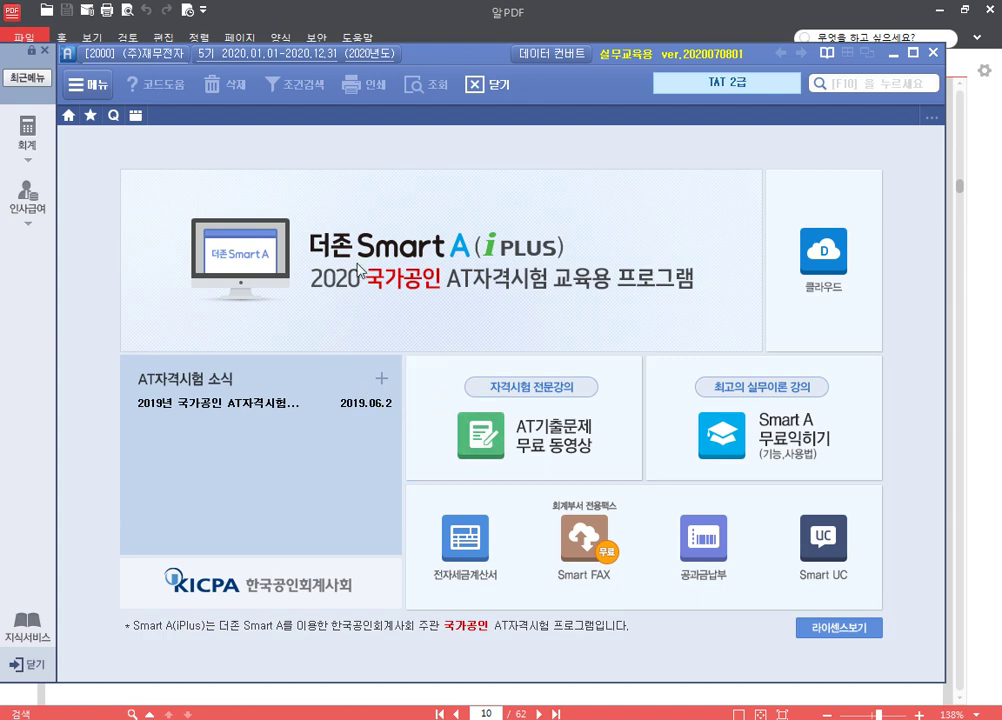
{"action": "left_click_drag", "start_coordinate": [487, 60], "coordinate": [493, 19]}
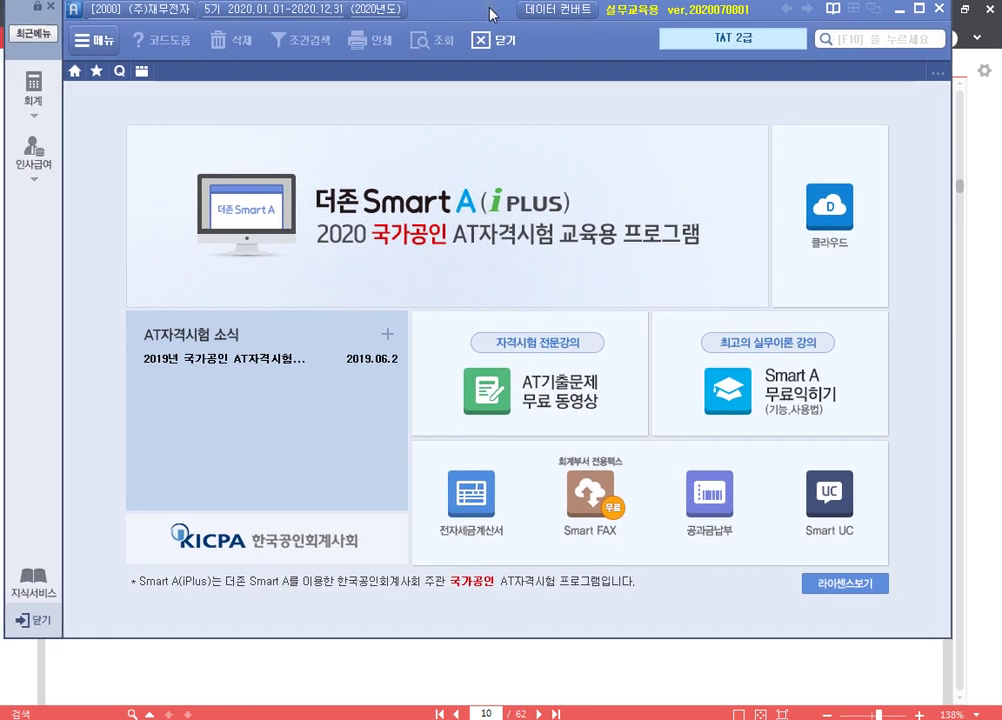
{"action": "left_click", "coordinate": [35, 86]}
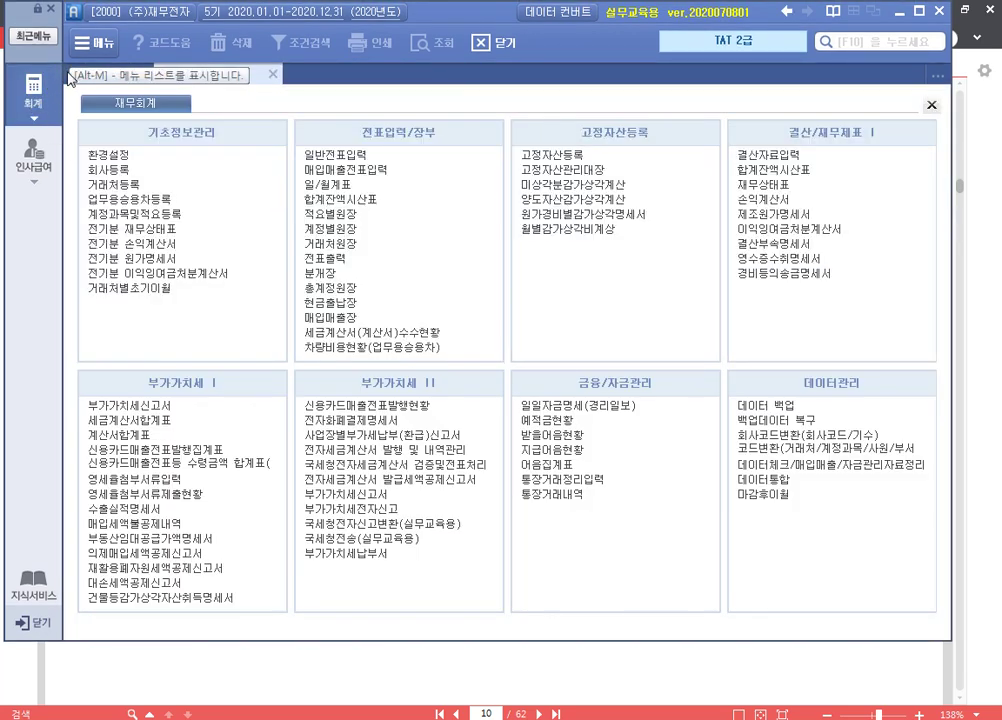
Frame the 부가가치세 I menu group with a red screen-pen rectangle, and clear the annotation.
{"action": "key", "text": "F9"}
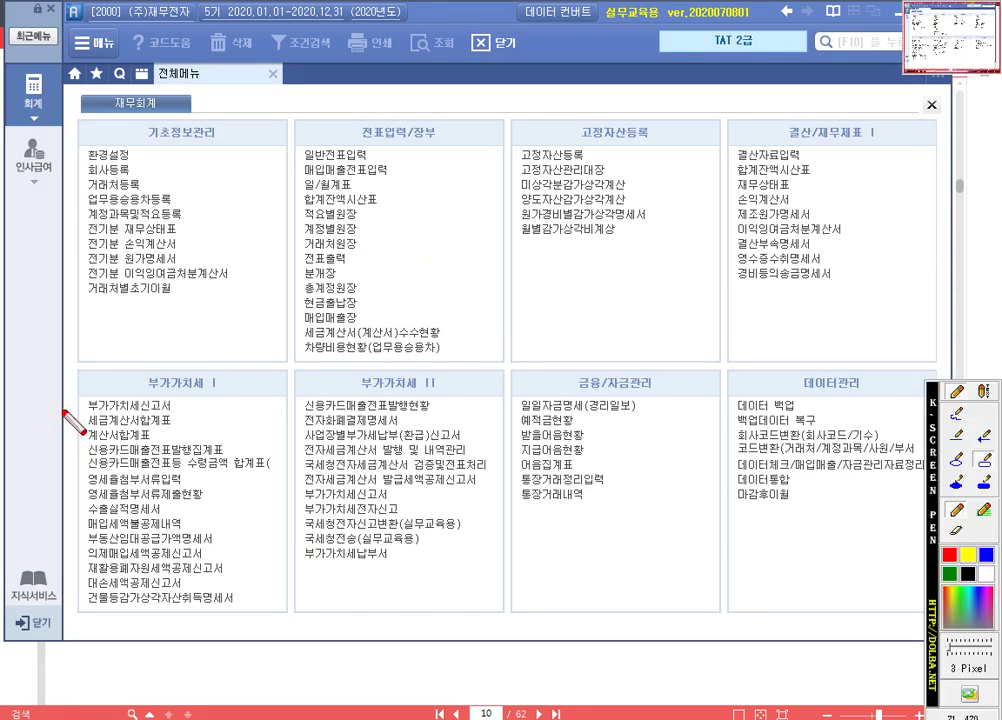
{"action": "left_click_drag", "start_coordinate": [79, 372], "coordinate": [283, 617]}
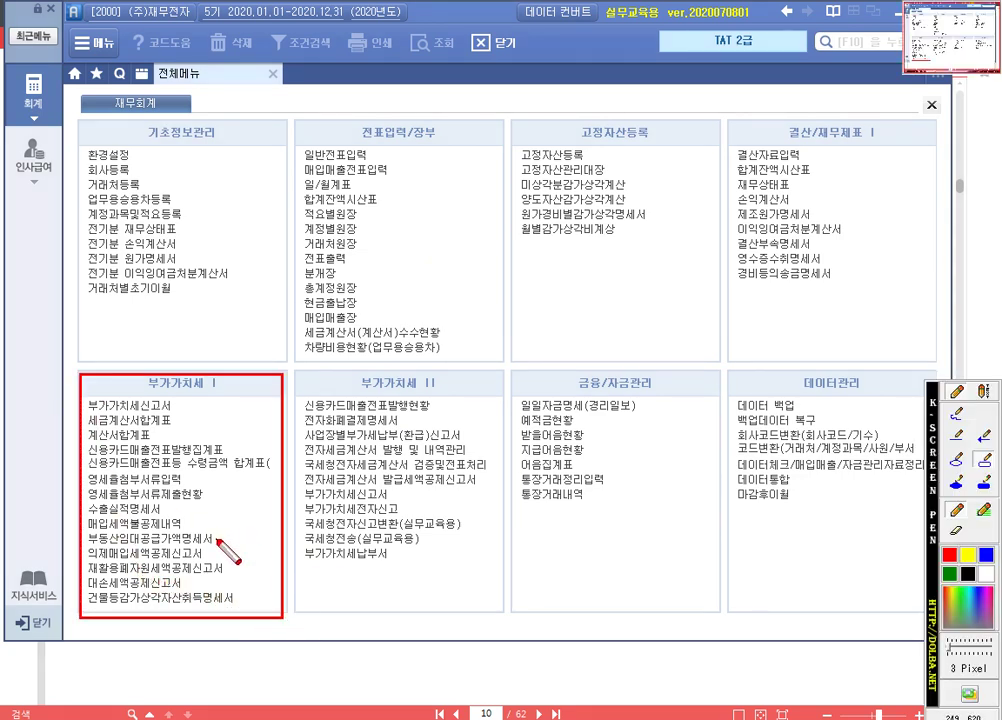
{"action": "left_click", "coordinate": [153, 530]}
{"action": "key", "text": "Escape"}
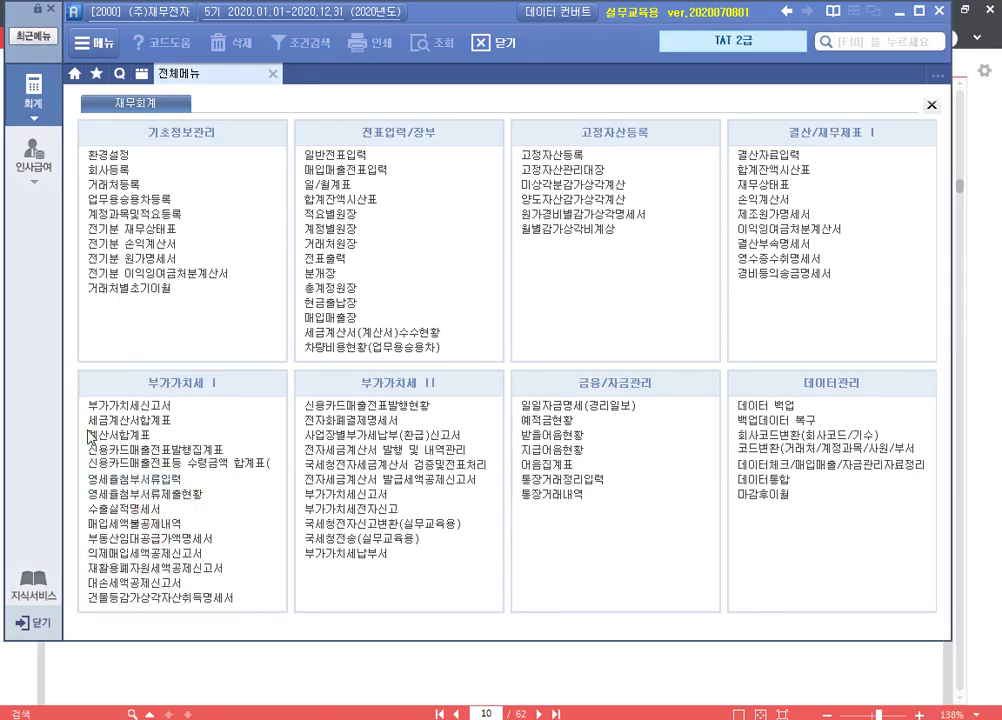
In the 인사급여 module, temporarily frame 사원등록, 급여자료입력 and 연말정산 근로소득원천징수영수증 in red, and return to the 회계 module.
{"action": "left_click", "coordinate": [30, 160]}
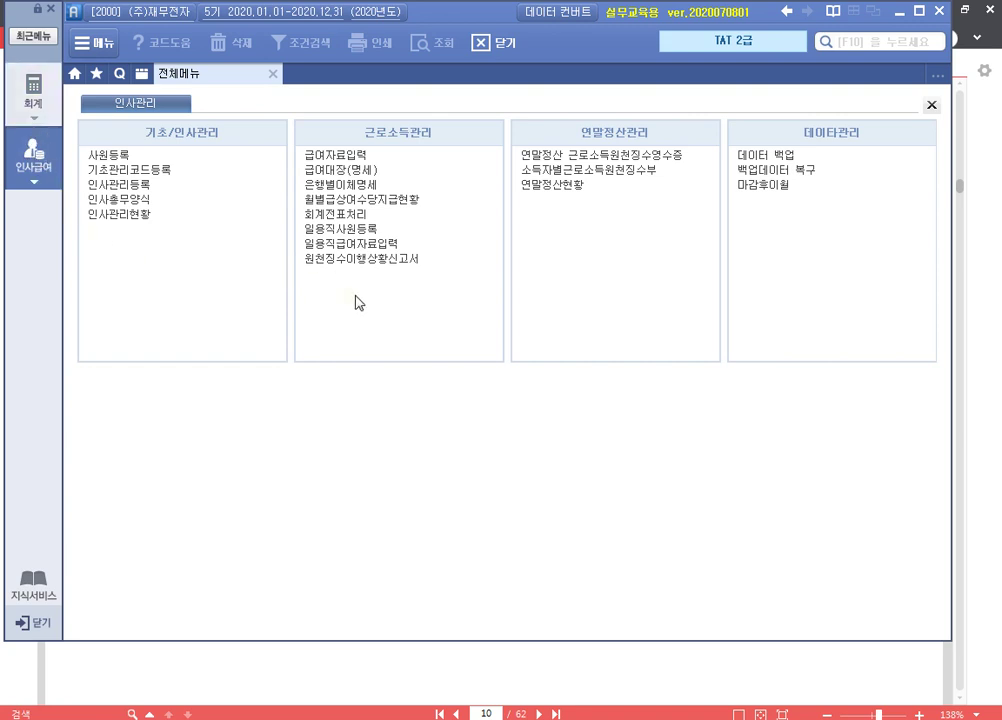
{"action": "key", "text": "F12"}
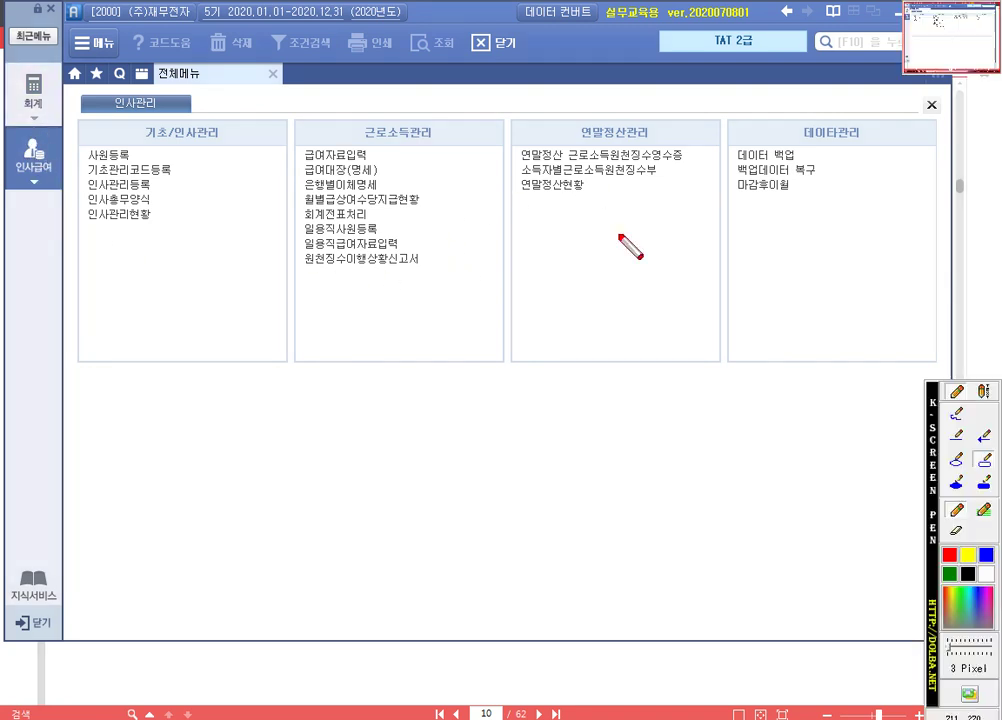
{"action": "left_click", "coordinate": [146, 157]}
{"action": "left_click_drag", "start_coordinate": [148, 159], "coordinate": [151, 162]}
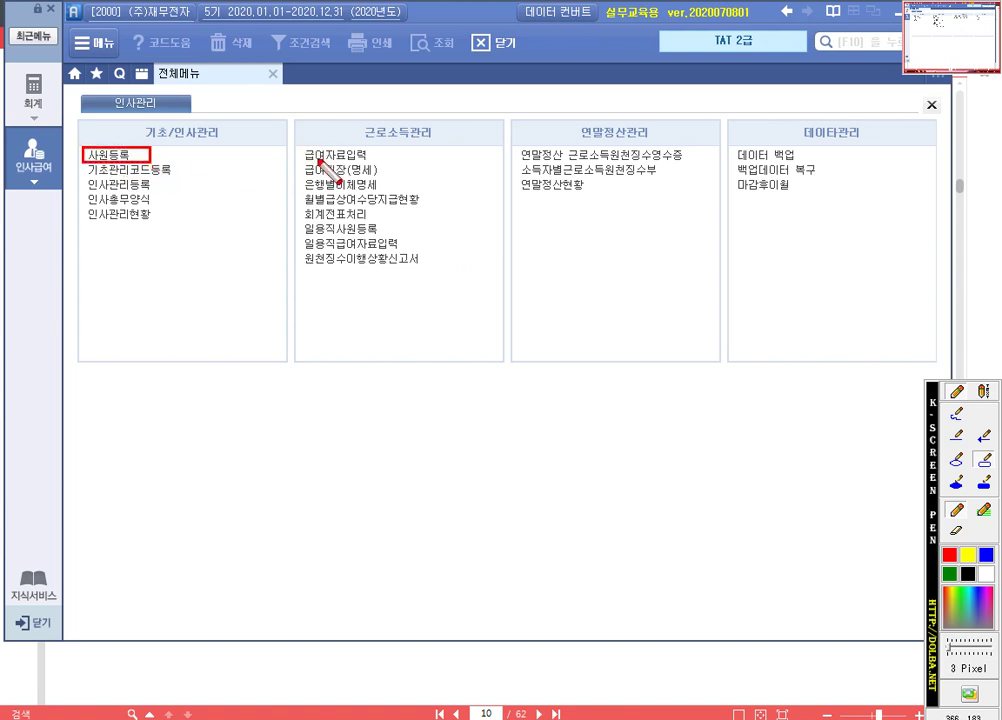
{"action": "left_click_drag", "start_coordinate": [298, 139], "coordinate": [382, 162]}
{"action": "mouse_move", "coordinate": [513, 147]}
{"action": "left_mouse_down"}
{"action": "mouse_move", "coordinate": [630, 170]}
{"action": "mouse_move", "coordinate": [689, 166]}
{"action": "left_mouse_up"}
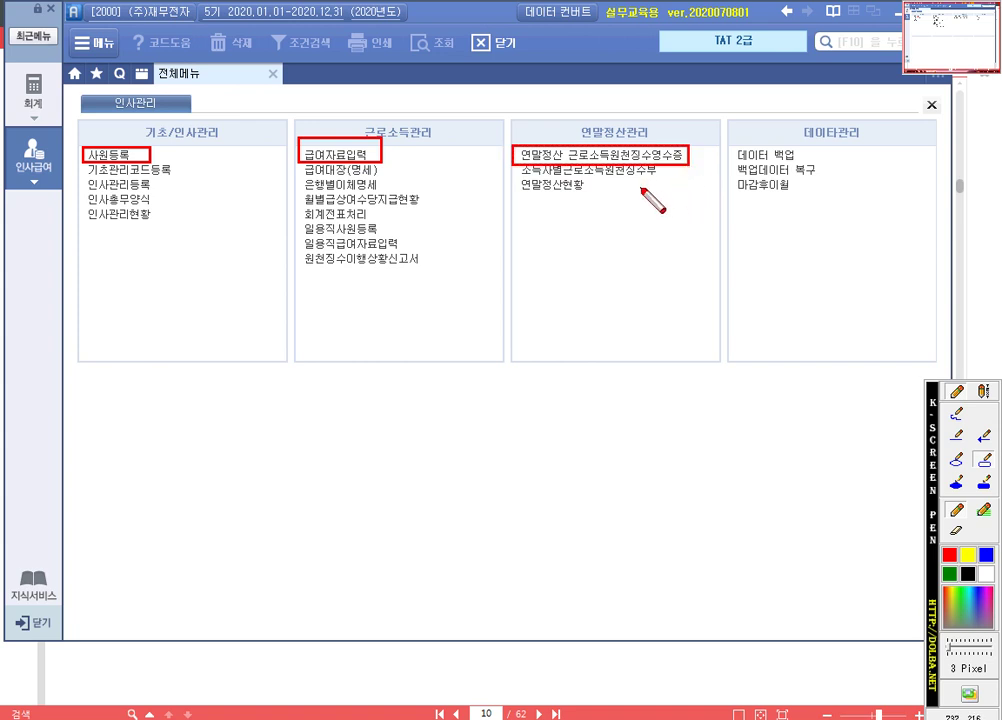
{"action": "key", "text": "Escape"}
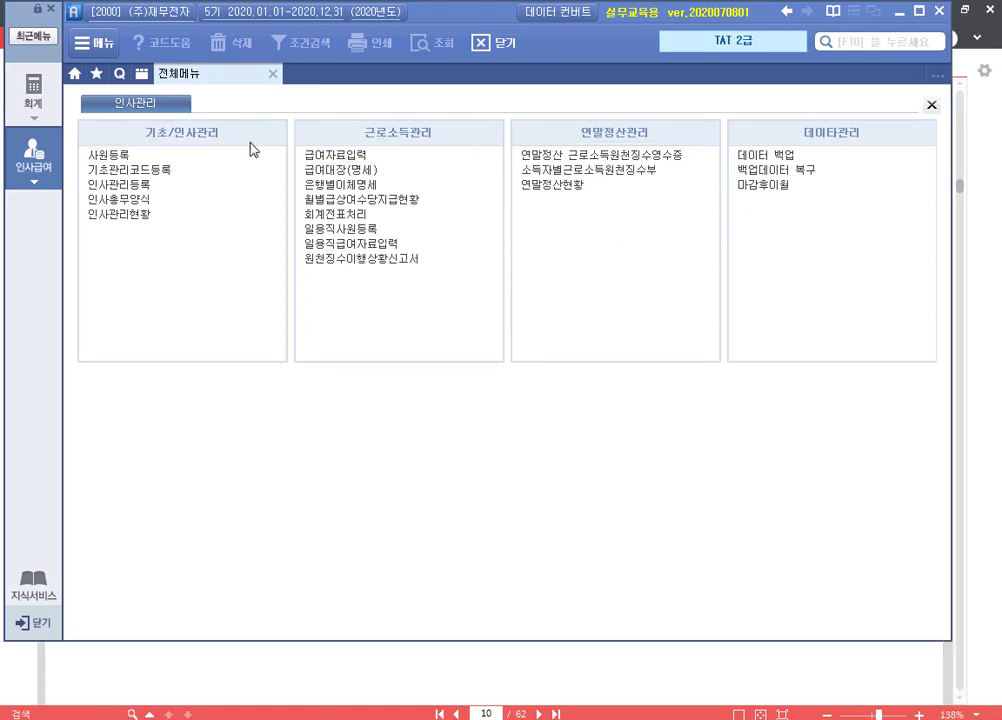
{"action": "left_click", "coordinate": [36, 90]}
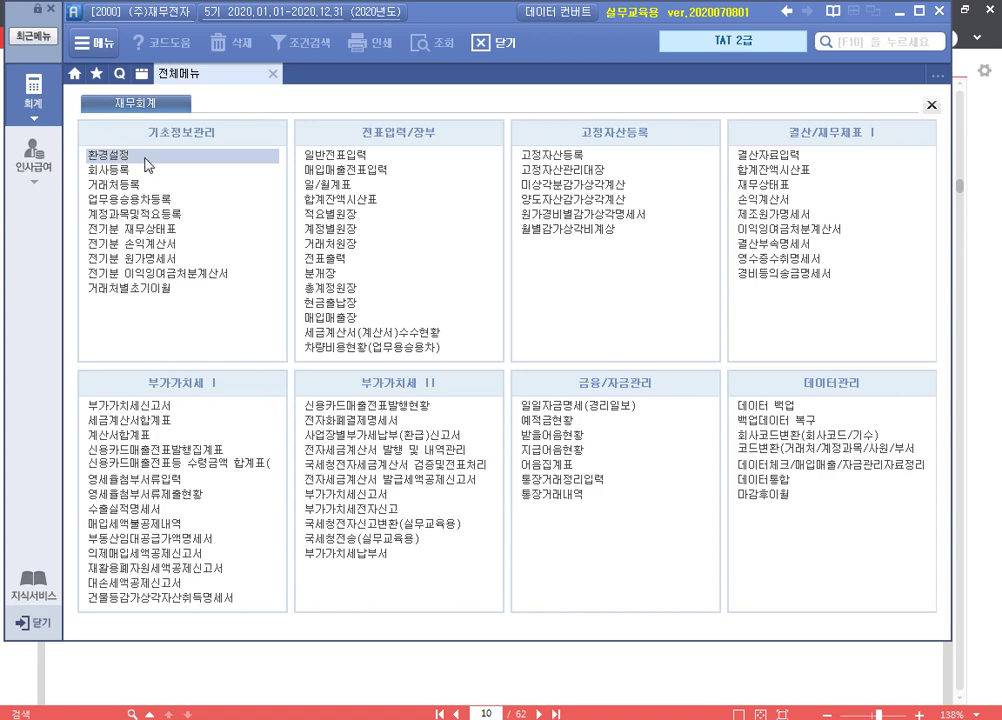
Switch to 알PDF and read the 업무용승용차등록 exercise tables for 수행 1 and 수행 2 on page 11.
{"action": "left_click", "coordinate": [571, 646]}
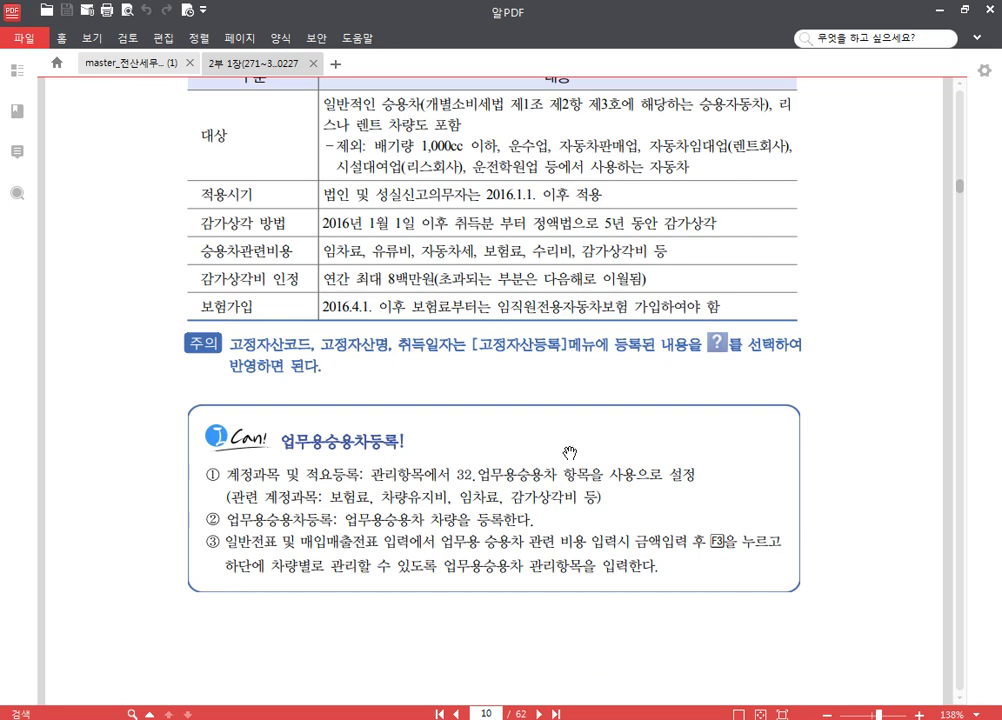
{"action": "scroll", "coordinate": [517, 416], "scroll_direction": "down", "scroll_amount": 10}
{"action": "scroll", "coordinate": [517, 416], "scroll_direction": "down", "scroll_amount": 2}
{"action": "scroll", "coordinate": [514, 300], "scroll_direction": "up", "scroll_amount": 4}
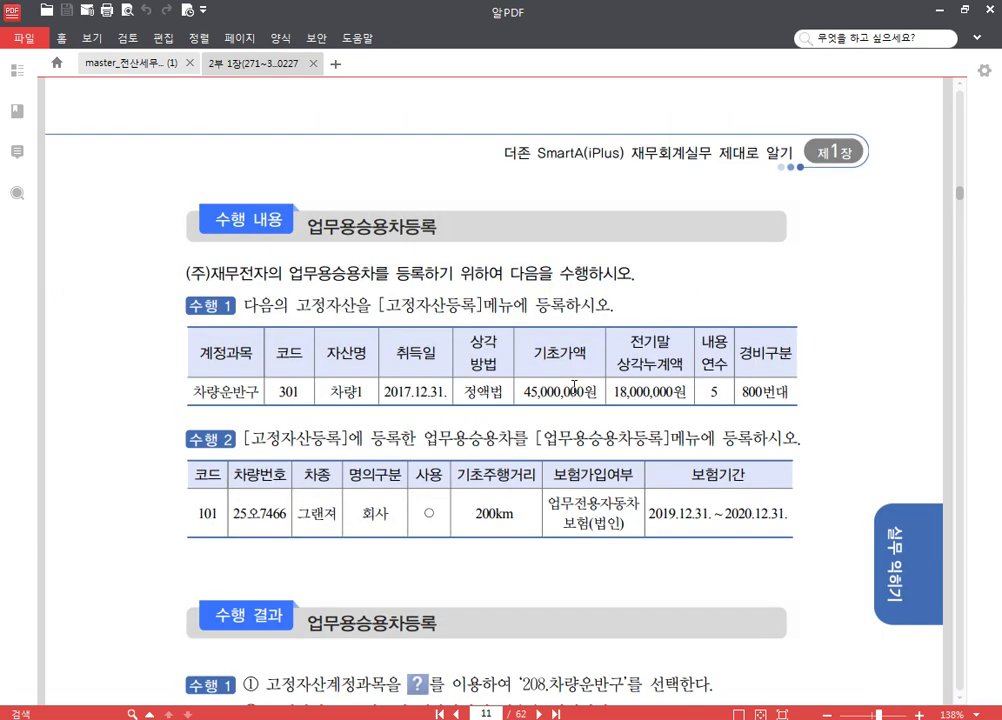
{"action": "scroll", "coordinate": [574, 394], "scroll_direction": "down", "scroll_amount": 2}
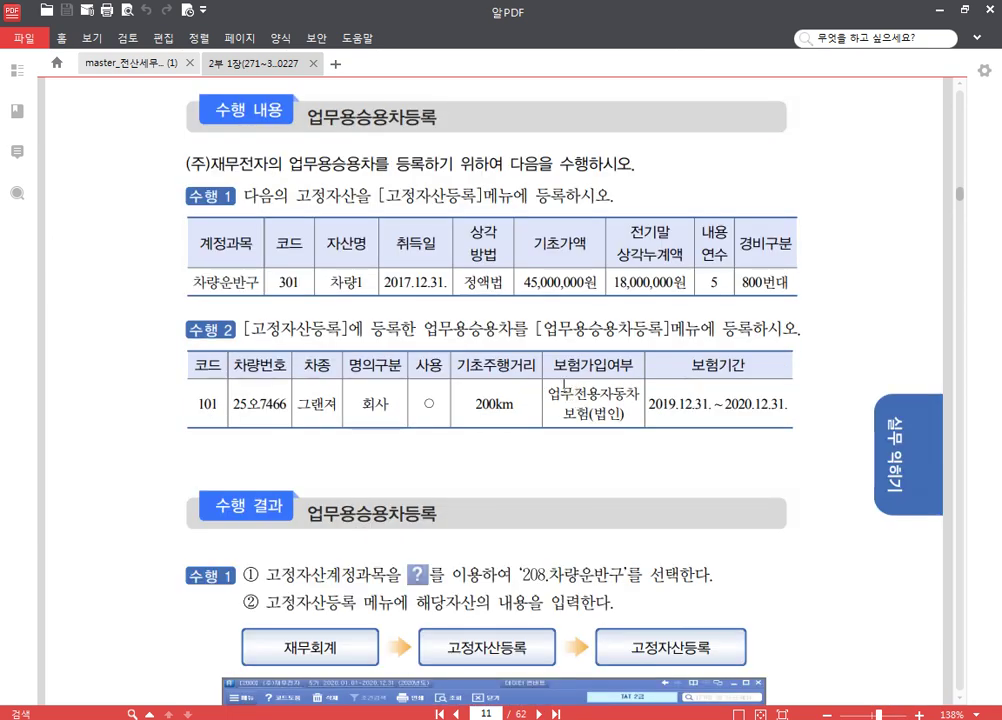
{"action": "scroll", "coordinate": [487, 398], "scroll_direction": "up", "scroll_amount": 2}
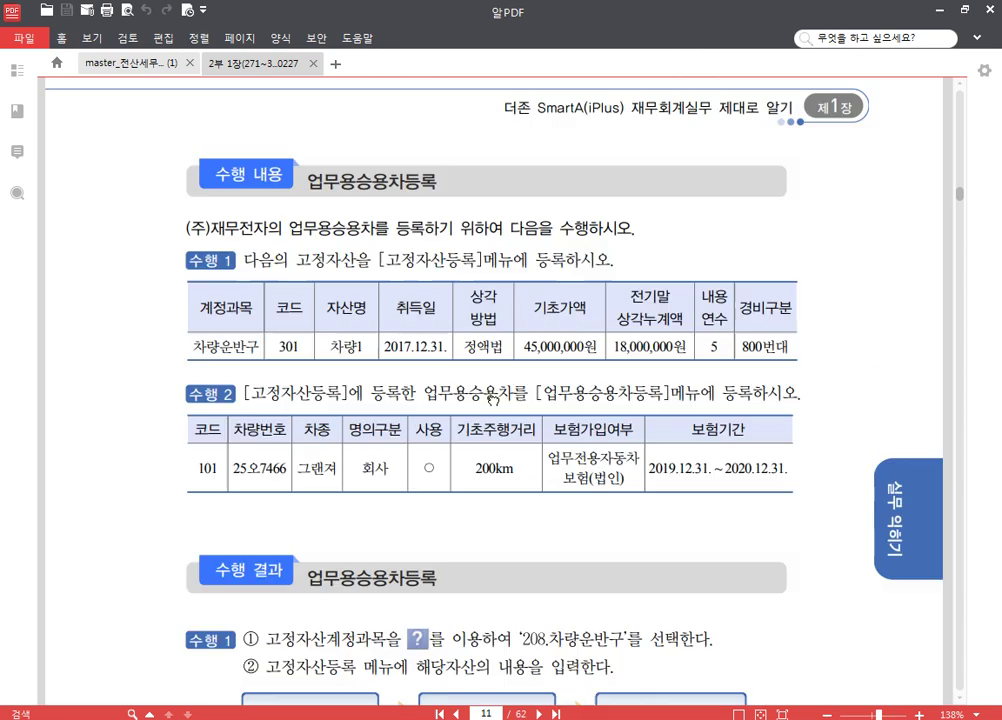
{"action": "scroll", "coordinate": [486, 397], "scroll_direction": "down", "scroll_amount": 2}
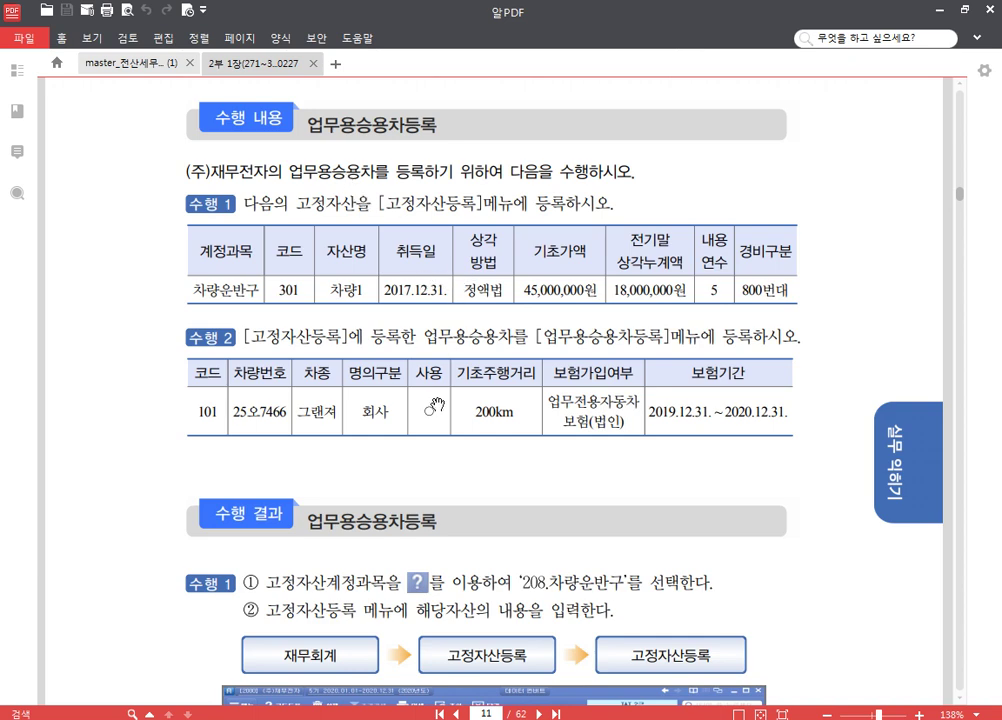
{"action": "scroll", "coordinate": [540, 135], "scroll_direction": "down", "scroll_amount": 1}
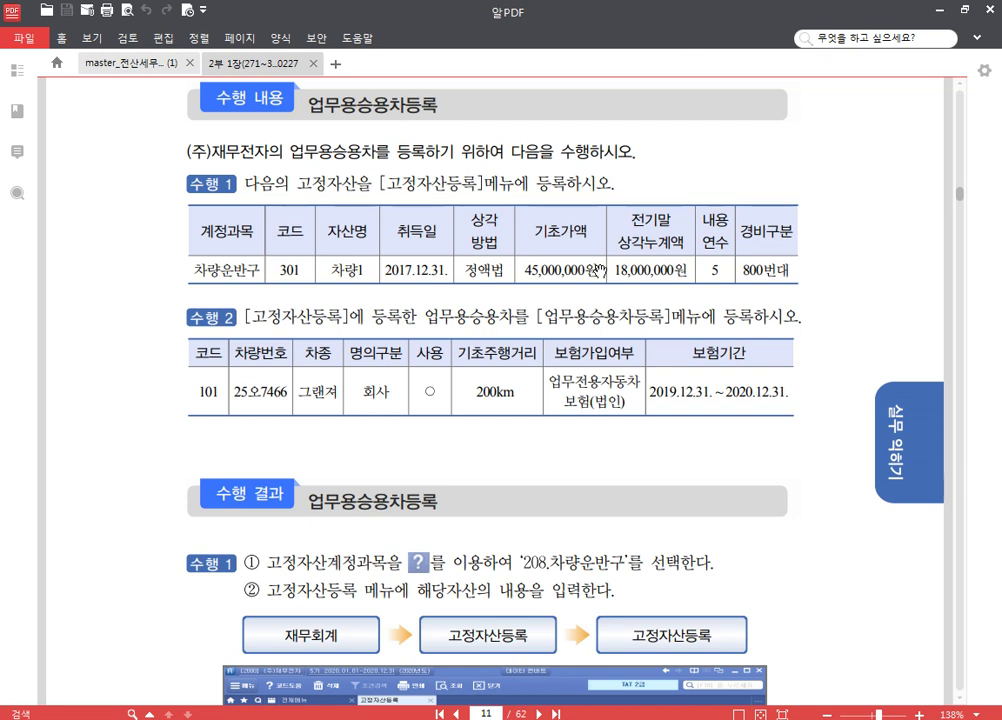
Check which programs can open the PDF file 2부 1장(271~332)0227 in the shared folder, and reopen it in 알PDF.
{"action": "left_click", "coordinate": [938, 10]}
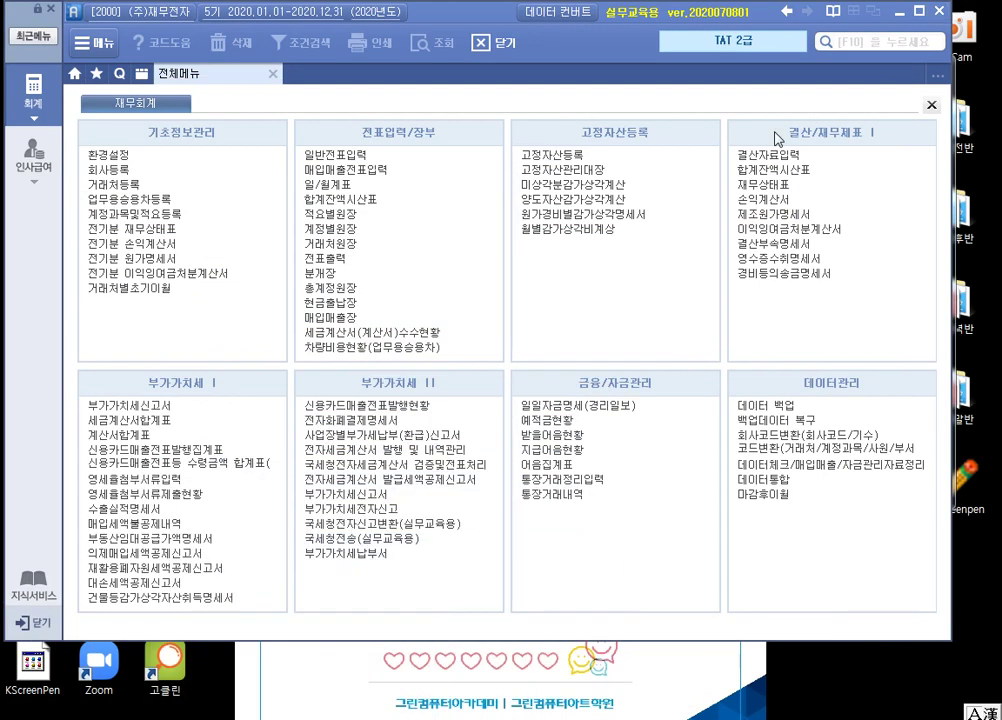
{"action": "left_click", "coordinate": [899, 10]}
{"action": "right_click", "coordinate": [486, 176]}
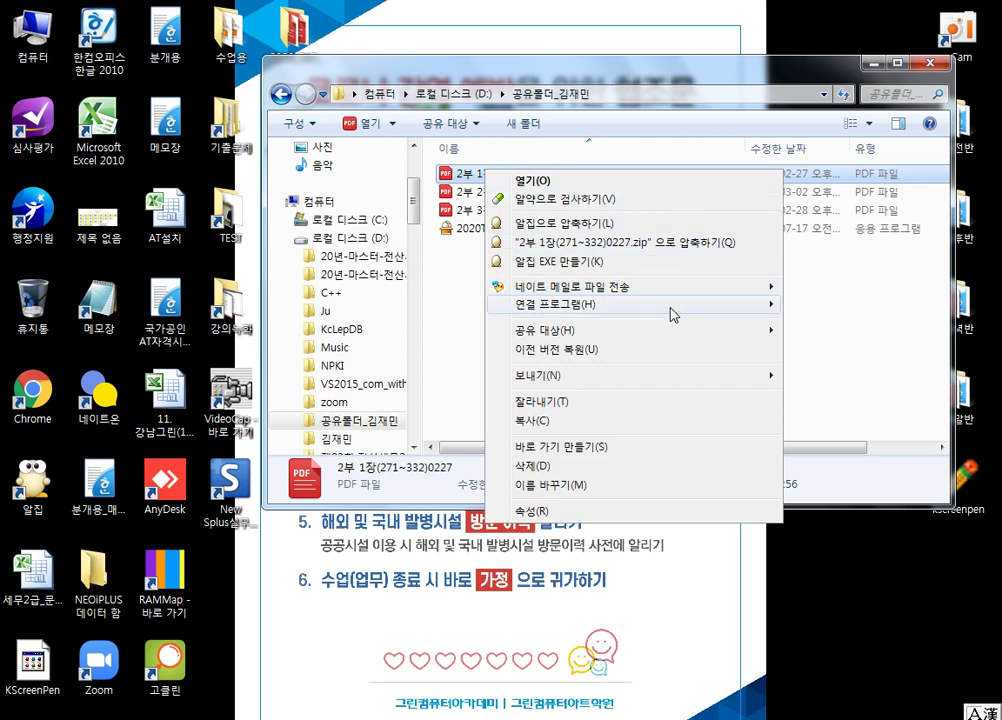
{"action": "mouse_move", "coordinate": [671, 309]}
{"action": "mouse_move", "coordinate": [716, 306]}
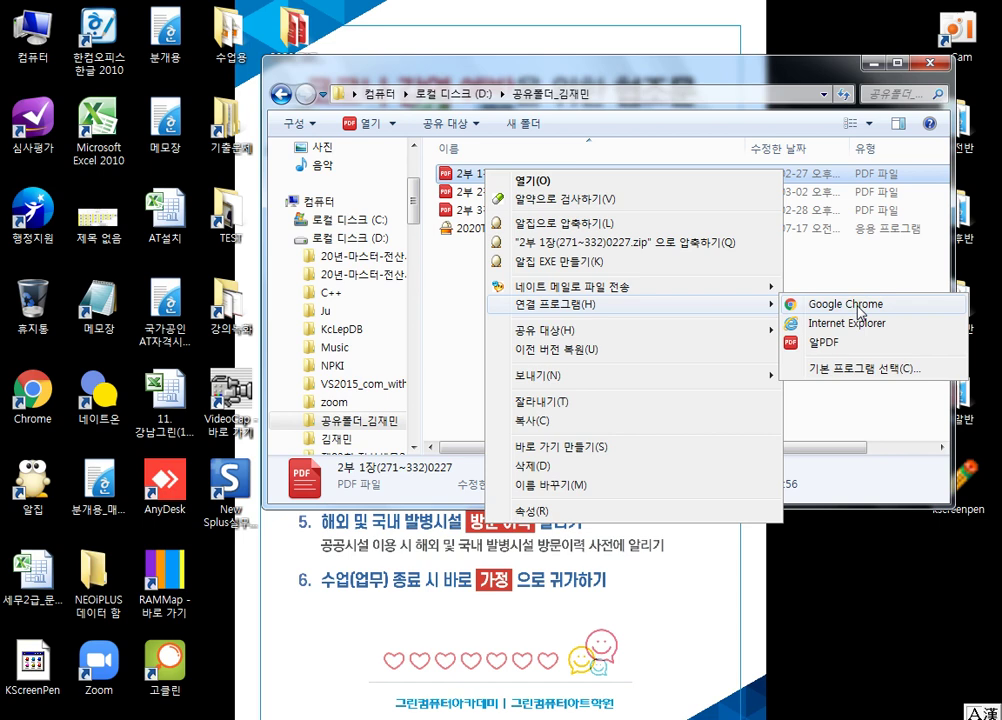
{"action": "left_click", "coordinate": [906, 416]}
{"action": "double_click", "coordinate": [512, 173]}
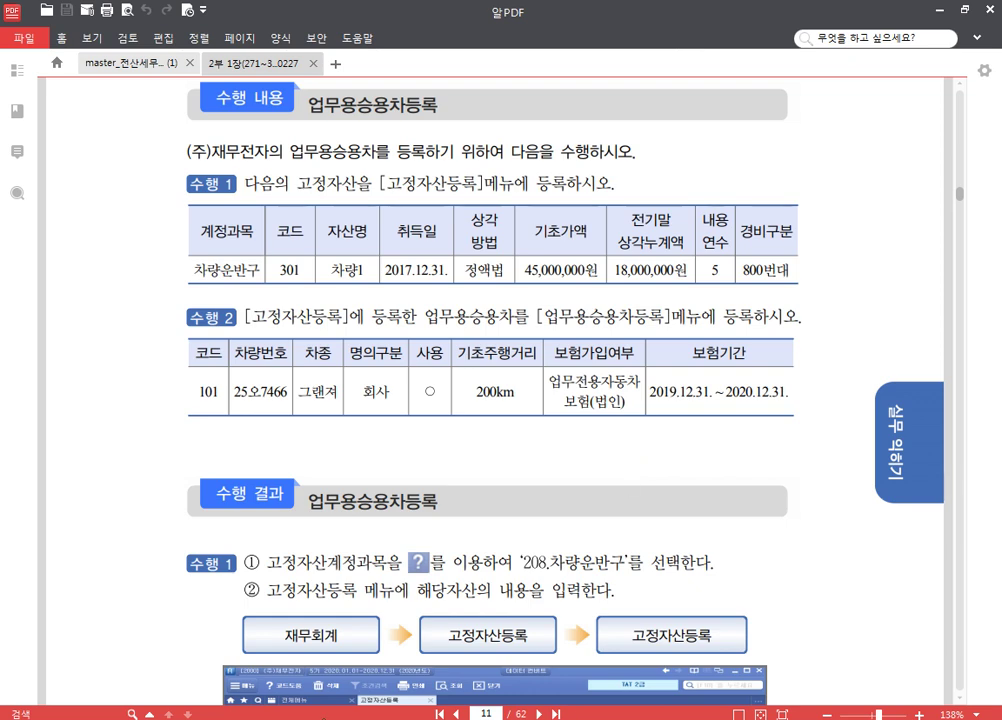
{"action": "key", "text": "alt+Tab"}
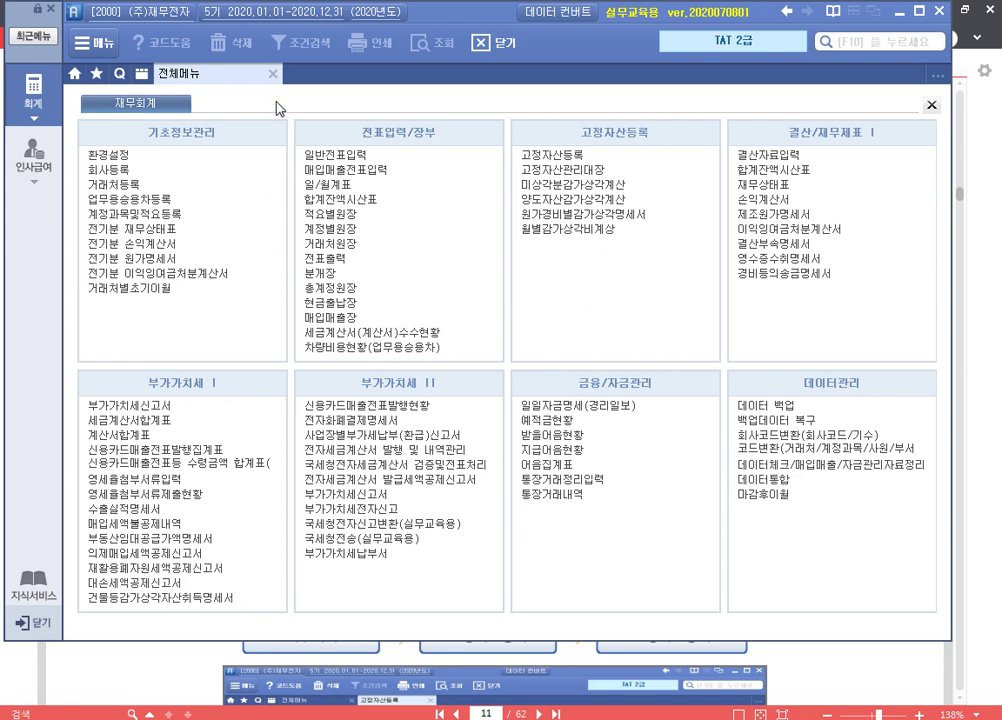
In the PDF's 수행 1 table, temporarily frame the 내용연수 and 상각방법 columns in red, and return to Smart A.
{"action": "left_click", "coordinate": [824, 678]}
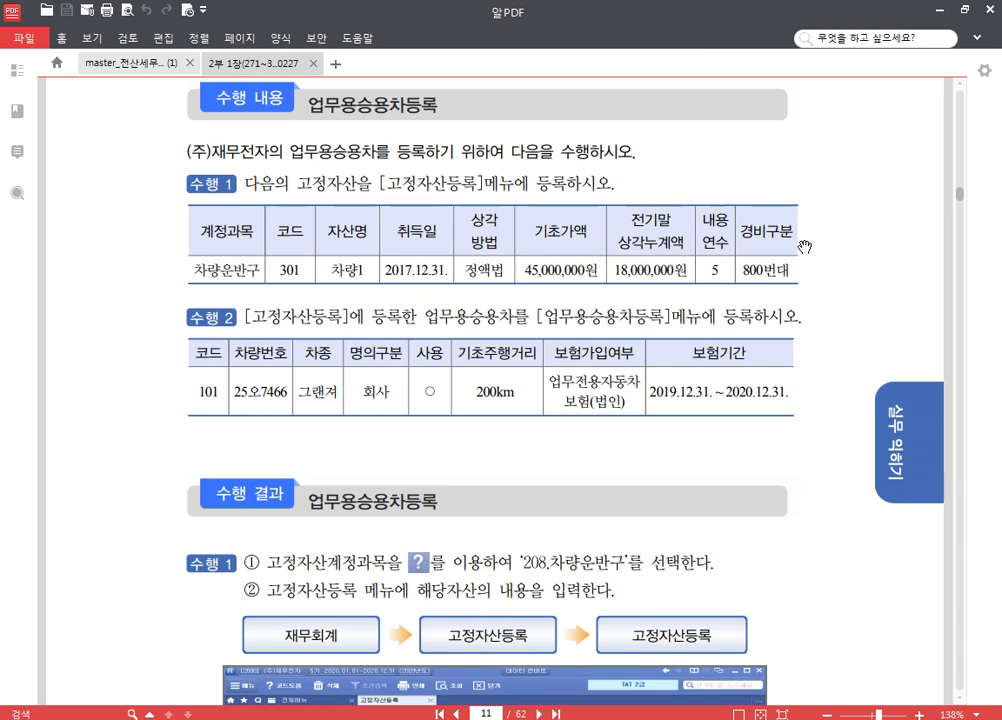
{"action": "scroll", "coordinate": [880, 400], "scroll_direction": "down", "scroll_amount": 1}
{"action": "scroll", "coordinate": [900, 345], "scroll_direction": "up", "scroll_amount": 1}
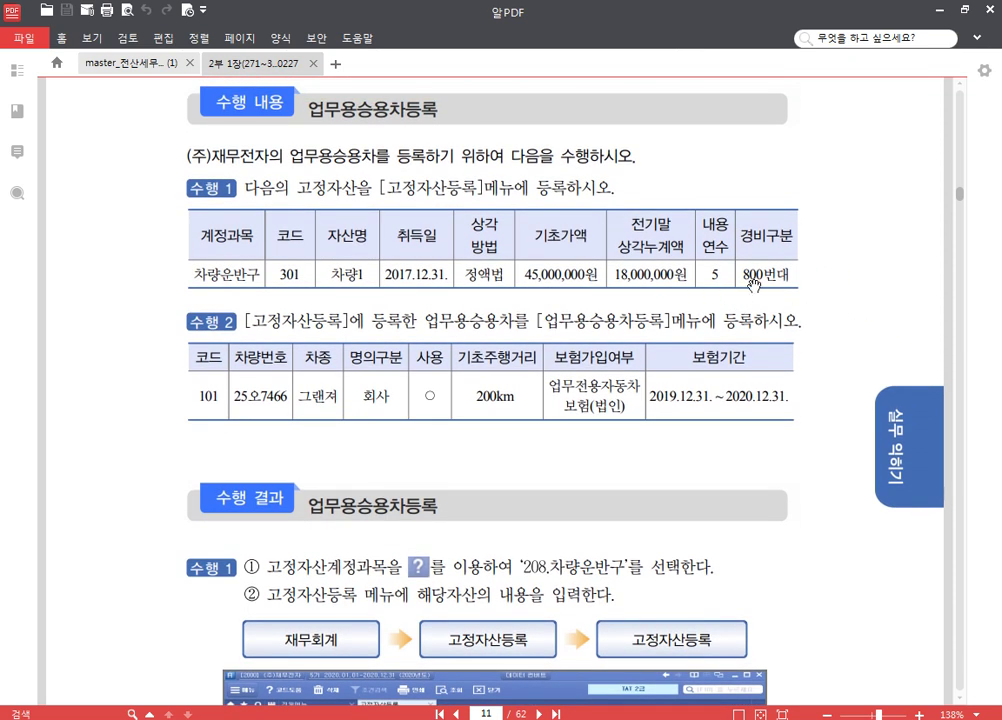
{"action": "key", "text": "F9"}
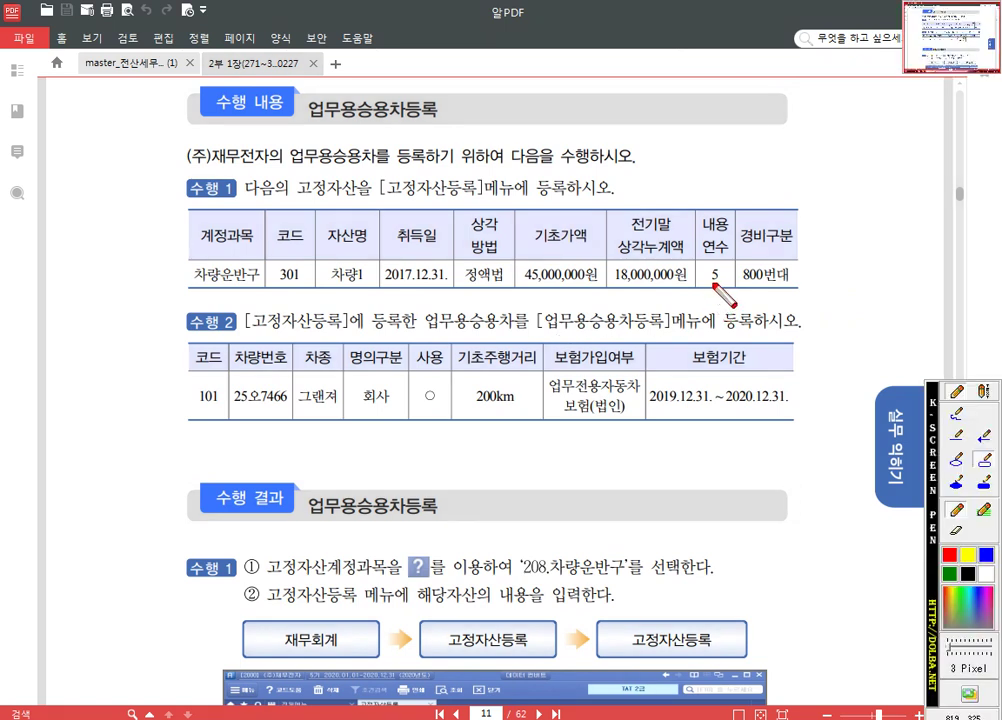
{"action": "left_click_drag", "start_coordinate": [700, 212], "coordinate": [733, 290]}
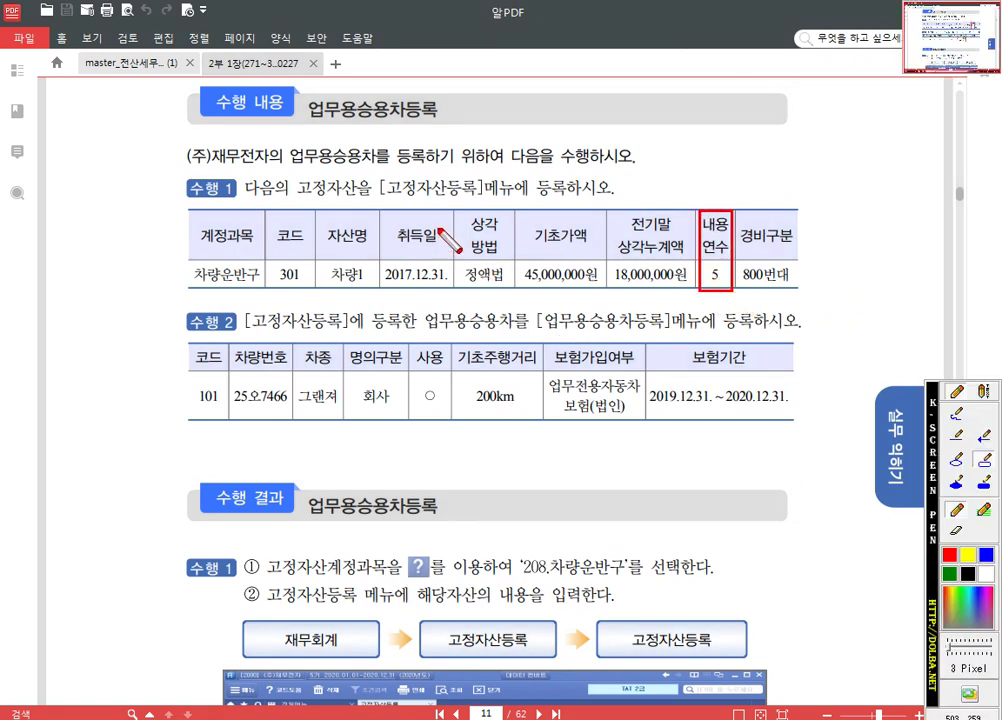
{"action": "mouse_move", "coordinate": [457, 214]}
{"action": "left_mouse_down"}
{"action": "mouse_move", "coordinate": [468, 262]}
{"action": "mouse_move", "coordinate": [511, 287]}
{"action": "left_mouse_up"}
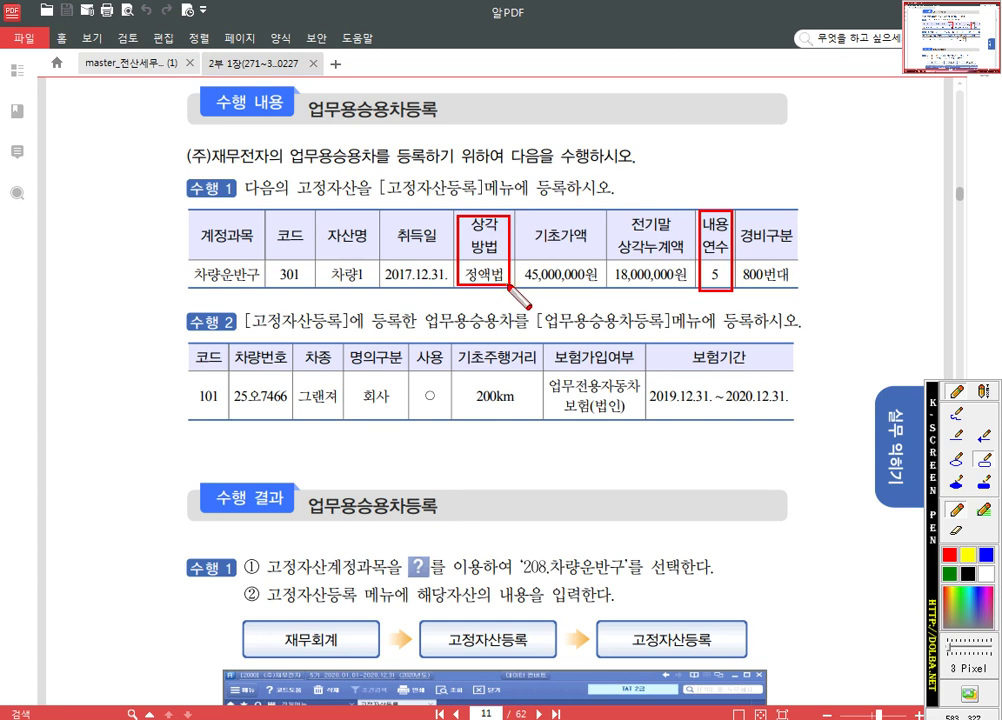
{"action": "key", "text": "Escape"}
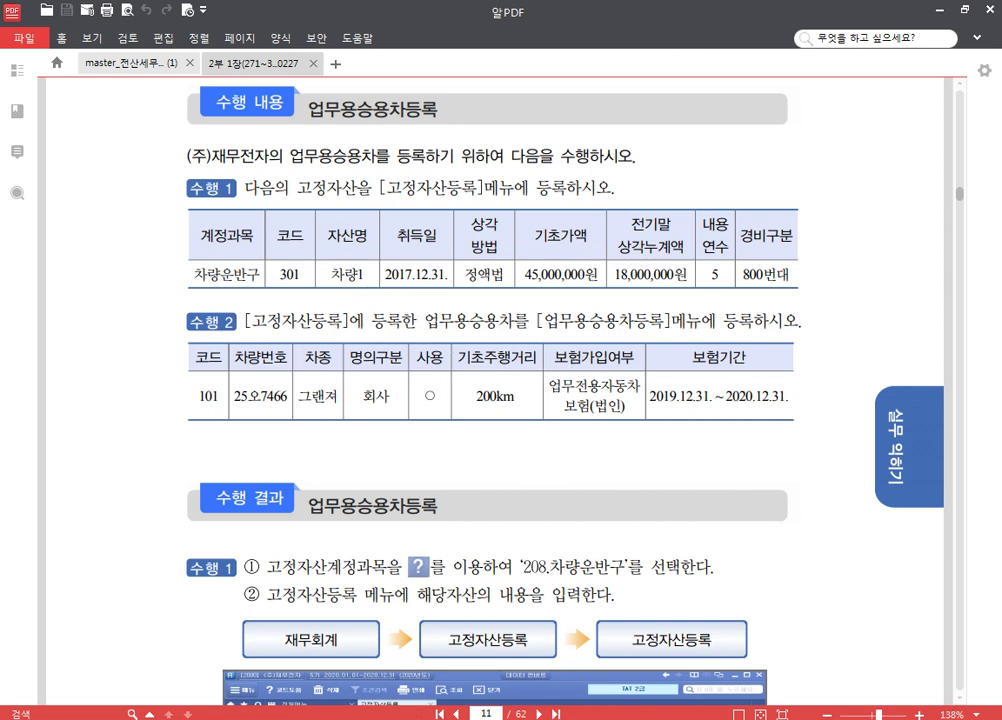
{"action": "key", "text": "alt+Tab"}
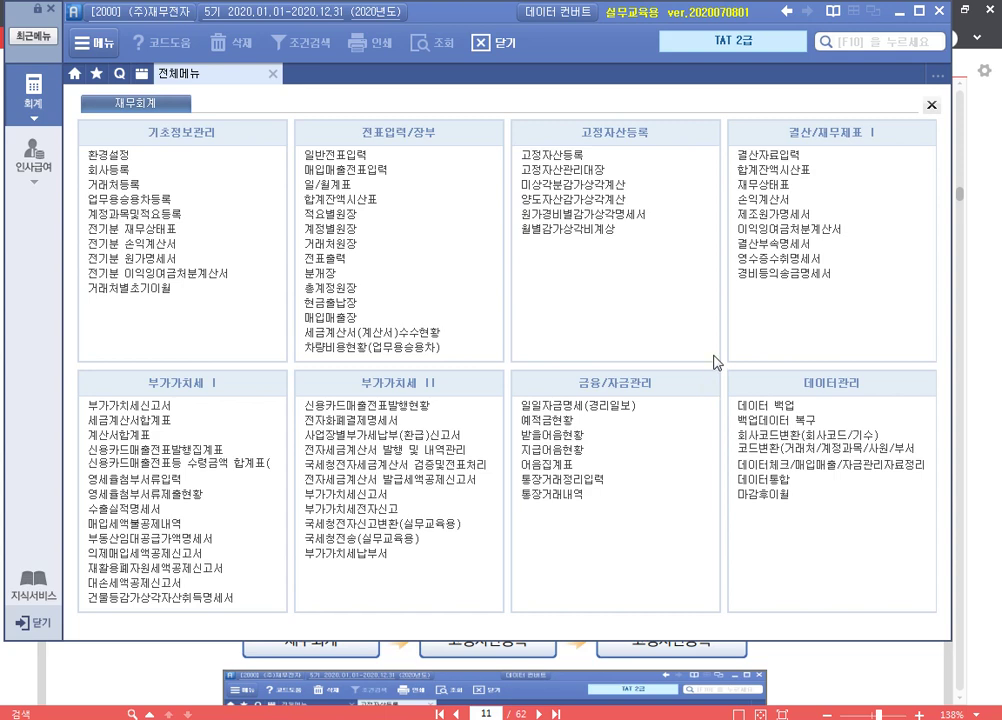
Frame the 고정자산등록 entry of the accounting menu with a red screen-pen rectangle, and clear the annotation.
{"action": "left_click", "coordinate": [588, 160]}
{"action": "key", "text": "F12"}
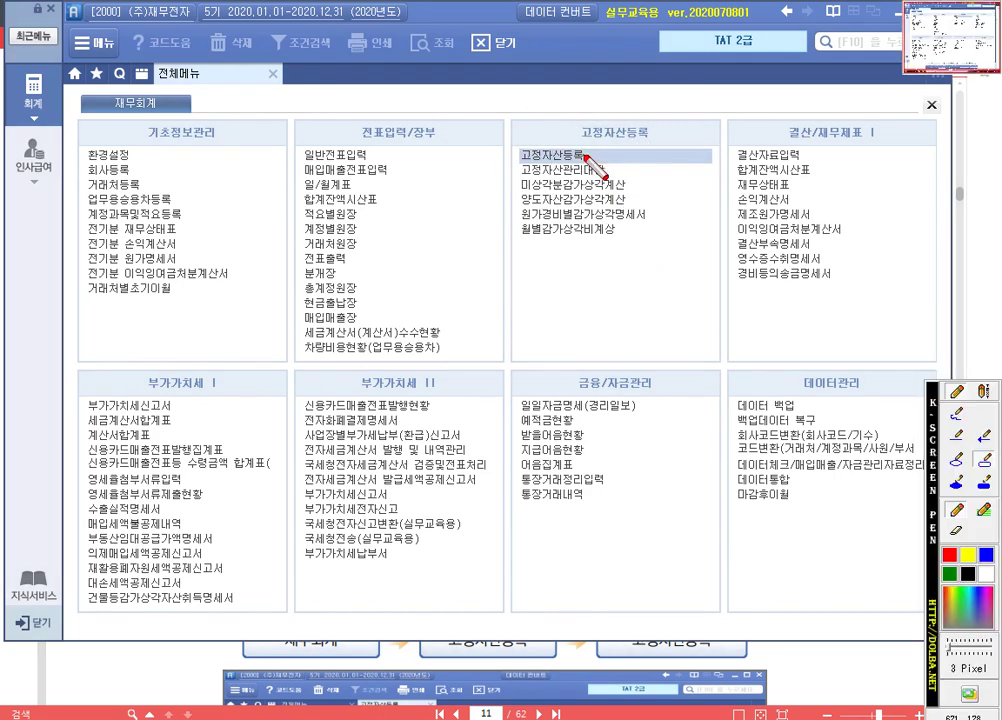
{"action": "left_click_drag", "start_coordinate": [516, 148], "coordinate": [699, 164]}
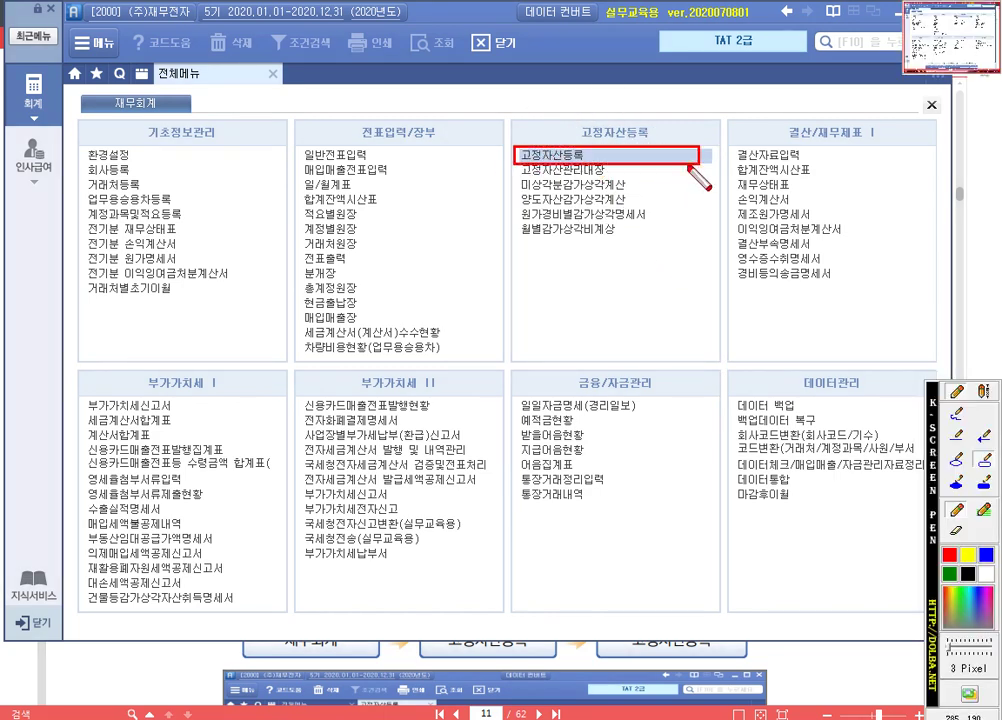
{"action": "key", "text": "F12"}
Open 고정자산등록 and query all asset accounts, keeping 자산구분 and 상각방법구분 at 0.전체, to reach the first entry row.
{"action": "left_click", "coordinate": [584, 157]}
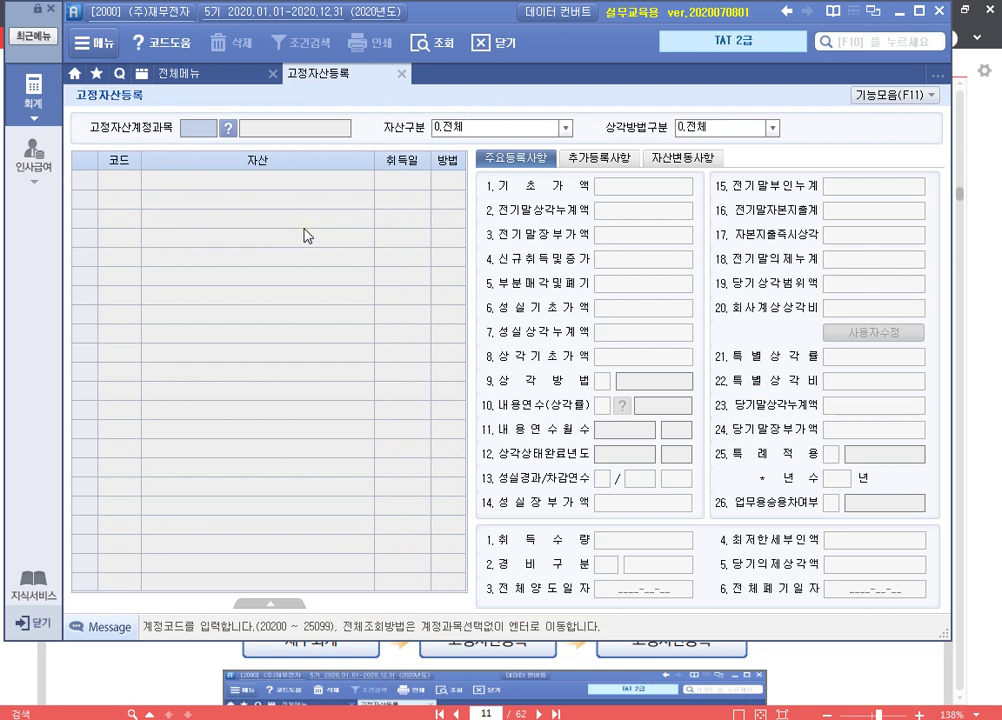
{"action": "key", "text": "Return"}
{"action": "key", "text": "Return"}
{"action": "key", "text": "Return"}
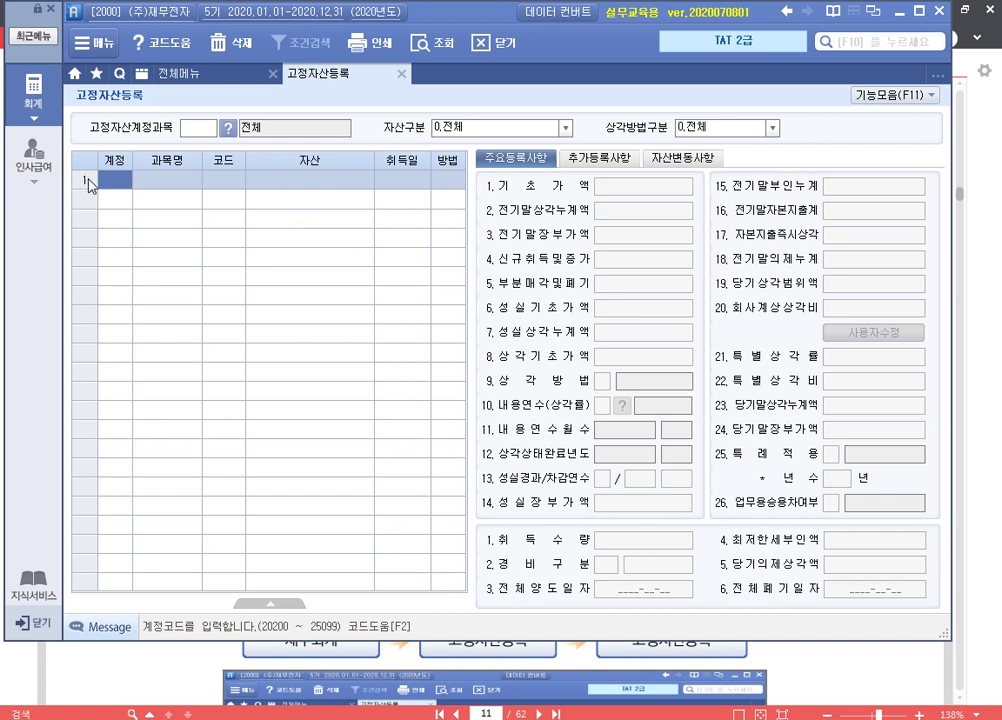
Query the fixed assets of account 208 차량운반구, with 자산구분 at 0.전체, to reach its first entry row.
{"action": "left_click", "coordinate": [113, 184]}
{"action": "left_click", "coordinate": [206, 132]}
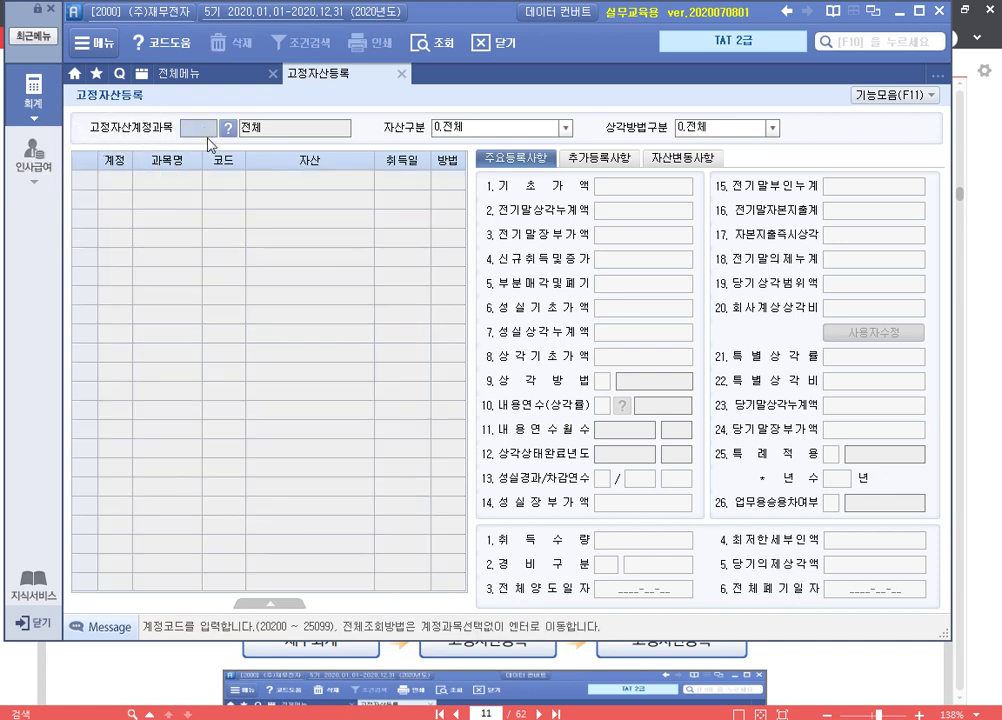
{"action": "type", "text": "208"}
{"action": "key", "text": "Return"}
{"action": "key", "text": "Return"}
{"action": "key", "text": "Return"}
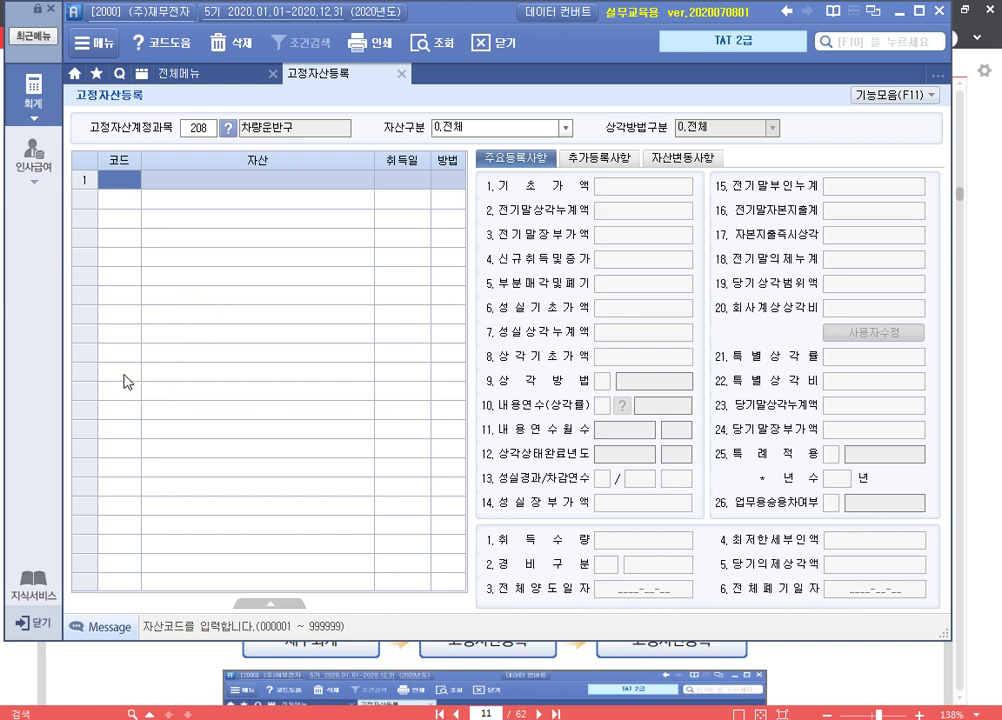
Register an asset with code 301, name 차량1 and 취득일 2017-12-31.
{"action": "type", "text": "301"}
{"action": "key", "text": "Return"}
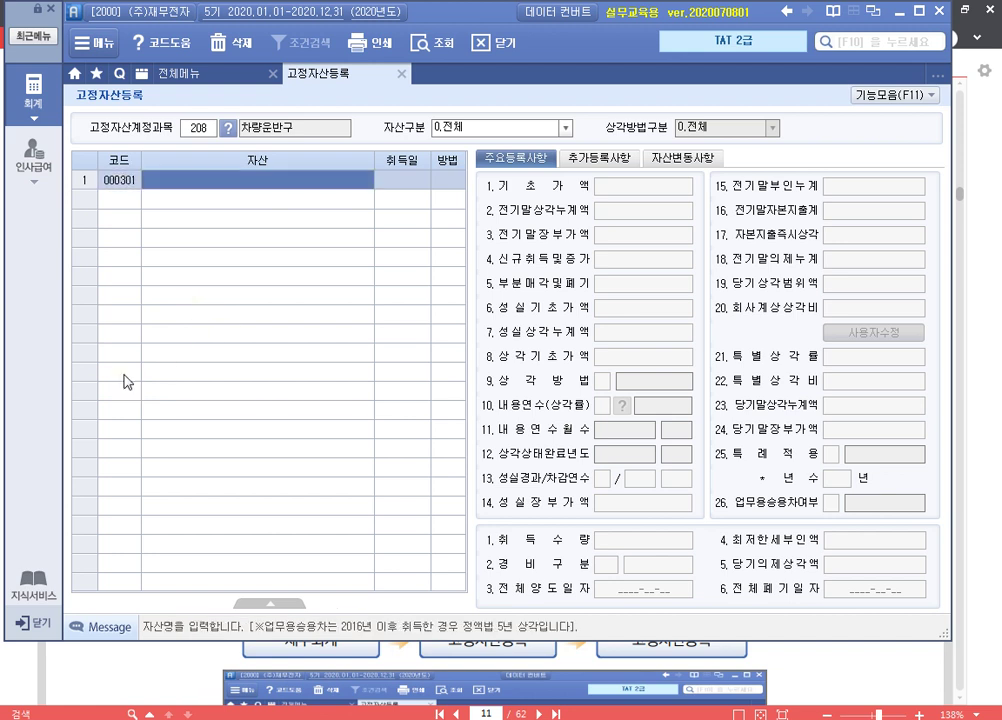
{"action": "type", "text": "차량1"}
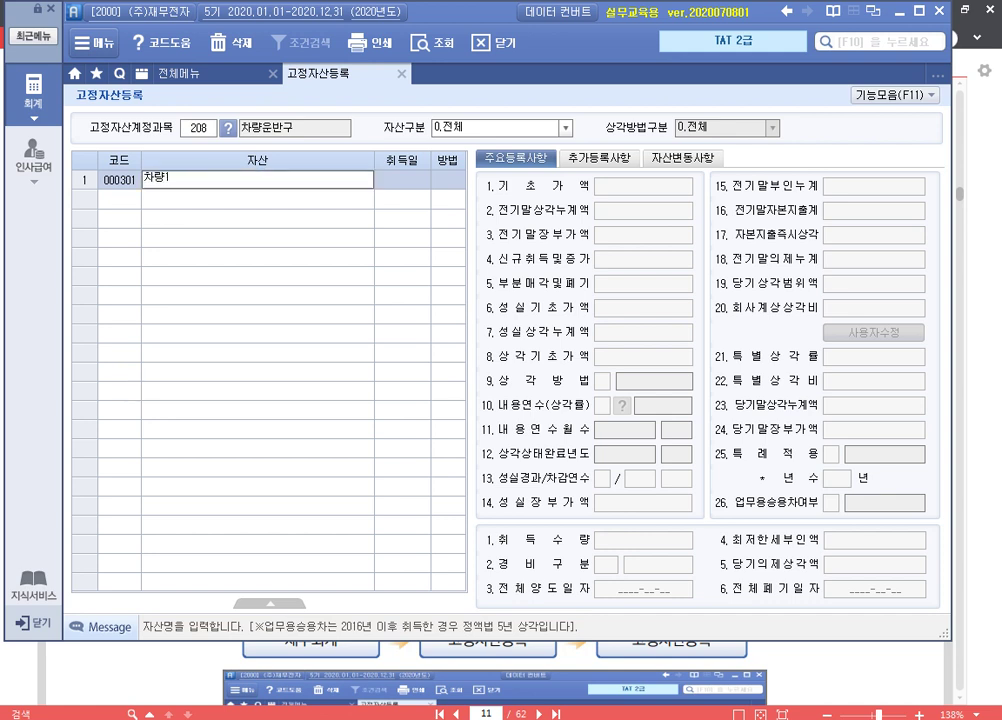
{"action": "key", "text": "Return"}
{"action": "type", "text": "20"}
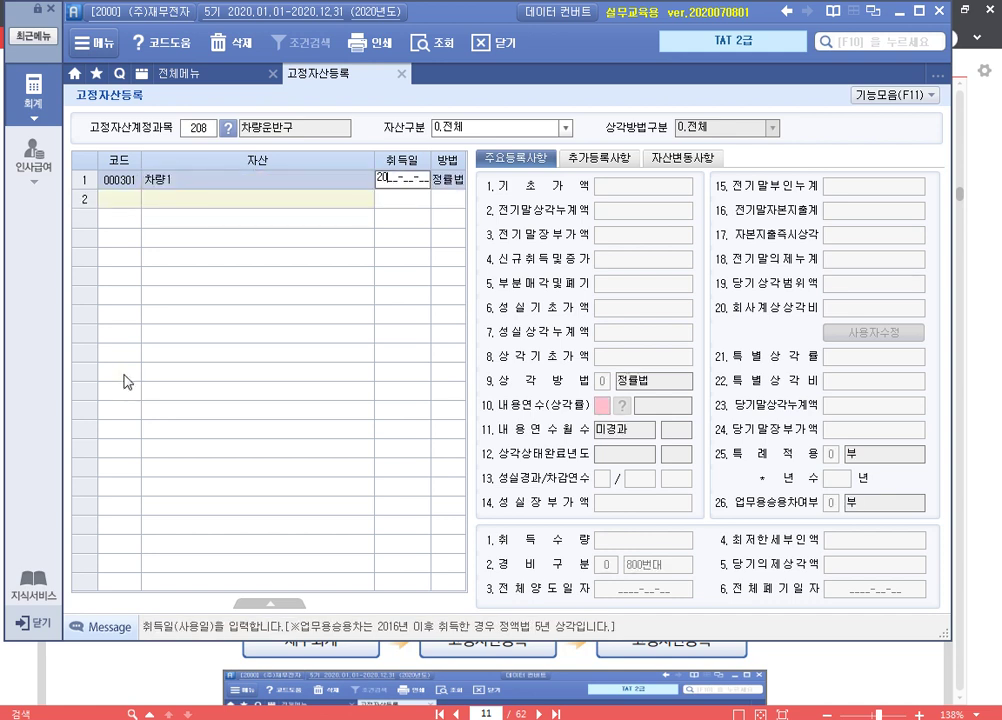
{"action": "type", "text": "17-12-31"}
{"action": "key", "text": "Return"}
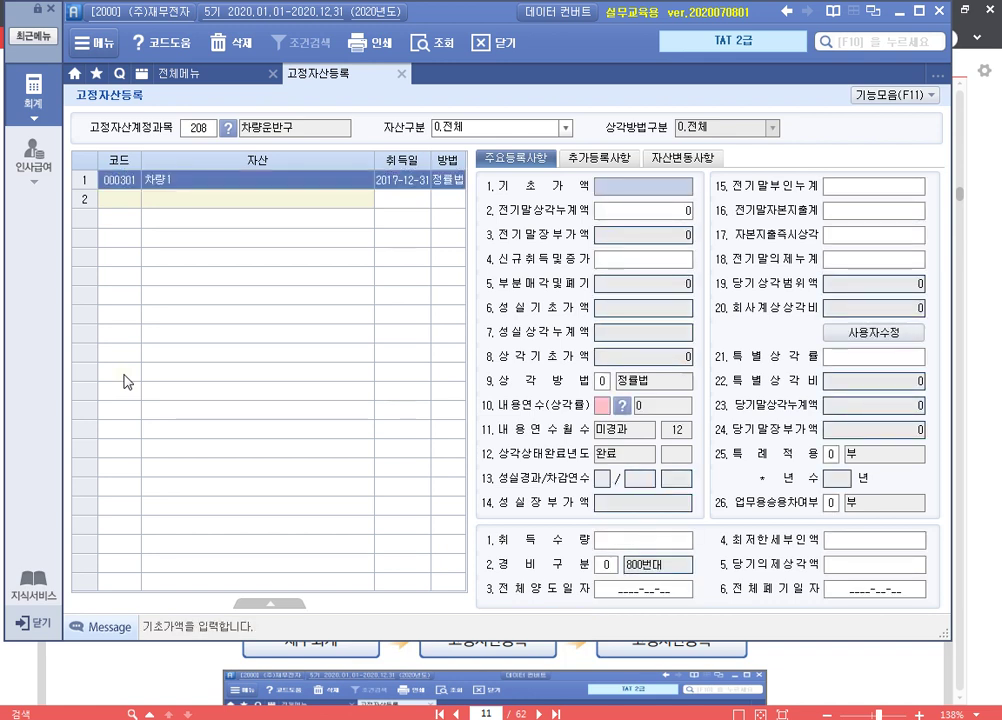
Set the 기초가액 of 차량1 to 45,000,000 and its 전기말상각누계액 to 18,000,000.
{"action": "type", "text": "450000,000"}
{"action": "key", "text": "Return"}
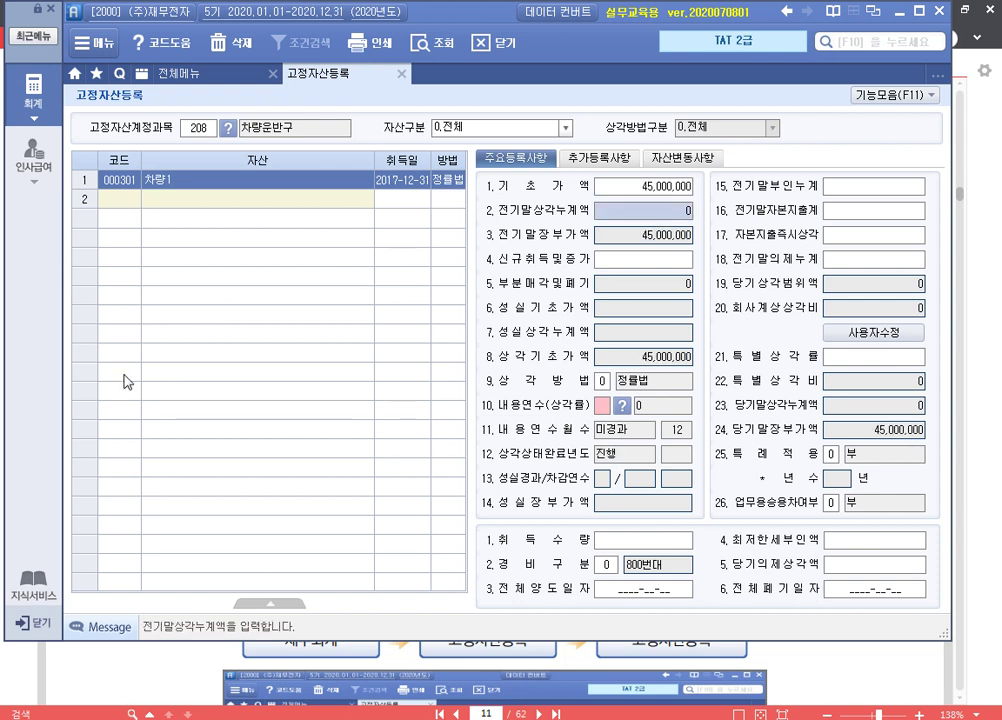
{"action": "type", "text": "1"}
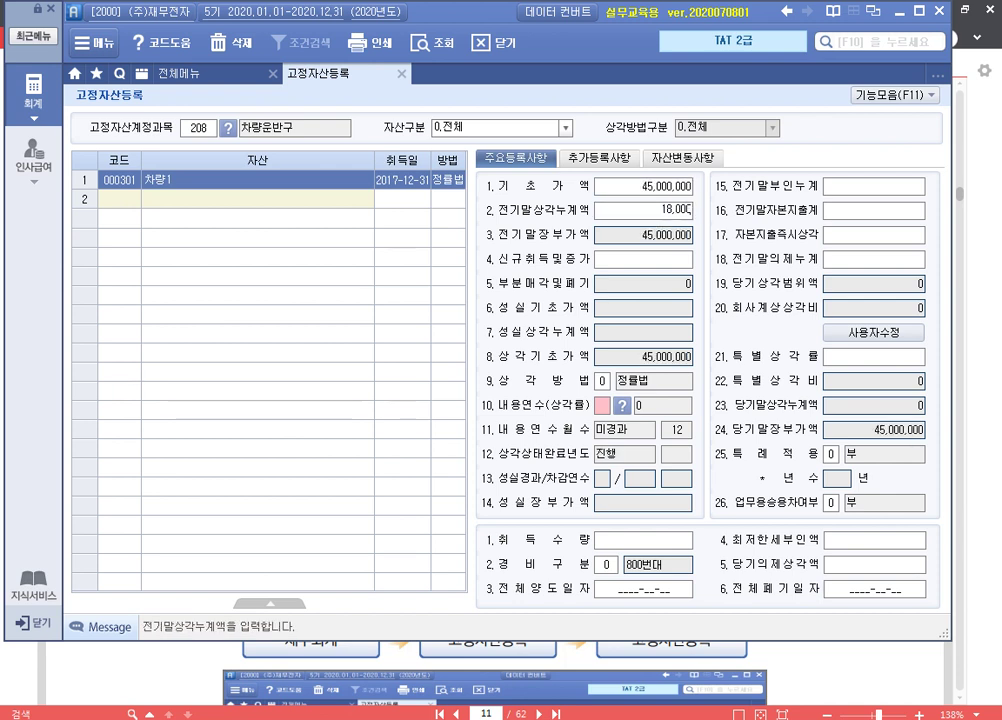
{"action": "type", "text": "8,000"}
{"action": "key", "text": "Return"}
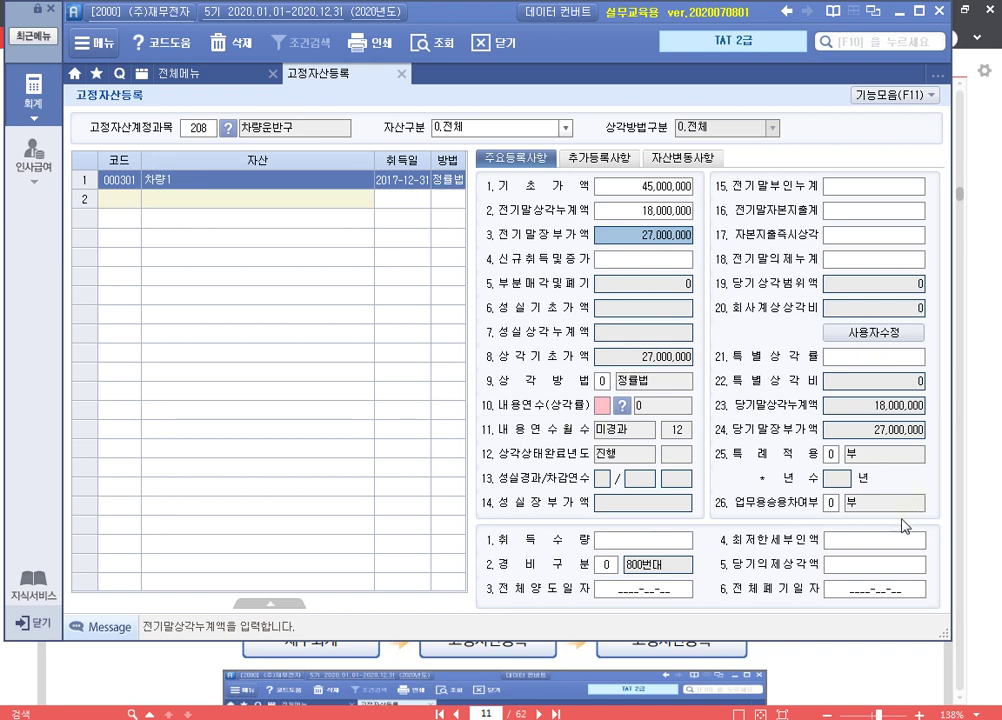
Temporarily frame the 업무용승용차여부 field of 차량1 in red, and set it to 1.여.
{"action": "left_click", "coordinate": [832, 503]}
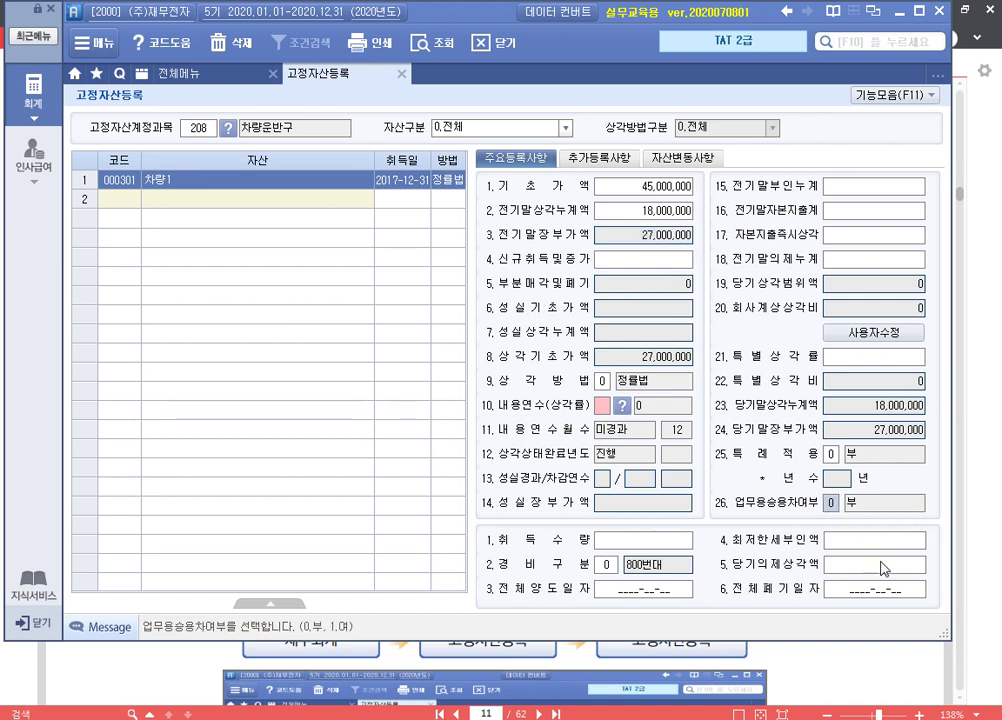
{"action": "key", "text": "F9"}
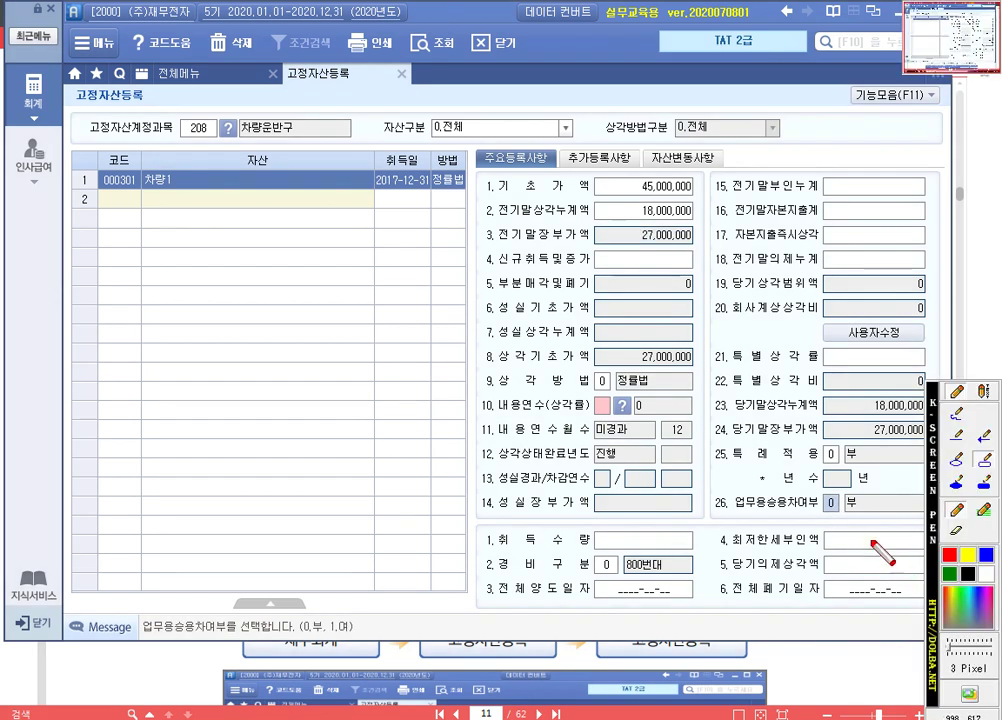
{"action": "left_click_drag", "start_coordinate": [822, 491], "coordinate": [859, 519]}
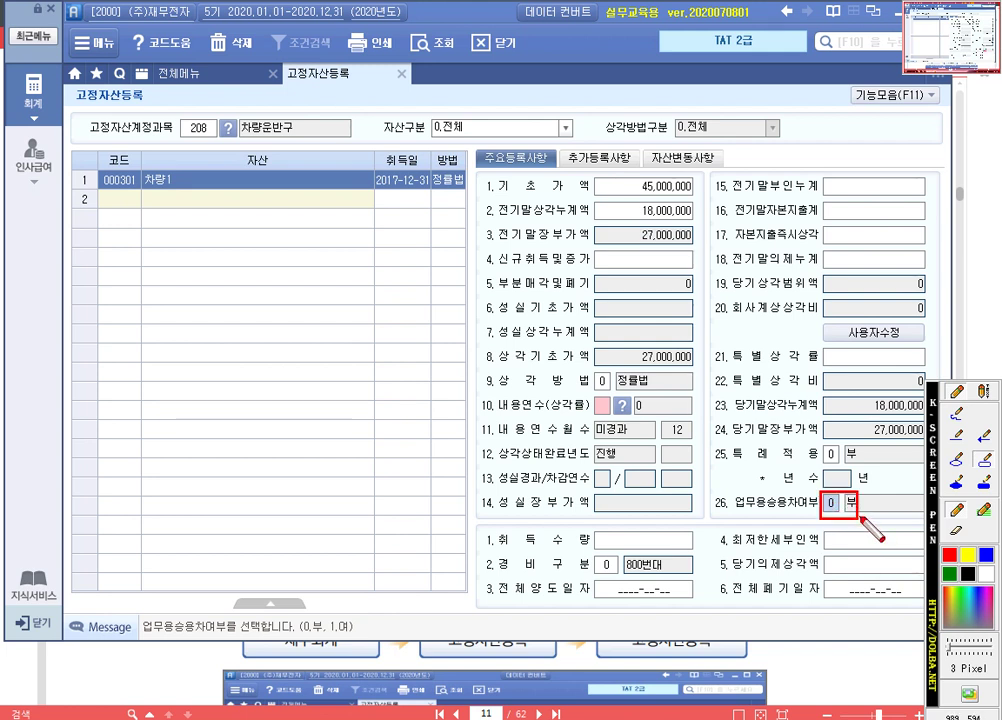
{"action": "key", "text": "F9"}
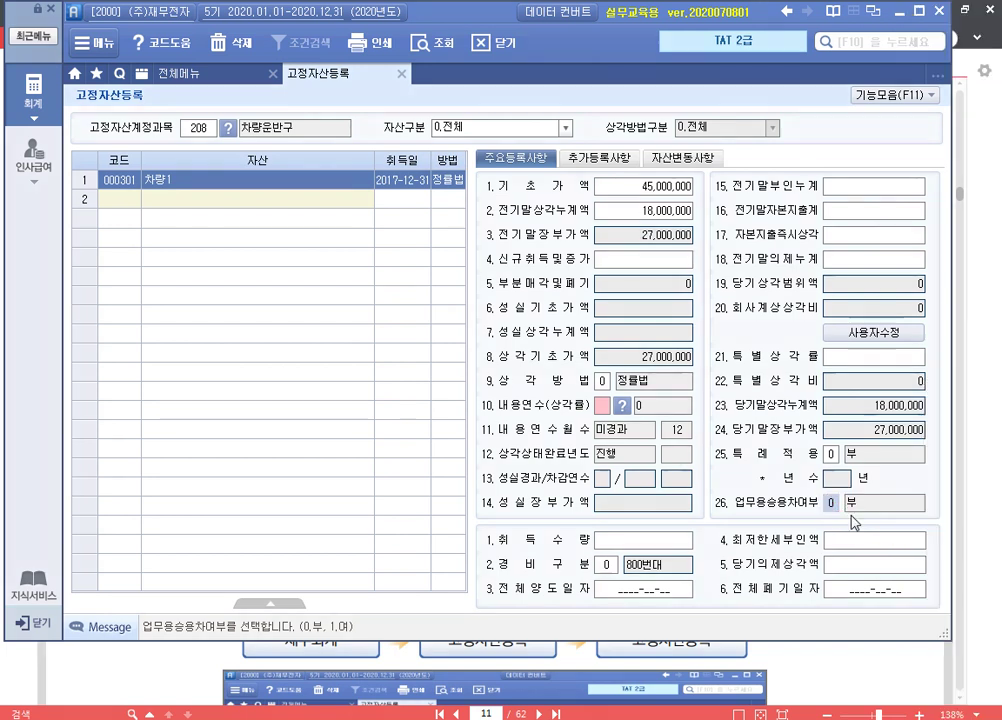
{"action": "type", "text": "1"}
{"action": "key", "text": "Return"}
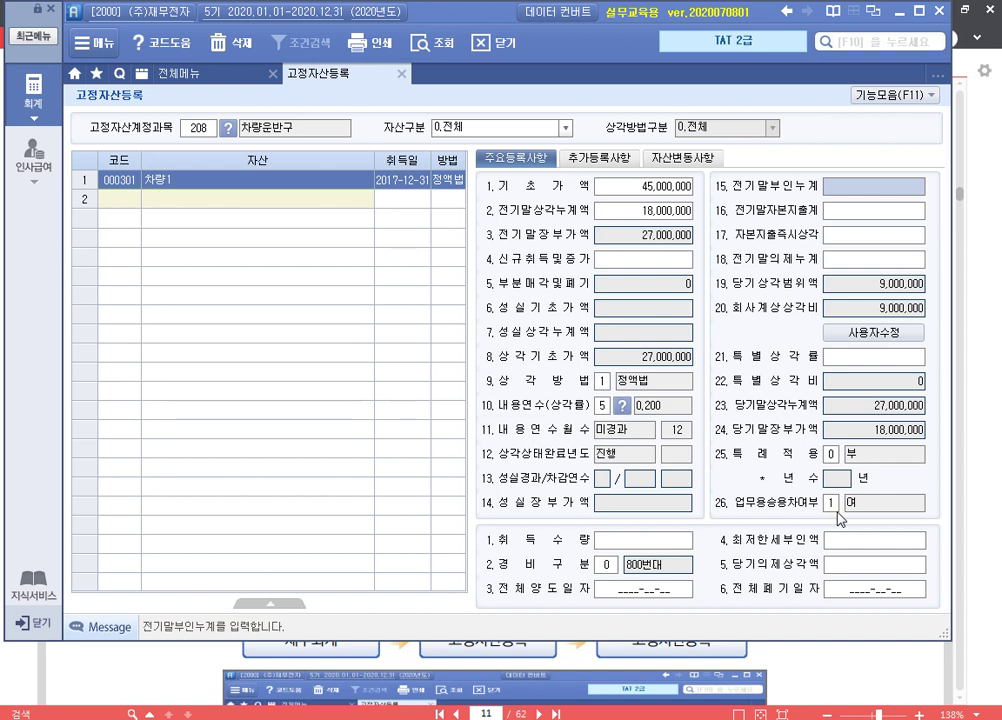
Check the 상각방법, 내용연수 and 업무용승용차여부 fields of 차량1.
{"action": "left_click", "coordinate": [601, 382]}
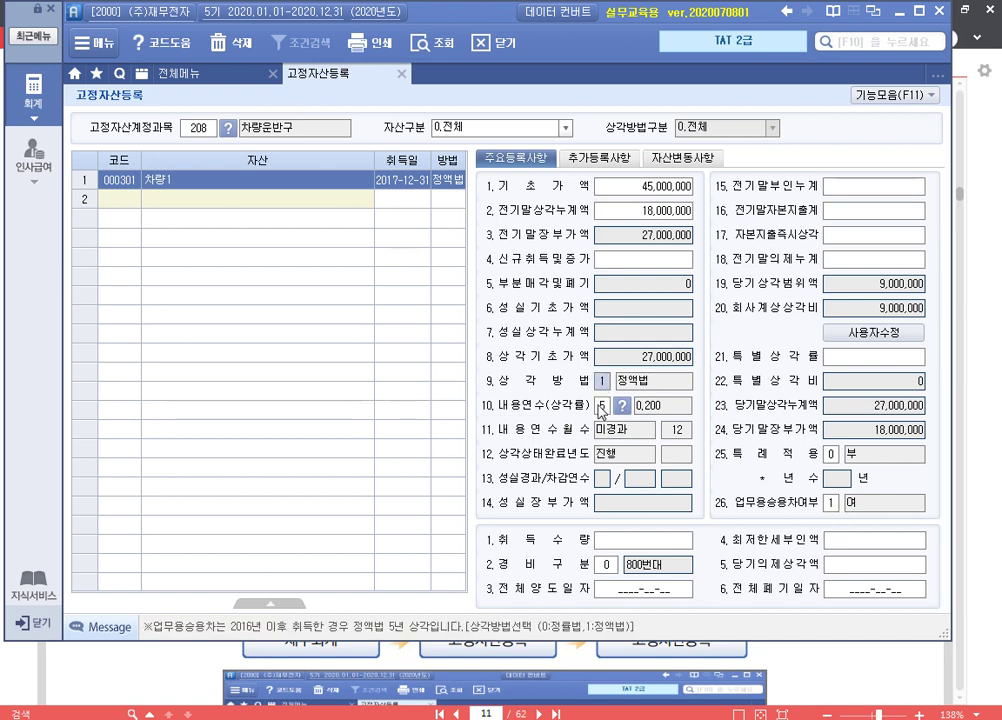
{"action": "left_click", "coordinate": [601, 408]}
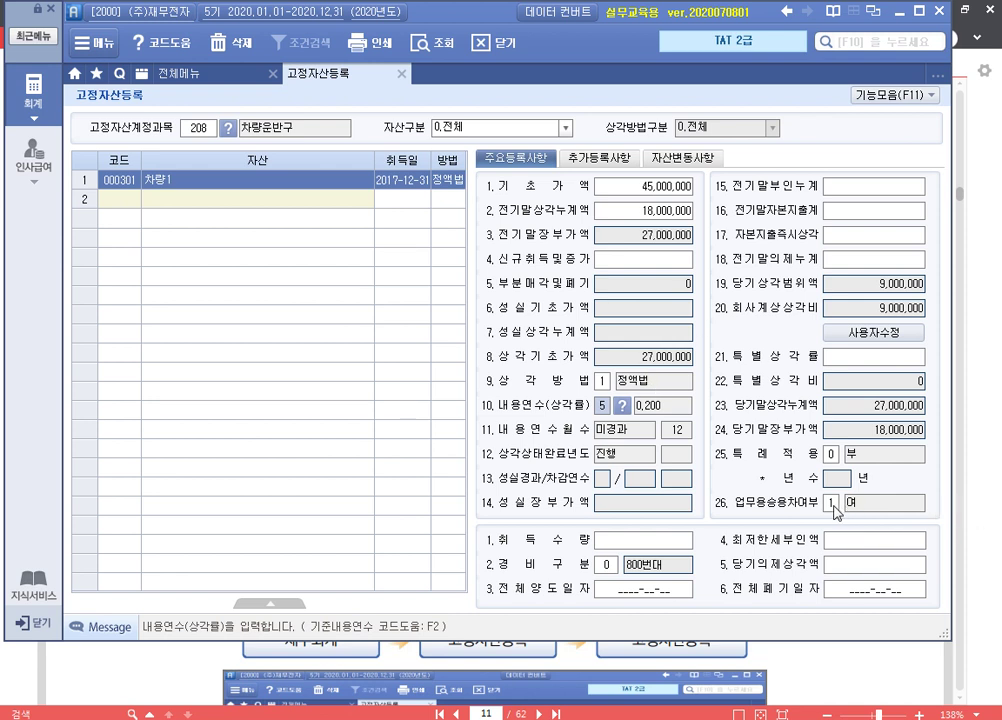
{"action": "left_click", "coordinate": [834, 504]}
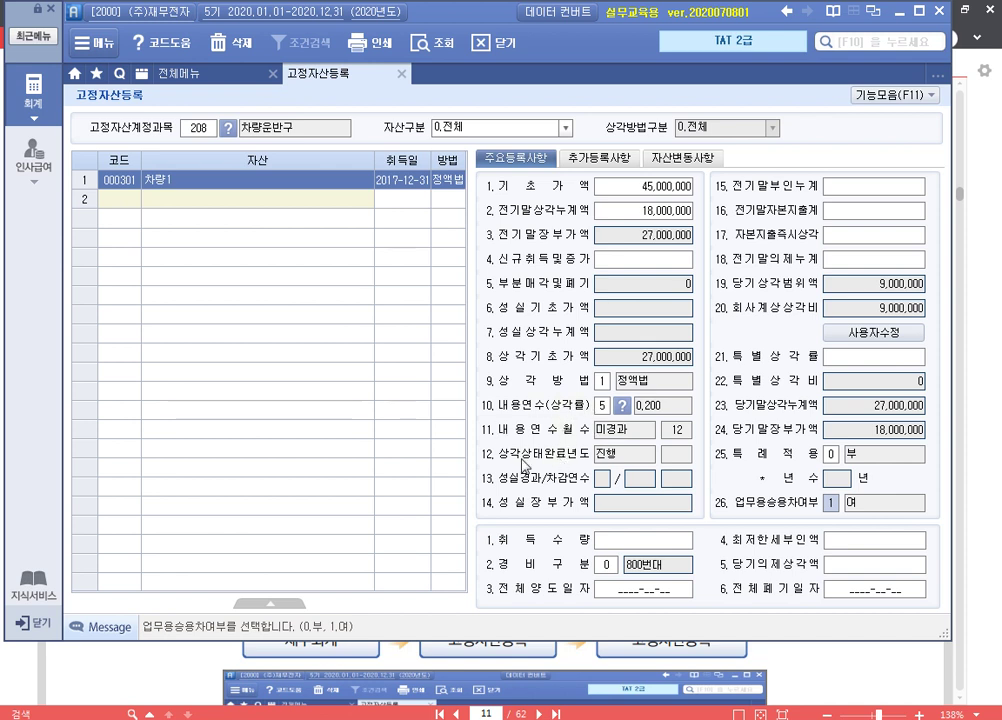
Confirm 경비구분 as 0.800번대 for 차량1 and complete its entry through the remaining blank fields to the next row.
{"action": "left_click", "coordinate": [632, 542]}
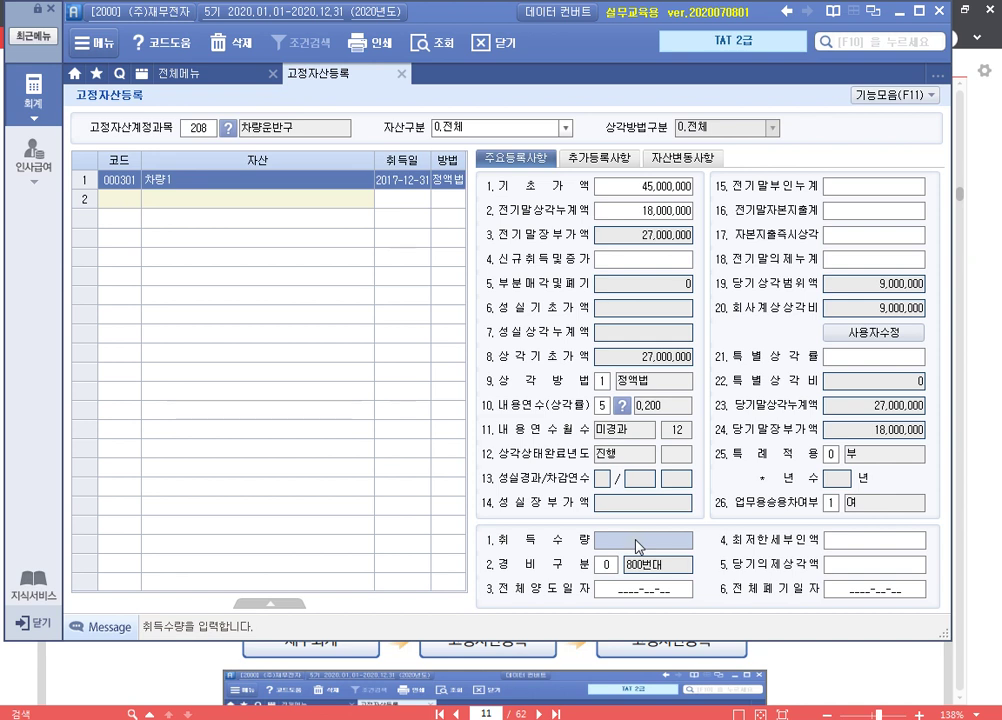
{"action": "left_click", "coordinate": [606, 564]}
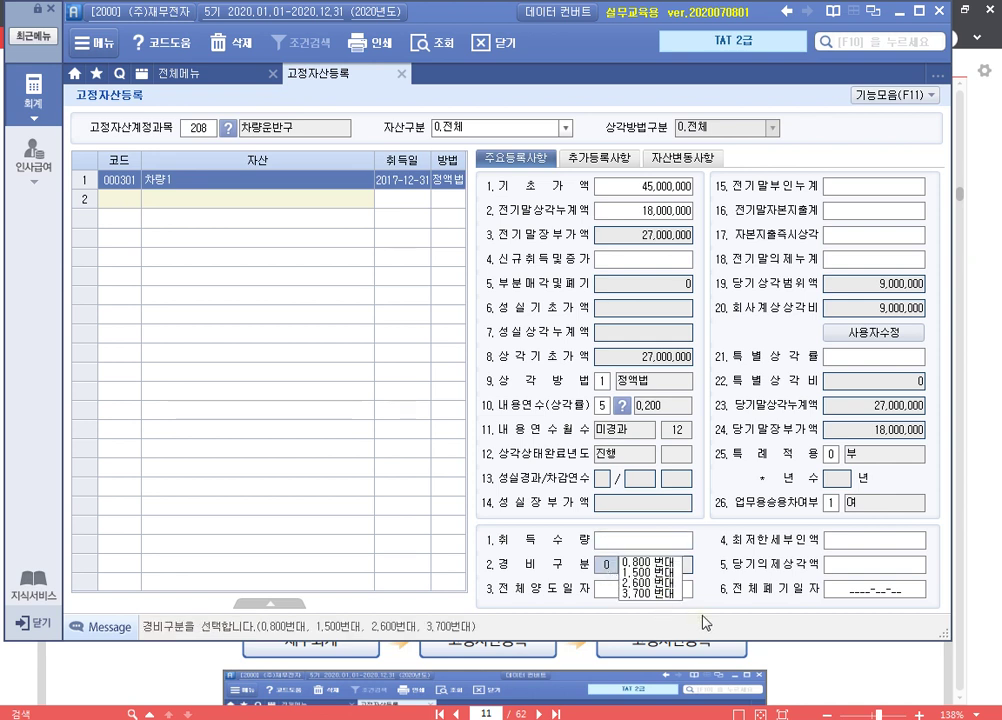
{"action": "key", "text": "Return"}
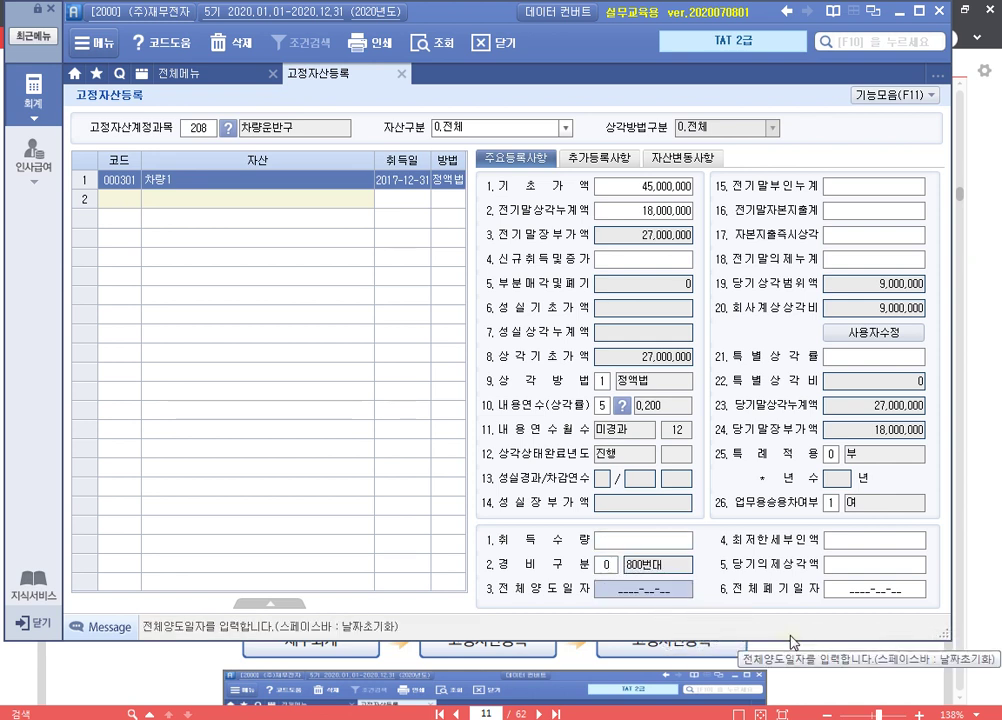
{"action": "key", "text": "Return"}
{"action": "key", "text": "Return"}
{"action": "key", "text": "Return"}
{"action": "key", "text": "Return"}
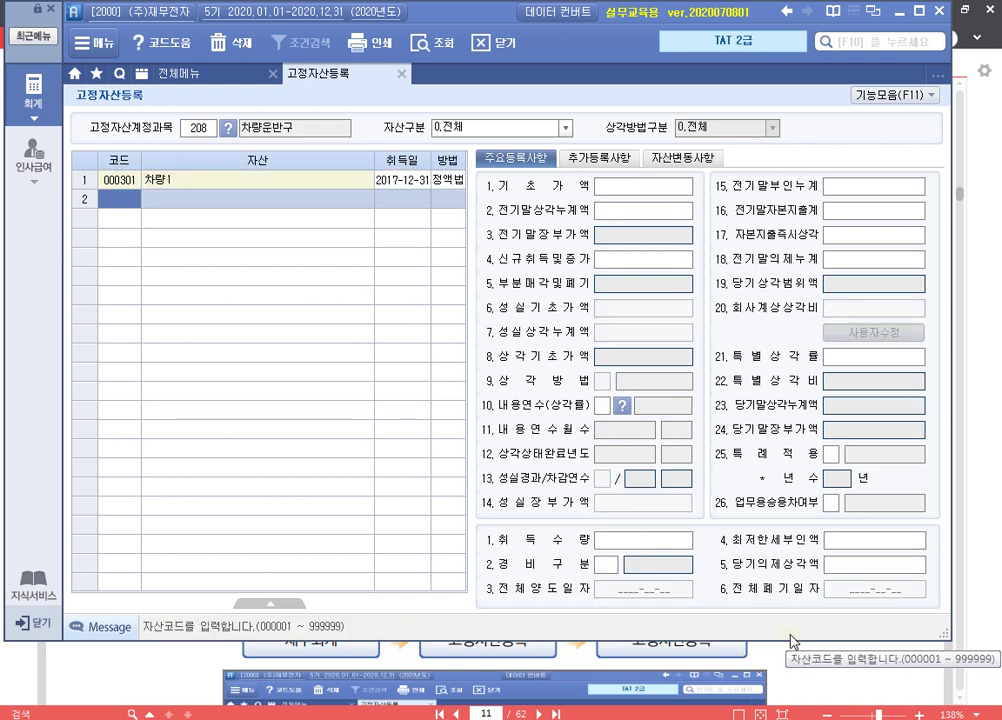
Reselect 차량1, temporarily frame its 기초가액, 전기말상각누계액, 상각방법, 내용연수, 업무용승용차여부 and 경비구분 in red, and clear the annotations.
{"action": "key", "text": "Up"}
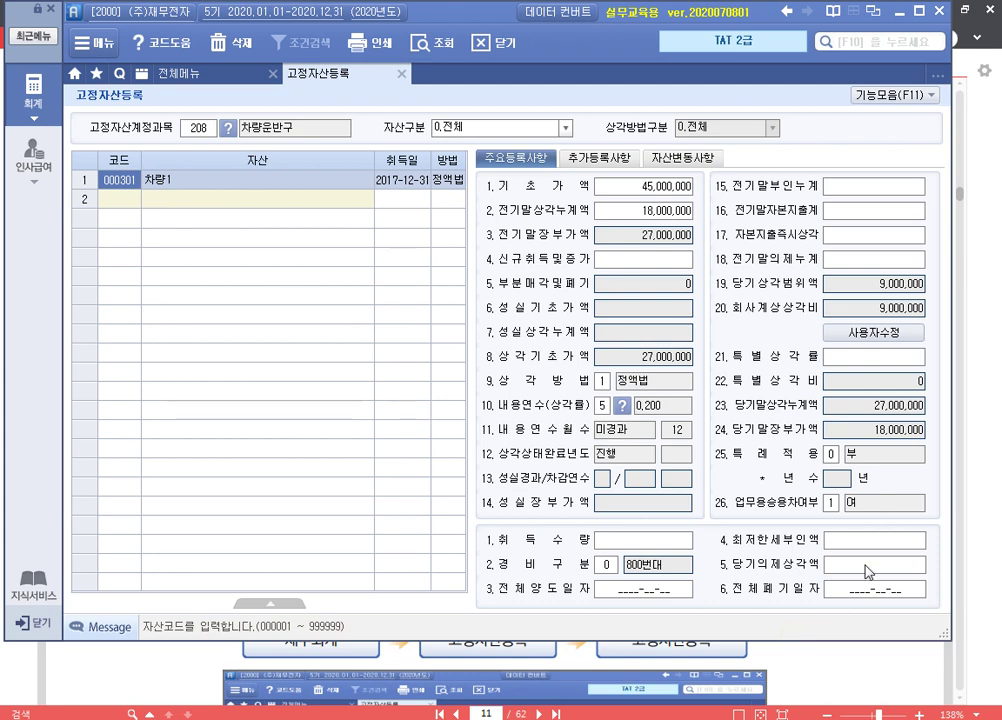
{"action": "key", "text": "ctrl+2"}
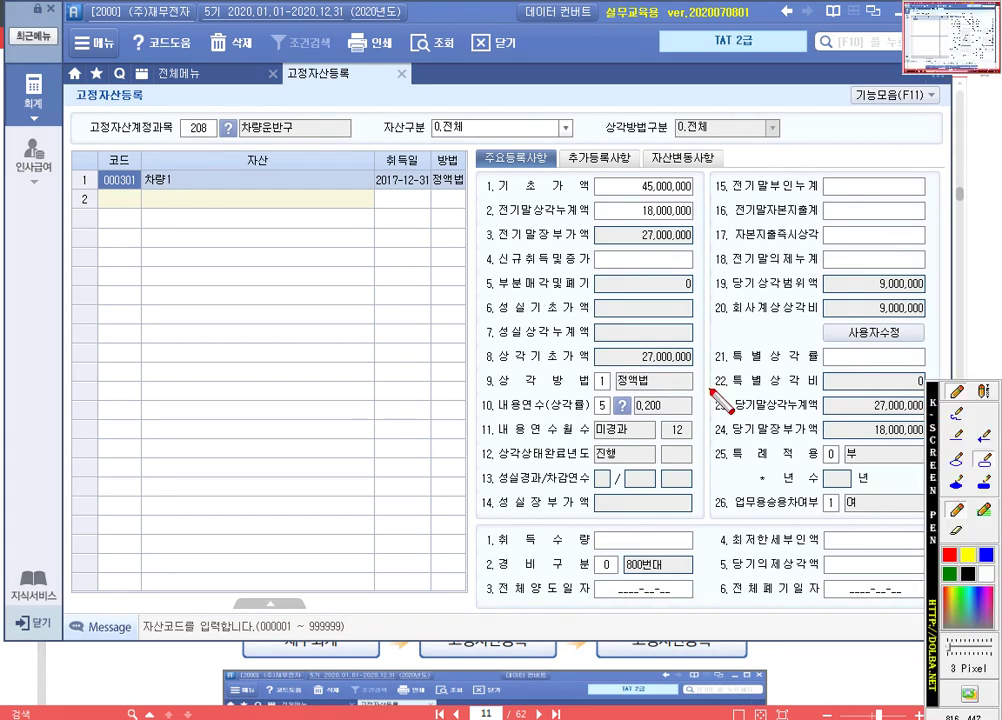
{"action": "left_click_drag", "start_coordinate": [596, 175], "coordinate": [693, 196]}
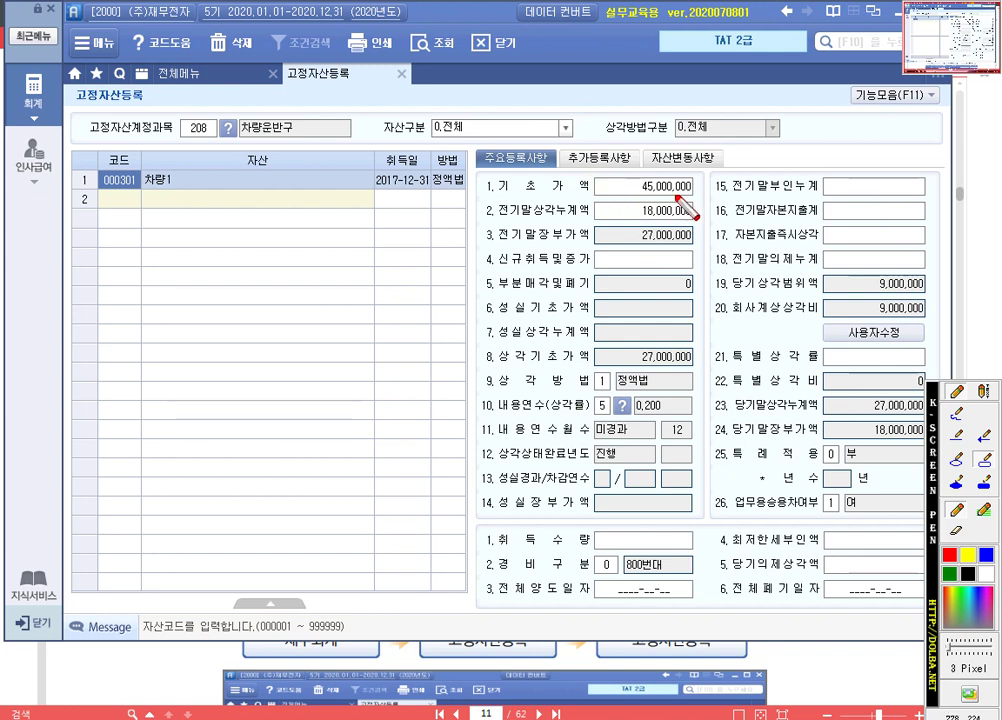
{"action": "left_click_drag", "start_coordinate": [596, 200], "coordinate": [693, 221]}
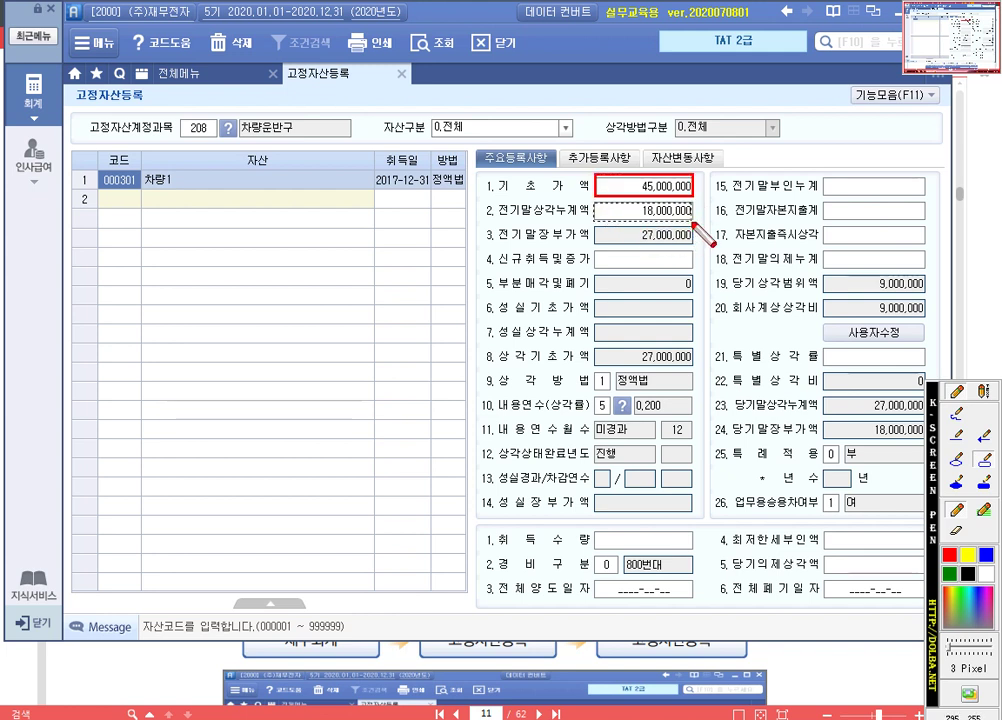
{"action": "left_click_drag", "start_coordinate": [592, 372], "coordinate": [653, 393]}
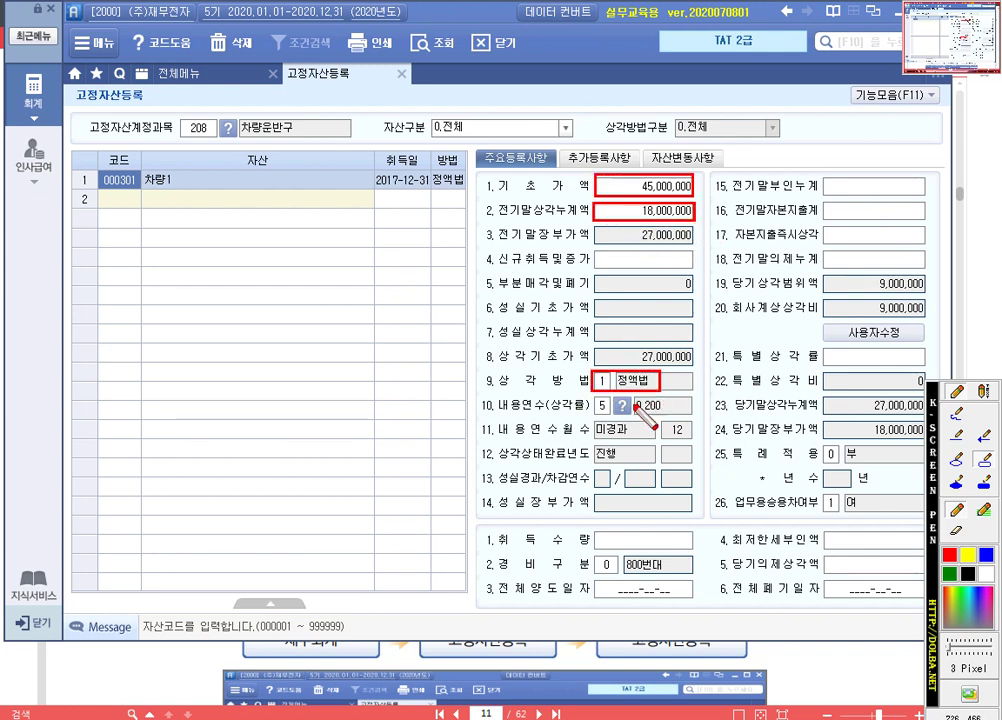
{"action": "left_click_drag", "start_coordinate": [592, 394], "coordinate": [612, 419]}
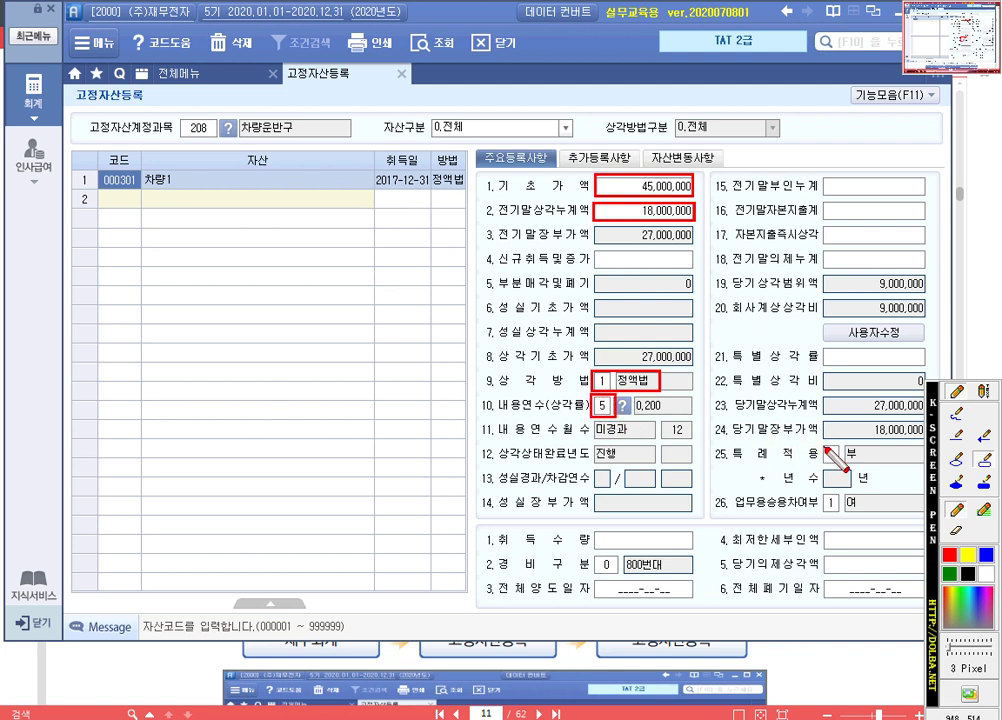
{"action": "left_click_drag", "start_coordinate": [824, 492], "coordinate": [843, 515]}
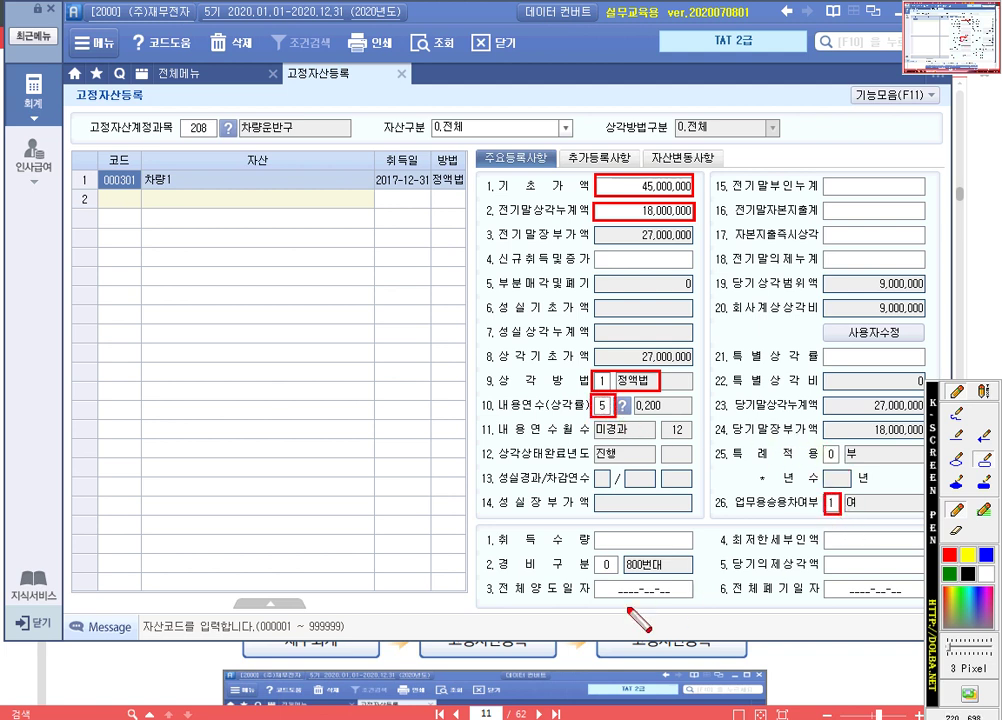
{"action": "left_click_drag", "start_coordinate": [593, 549], "coordinate": [707, 573]}
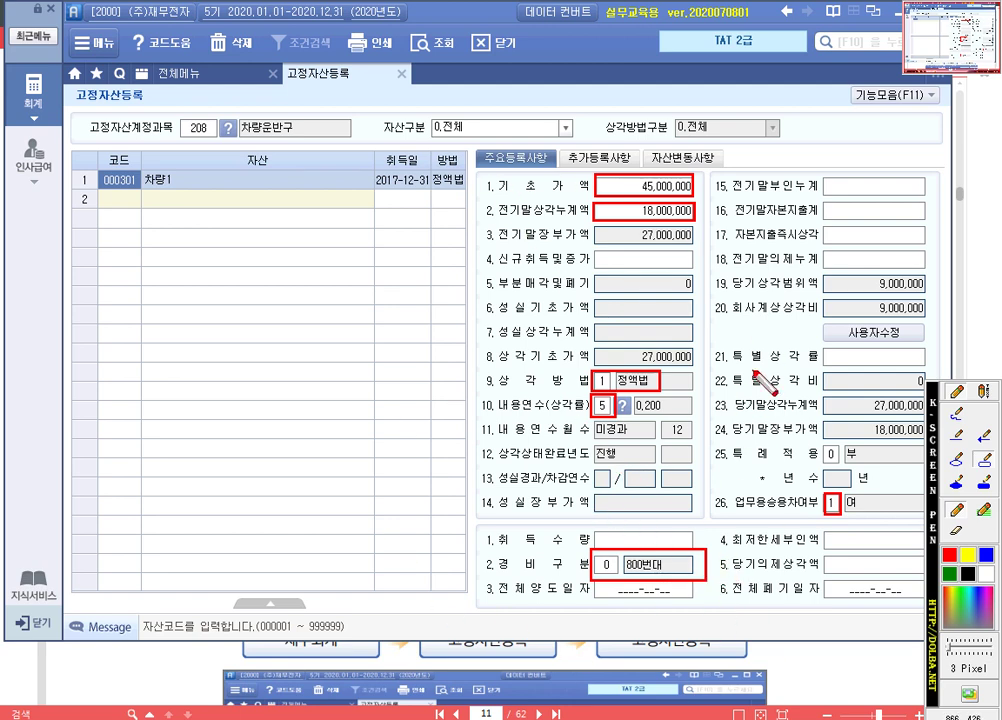
{"action": "key", "text": "Escape"}
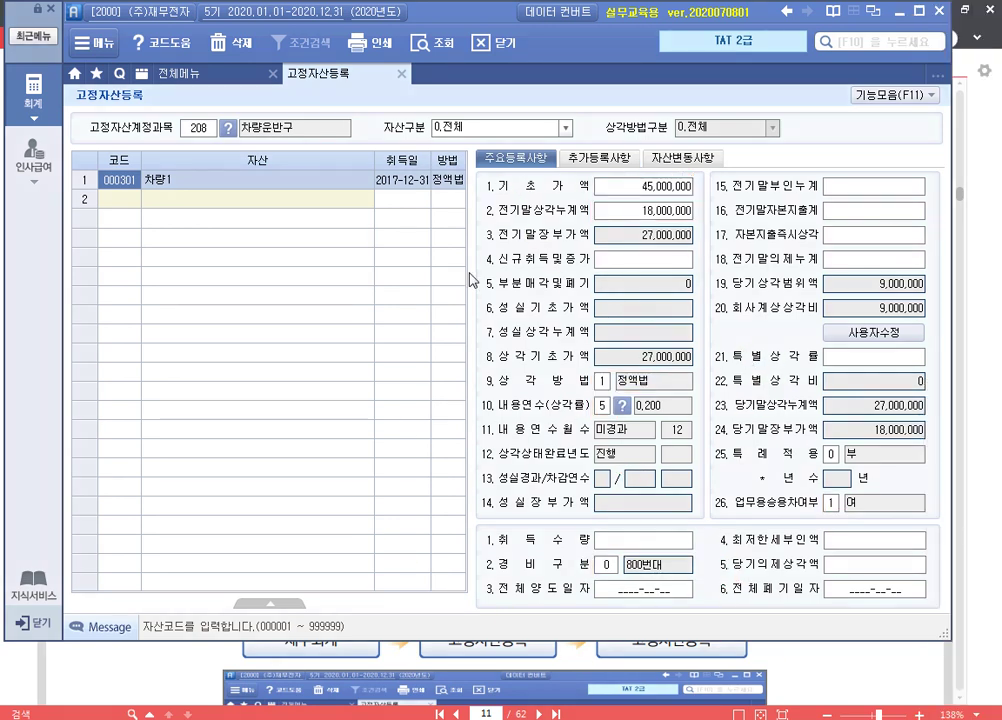
Close 고정자산등록, and open 업무용승용차등록 after temporarily framing its menu entry with a red screen-pen rectangle.
{"action": "left_click", "coordinate": [401, 75]}
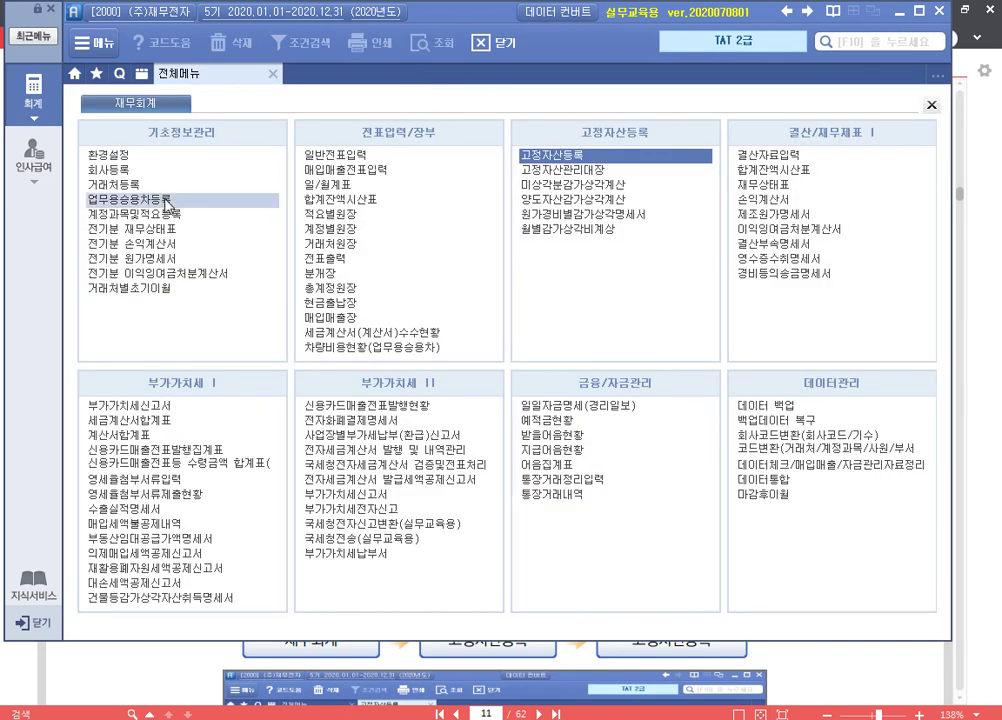
{"action": "key", "text": "F9"}
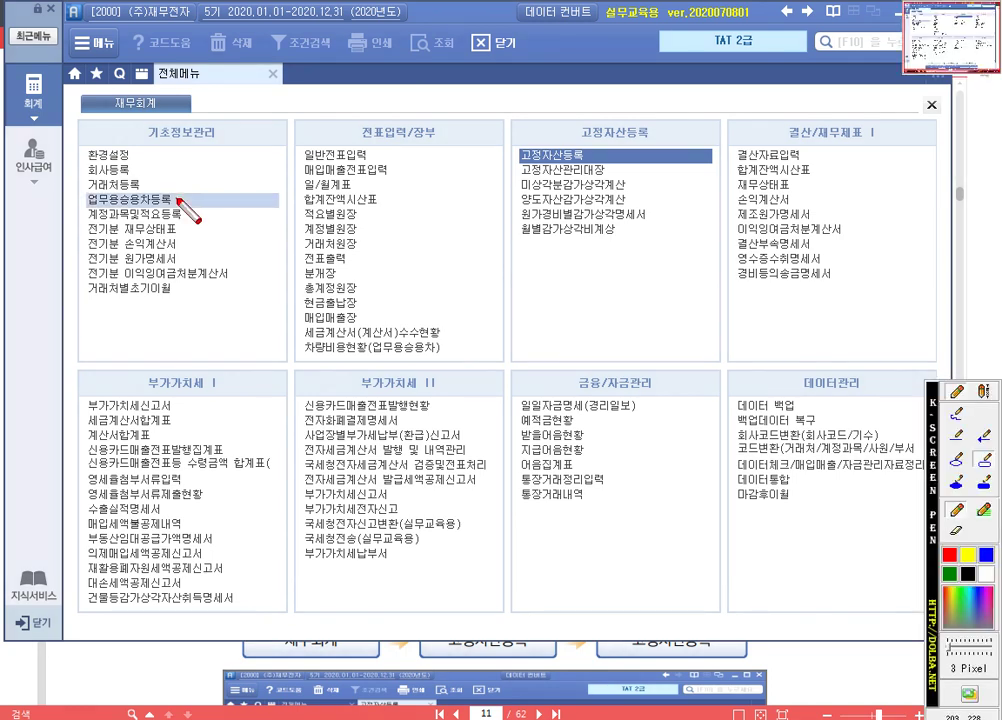
{"action": "left_click_drag", "start_coordinate": [86, 193], "coordinate": [249, 209]}
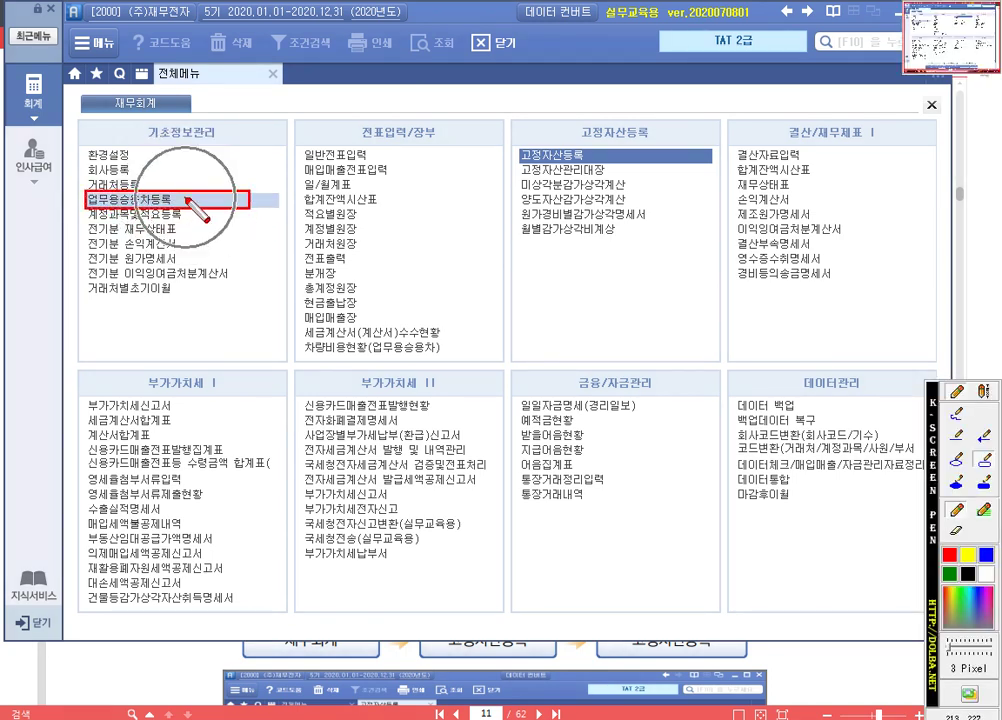
{"action": "left_click", "coordinate": [185, 204]}
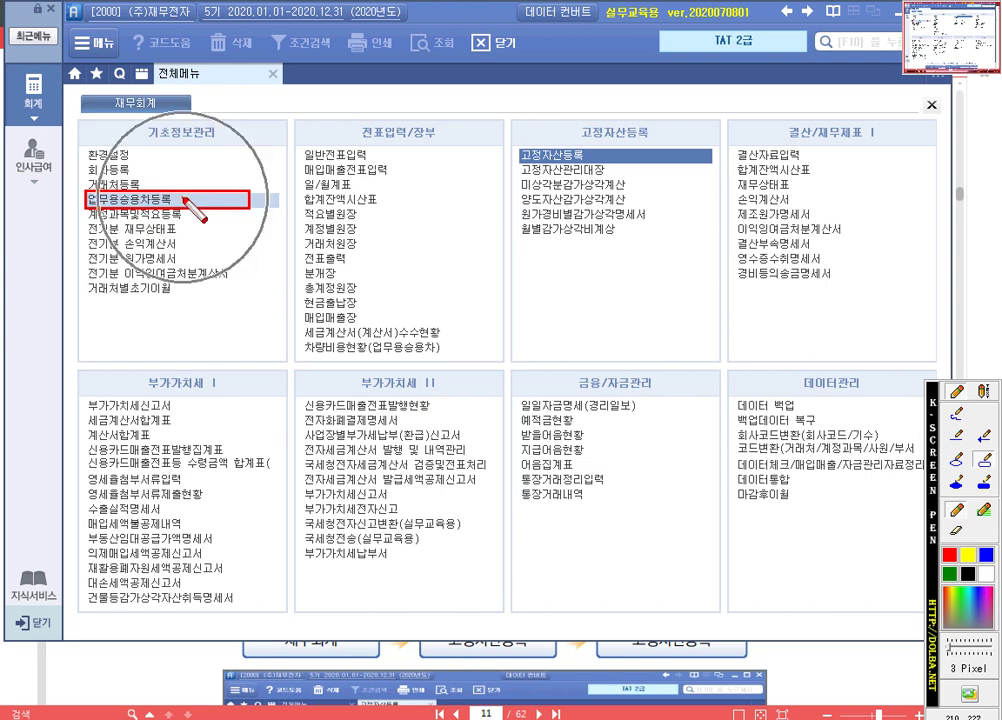
{"action": "left_click", "coordinate": [186, 205]}
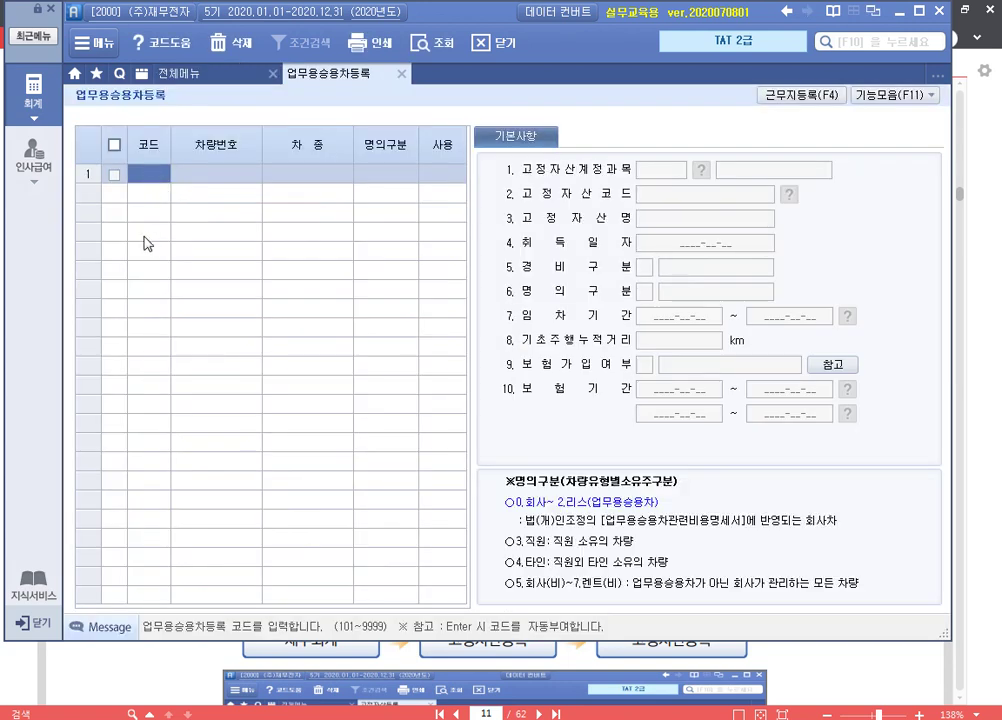
{"action": "type", "text": "1"}
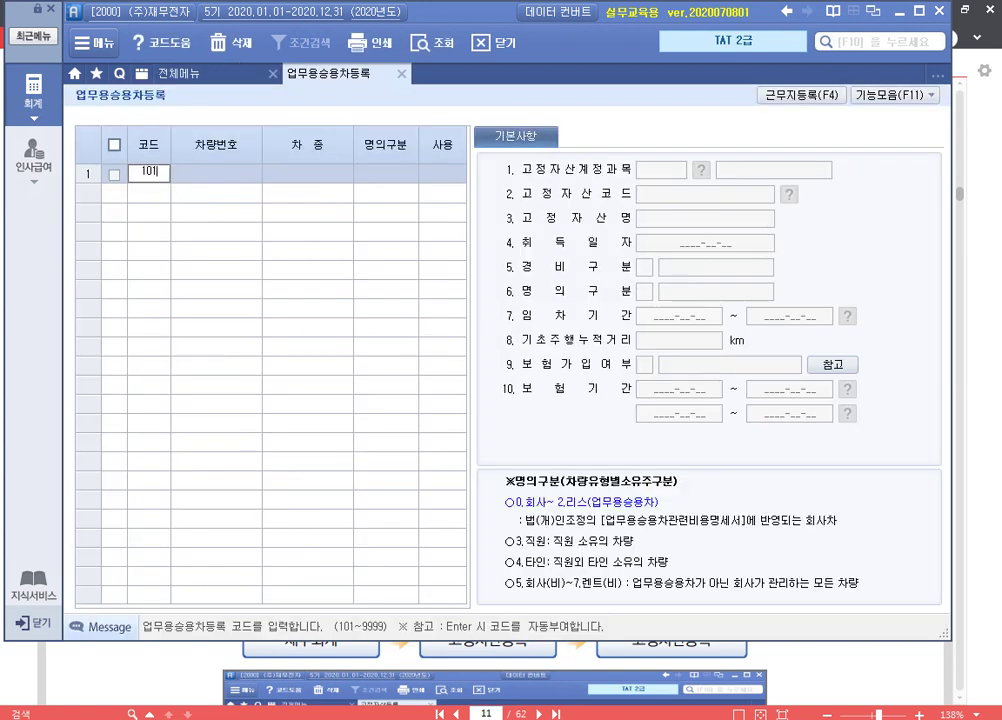
{"action": "type", "text": "01"}
{"action": "key", "text": "Return"}
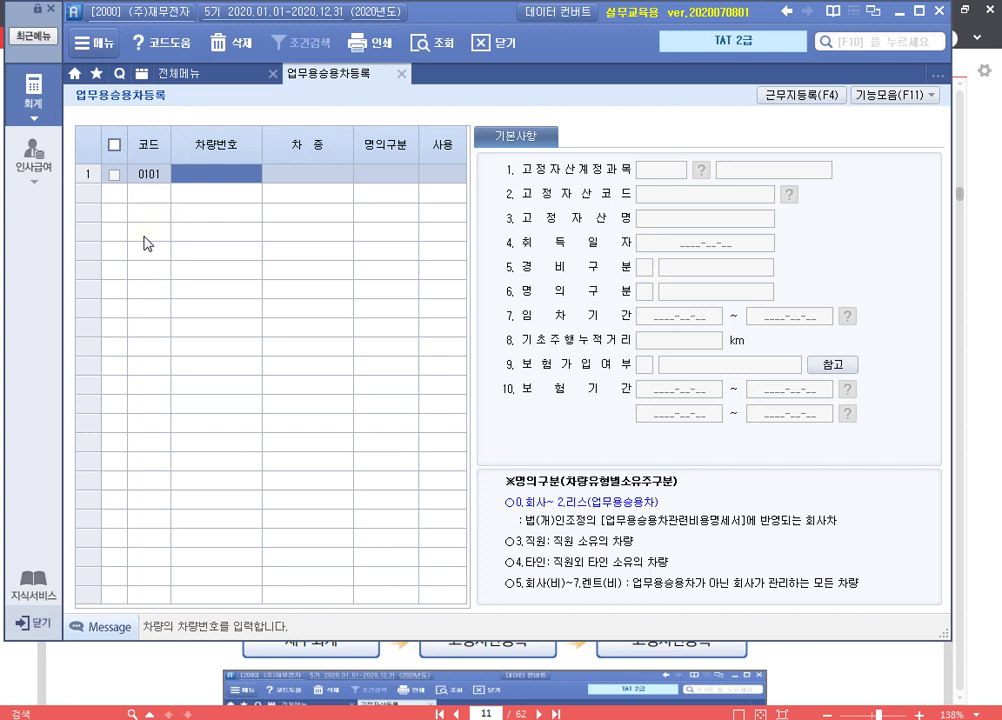
{"action": "type", "text": "25오"}
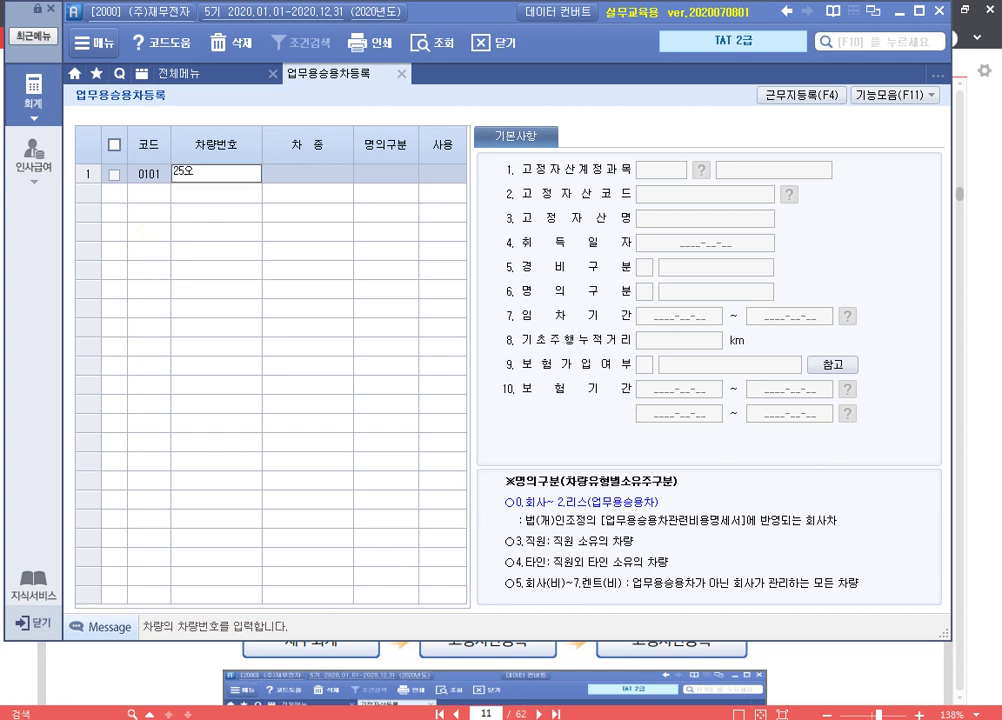
{"action": "type", "text": "7466"}
{"action": "key", "text": "Return"}
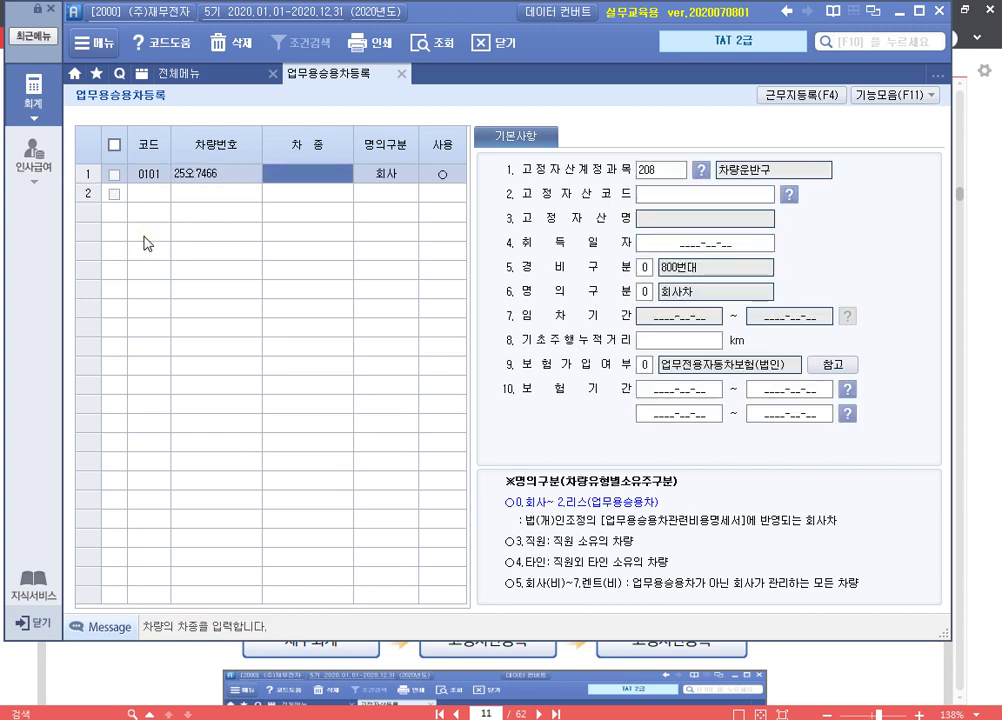
Enter 그랜져 as the 차종 of vehicle 0101, with 명의구분 0.회사 and 사용 0.○.
{"action": "type", "text": "그랜저"}
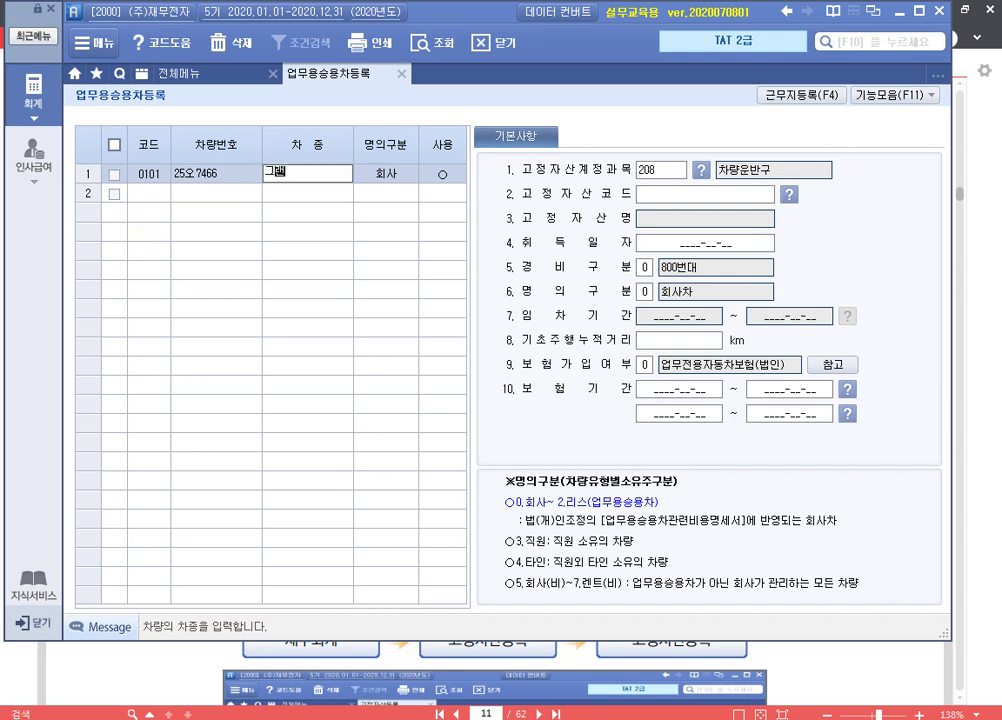
{"action": "key", "text": "Return"}
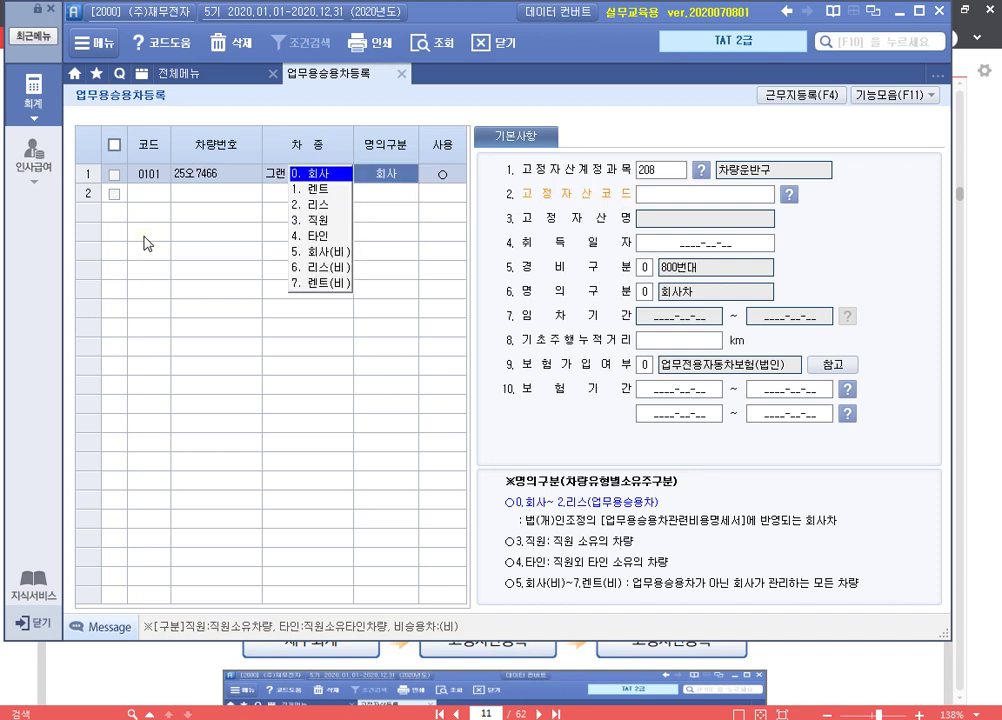
{"action": "key", "text": "Return"}
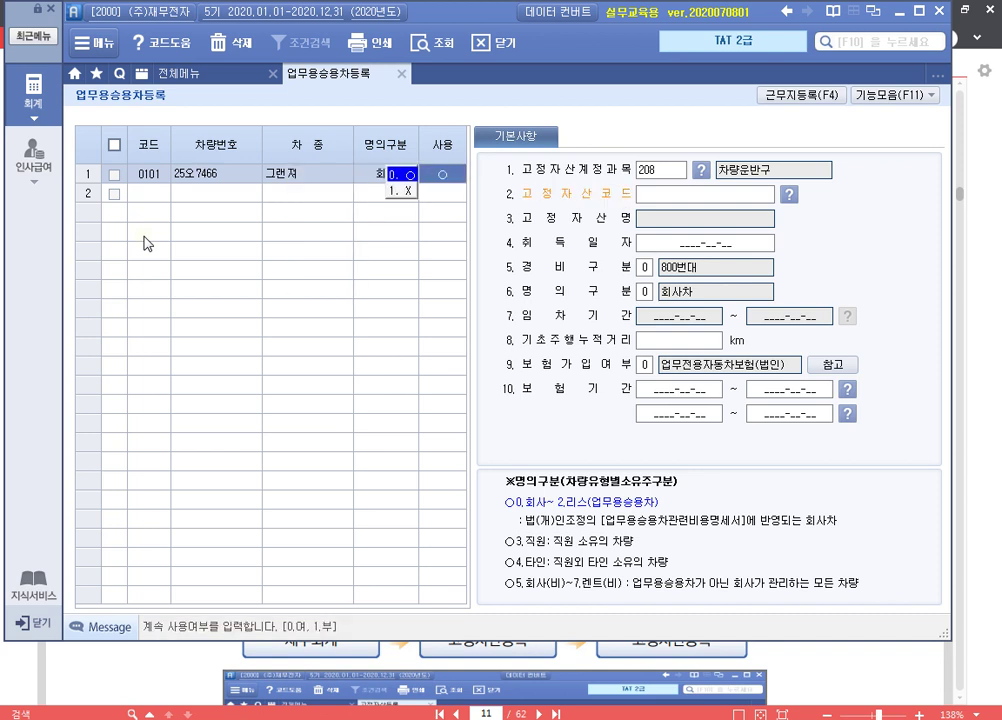
{"action": "key", "text": "Return"}
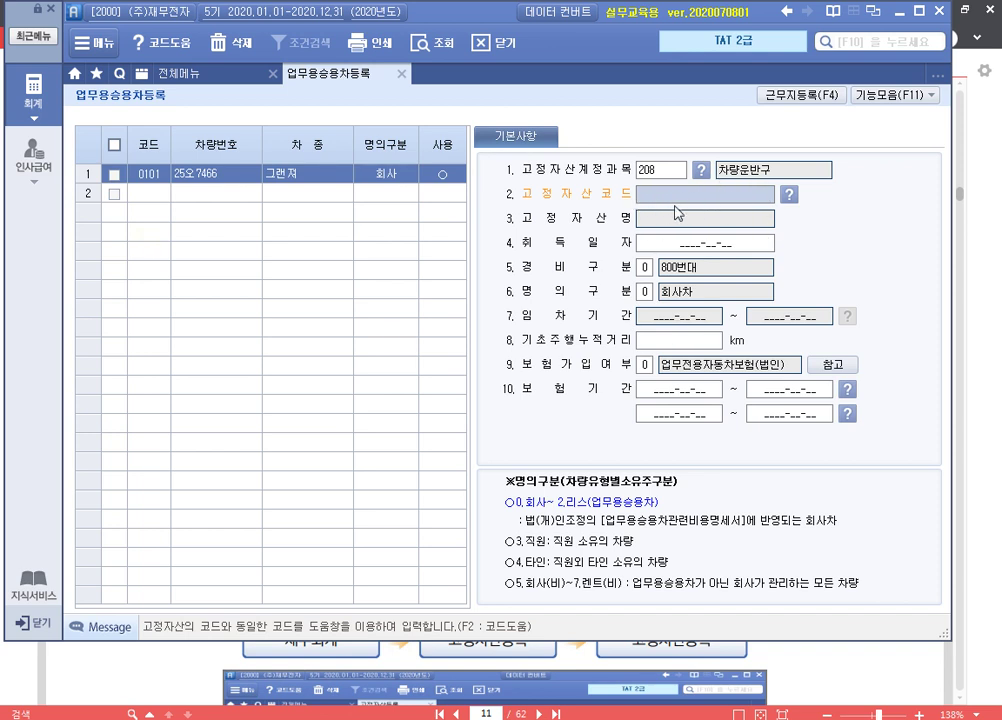
Look up the 고정자산코드 and assign 000301 차량1, temporarily framing the code field in red with the screen pen.
{"action": "key", "text": "F2"}
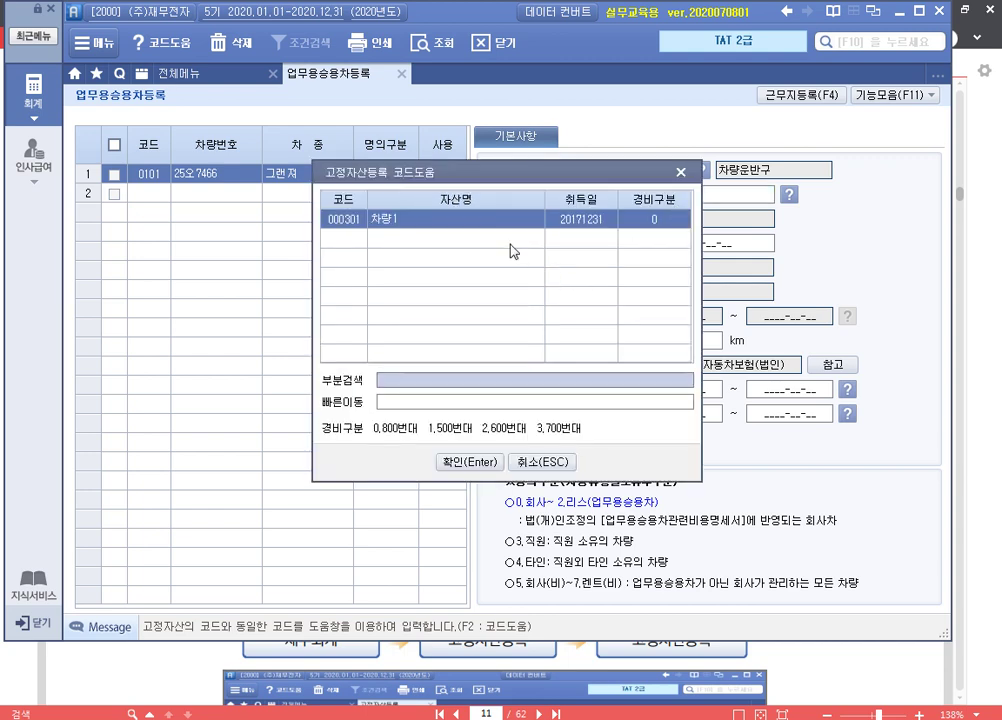
{"action": "left_click", "coordinate": [490, 226]}
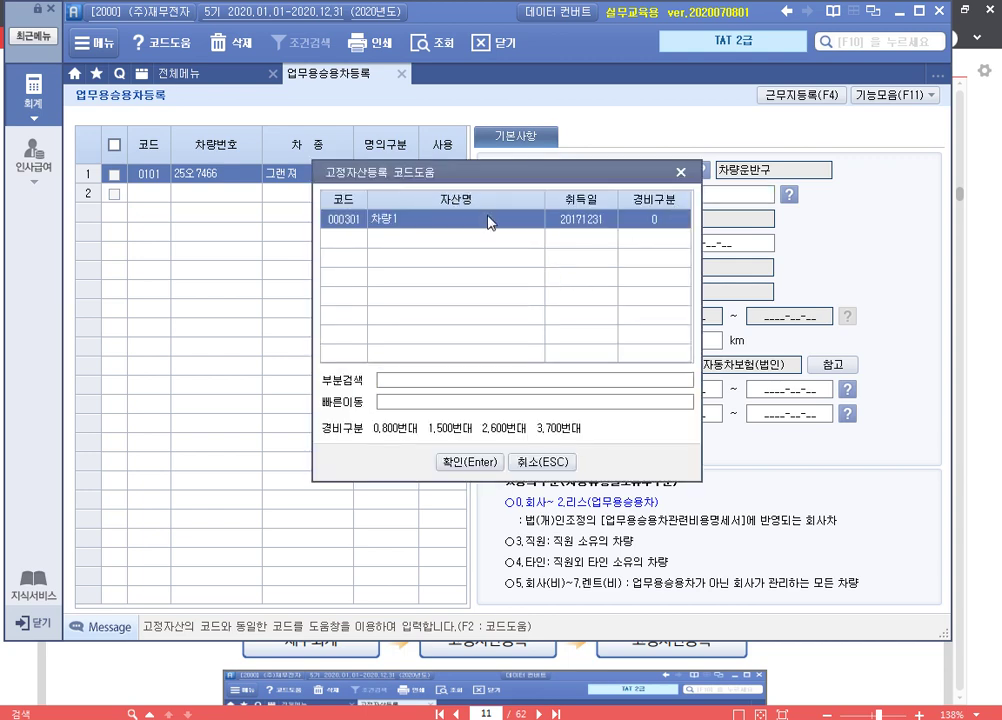
{"action": "left_click_drag", "start_coordinate": [410, 172], "coordinate": [487, 330]}
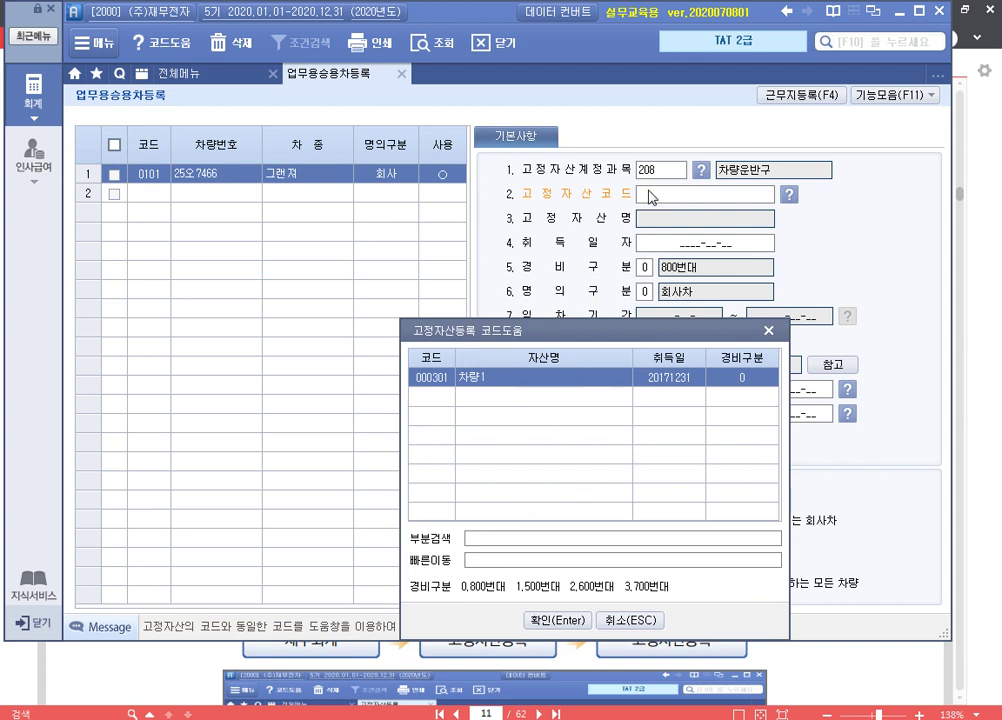
{"action": "left_click_drag", "start_coordinate": [636, 185], "coordinate": [797, 201]}
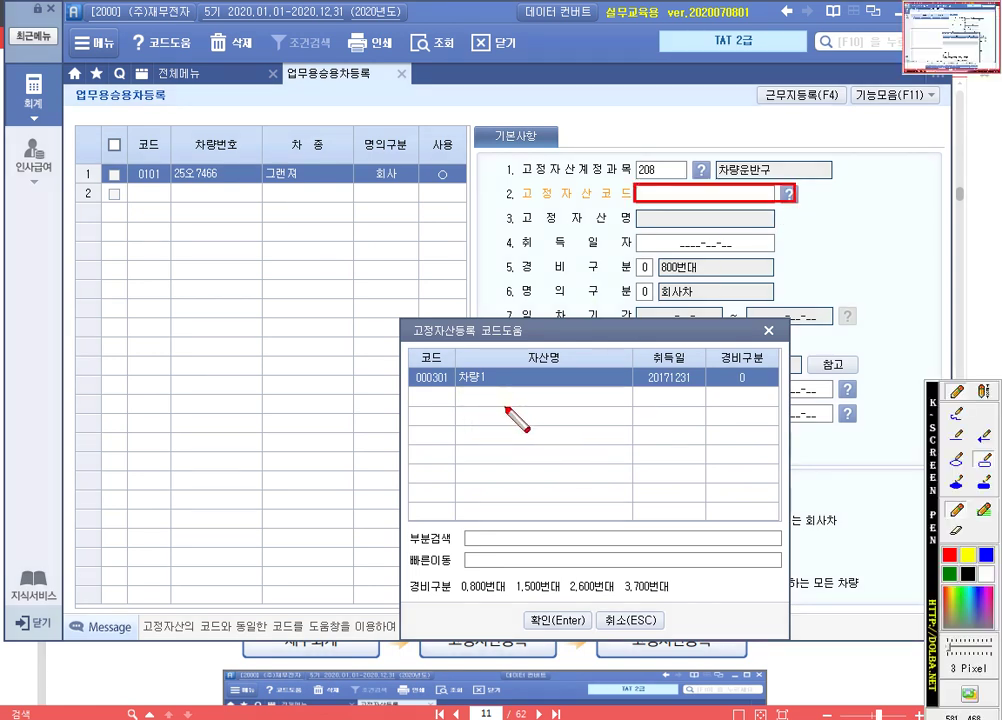
{"action": "key", "text": "Escape"}
{"action": "left_click", "coordinate": [557, 620]}
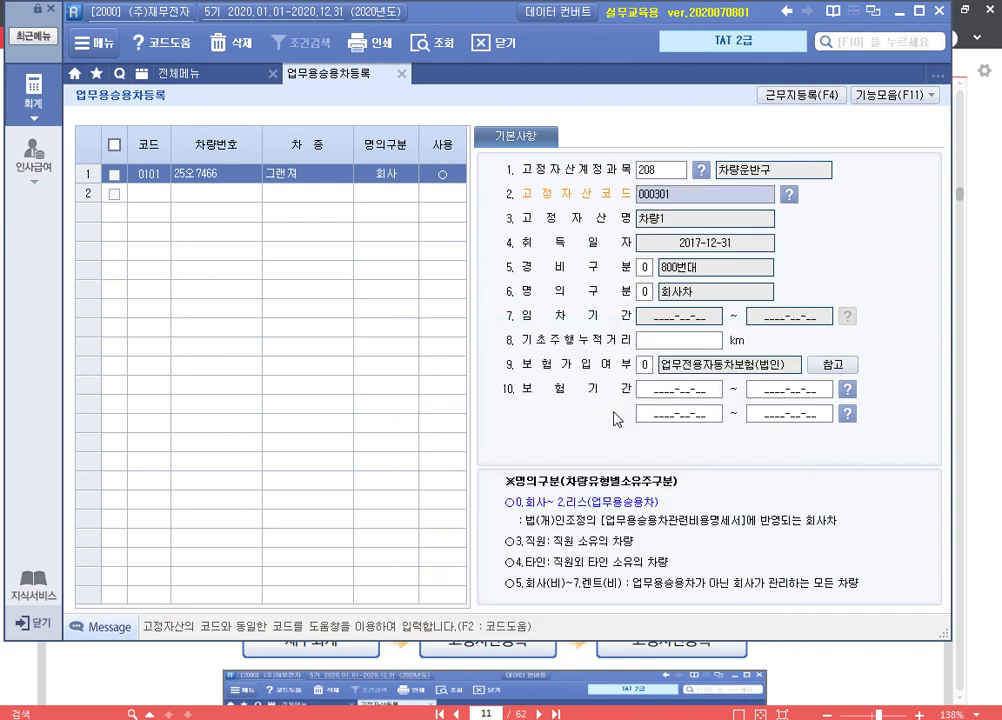
Accept the 취득일자, 경비구분 0.800번대 and 명의구분 0.회사차, and advance to 기초주행누적거리.
{"action": "key", "text": "Return"}
{"action": "key", "text": "Return"}
{"action": "key", "text": "Return"}
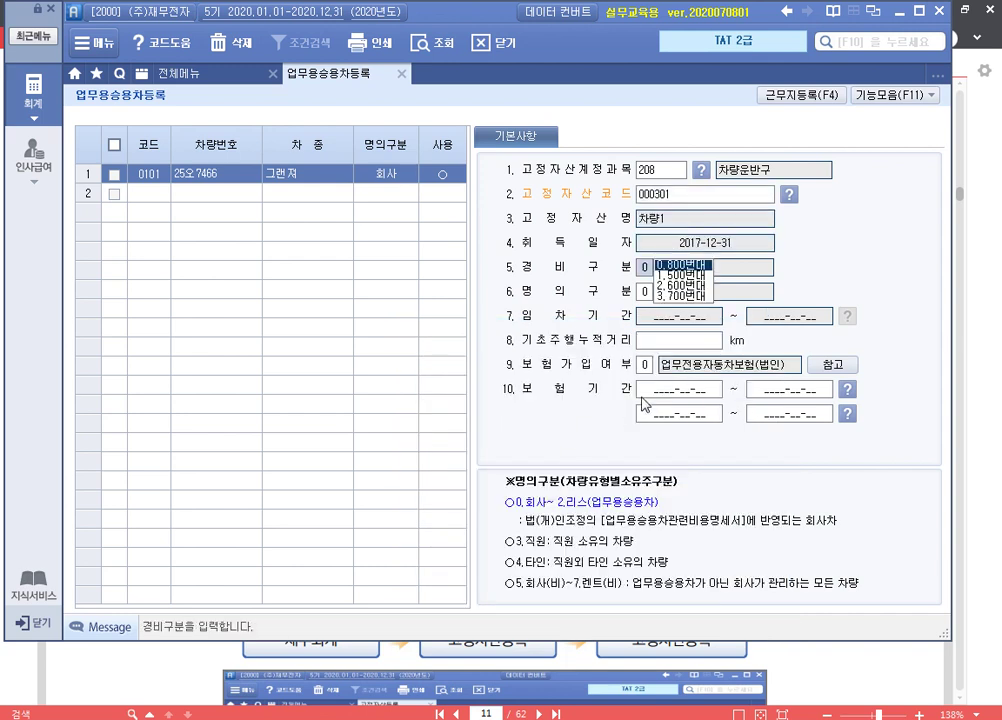
{"action": "key", "text": "Return"}
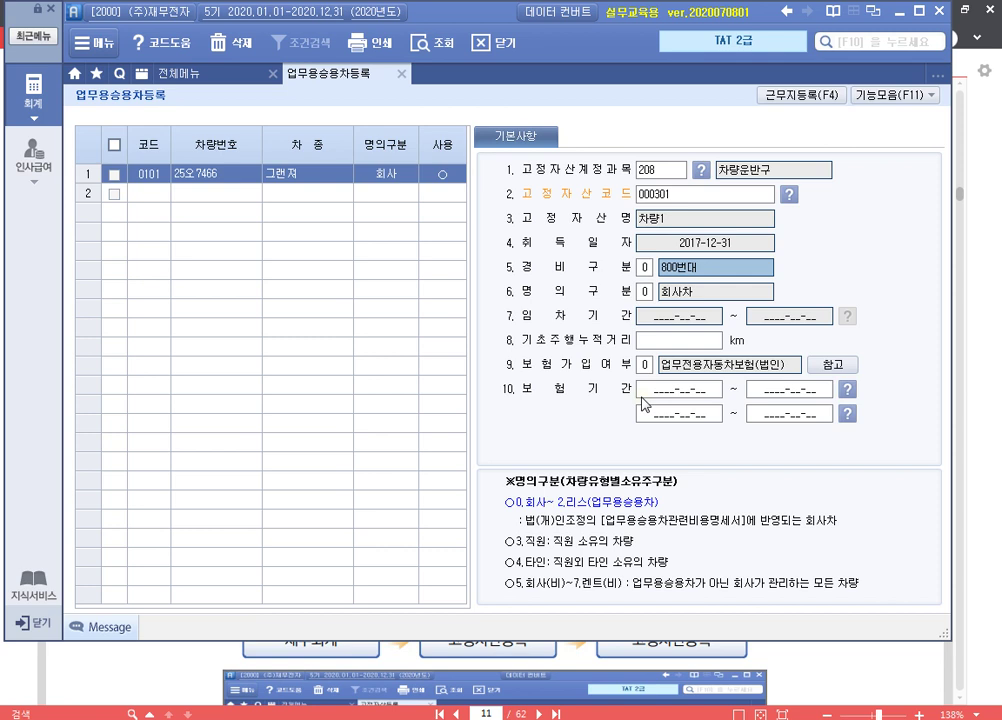
{"action": "key", "text": "Return"}
{"action": "key", "text": "Return"}
{"action": "key", "text": "Return"}
{"action": "key", "text": "Return"}
{"action": "key", "text": "Return"}
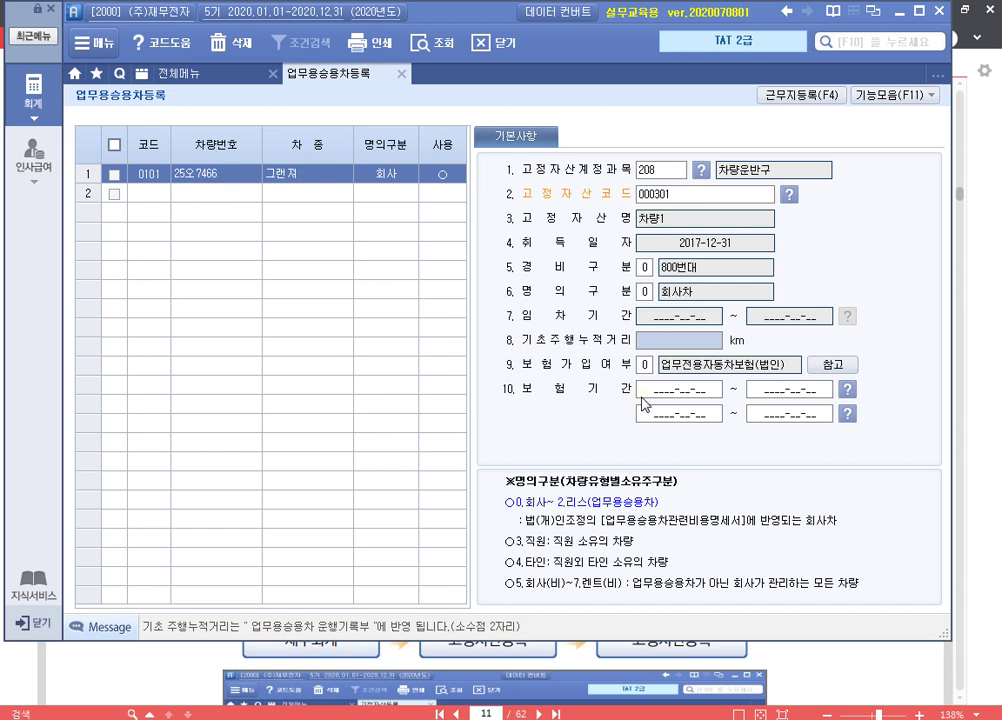
Set 기초주행누적거리 to 200 km and accept 보험가입여부 as 0.업무전용자동차보험(법인).
{"action": "type", "text": "200"}
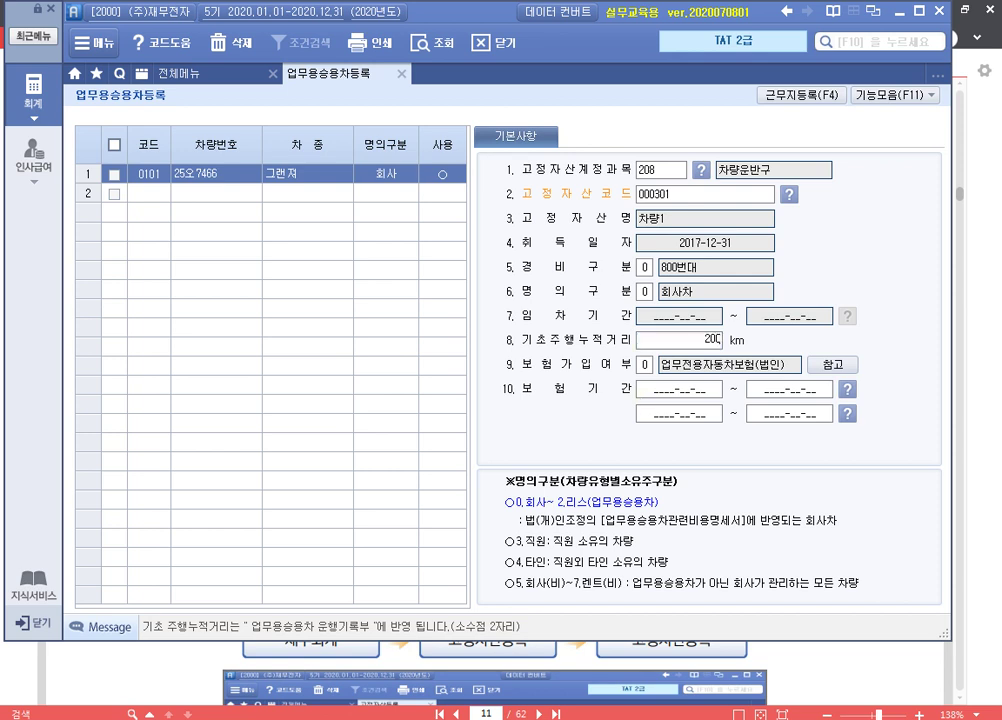
{"action": "key", "text": "Return"}
{"action": "key", "text": "Return"}
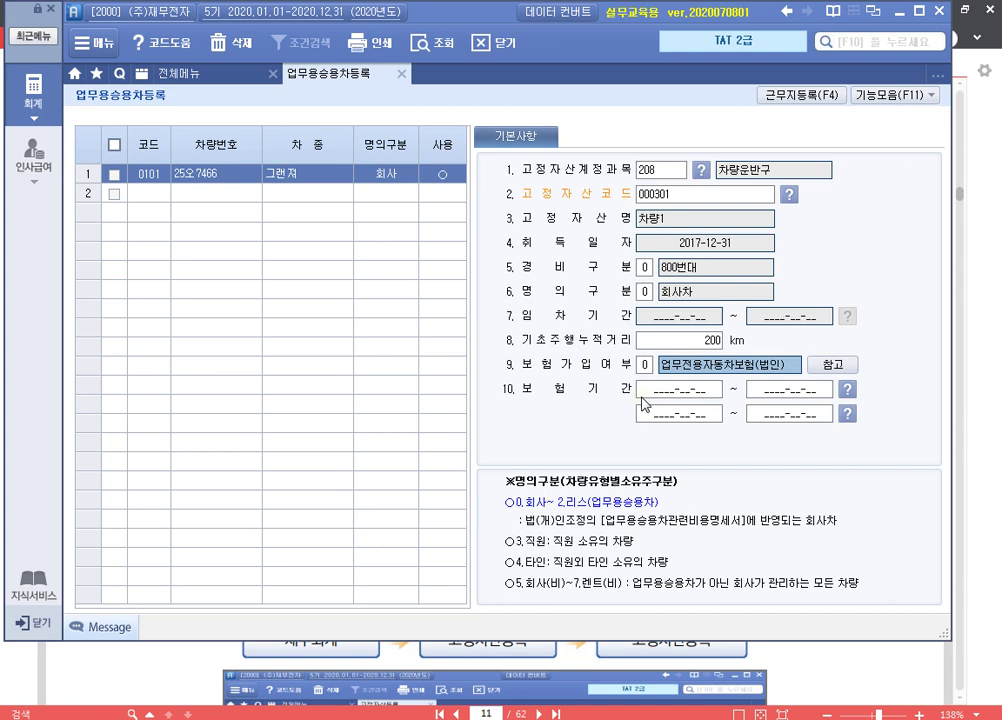
{"action": "key", "text": "Return"}
Enter the 보험기간 as 2019-12-31 to 2020-12-31, leave the second period blank, and close 업무용승용차등록.
{"action": "type", "text": "201"}
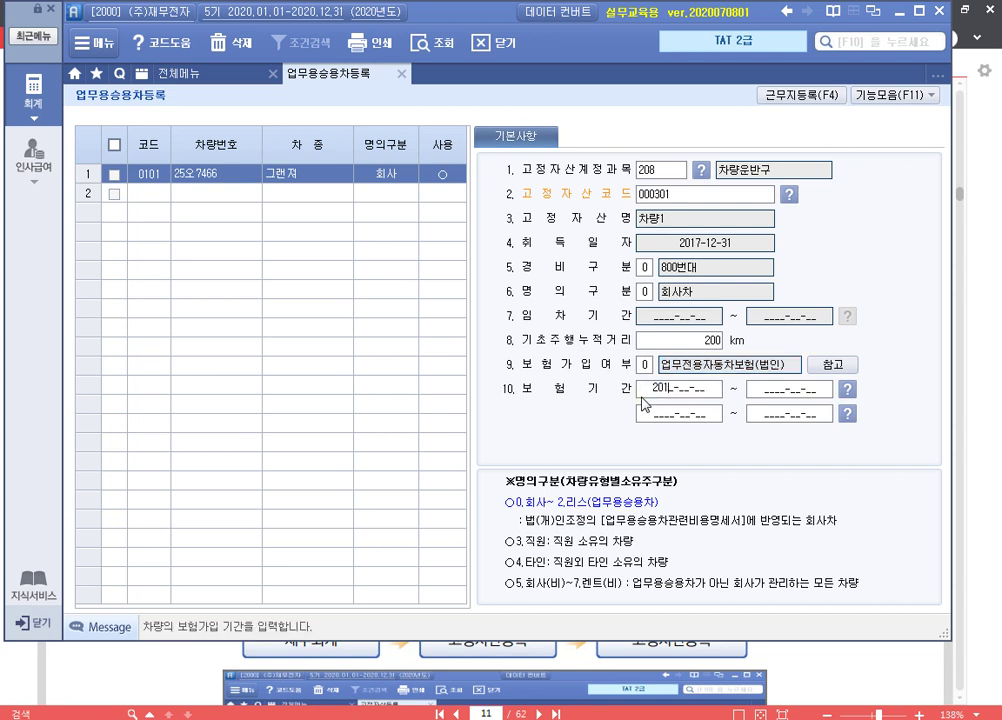
{"action": "type", "text": "9-12-31 ~ "}
{"action": "type", "text": "202"}
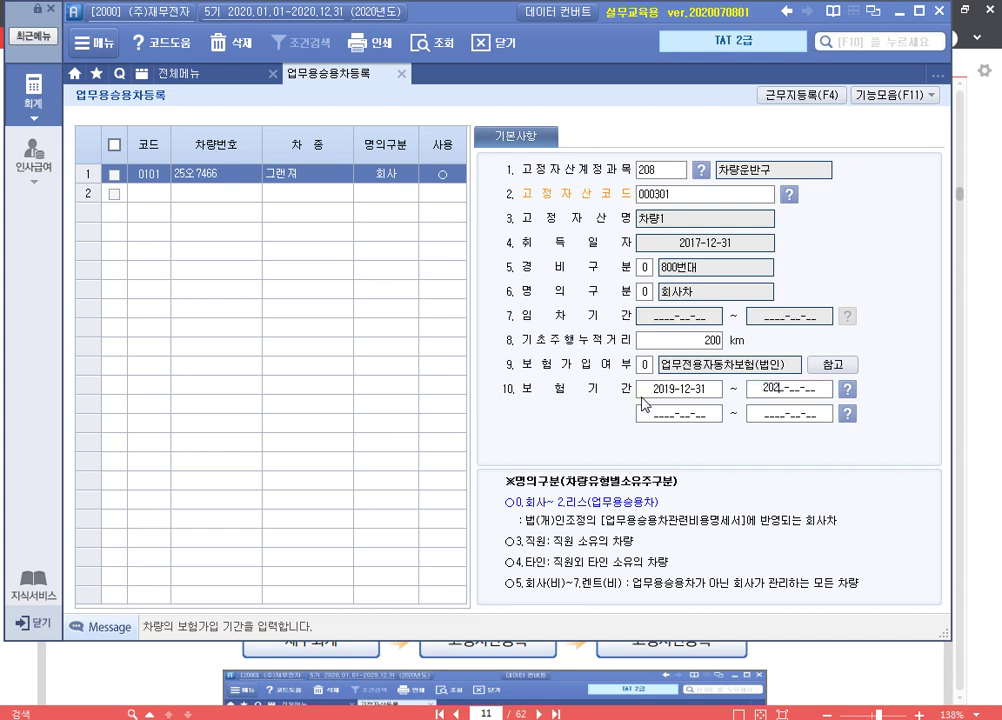
{"action": "type", "text": "0-12-31"}
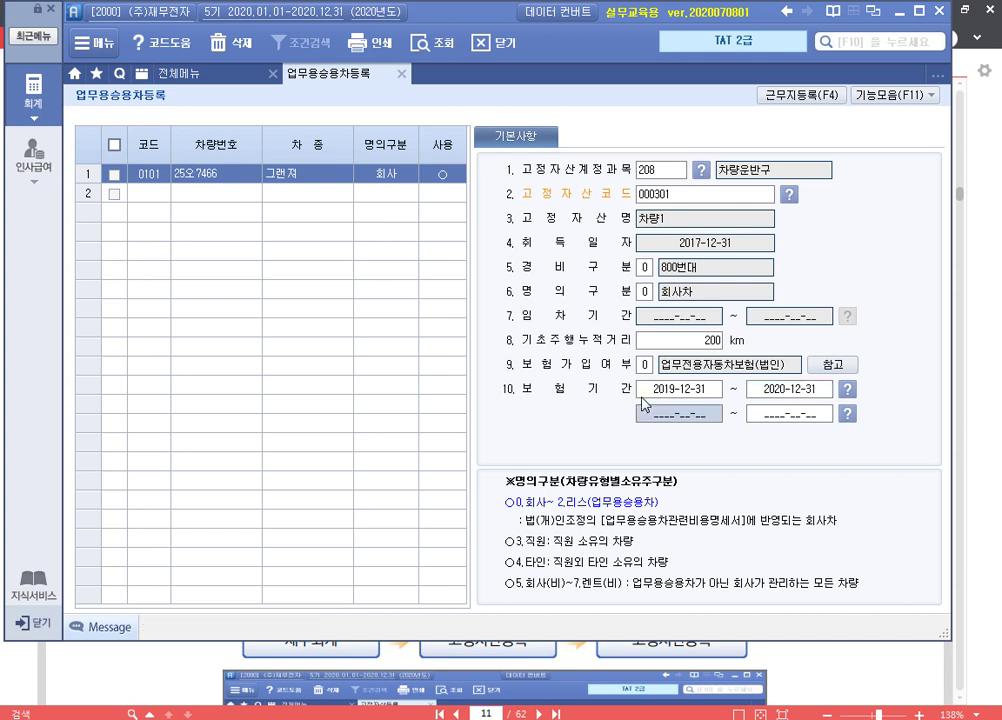
{"action": "key", "text": "Return"}
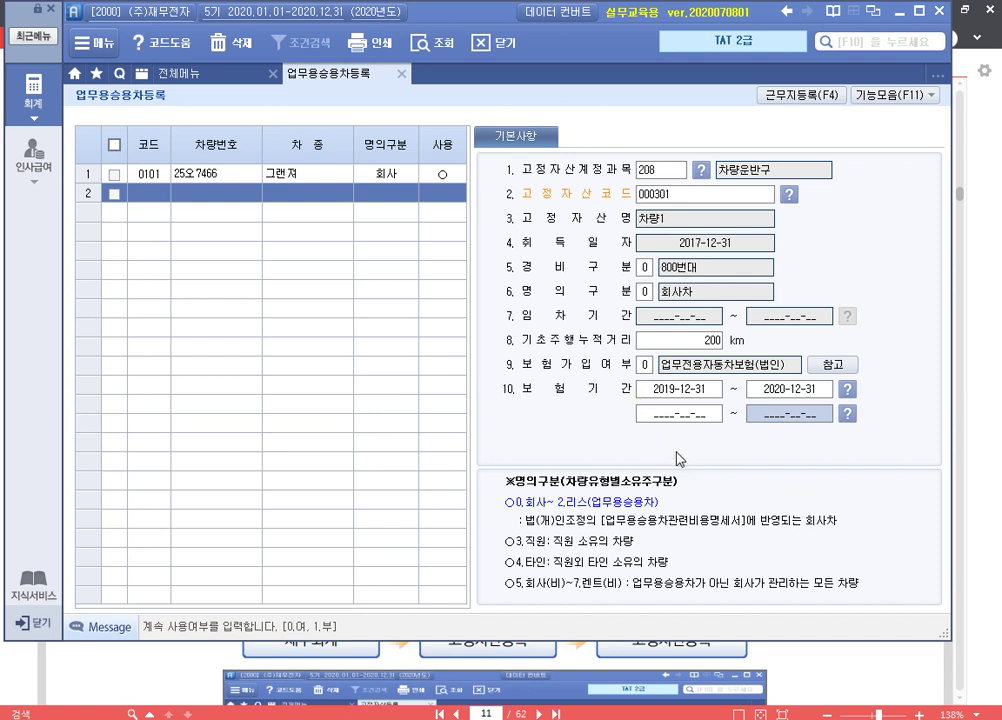
{"action": "left_click", "coordinate": [402, 74]}
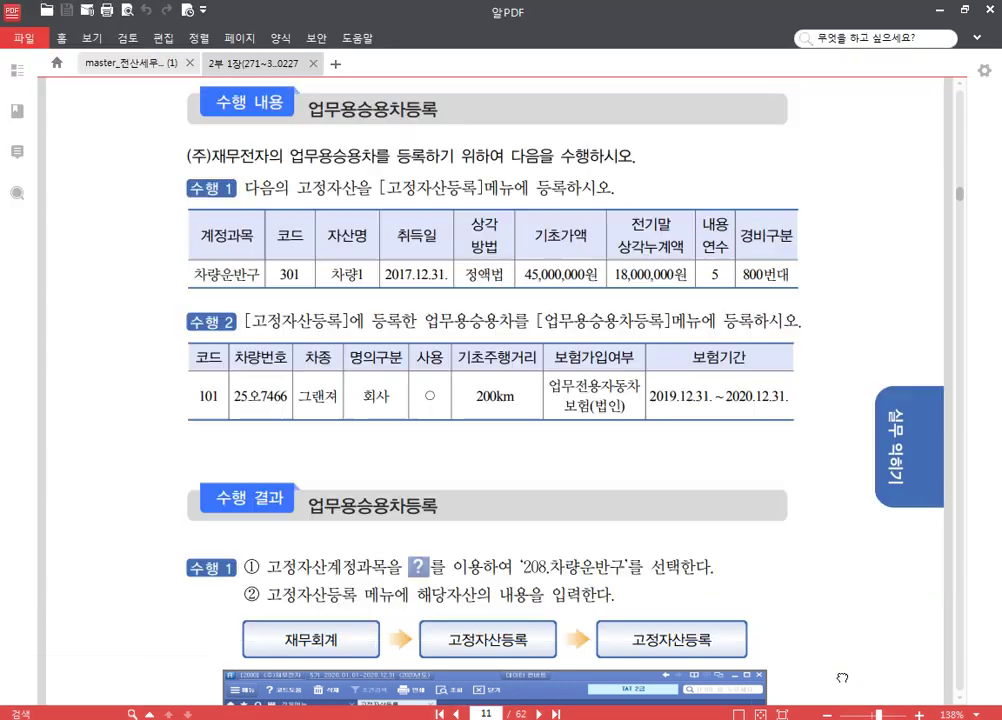
Switch to the textbook in 알PDF and read the 계정과목 및 적요등록 exercise and its solution on page 13.
{"action": "left_click", "coordinate": [842, 676]}
{"action": "scroll", "coordinate": [680, 358], "scroll_direction": "down", "scroll_amount": 10}
{"action": "scroll", "coordinate": [660, 335], "scroll_direction": "down", "scroll_amount": 10}
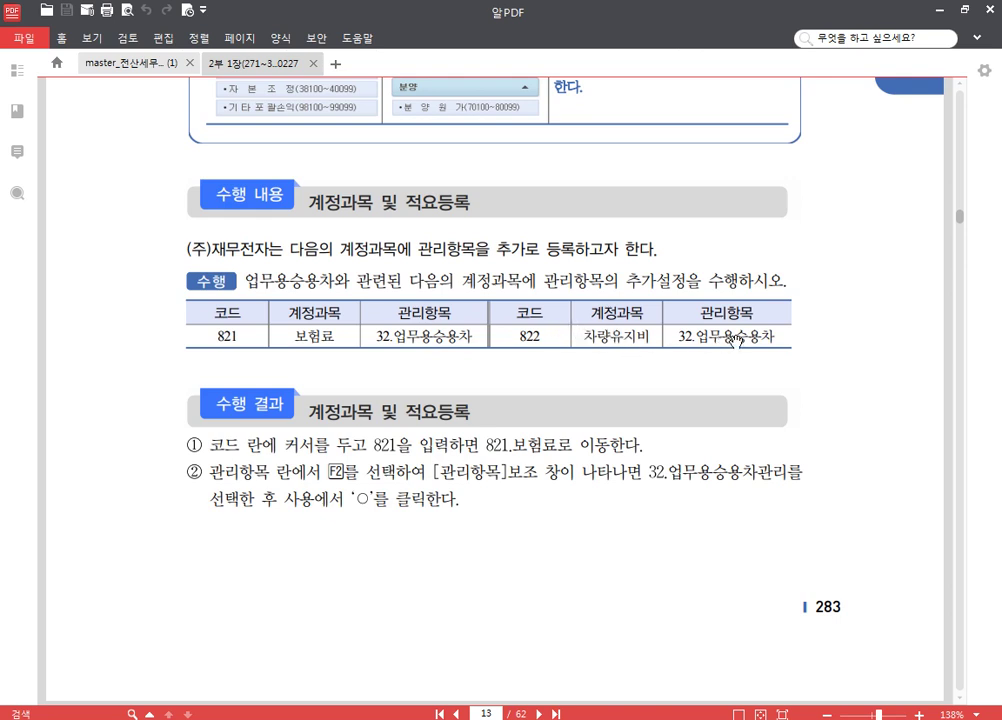
{"action": "left_click_drag", "start_coordinate": [767, 360], "coordinate": [756, 299]}
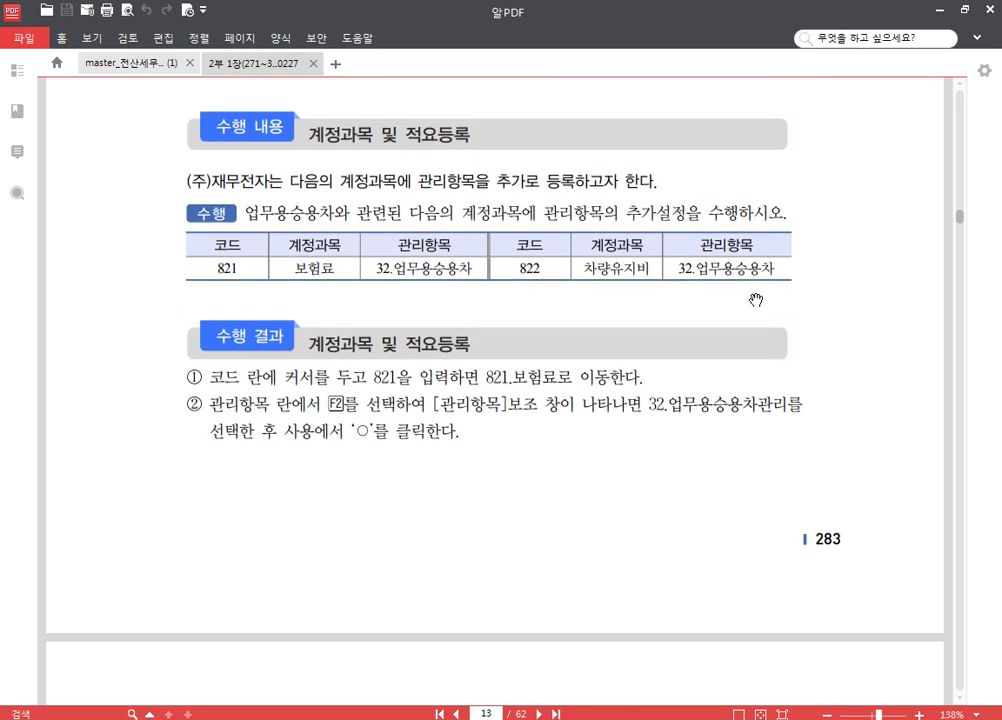
{"action": "scroll", "coordinate": [740, 296], "scroll_direction": "down", "scroll_amount": 1}
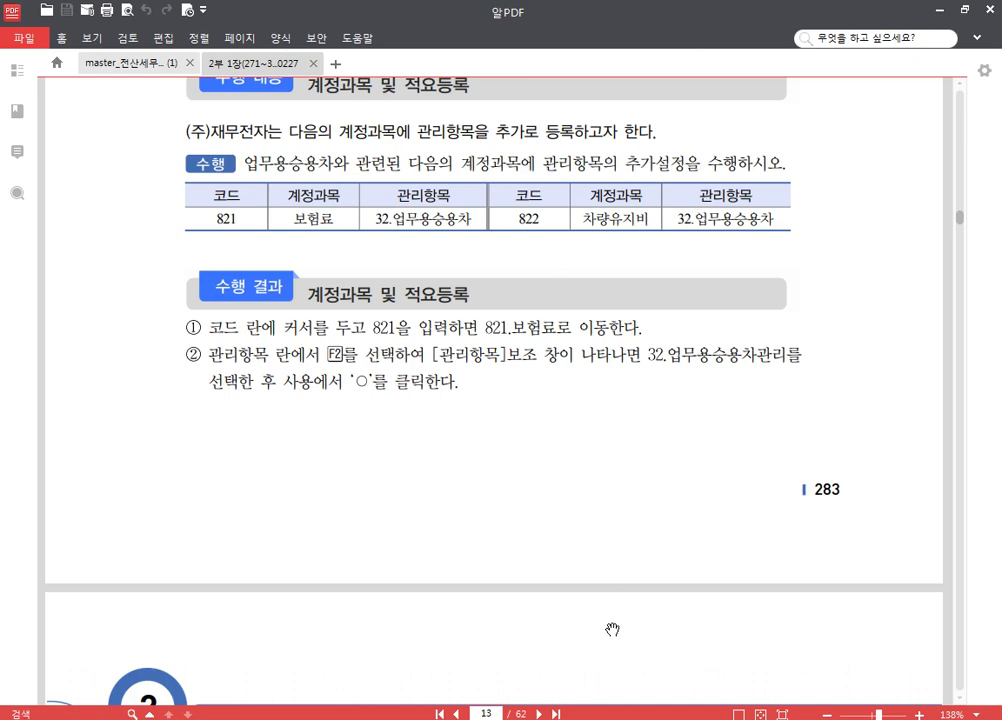
Switch back to the accounting program, open 계정과목및적요등록, and find account code 821 보험료.
{"action": "key", "text": "alt+Tab"}
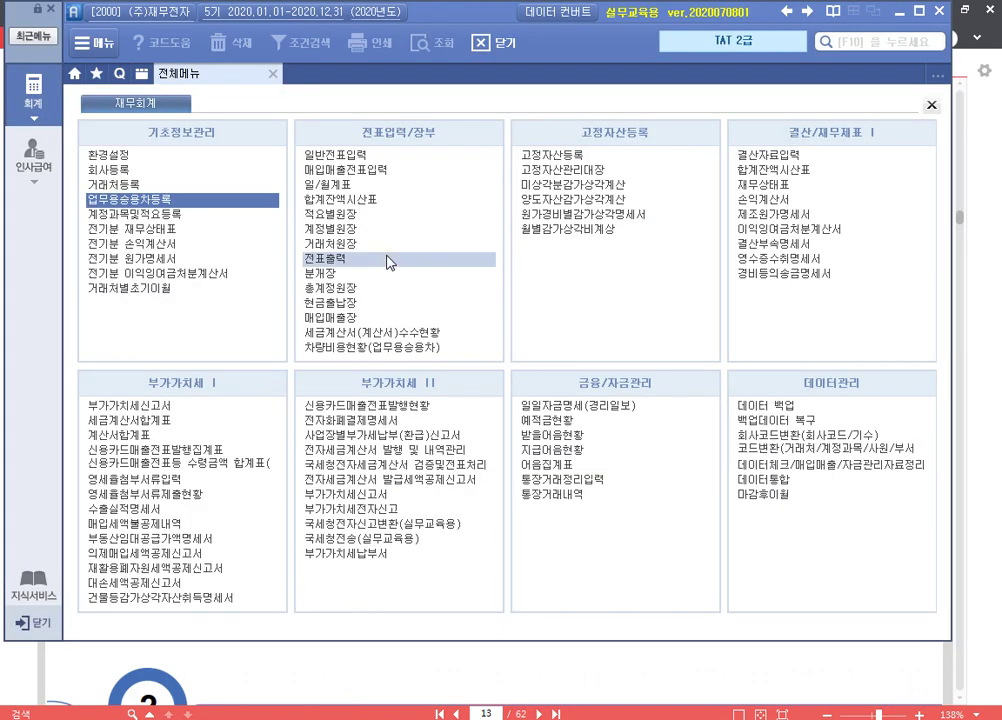
{"action": "left_click", "coordinate": [173, 215]}
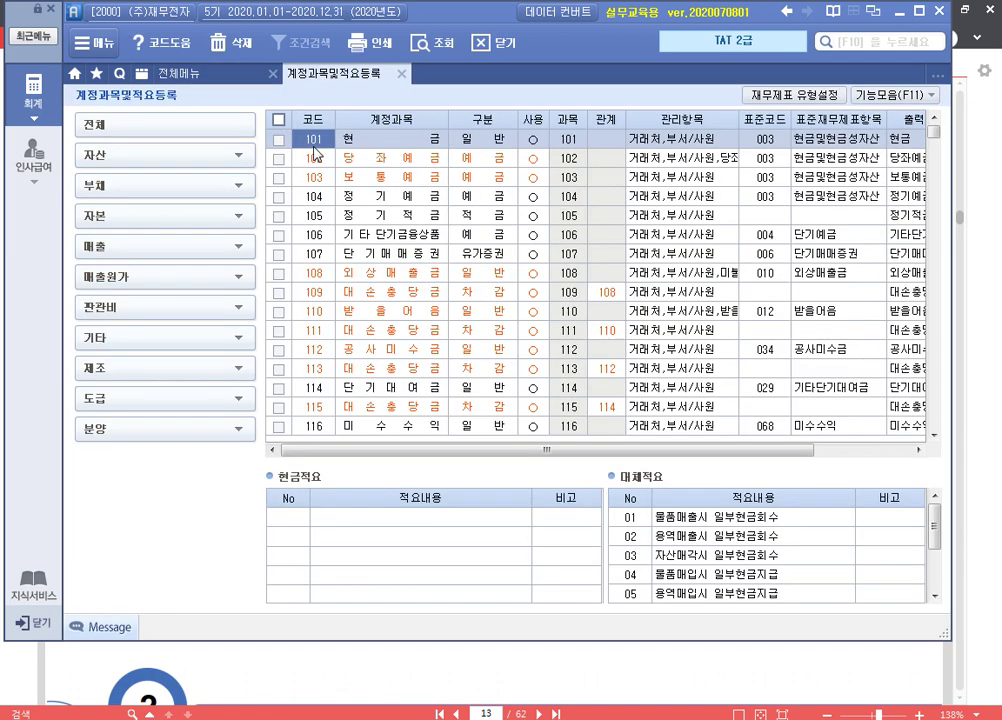
{"action": "left_click", "coordinate": [316, 159]}
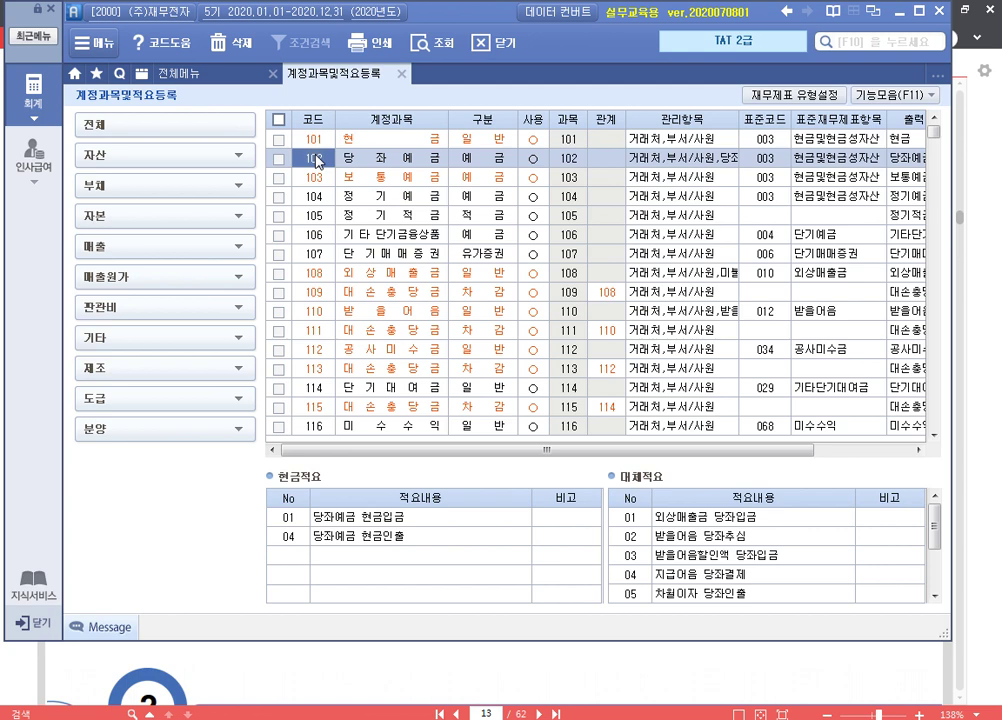
{"action": "type", "text": "821"}
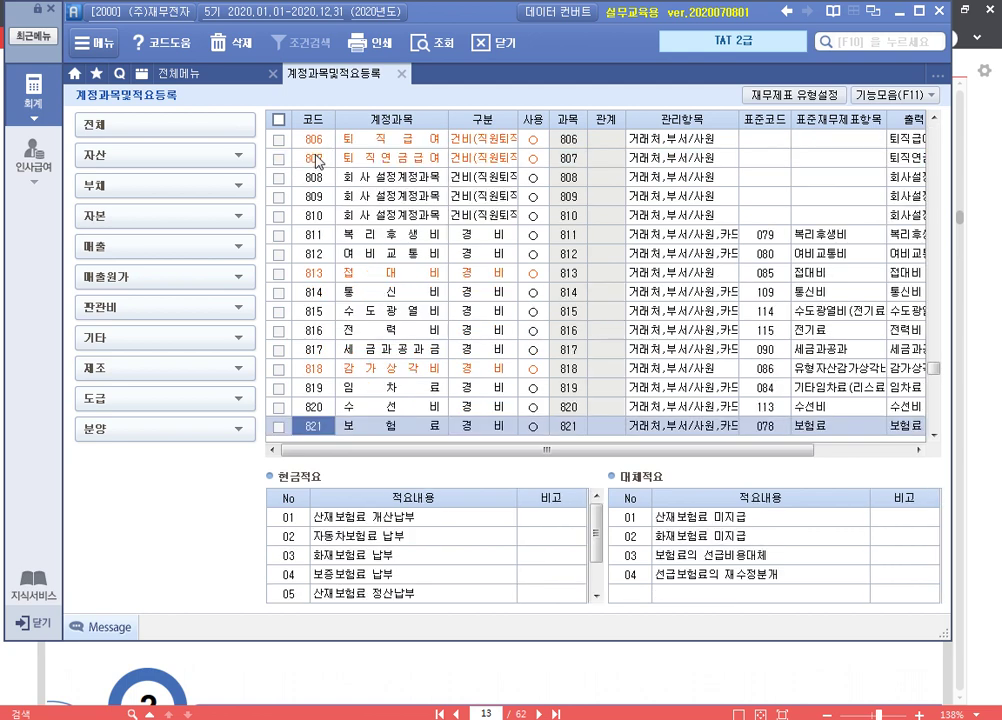
{"action": "scroll", "coordinate": [325, 160], "scroll_direction": "down", "scroll_amount": 6}
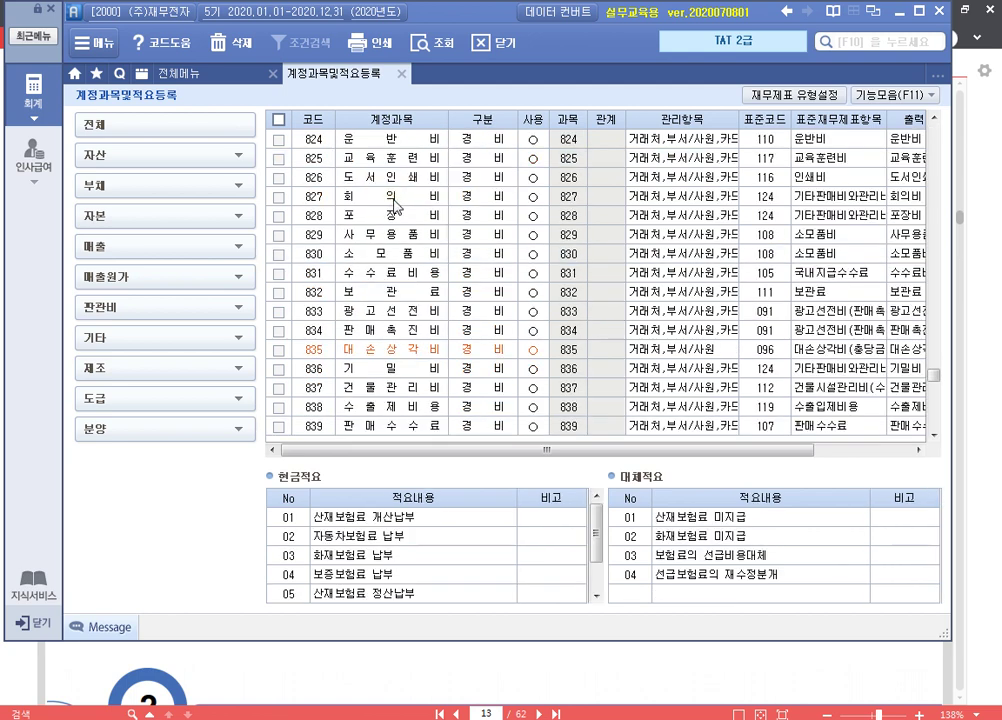
{"action": "scroll", "coordinate": [345, 210], "scroll_direction": "up", "scroll_amount": 3}
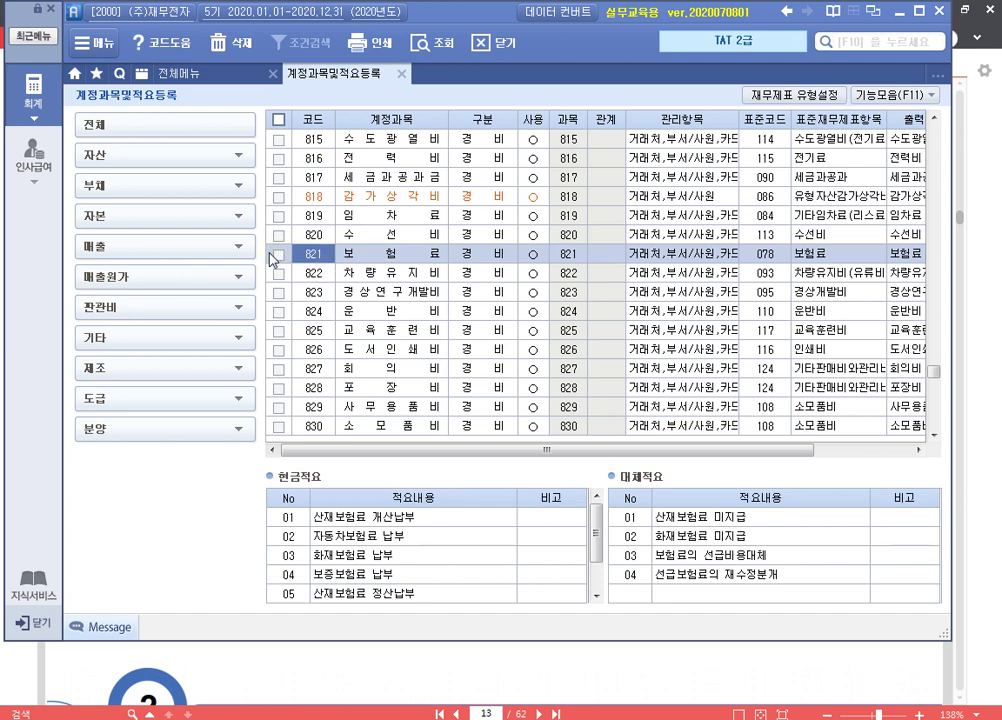
Set management item 32.업무용승용차 to 0.○ in the 관리항목 of account 821 보험료 and confirm.
{"action": "left_click", "coordinate": [711, 256]}
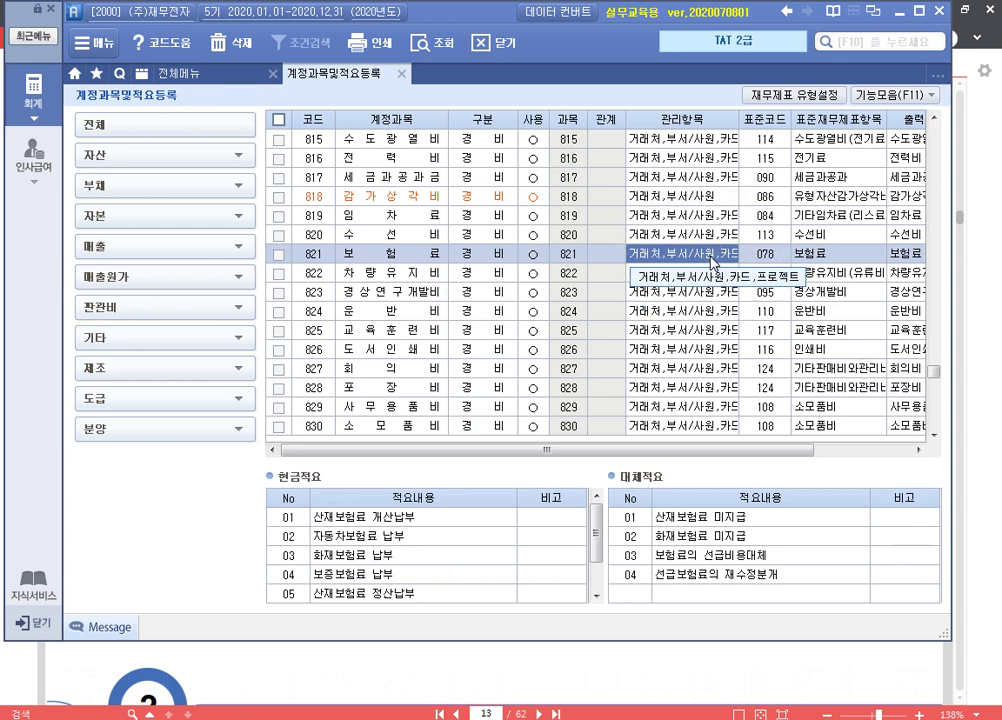
{"action": "double_click", "coordinate": [714, 264]}
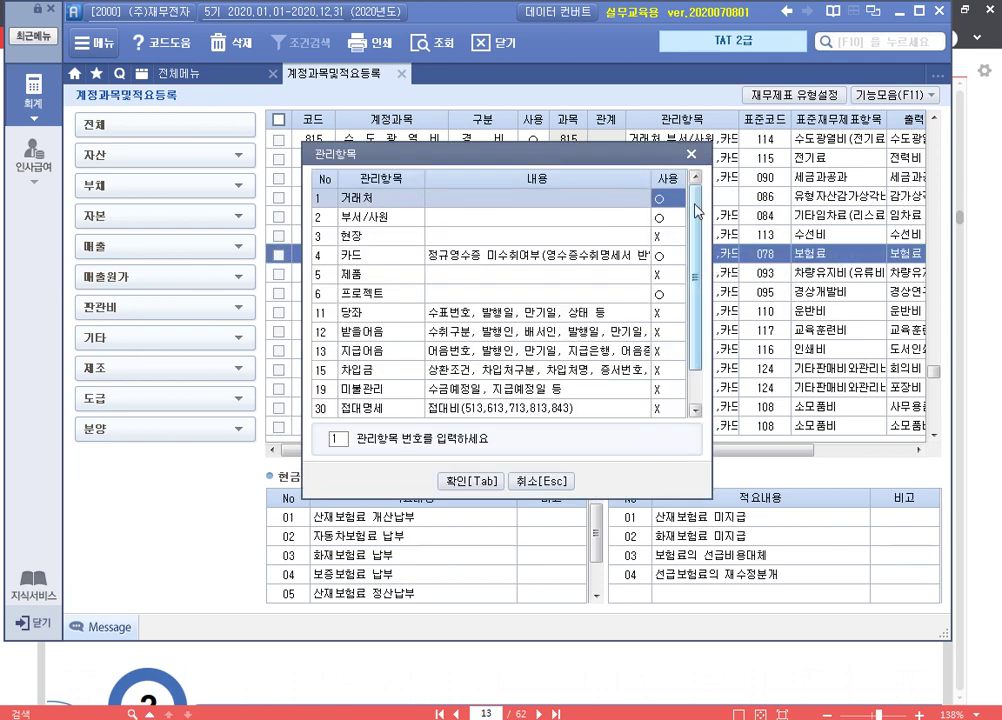
{"action": "left_click_drag", "start_coordinate": [693, 212], "coordinate": [697, 270]}
{"action": "left_click", "coordinate": [662, 408]}
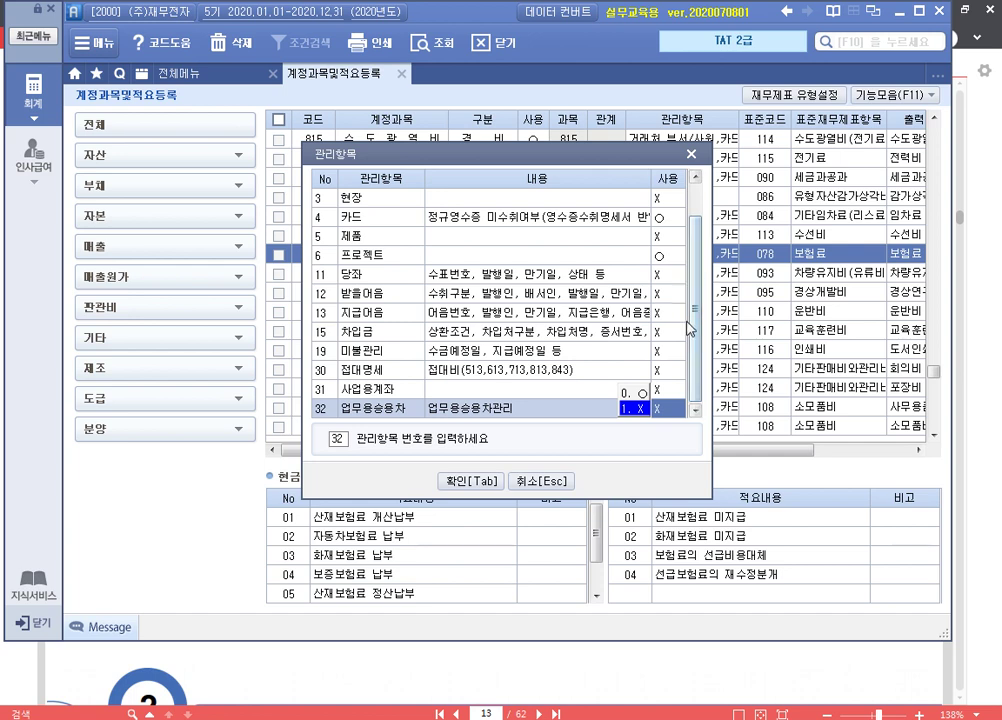
{"action": "left_click", "coordinate": [636, 392]}
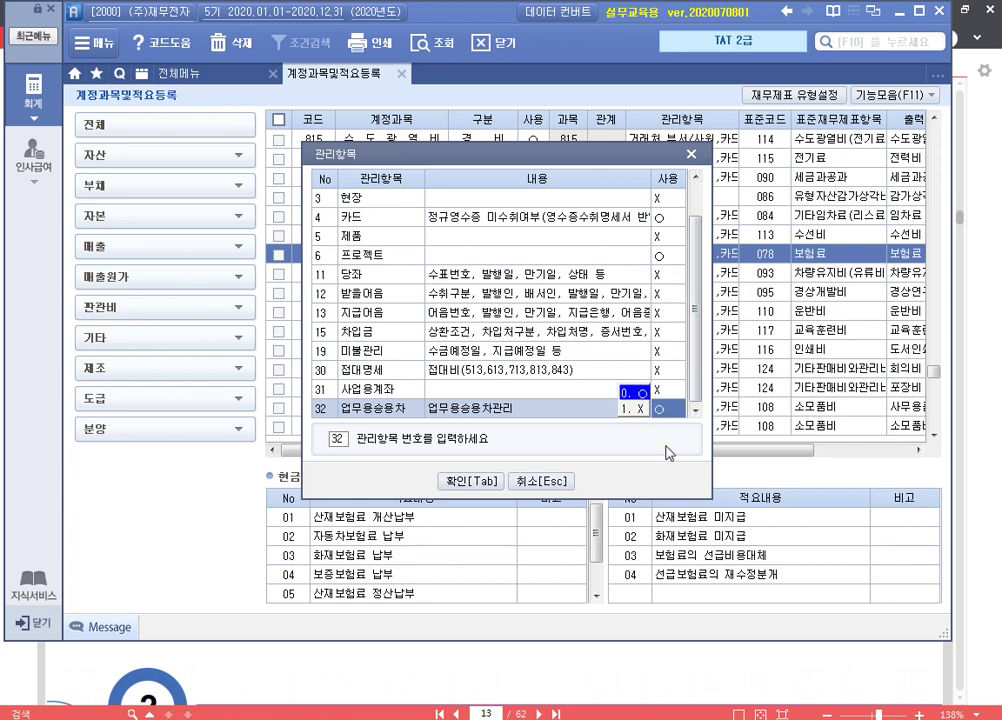
{"action": "left_click", "coordinate": [470, 481]}
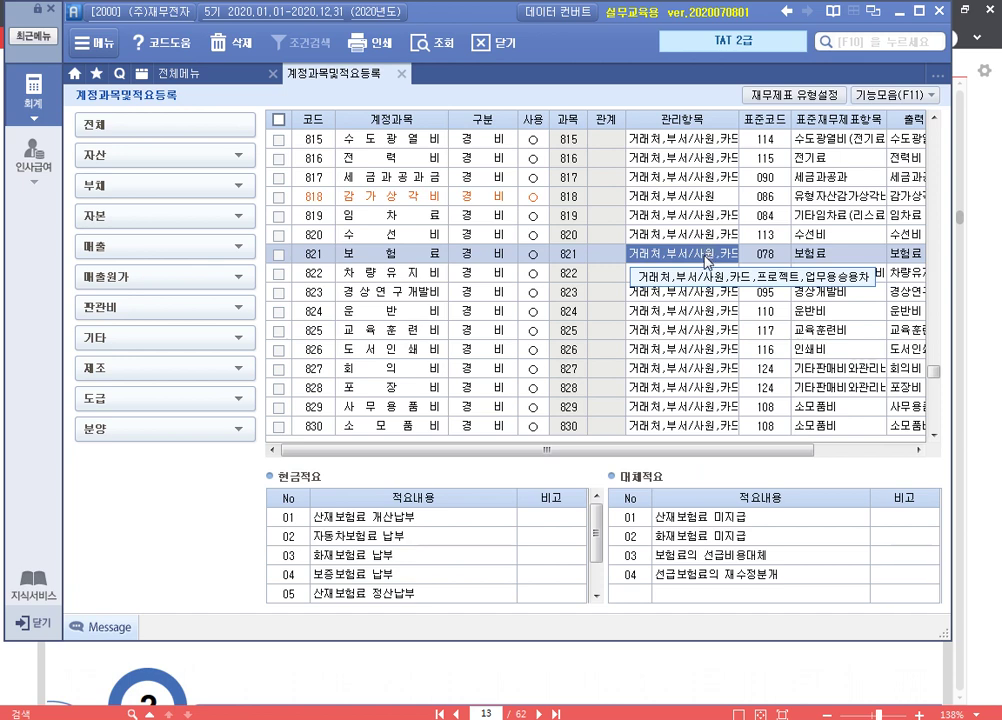
Enable management item 32.업무용승용차 with 0.○ for account 822 차량유지비 and confirm.
{"action": "left_click", "coordinate": [708, 281]}
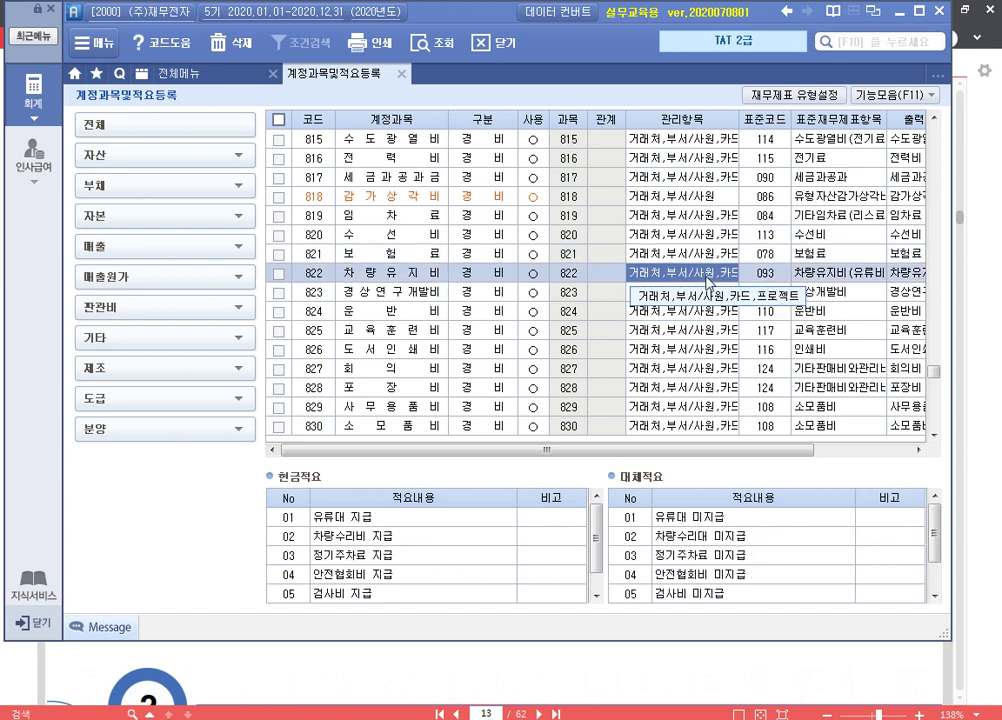
{"action": "double_click", "coordinate": [708, 281]}
{"action": "scroll", "coordinate": [672, 405], "scroll_direction": "down", "scroll_amount": 1}
{"action": "scroll", "coordinate": [672, 410], "scroll_direction": "up", "scroll_amount": 1}
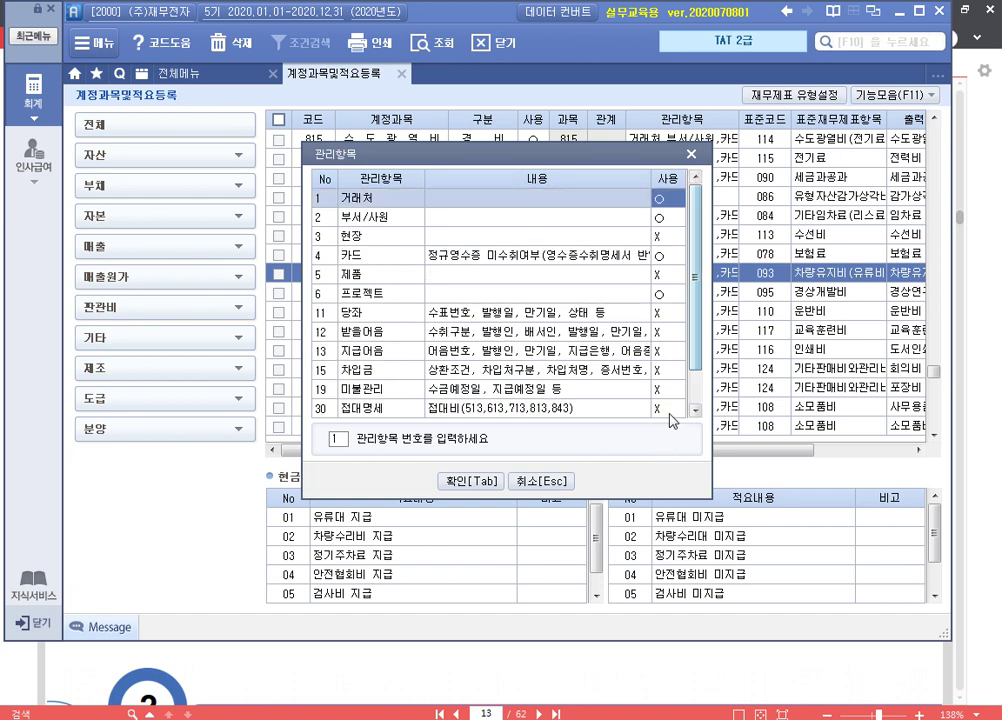
{"action": "left_click", "coordinate": [667, 408]}
{"action": "key", "text": "Down"}
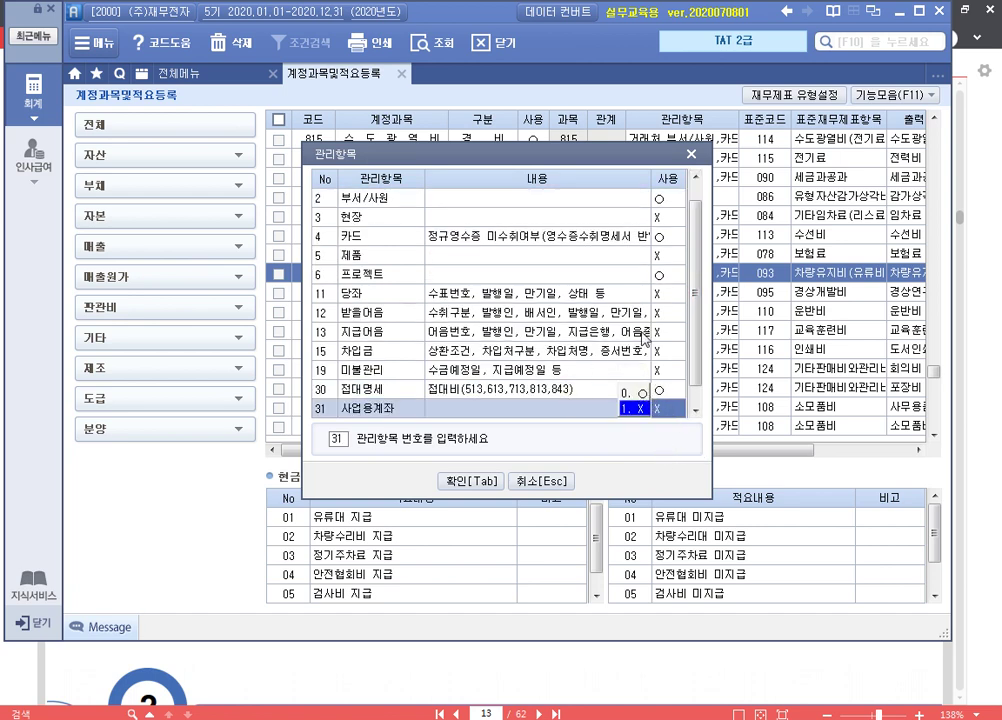
{"action": "scroll", "coordinate": [695, 347], "scroll_direction": "down", "scroll_amount": 1}
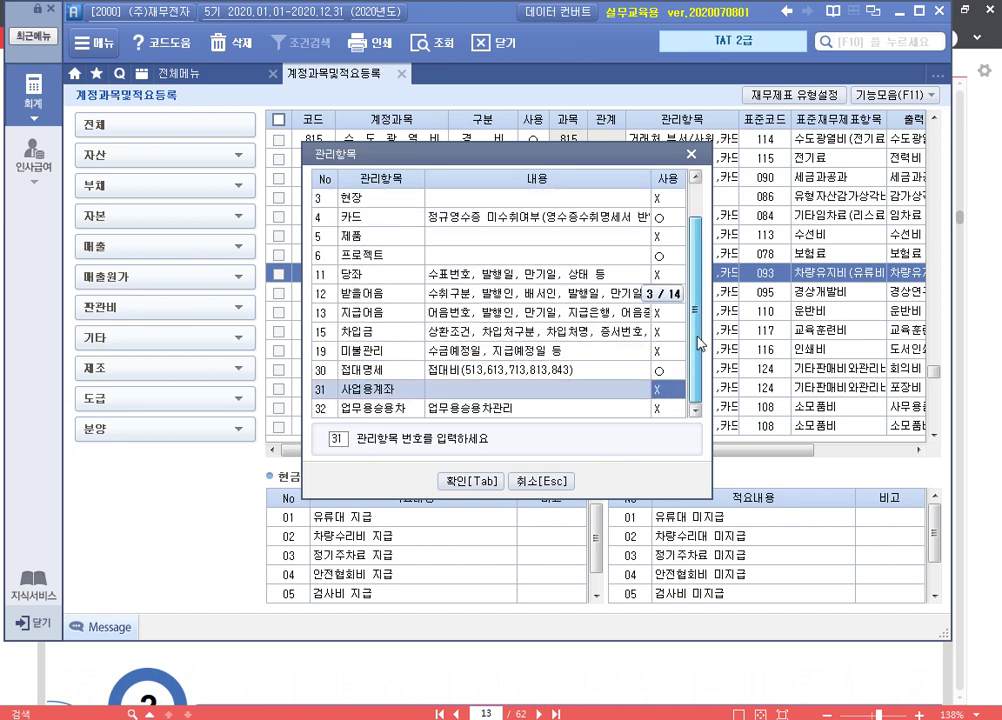
{"action": "left_click", "coordinate": [667, 410]}
{"action": "type", "text": "0"}
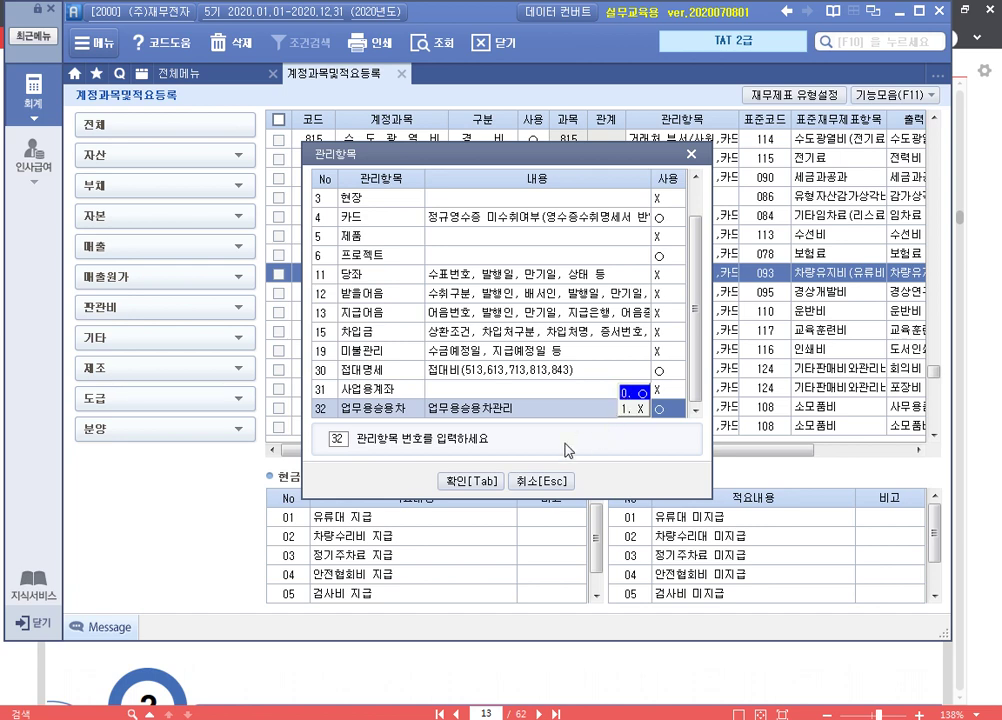
{"action": "left_click", "coordinate": [474, 482]}
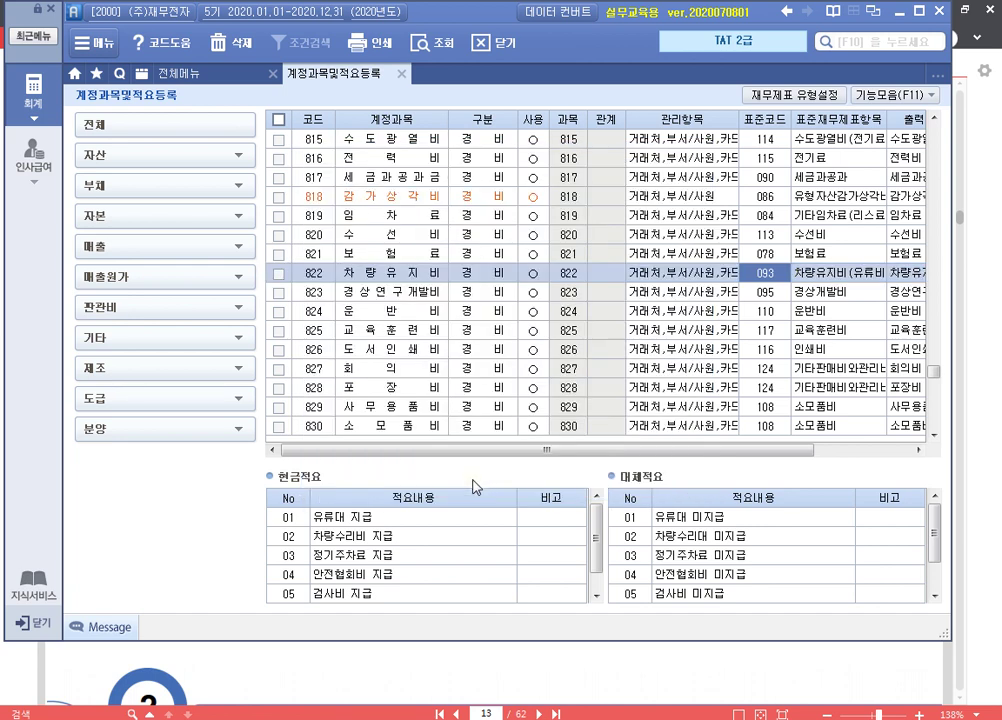
Reopen the 관리항목 of account 822 차량유지비 and switch item 30.접대명세 to 1.X.
{"action": "left_click", "coordinate": [697, 276]}
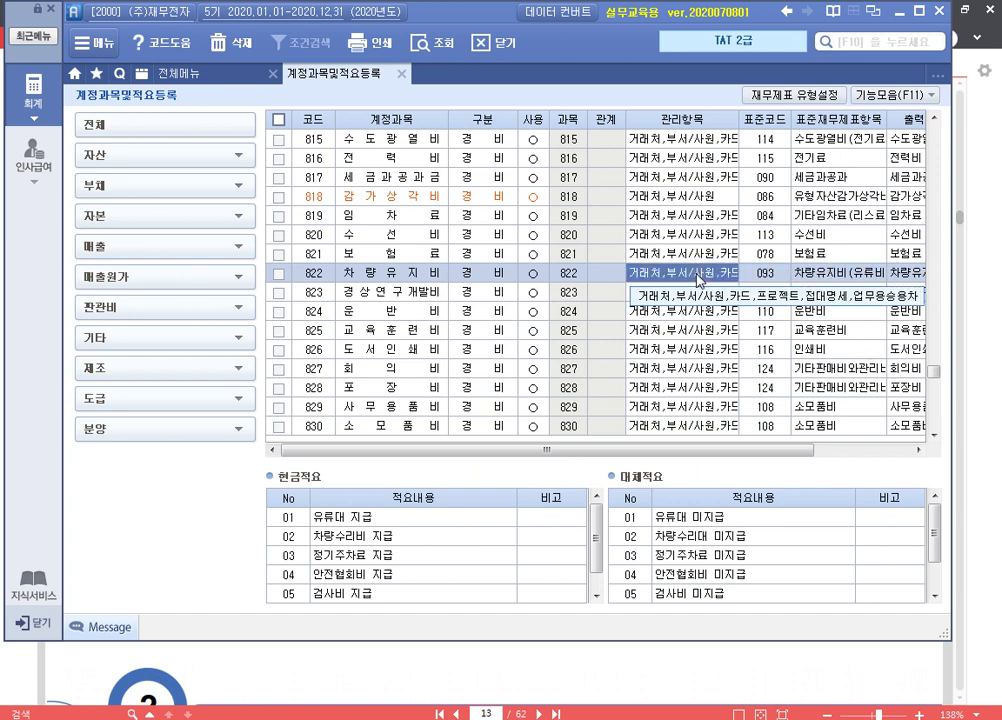
{"action": "double_click", "coordinate": [697, 279]}
{"action": "left_click", "coordinate": [662, 409]}
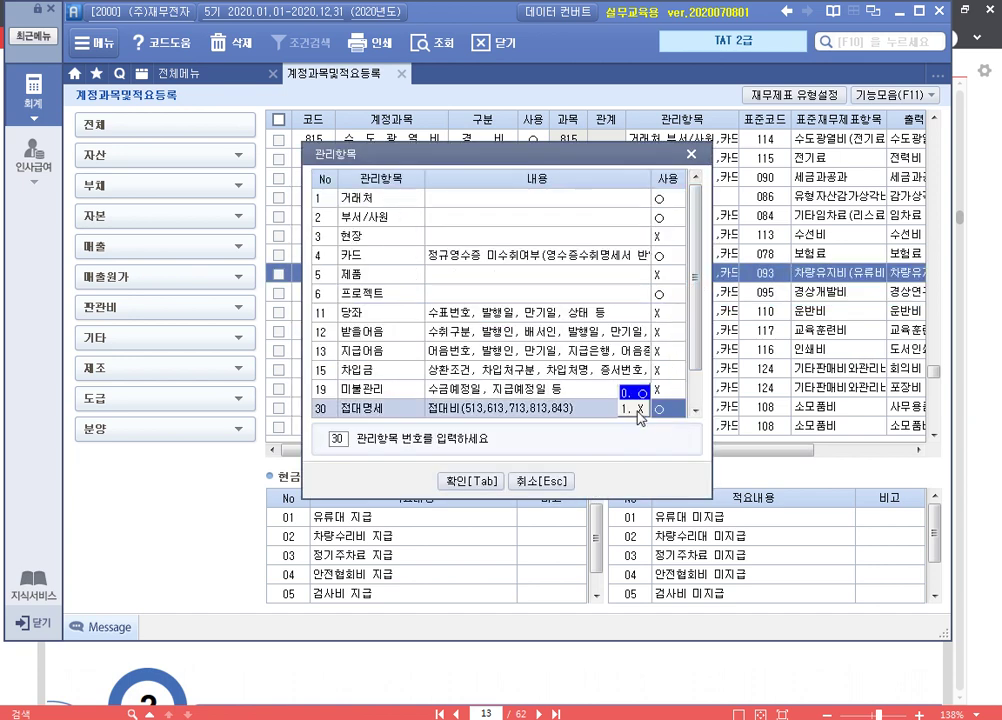
{"action": "left_click", "coordinate": [638, 409]}
{"action": "left_click", "coordinate": [470, 483]}
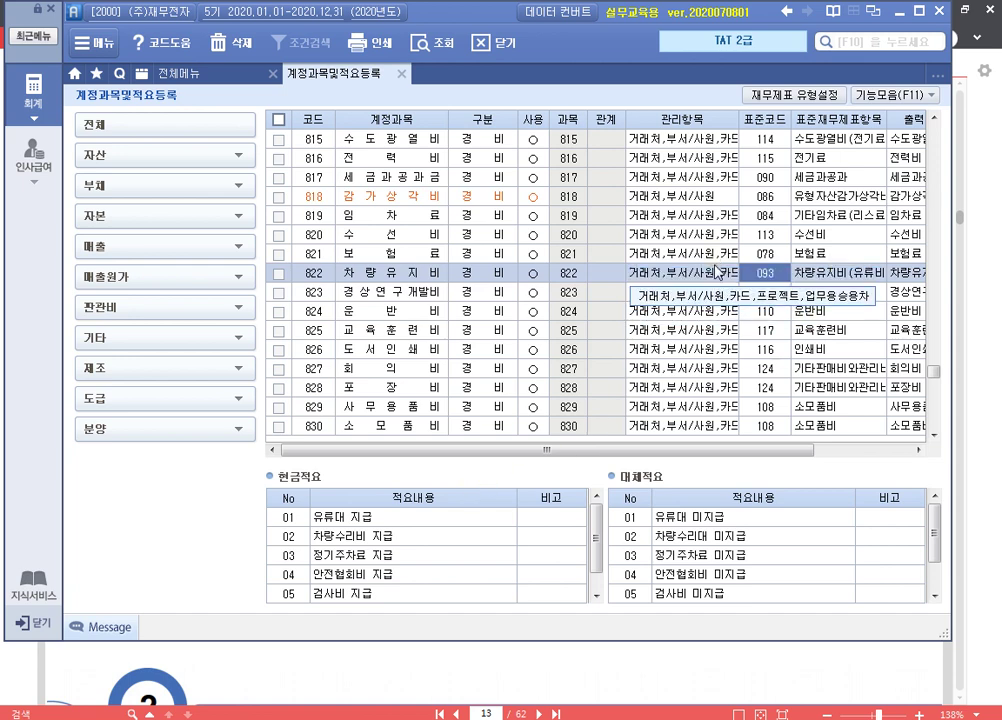
Open 일반전표입력 from 전체메뉴 and set the voucher date to March 3.
{"action": "left_click", "coordinate": [187, 74]}
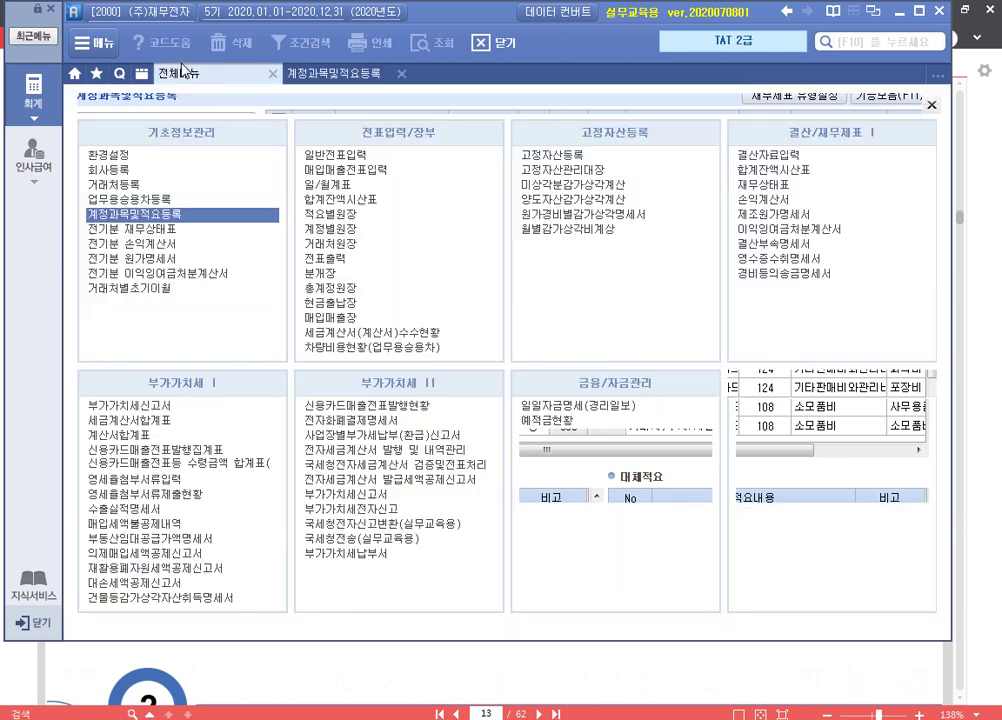
{"action": "left_click", "coordinate": [331, 156]}
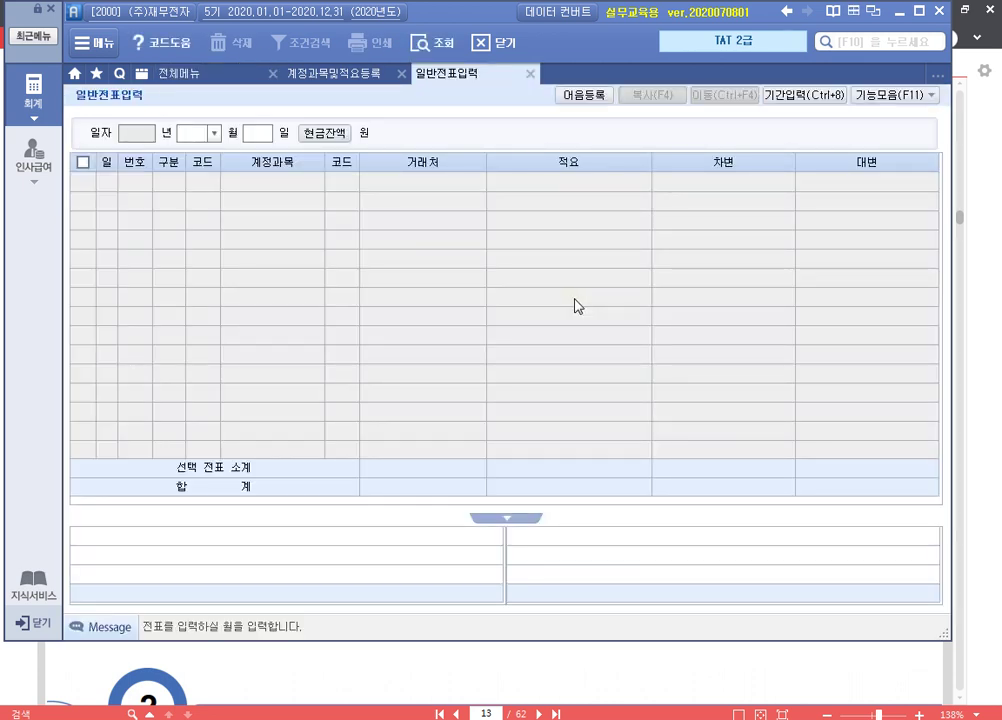
{"action": "type", "text": "3"}
{"action": "key", "text": "Return"}
{"action": "type", "text": "3"}
{"action": "key", "text": "Return"}
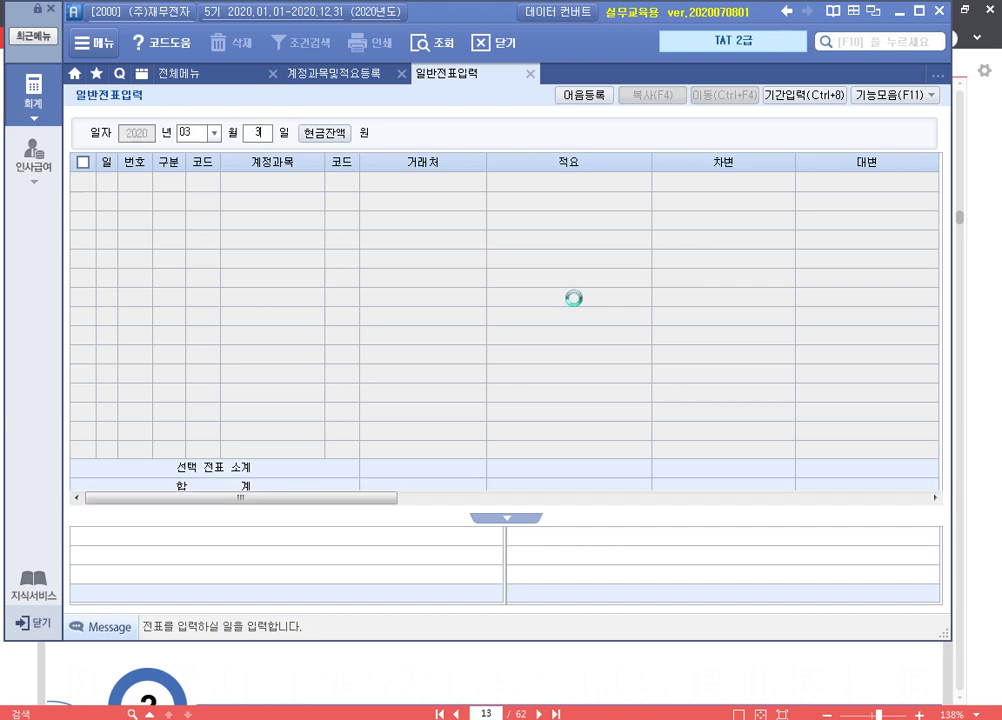
Enter a debit (차변) line for account 821 보험료 of 1,000,000, leaving 거래처 and 적요 blank.
{"action": "type", "text": "3"}
{"action": "key", "text": "Return"}
{"action": "type", "text": "8"}
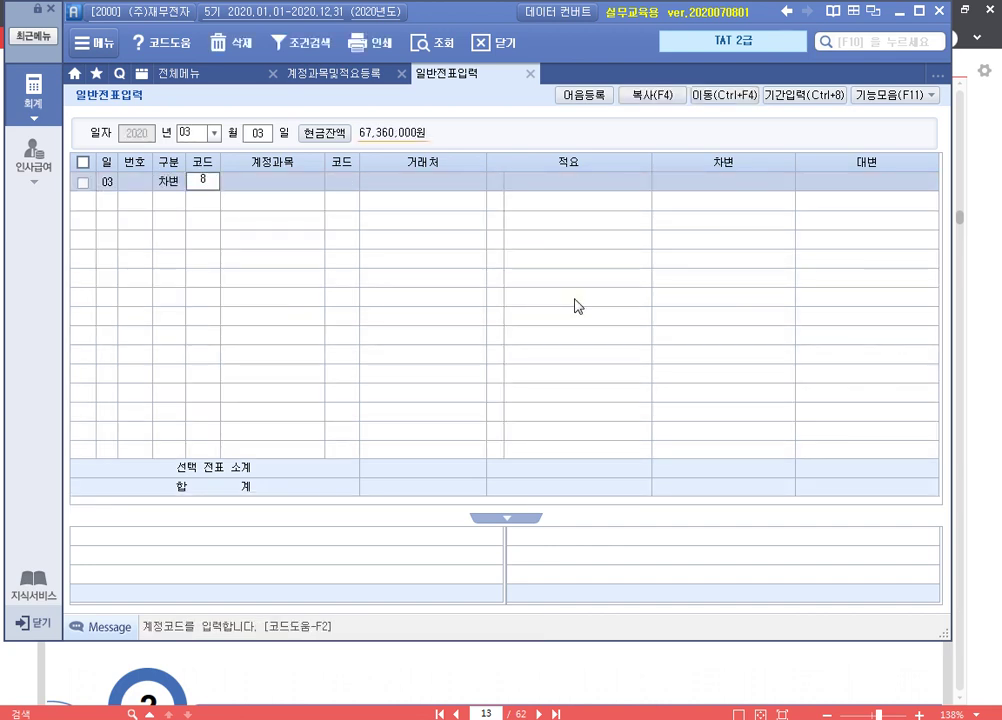
{"action": "type", "text": "21"}
{"action": "key", "text": "Return"}
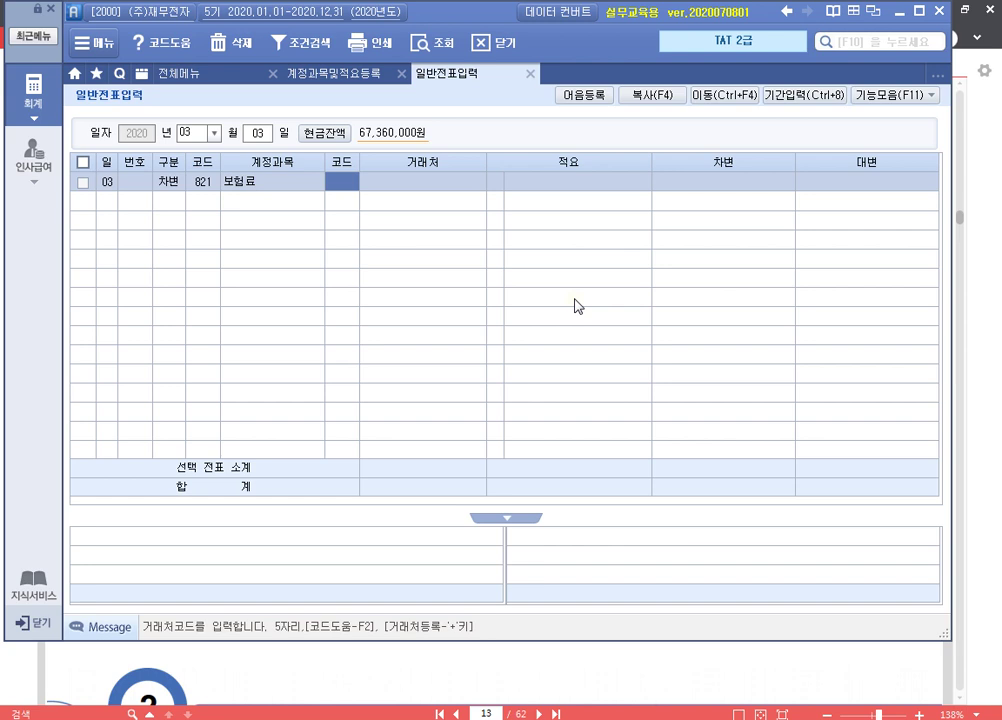
{"action": "key", "text": "Return"}
{"action": "key", "text": "Return"}
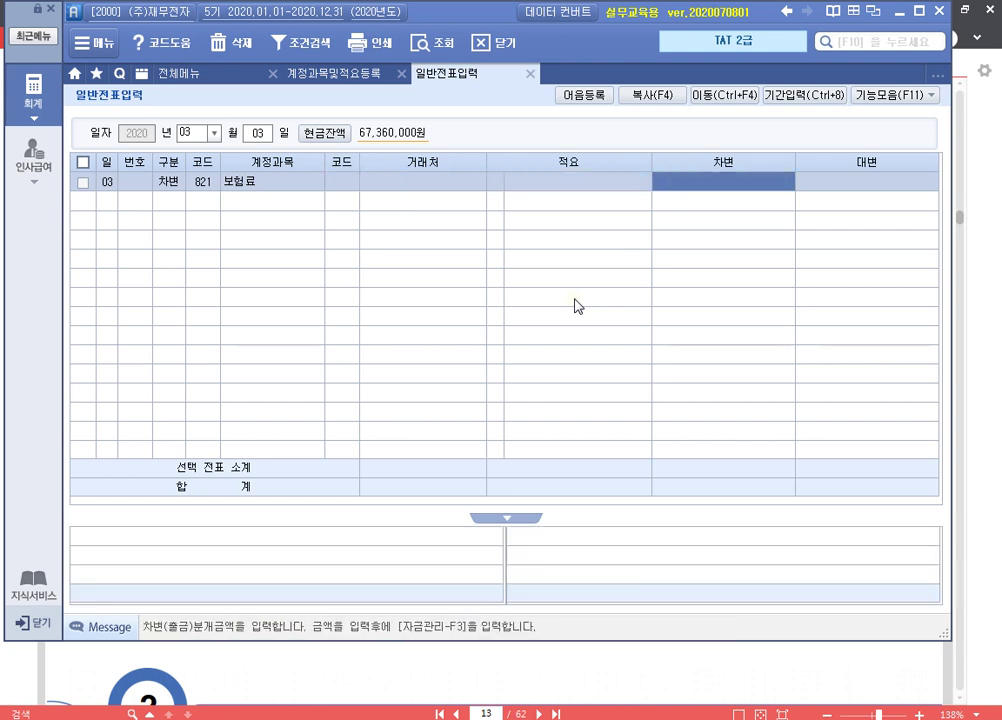
{"action": "type", "text": "1000000"}
{"action": "key", "text": "Return"}
Enter a matching credit (대변) line for account 101 현금 of 1,000,000.
{"action": "type", "text": "4"}
{"action": "key", "text": "Return"}
{"action": "type", "text": "101"}
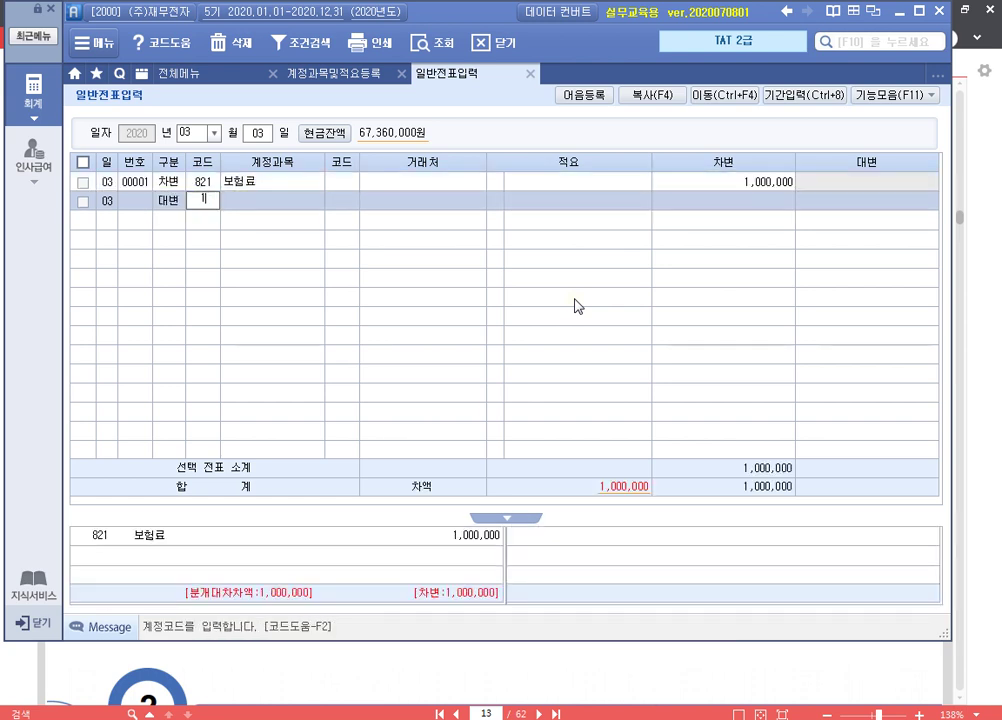
{"action": "key", "text": "Return"}
{"action": "key", "text": "Return"}
{"action": "key", "text": "Return"}
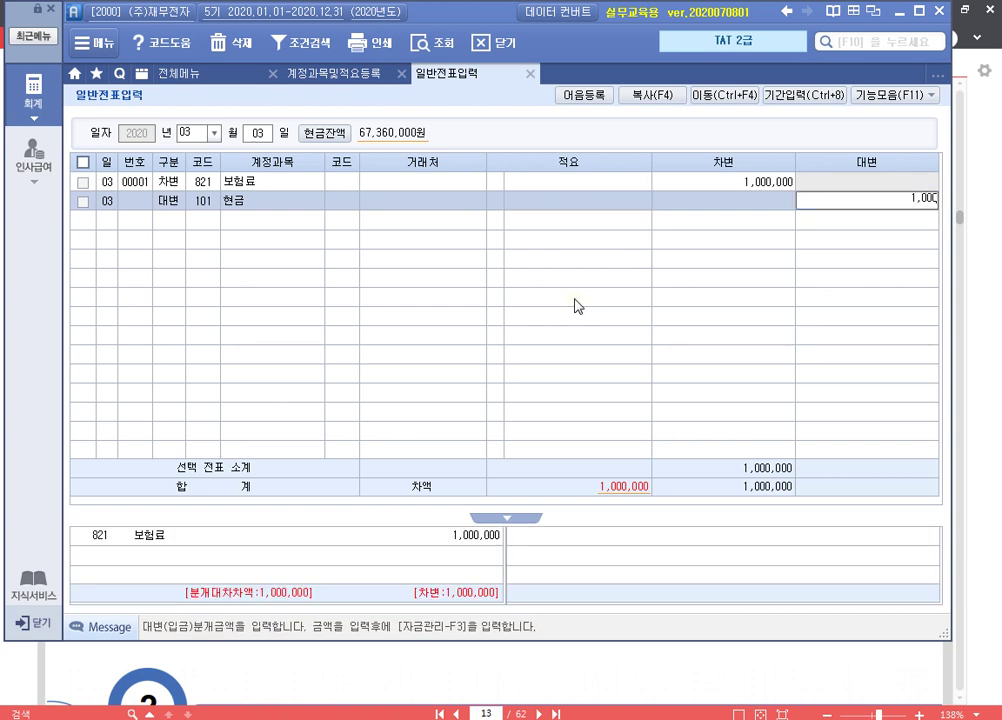
{"action": "key", "text": "Return"}
{"action": "key", "text": "Return"}
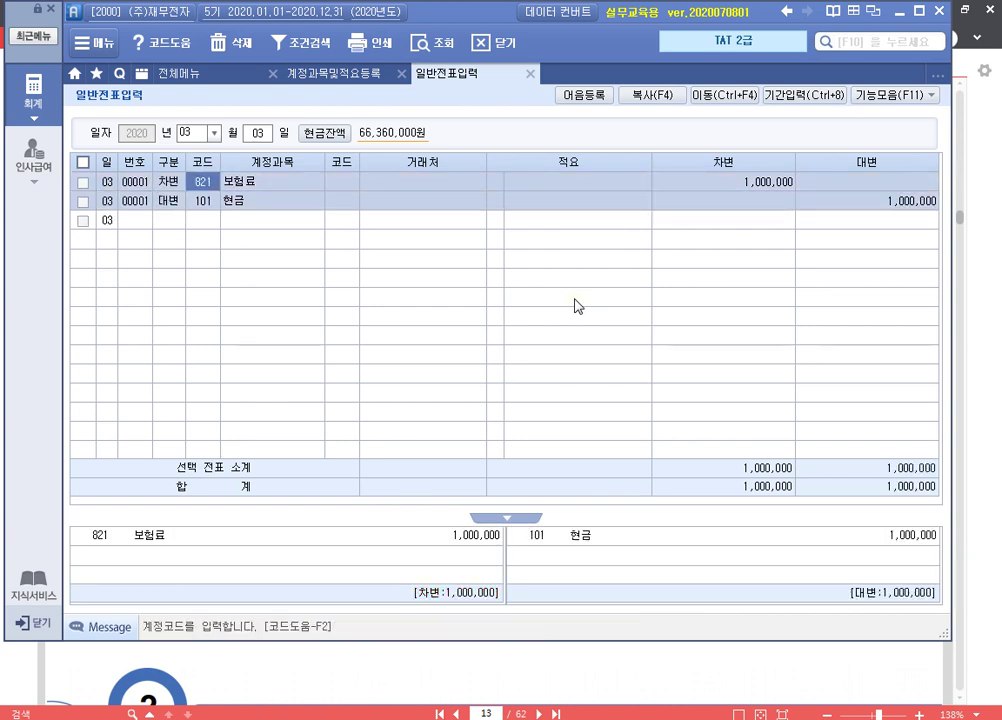
Open 자금관리 for the 821 보험료 line and assign car code 0101, keeping 구분 as 2.보험료.
{"action": "left_click", "coordinate": [919, 95]}
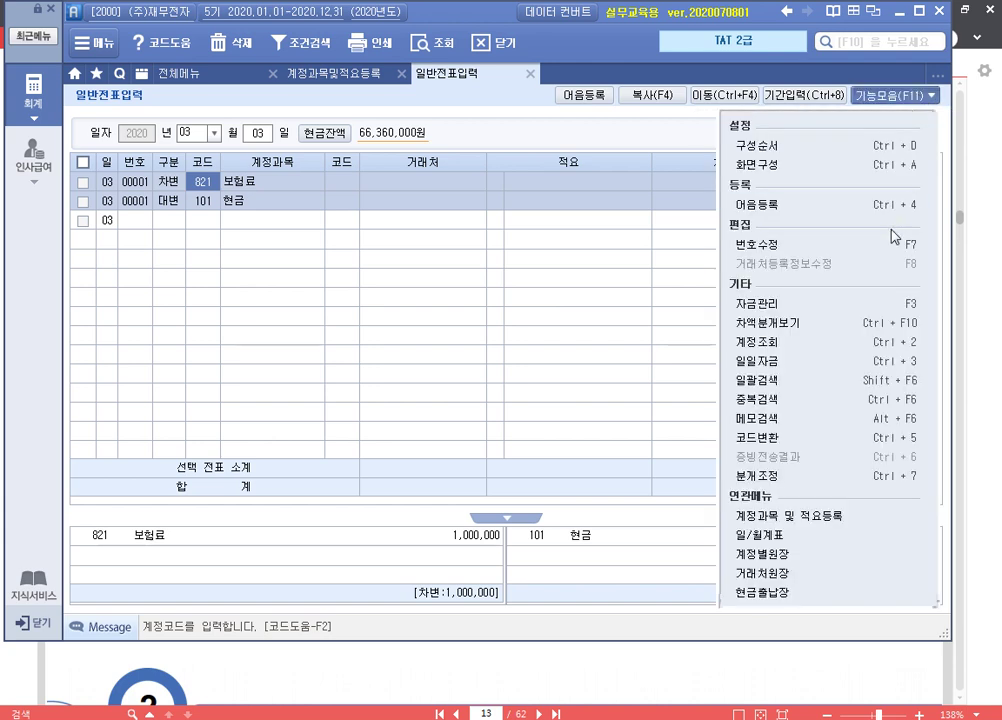
{"action": "left_click", "coordinate": [901, 304]}
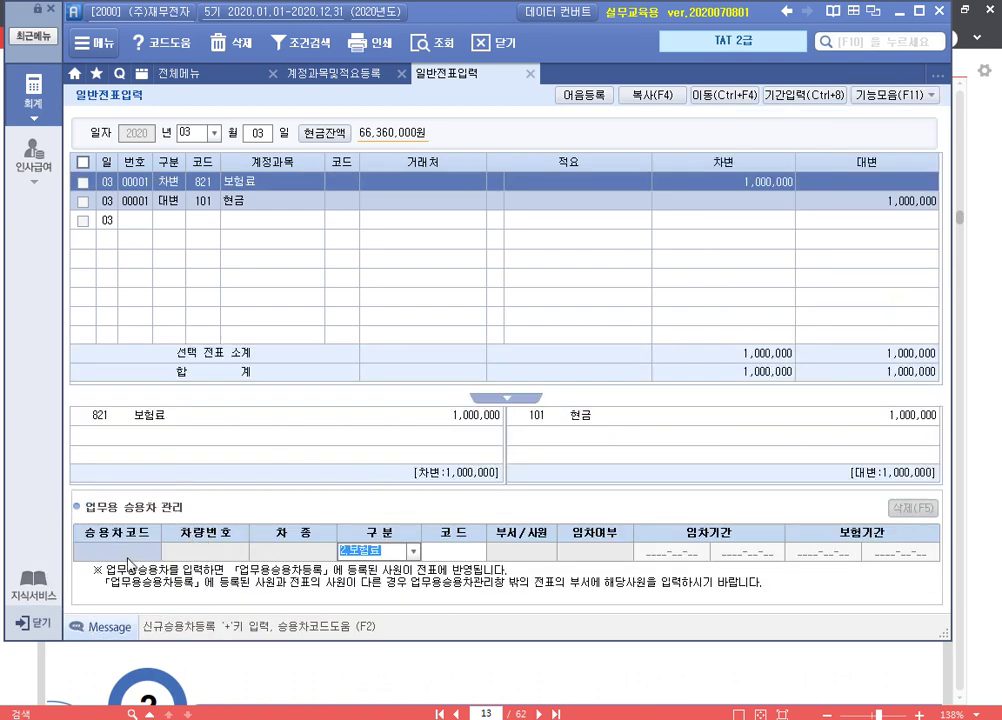
{"action": "key", "text": "F2"}
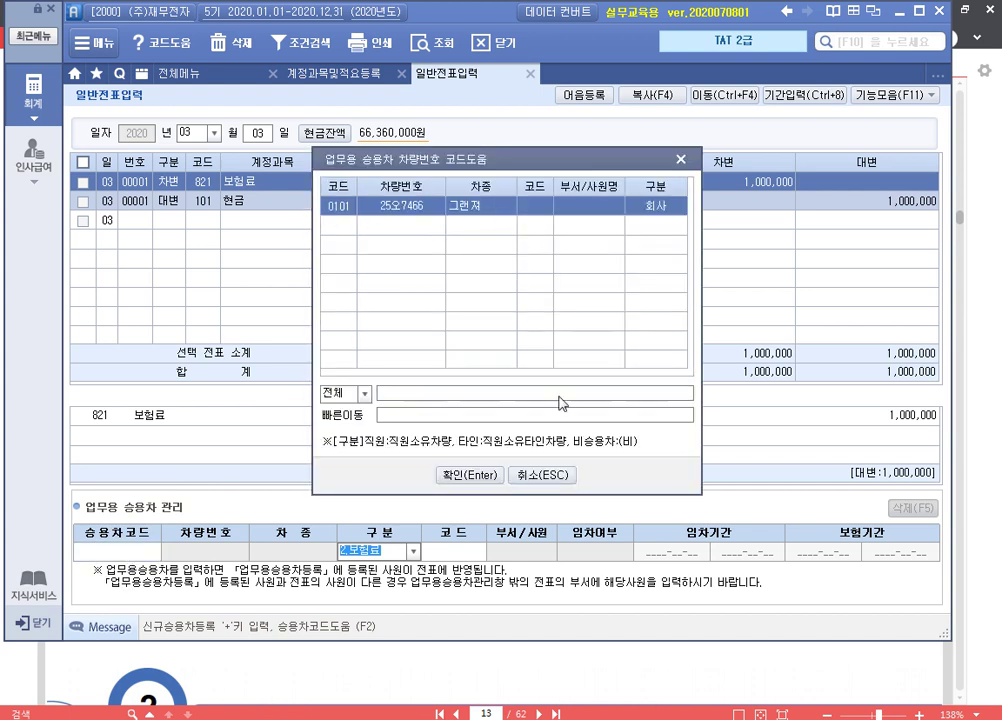
{"action": "left_click", "coordinate": [456, 474]}
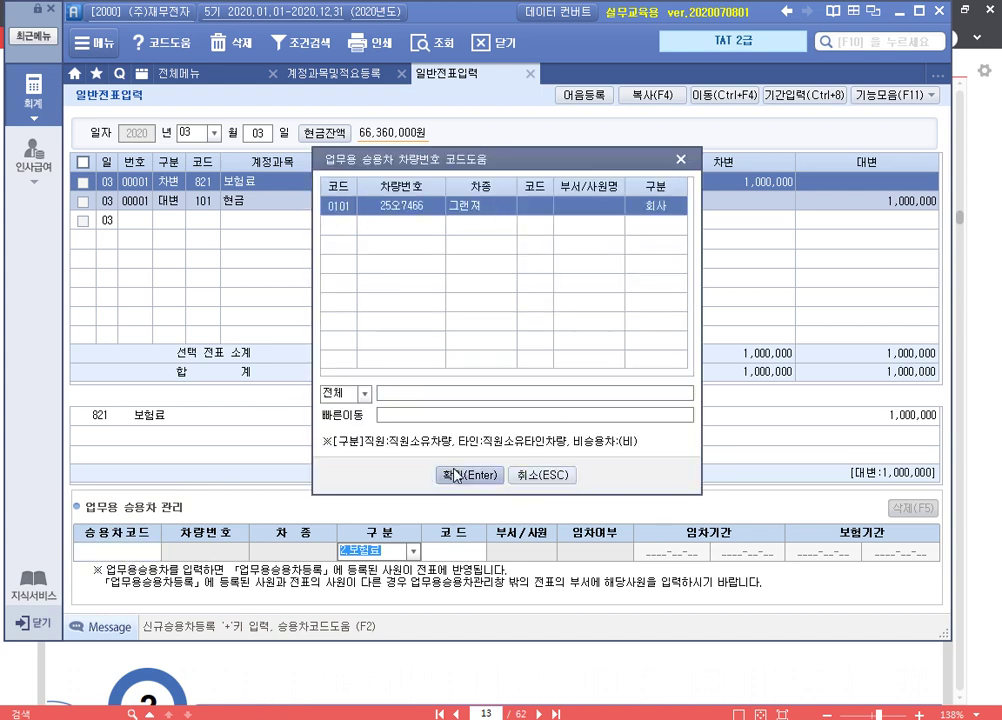
{"action": "left_click", "coordinate": [413, 551]}
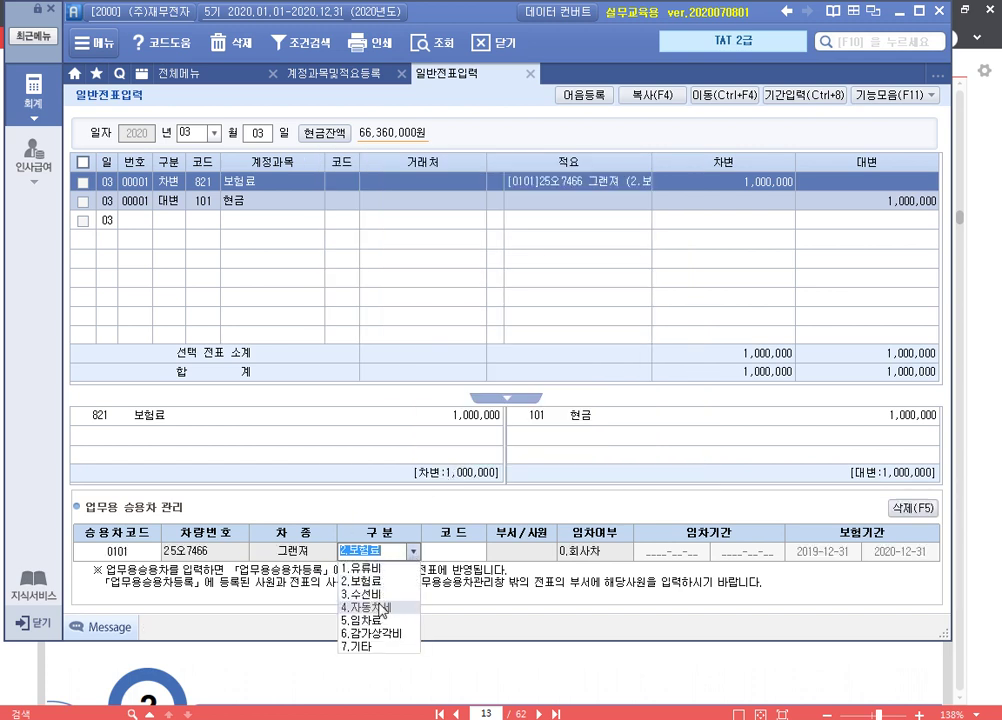
{"action": "left_click", "coordinate": [501, 569]}
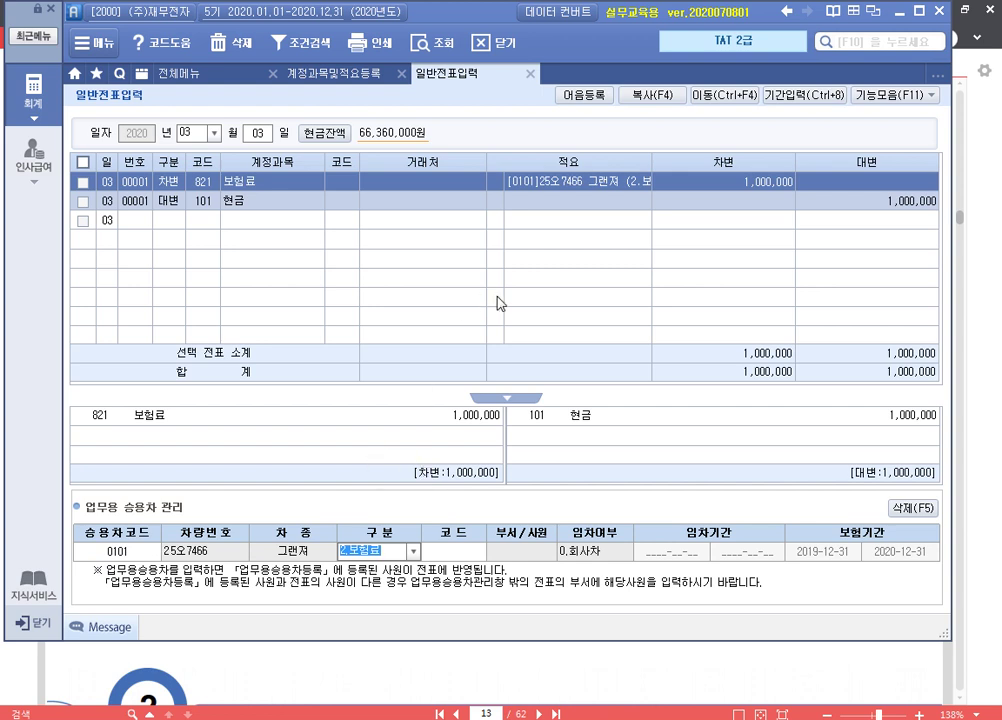
Delete the 업무용 승용차 관리 entry of the 보험료 line and change the debit account to 822 차량유지비.
{"action": "left_click", "coordinate": [913, 508]}
{"action": "left_click", "coordinate": [463, 411]}
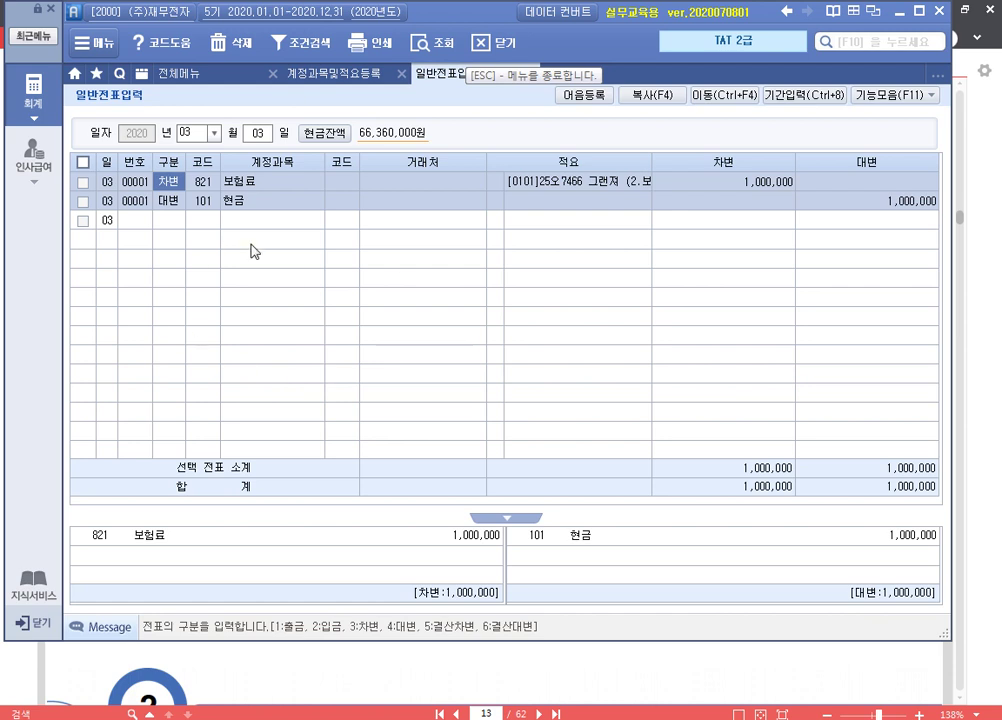
{"action": "left_click", "coordinate": [195, 183]}
{"action": "type", "text": "8"}
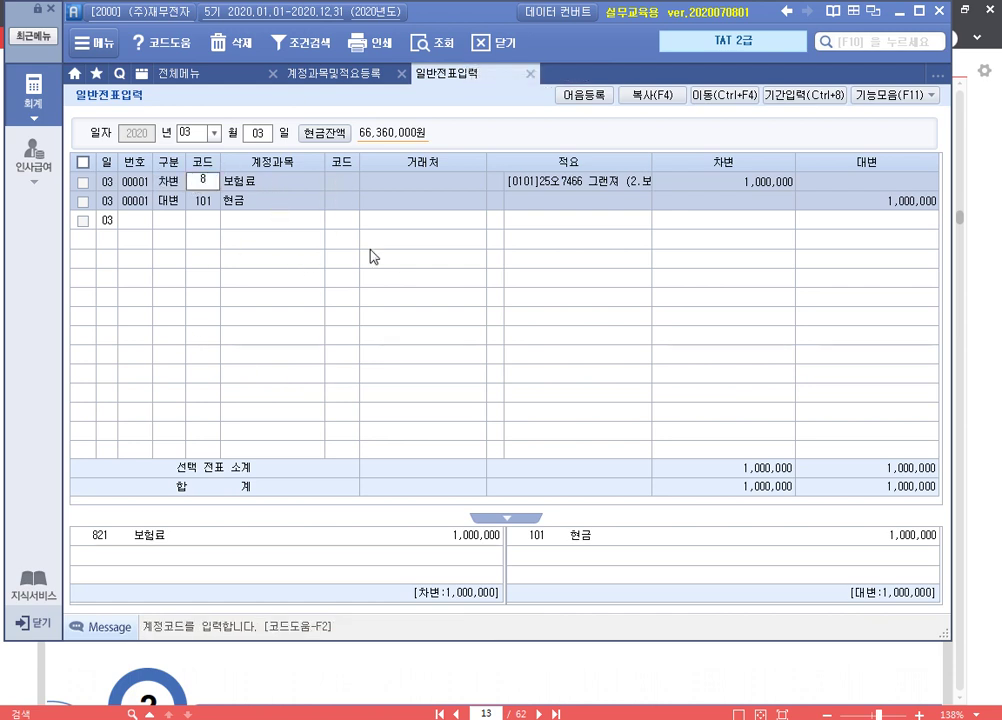
{"action": "type", "text": "23"}
{"action": "key", "text": "Return"}
{"action": "key", "text": "Left"}
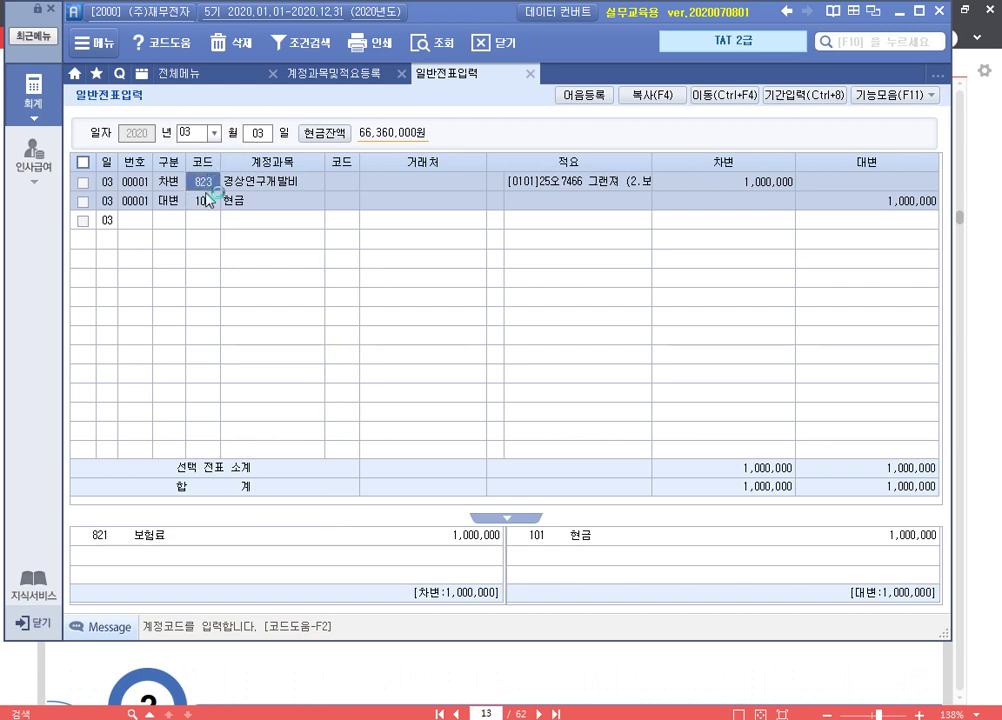
{"action": "type", "text": "822"}
{"action": "key", "text": "Return"}
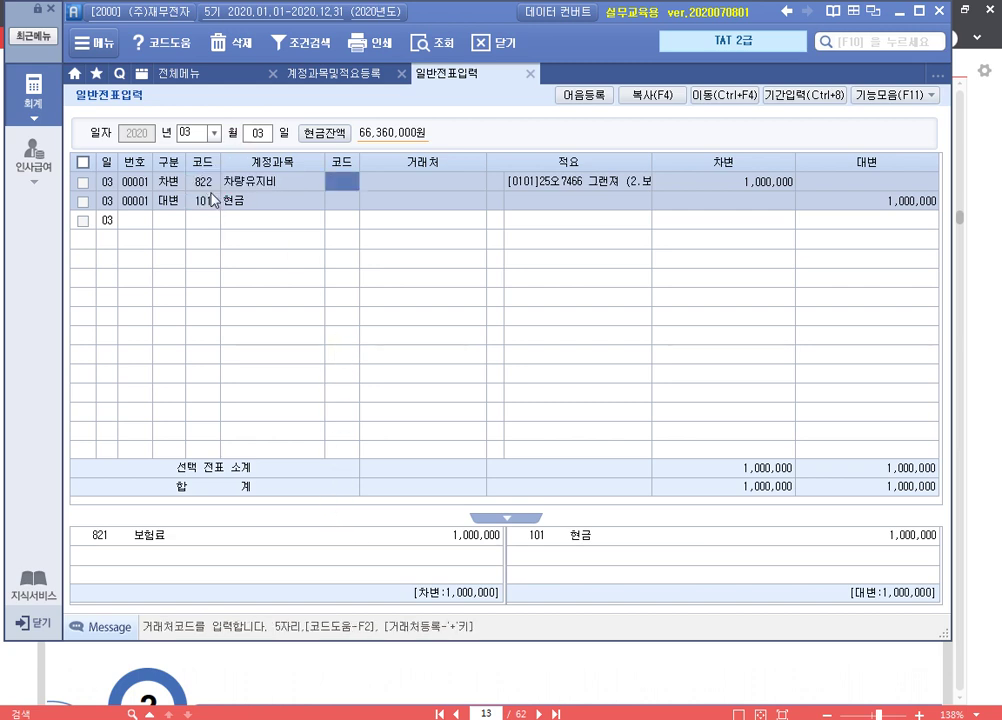
Open 업무용 승용차 관리 for the 822 차량유지비 line, check its 구분, and leave without entering a car.
{"action": "left_click", "coordinate": [210, 190]}
{"action": "key", "text": "Return"}
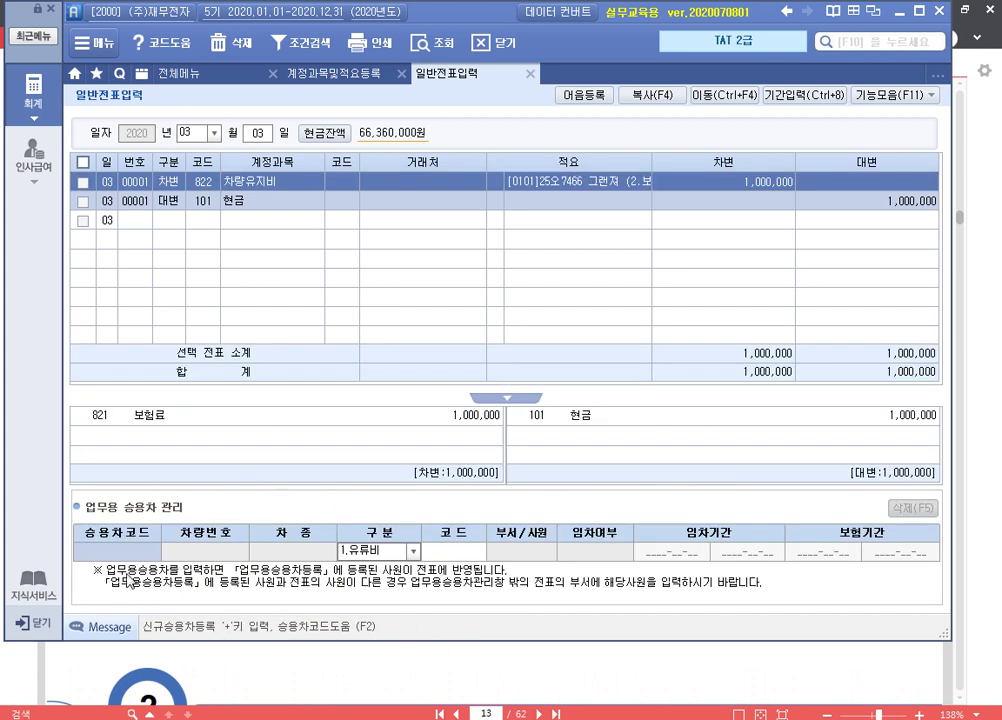
{"action": "key", "text": "Escape"}
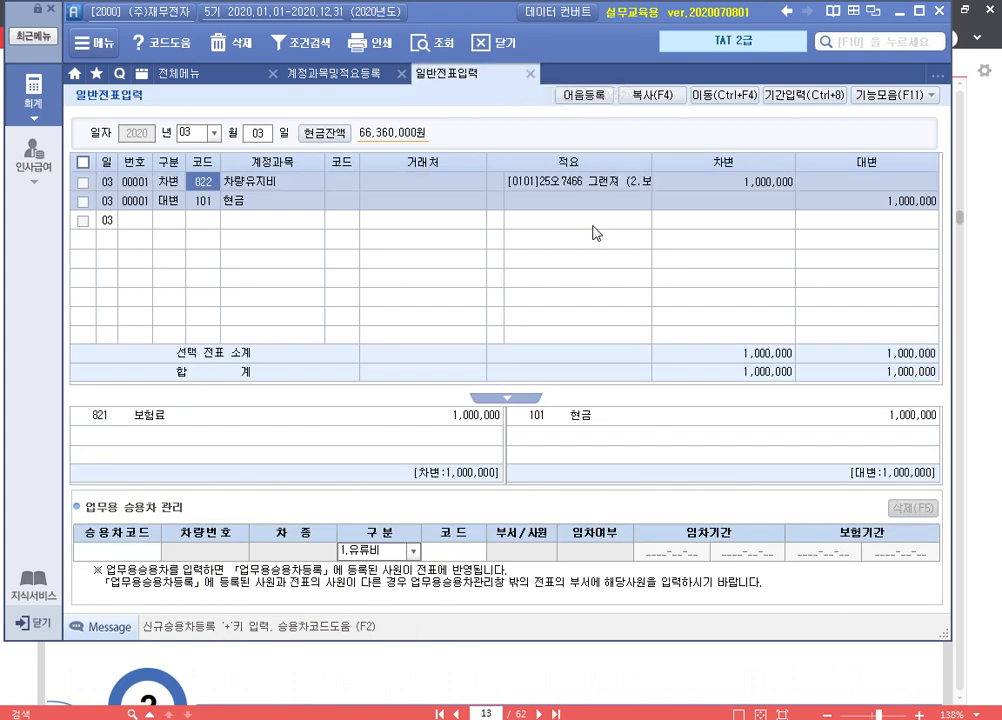
Review the 관리항목 of account 822 in 계정과목및적요등록 and delete both lines of the March 3 voucher in 일반전표입력.
{"action": "key", "text": "ctrl+F2"}
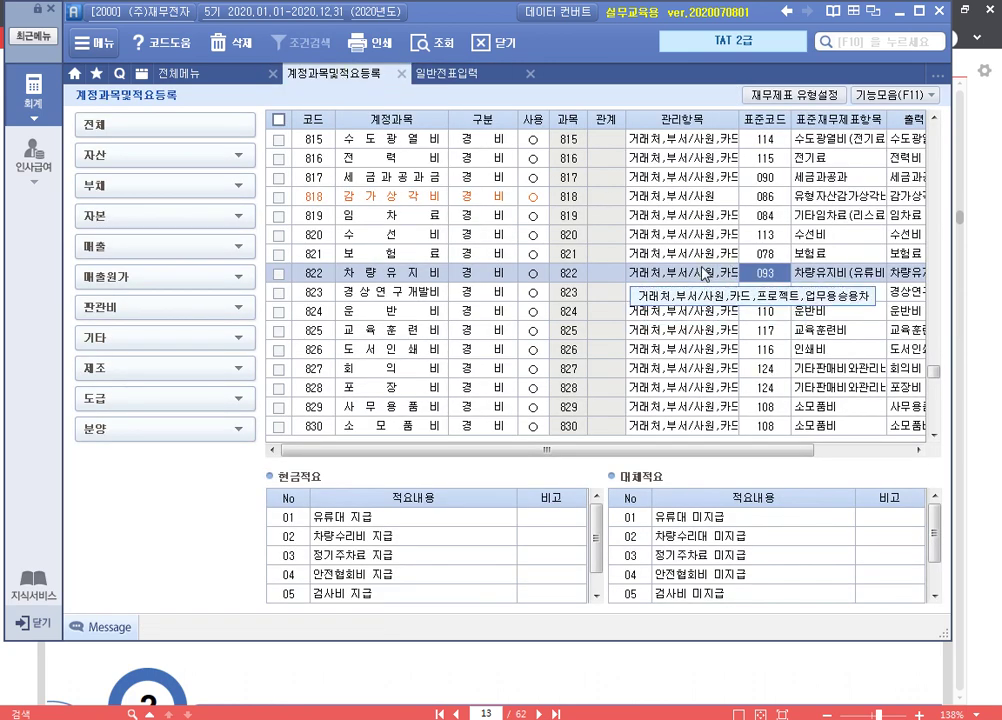
{"action": "left_click", "coordinate": [445, 73]}
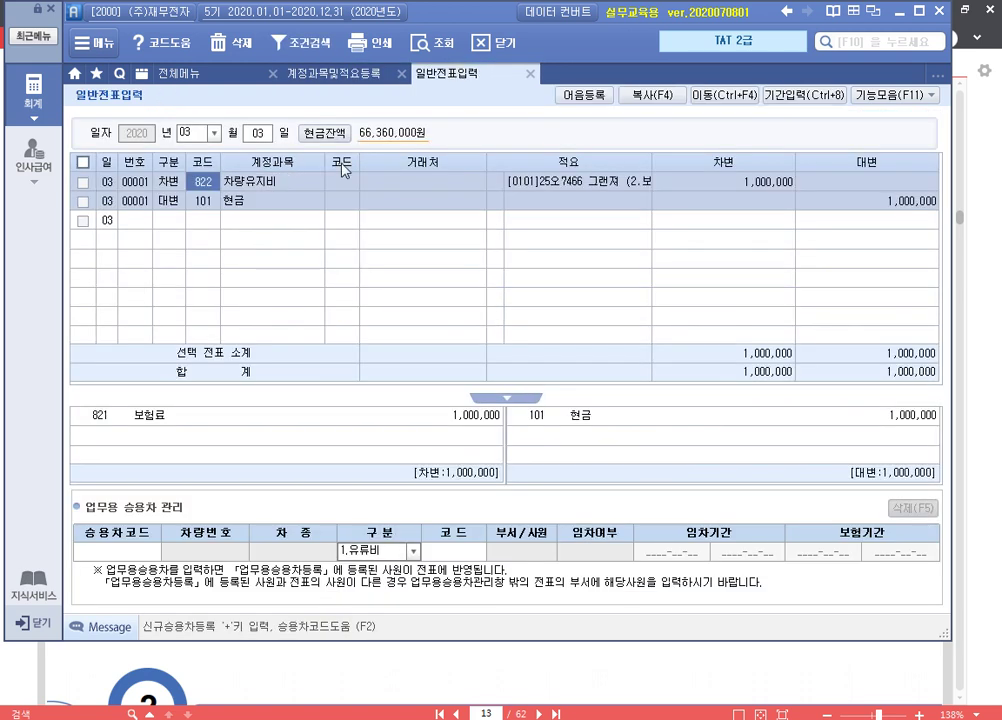
{"action": "left_click", "coordinate": [232, 43]}
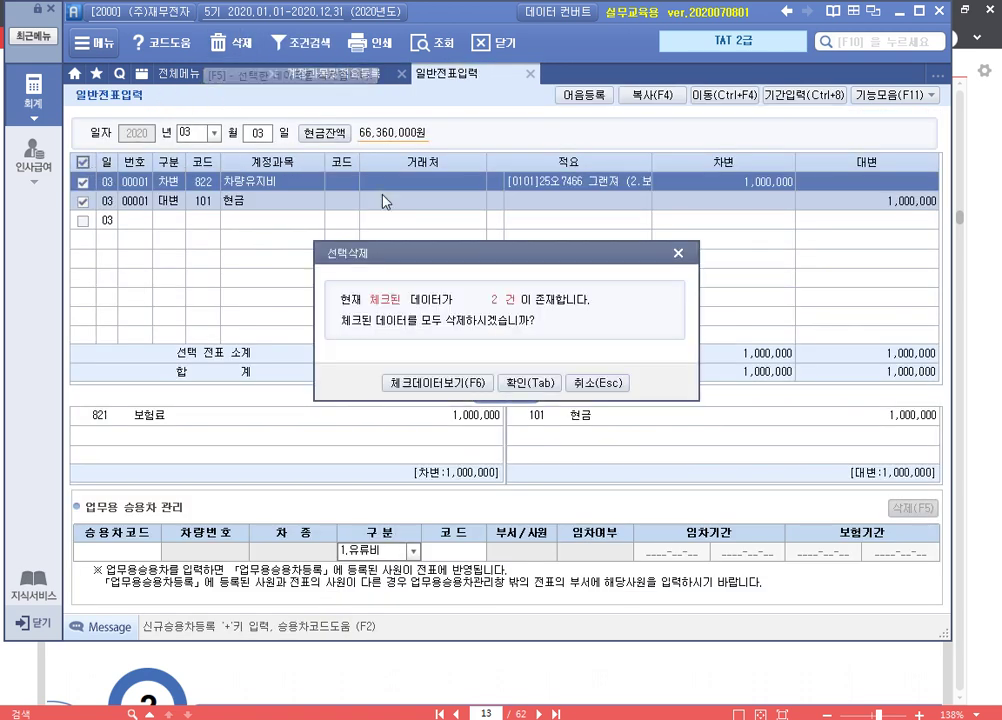
{"action": "left_click", "coordinate": [515, 386]}
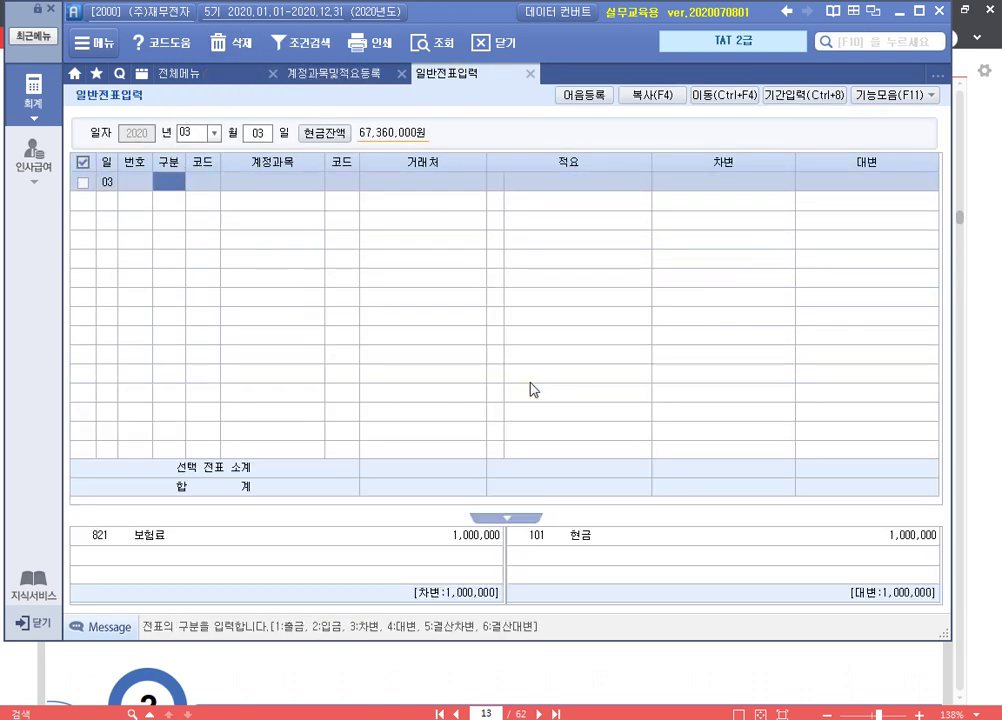
Switch to the PDF textbook, go to page 22 and read the 출금전표 작성하기 exercise with its fuel receipt.
{"action": "left_click", "coordinate": [689, 648]}
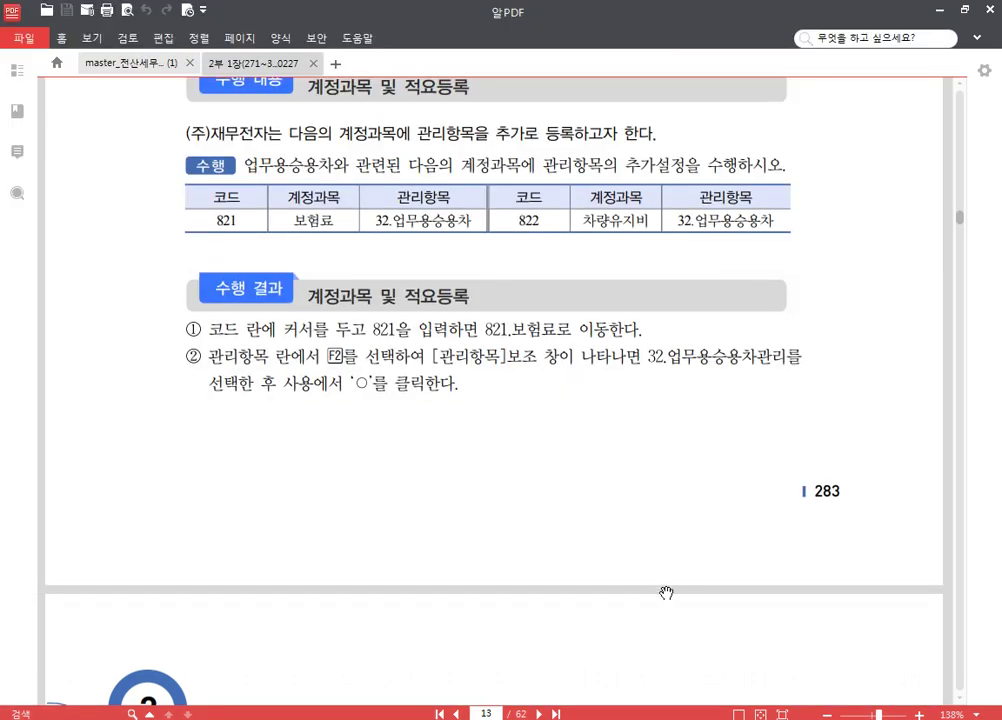
{"action": "scroll", "coordinate": [666, 593], "scroll_direction": "down", "scroll_amount": 7}
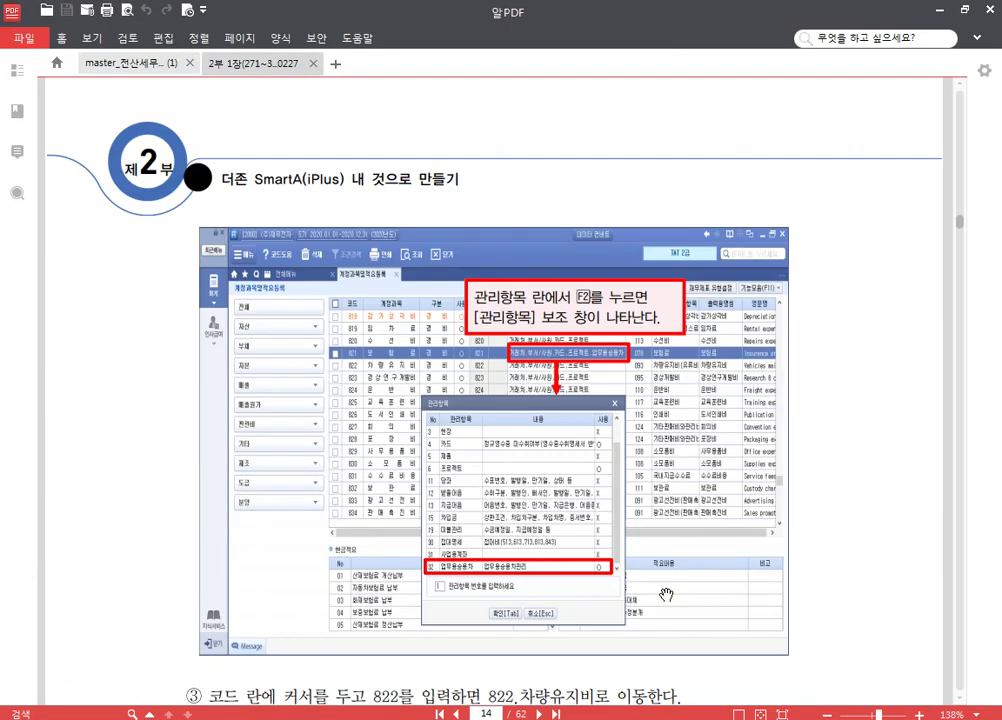
{"action": "scroll", "coordinate": [663, 600], "scroll_direction": "down", "scroll_amount": 1}
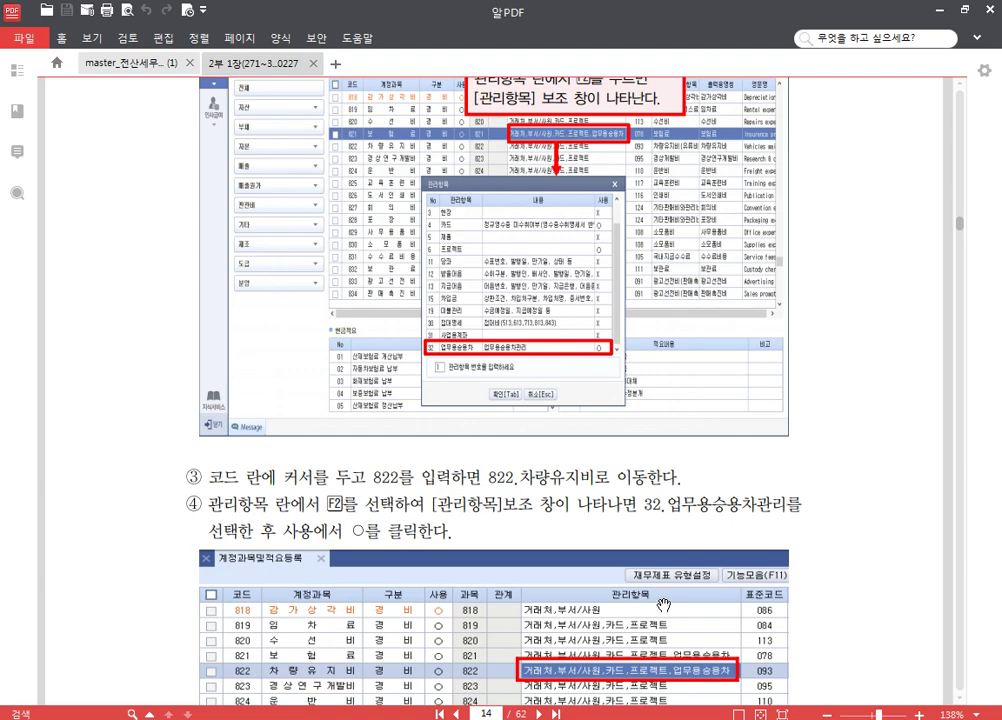
{"action": "scroll", "coordinate": [664, 604], "scroll_direction": "down", "scroll_amount": 20}
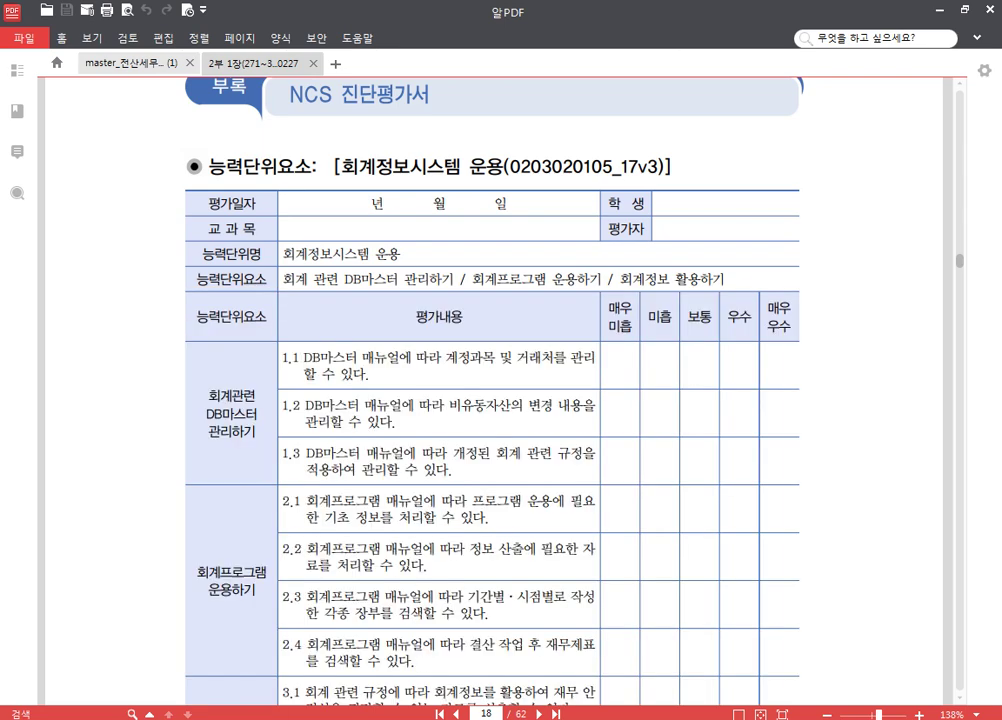
{"action": "left_click", "coordinate": [497, 713]}
{"action": "type", "text": "22"}
{"action": "key", "text": "Return"}
{"action": "scroll", "coordinate": [662, 338], "scroll_direction": "down", "scroll_amount": 5}
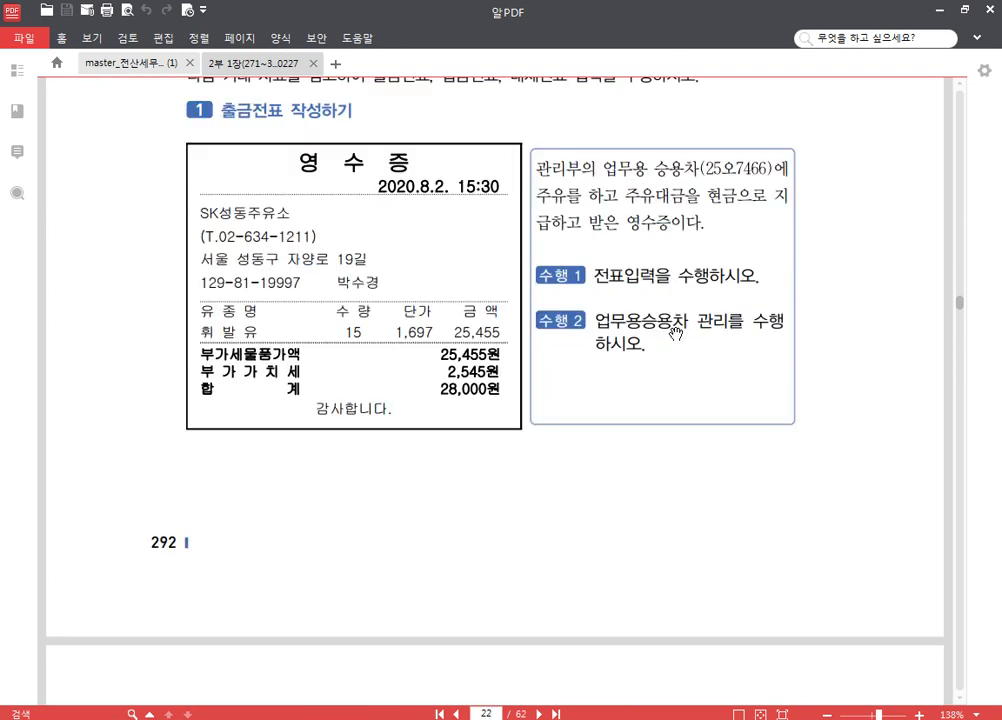
{"action": "scroll", "coordinate": [676, 333], "scroll_direction": "up", "scroll_amount": 2}
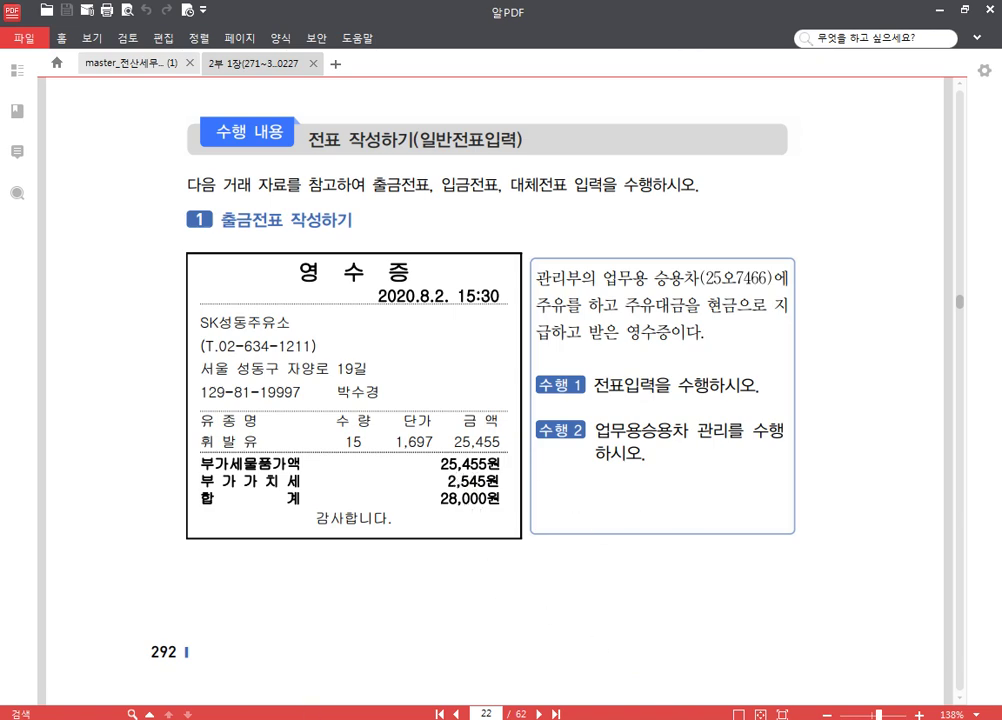
Return to the accounting program and set the 일반전표입력 date to month 08, day 02.
{"action": "left_click", "coordinate": [350, 719]}
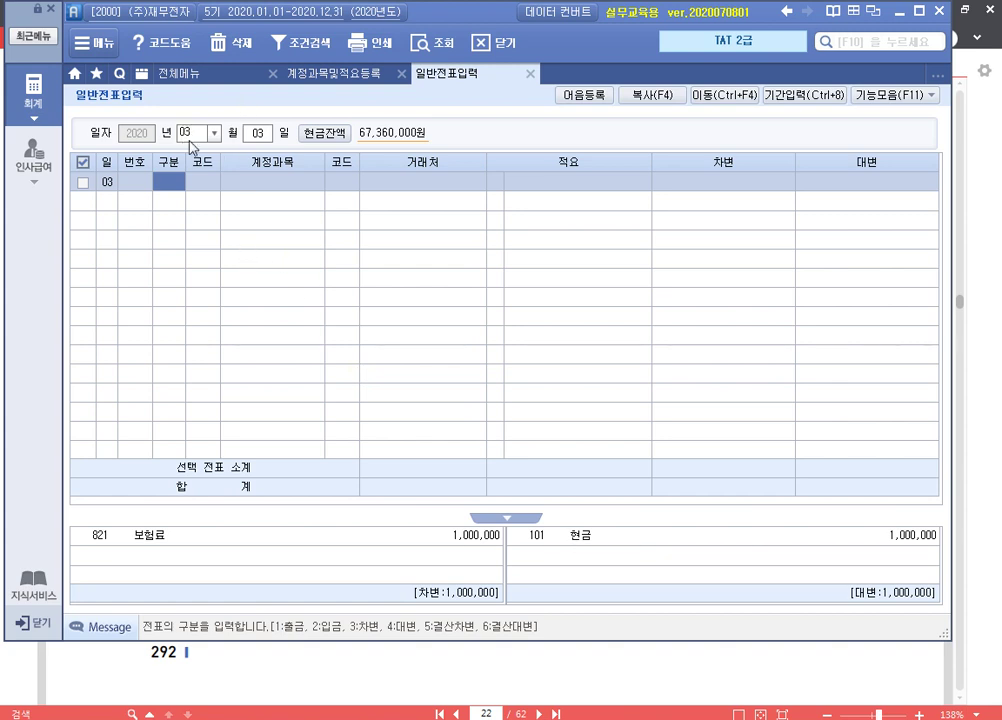
{"action": "left_click", "coordinate": [190, 139]}
{"action": "type", "text": "08"}
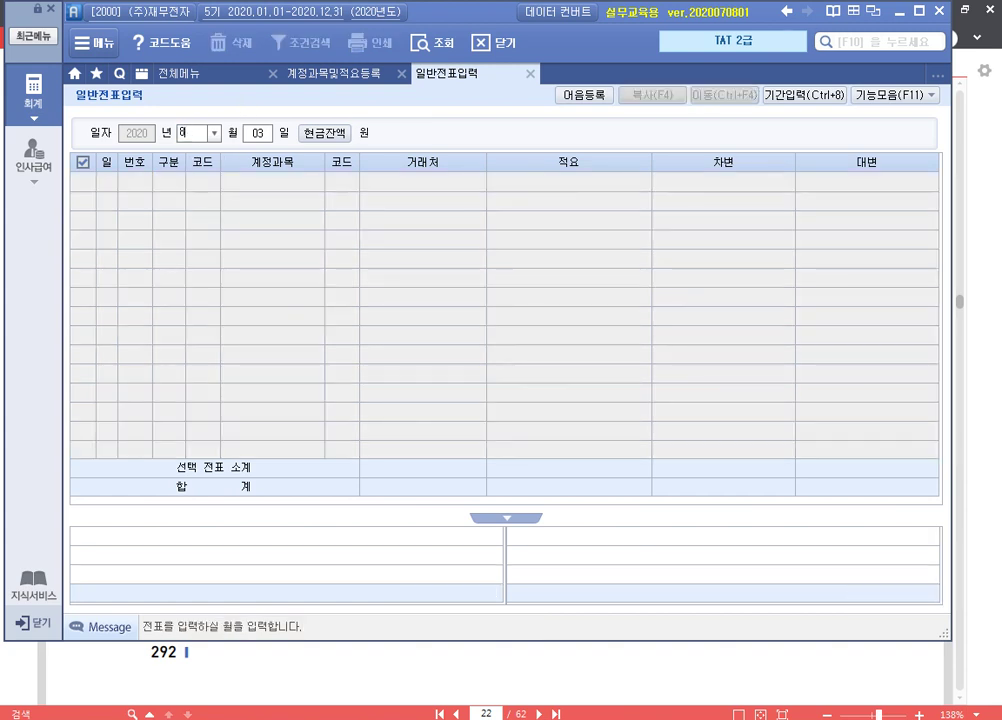
{"action": "key", "text": "Return"}
{"action": "type", "text": "02"}
{"action": "key", "text": "Return"}
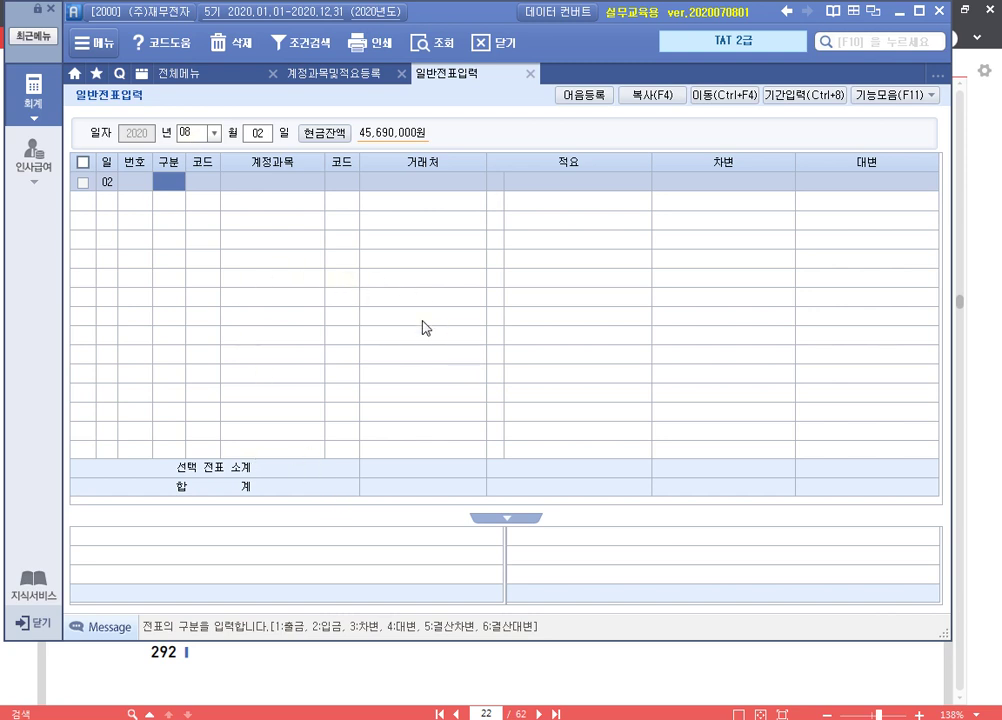
Enter a 출금 line for account 822 차량유지비 with an amount of 28,000 and no 거래처.
{"action": "type", "text": "1"}
{"action": "key", "text": "Return"}
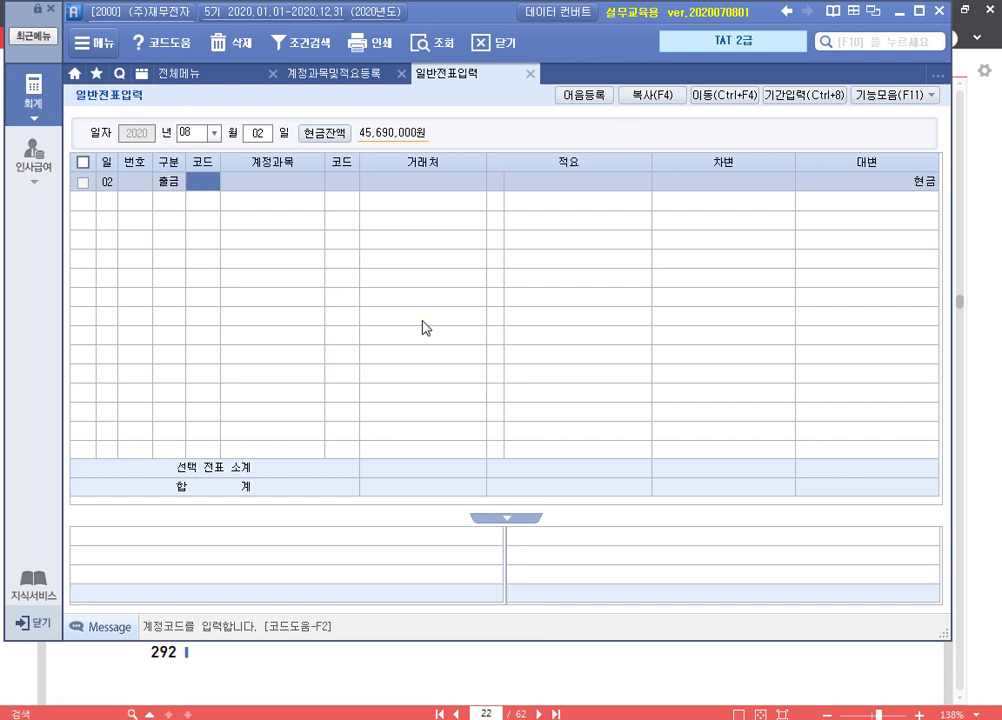
{"action": "type", "text": "822"}
{"action": "key", "text": "Return"}
{"action": "key", "text": "Return"}
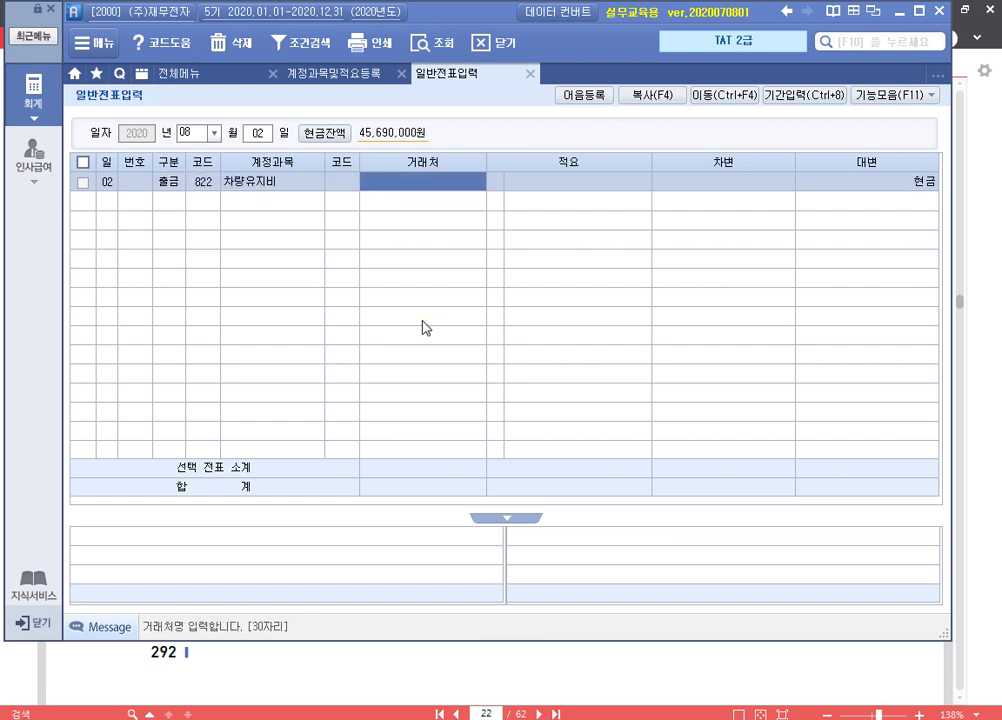
{"action": "key", "text": "Return"}
{"action": "key", "text": "Return"}
{"action": "type", "text": "280000"}
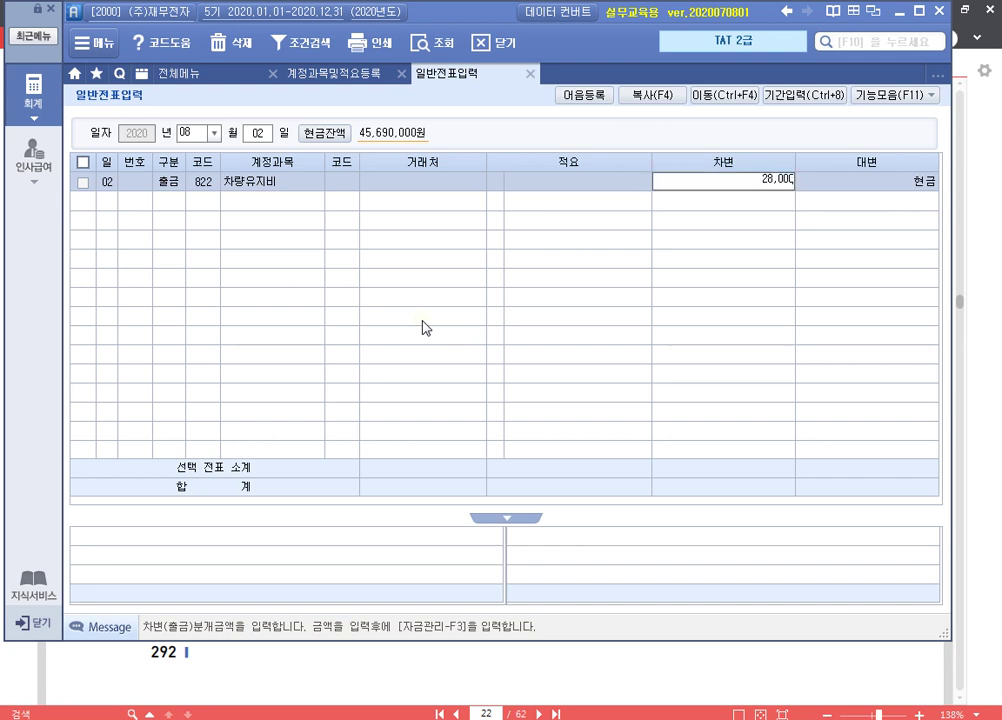
{"action": "key", "text": "Return"}
{"action": "key", "text": "Up"}
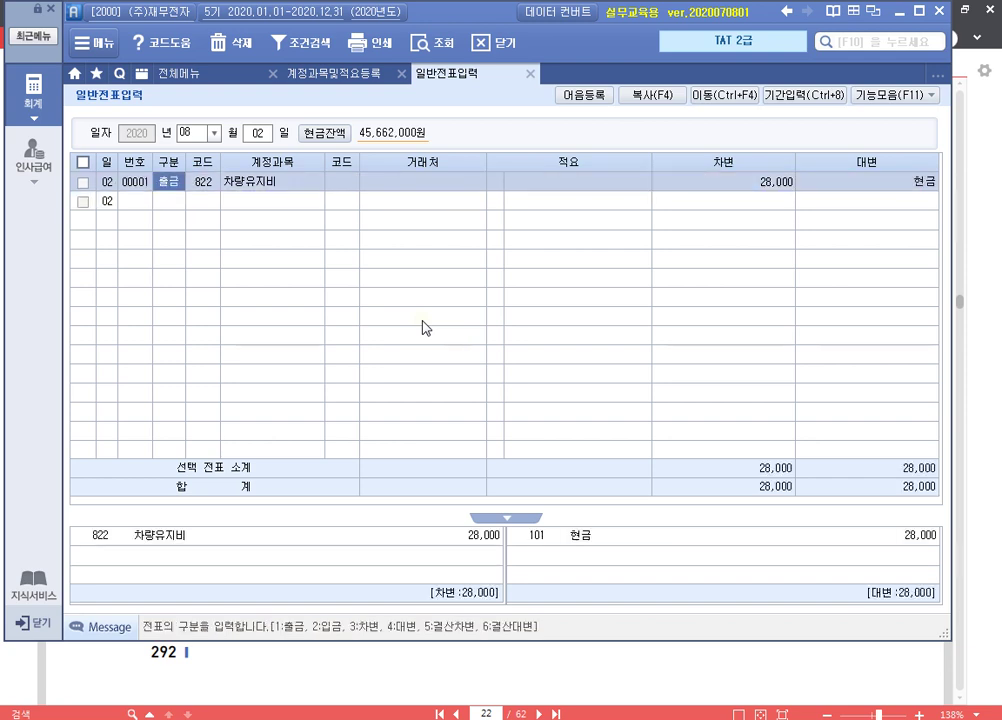
Open 업무용 승용차 관리 for the 822 차량유지비 line and assign car code 0101, keeping 구분 as 1.유류비.
{"action": "key", "text": "Return"}
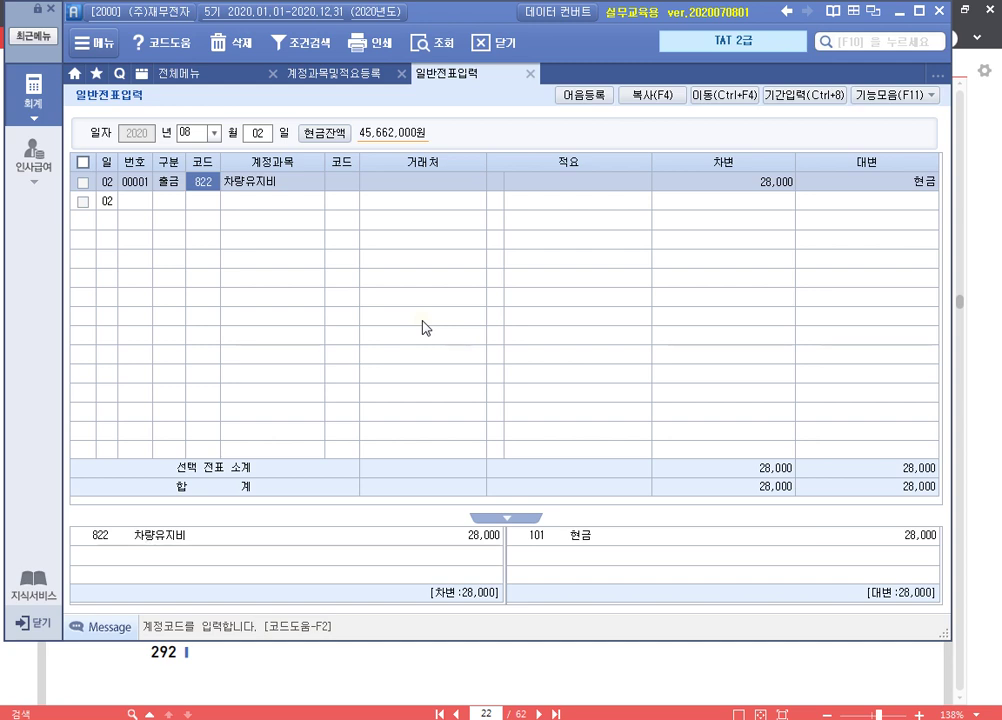
{"action": "key", "text": "Return"}
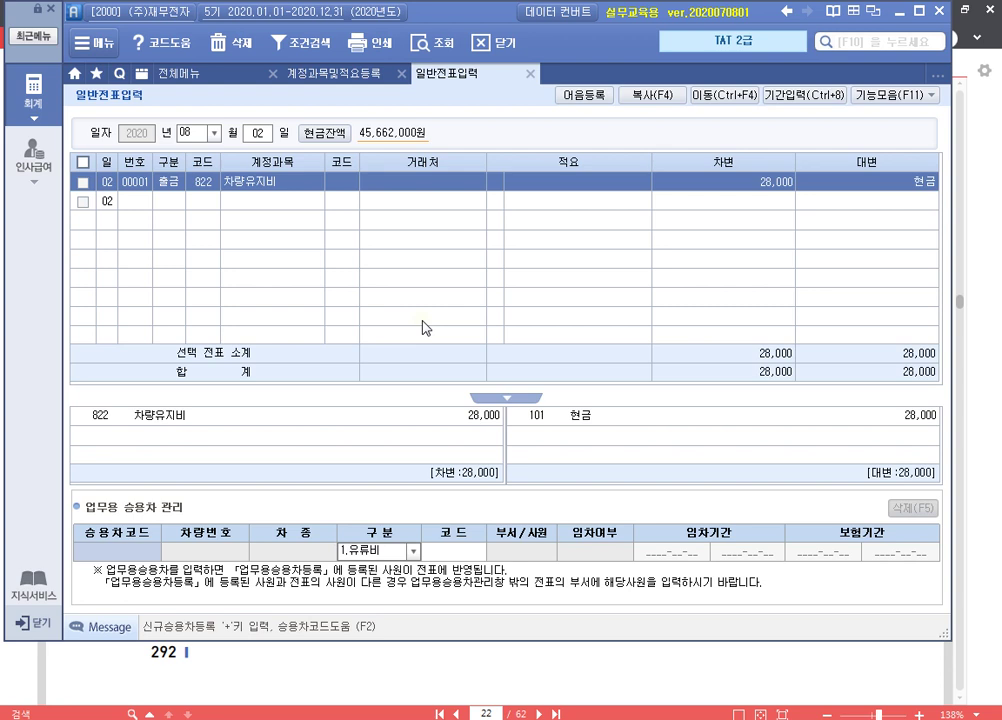
{"action": "key", "text": "F2"}
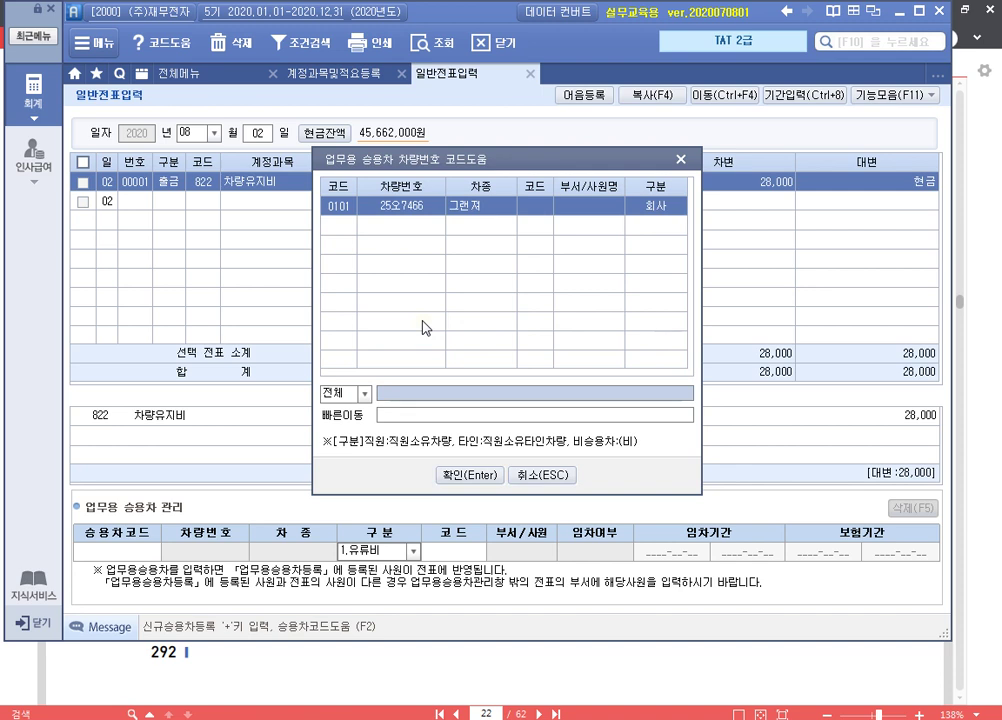
{"action": "key", "text": "Return"}
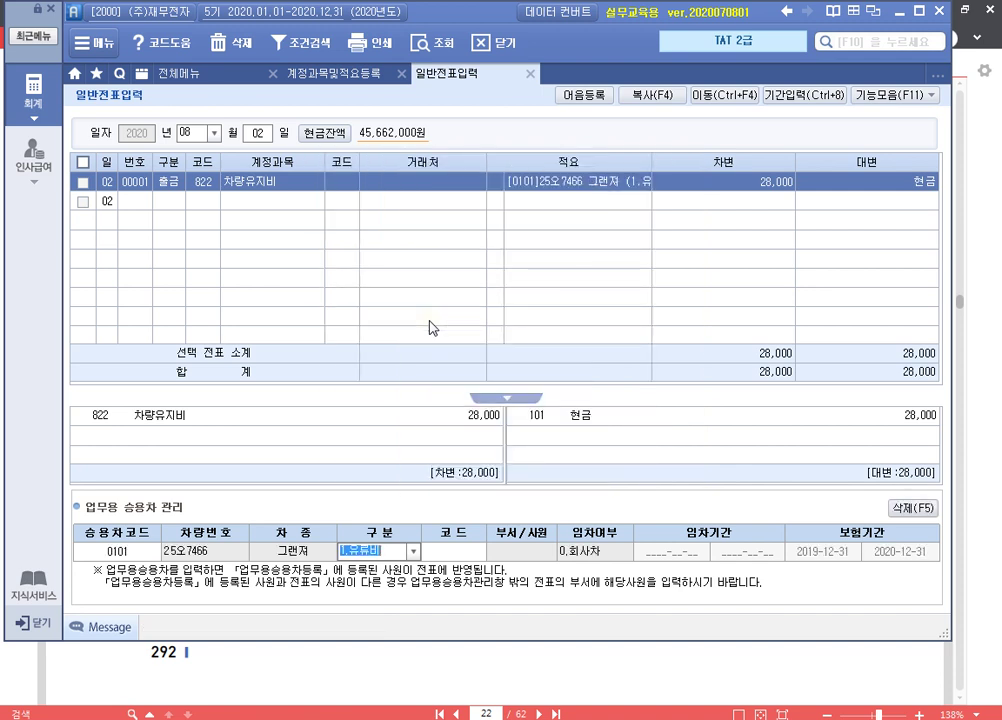
{"action": "key", "text": "Return"}
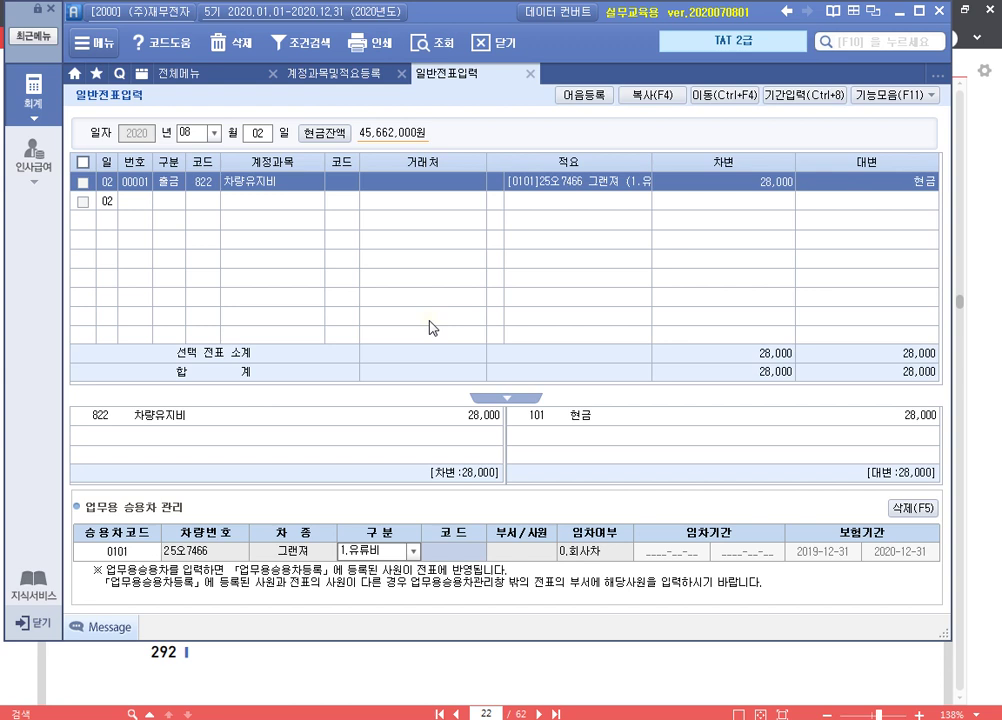
{"action": "key", "text": "Return"}
{"action": "key", "text": "Return"}
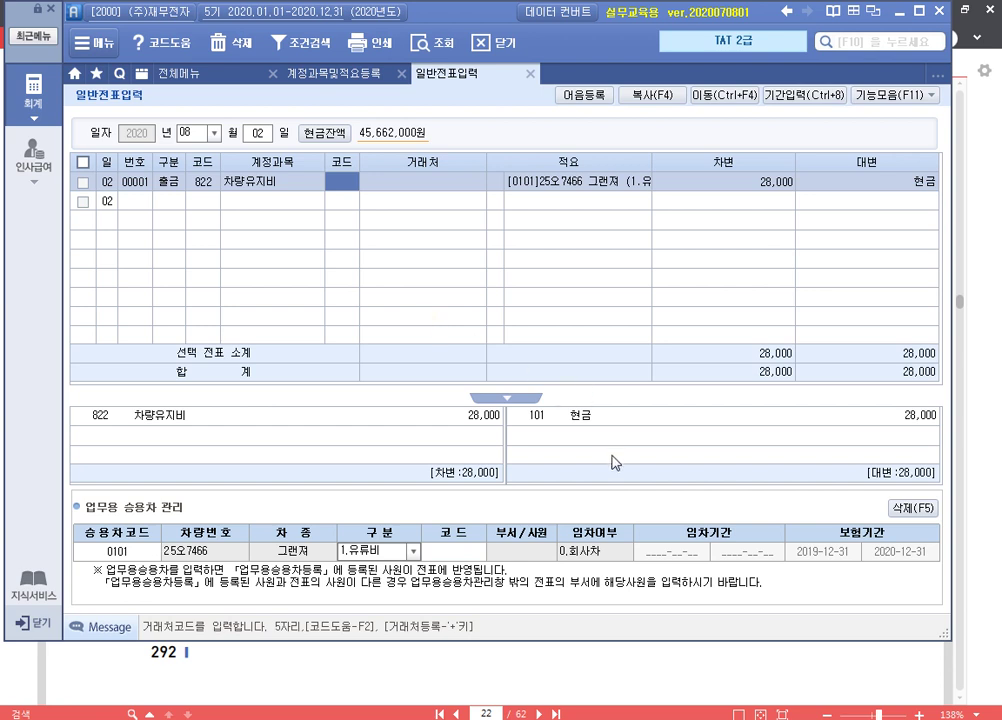
{"action": "left_click", "coordinate": [210, 187]}
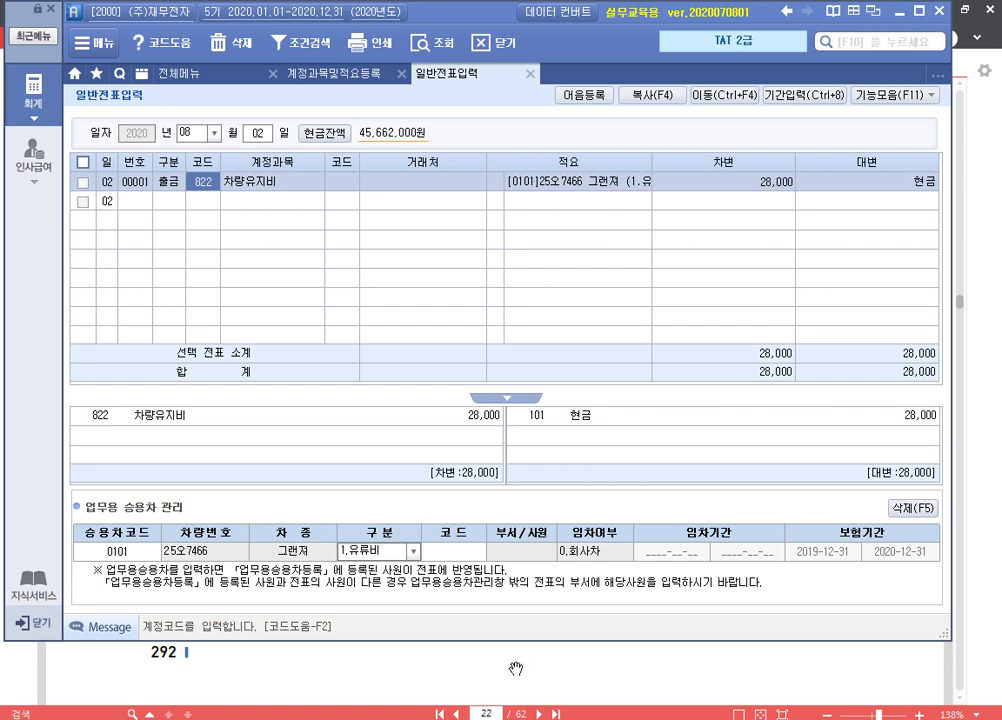
Consult the 입금전표 작성하기 exercise on PDF page 23 and set the voucher day to 05 in 일반전표입력.
{"action": "left_click", "coordinate": [543, 682]}
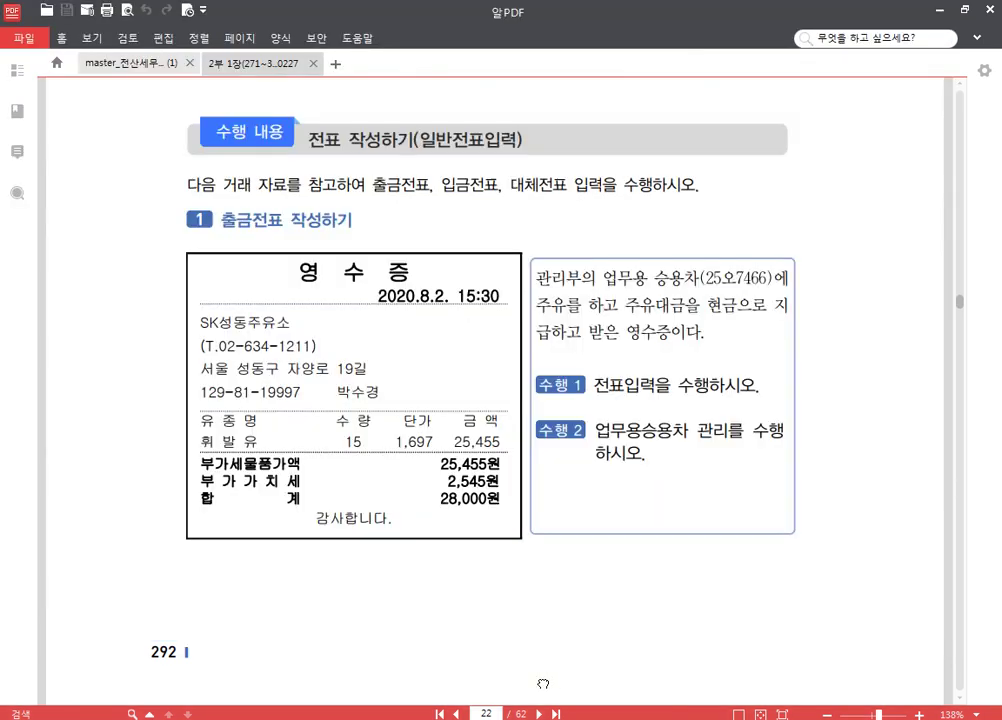
{"action": "scroll", "coordinate": [578, 285], "scroll_direction": "down", "scroll_amount": 8}
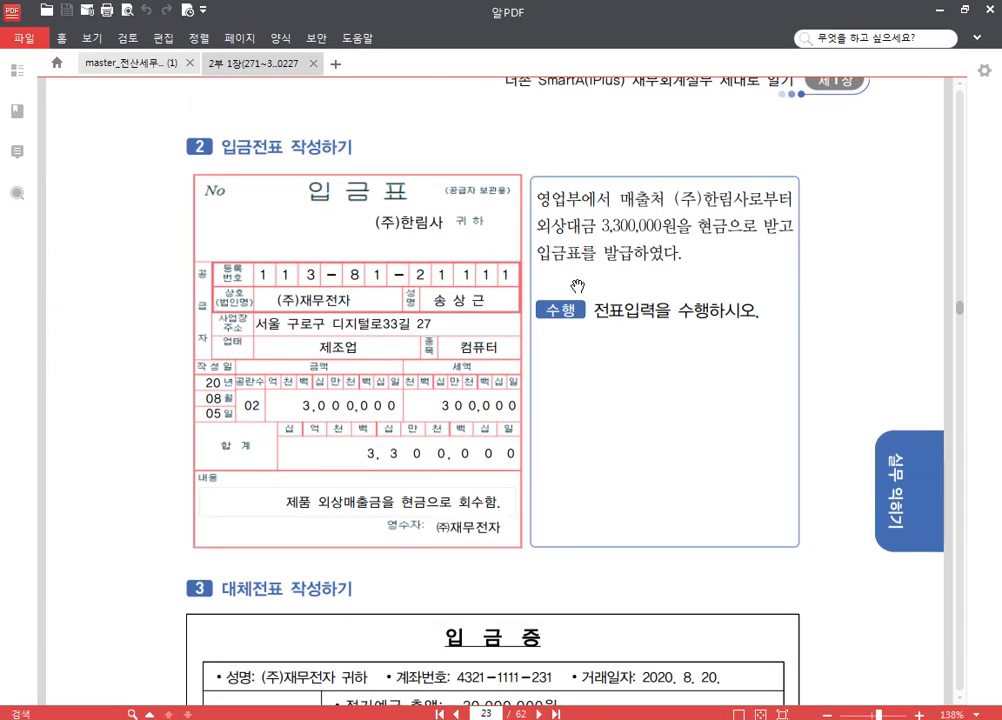
{"action": "scroll", "coordinate": [404, 311], "scroll_direction": "down", "scroll_amount": 1}
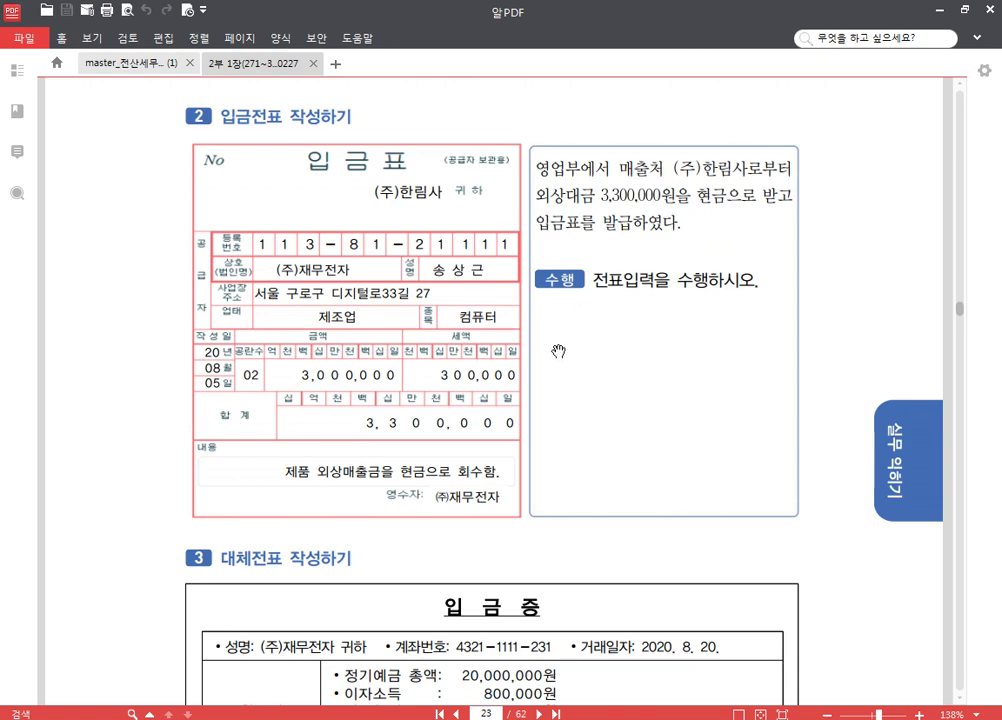
{"action": "scroll", "coordinate": [604, 329], "scroll_direction": "down", "scroll_amount": 1}
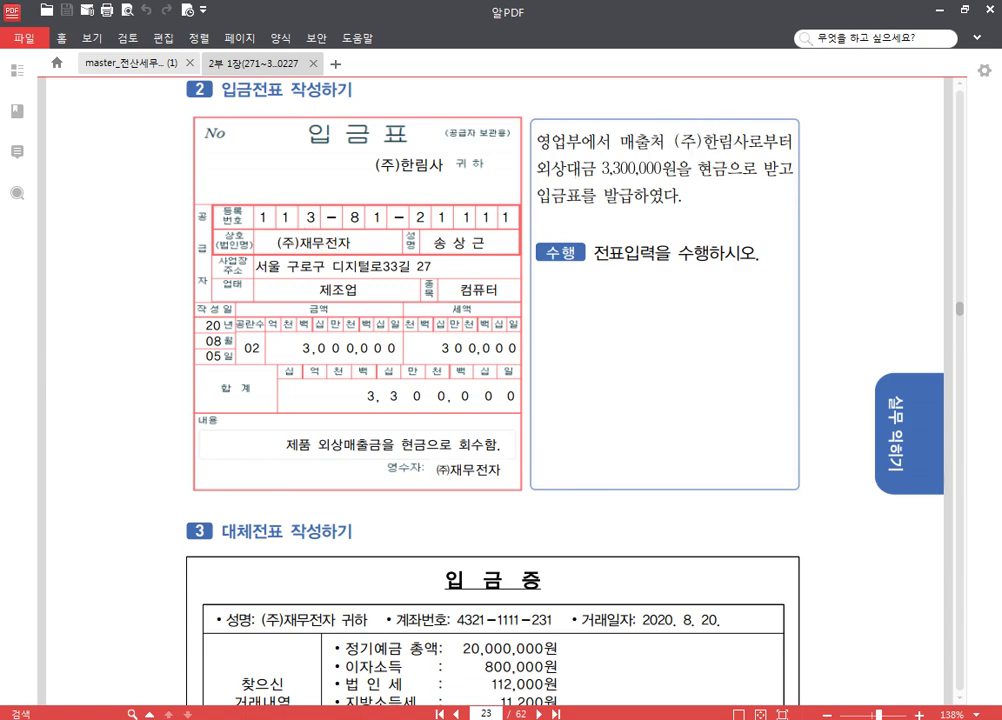
{"action": "key", "text": "alt+Tab"}
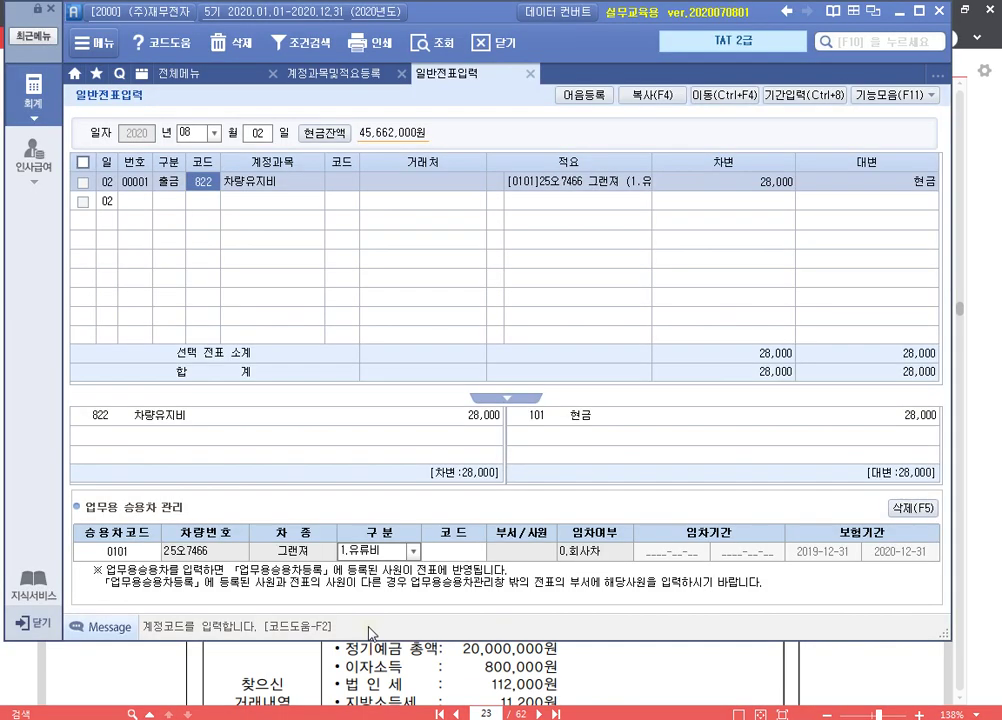
{"action": "left_click", "coordinate": [259, 134]}
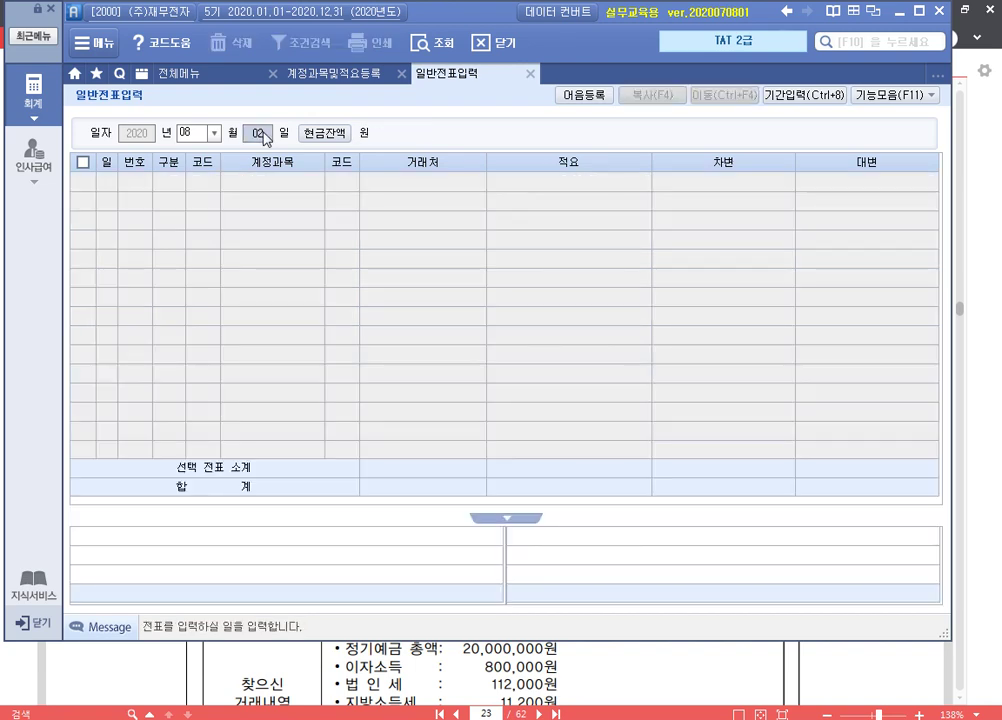
{"action": "type", "text": "05"}
{"action": "key", "text": "Return"}
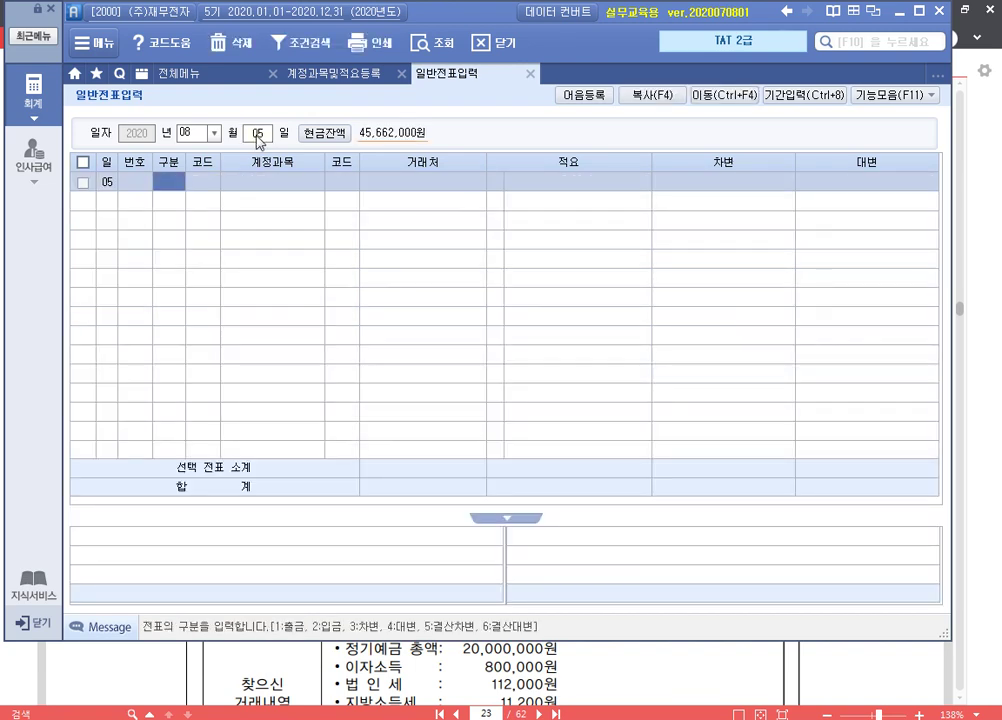
Enter a 입금 line for account 108 외상매출금 with 거래처 (주)한림사 and an amount of 3,300,000.
{"action": "type", "text": "2"}
{"action": "key", "text": "Return"}
{"action": "type", "text": "108"}
{"action": "key", "text": "Return"}
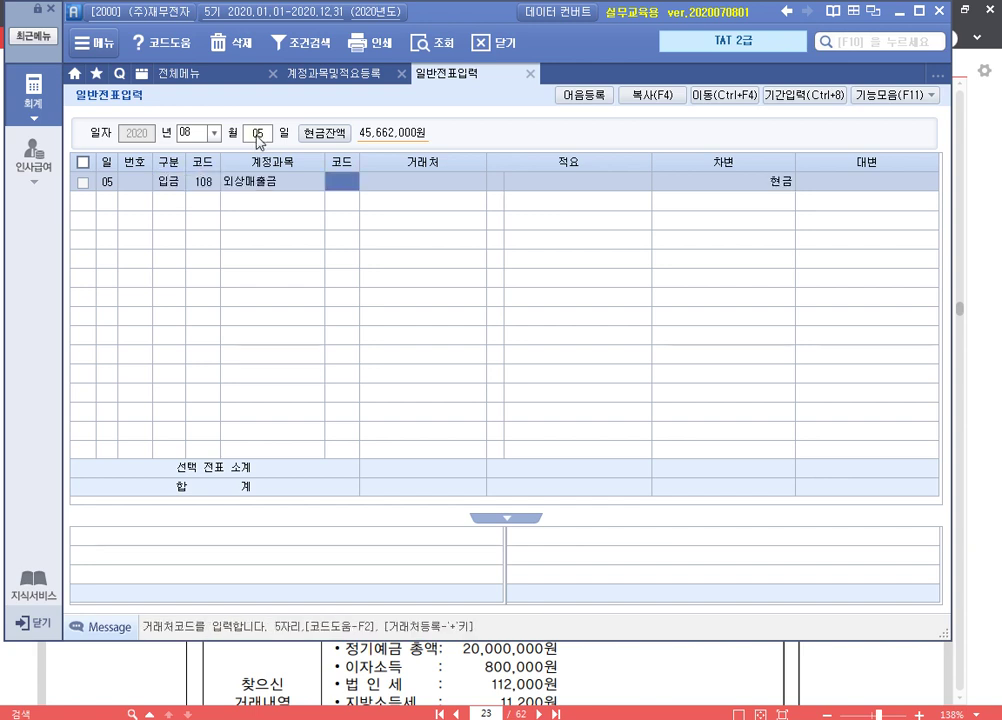
{"action": "type", "text": "01001"}
{"action": "key", "text": "Return"}
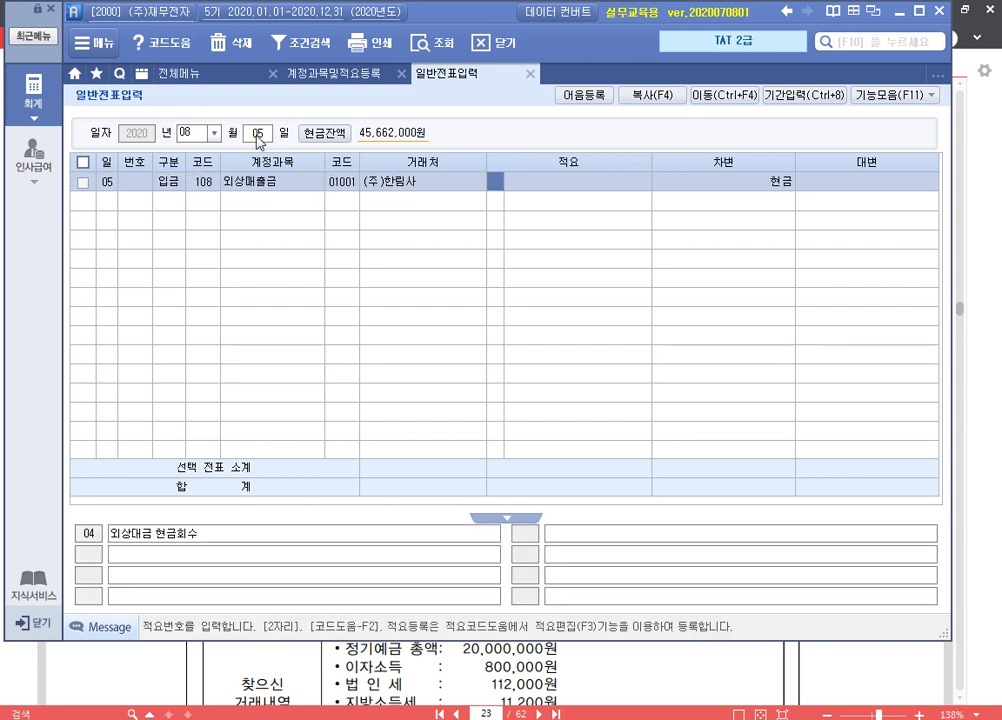
{"action": "key", "text": "Return"}
{"action": "type", "text": "3"}
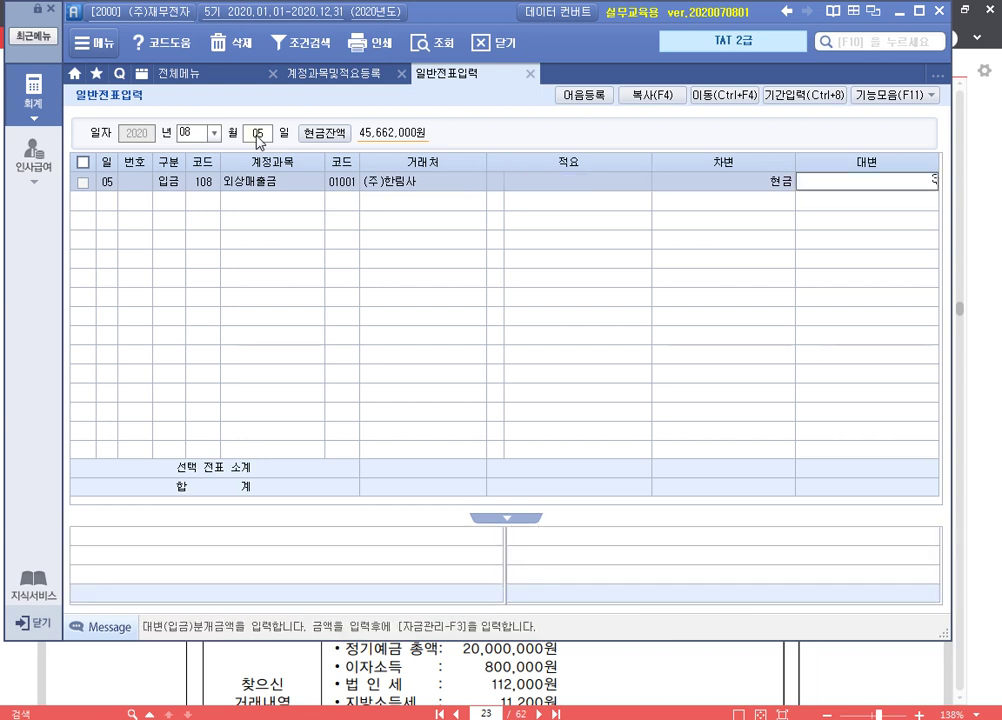
{"action": "type", "text": ",300,000"}
{"action": "key", "text": "Return"}
{"action": "type", "text": "2"}
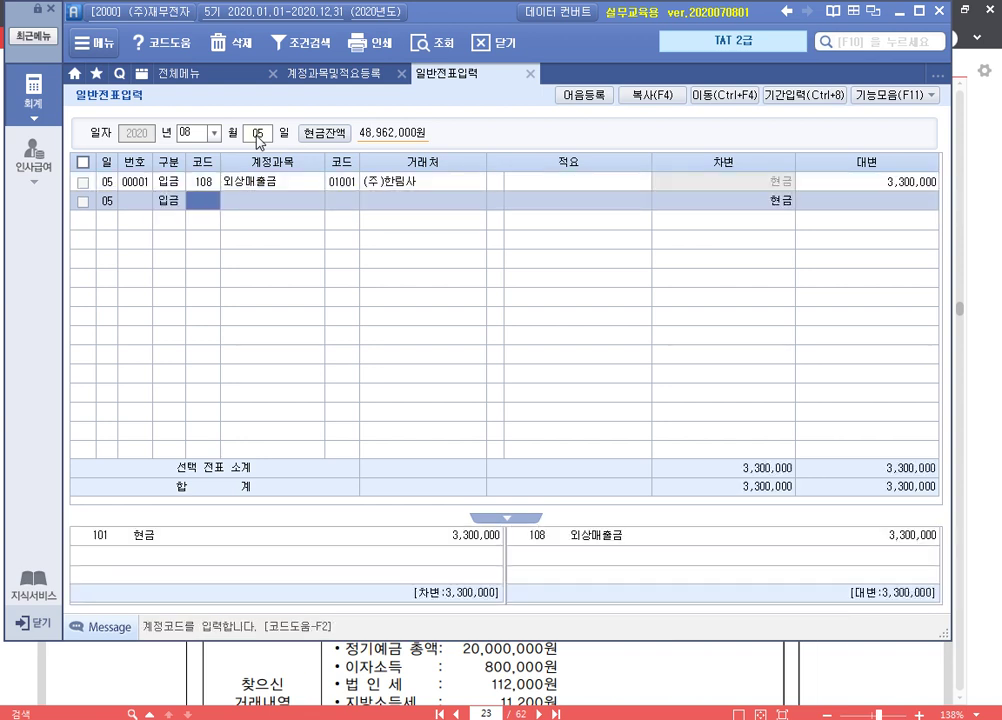
Consult the 대체전표 작성하기 exercise on PDF page 23 for the matured 정기예금 transaction and its instructions.
{"action": "key", "text": "Up"}
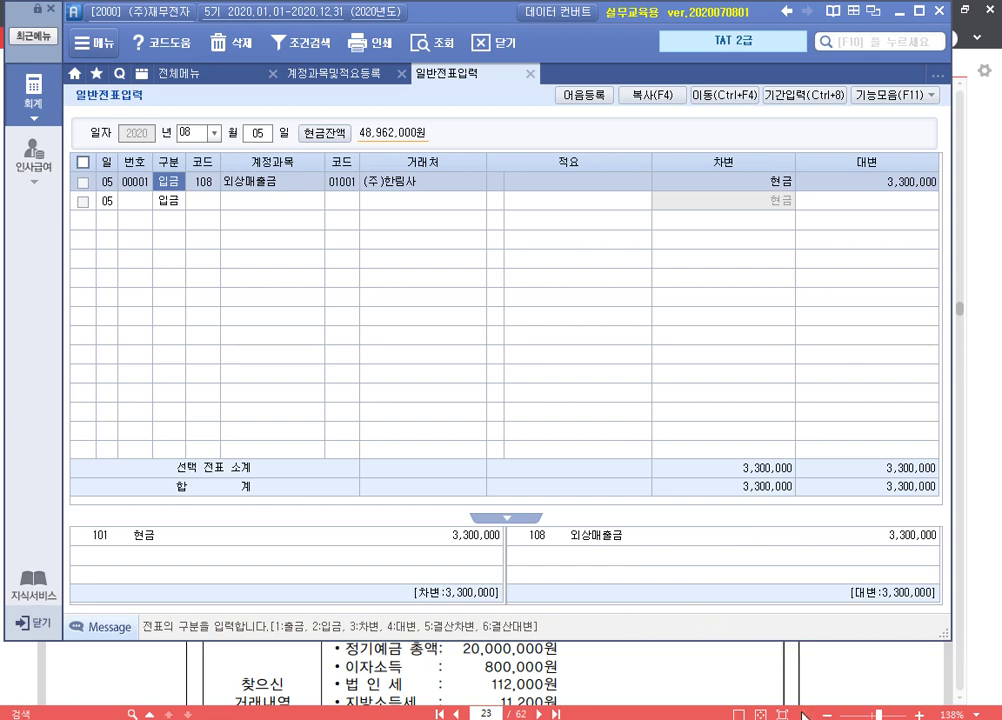
{"action": "left_click", "coordinate": [705, 655]}
{"action": "scroll", "coordinate": [671, 557], "scroll_direction": "down", "scroll_amount": 5}
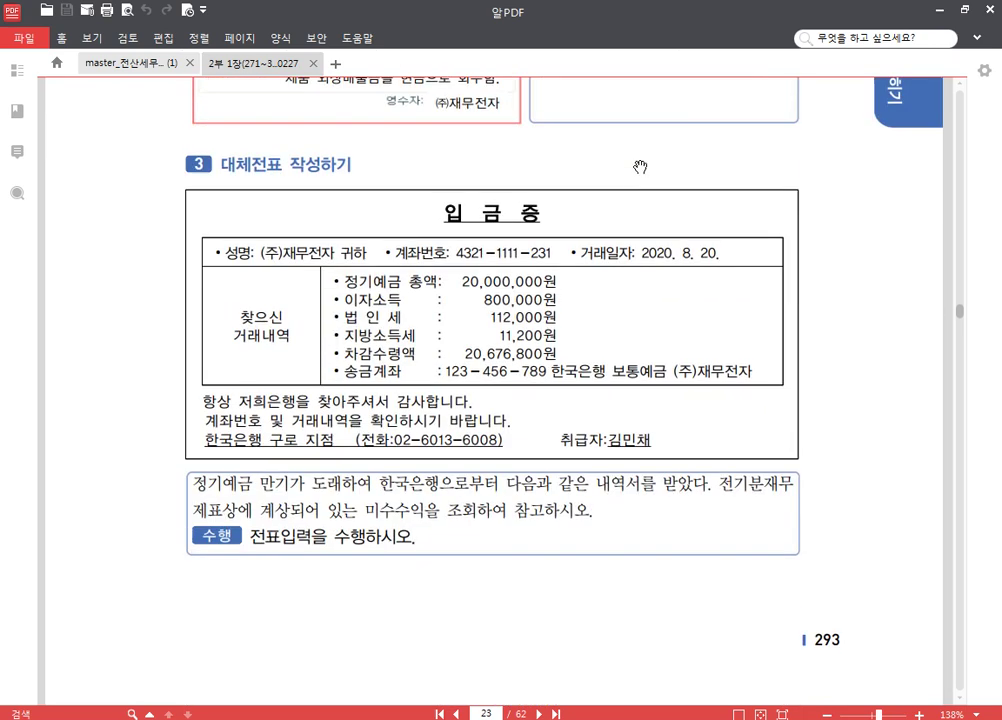
{"action": "scroll", "coordinate": [698, 390], "scroll_direction": "up", "scroll_amount": 1}
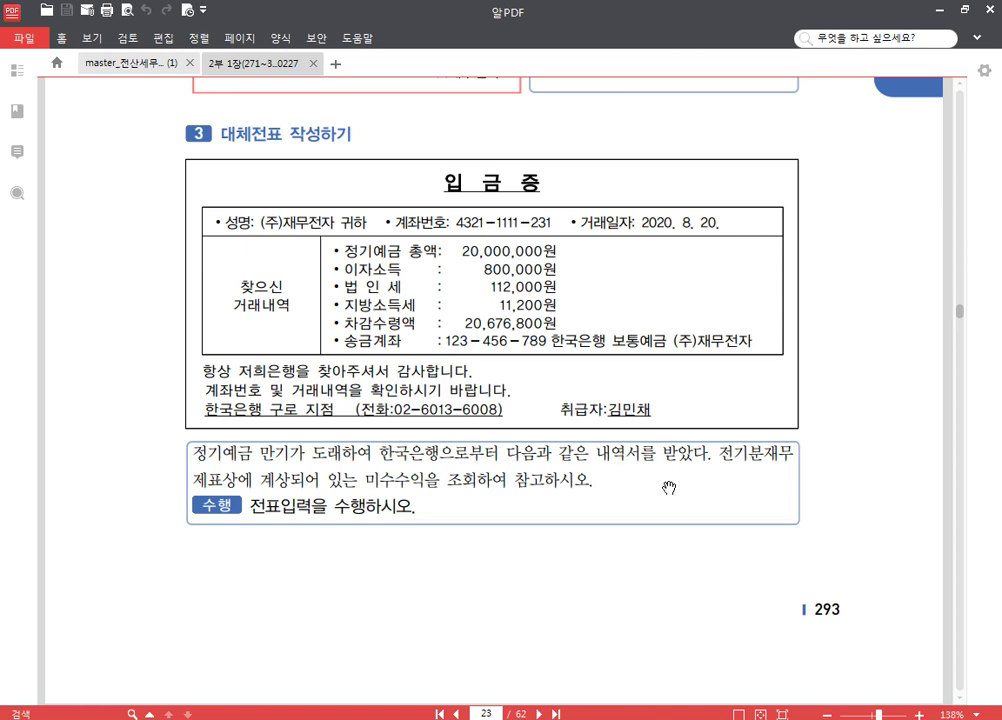
{"action": "scroll", "coordinate": [670, 470], "scroll_direction": "down", "scroll_amount": 1}
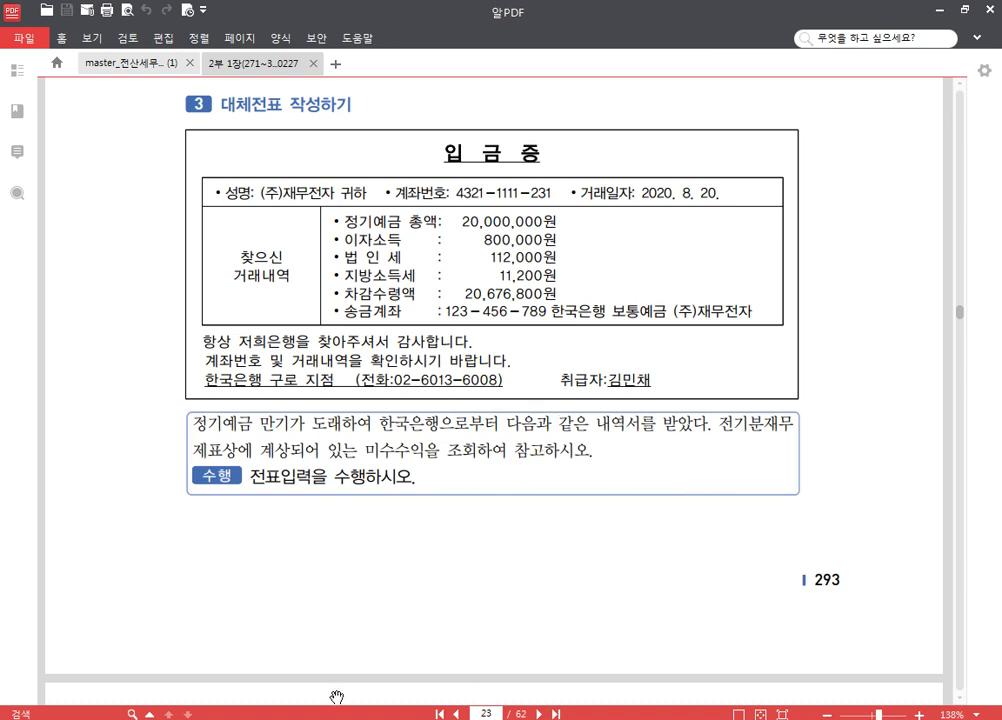
Return to the accounting program, query 재무상태표 for December 2020 and check the prior-period 미수수익 balance and its account ledger.
{"action": "key", "text": "alt+Tab"}
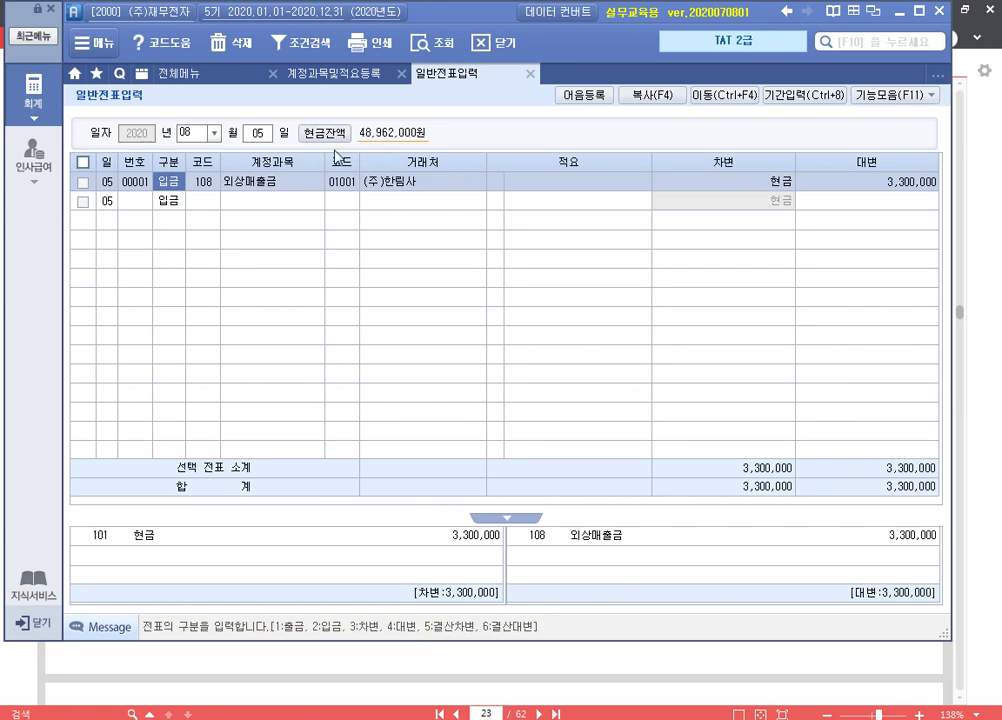
{"action": "left_click", "coordinate": [172, 72]}
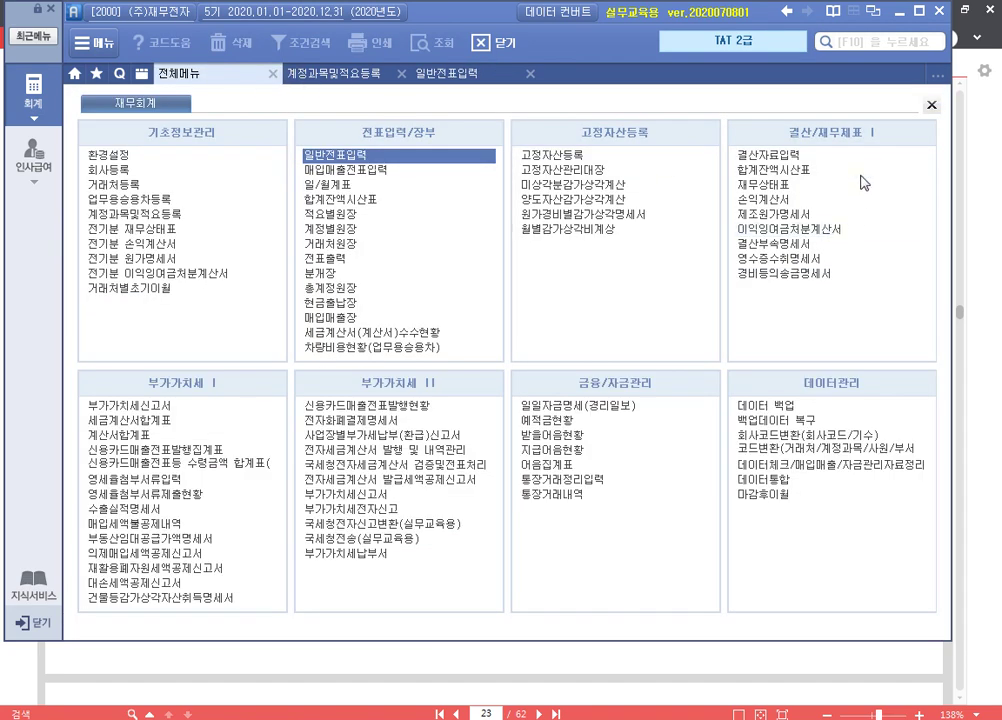
{"action": "left_click", "coordinate": [822, 186]}
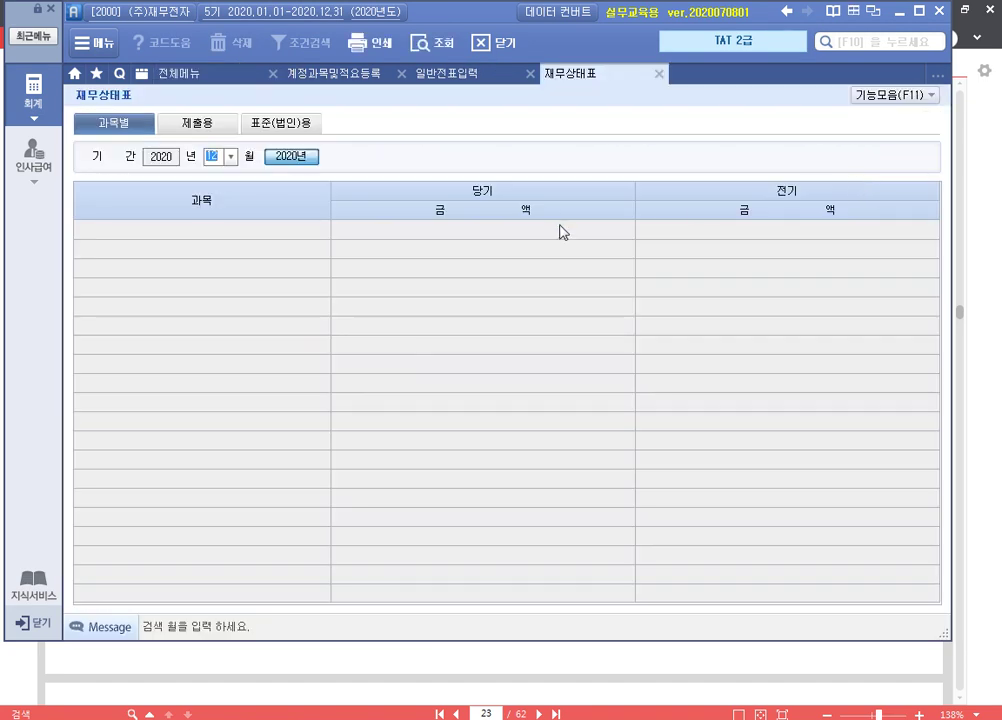
{"action": "key", "text": "Return"}
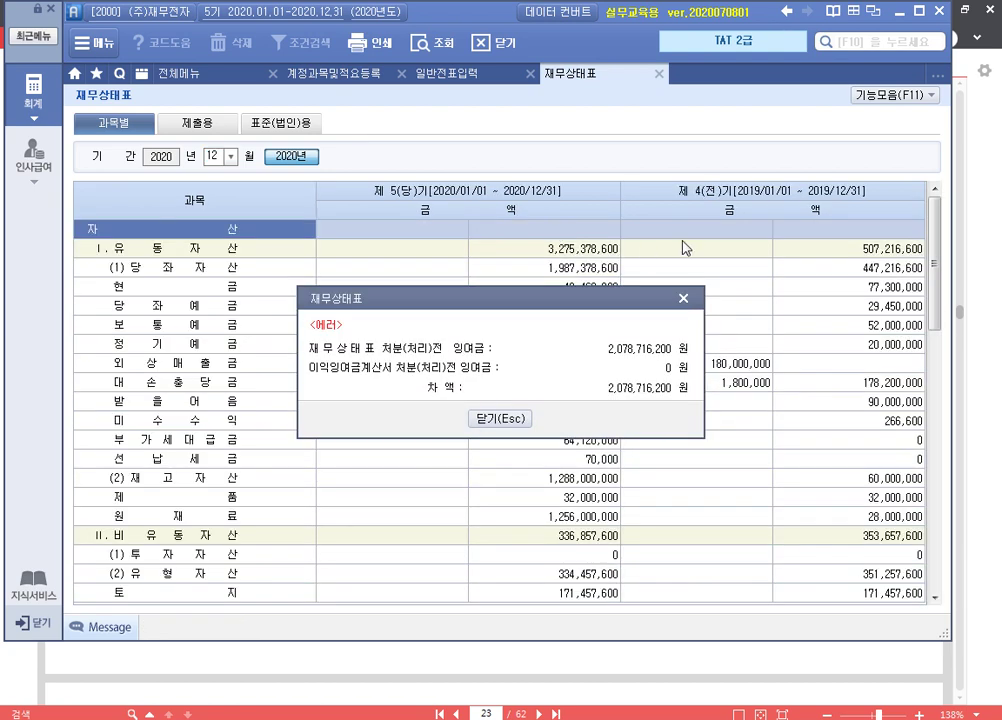
{"action": "key", "text": "Escape"}
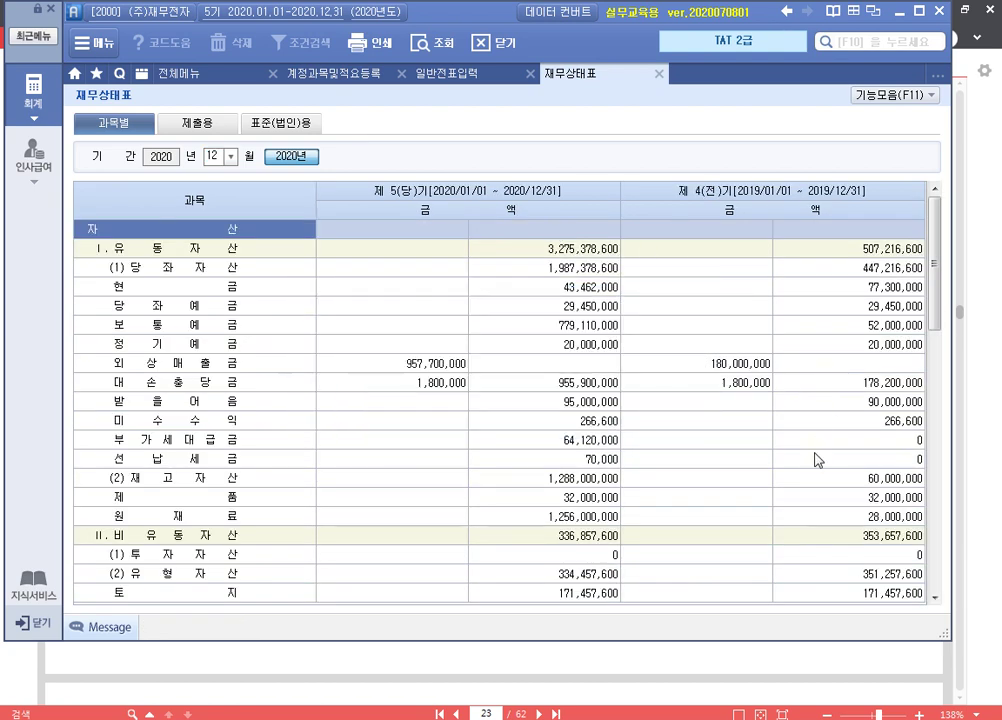
{"action": "left_click", "coordinate": [825, 444]}
{"action": "left_click", "coordinate": [888, 421]}
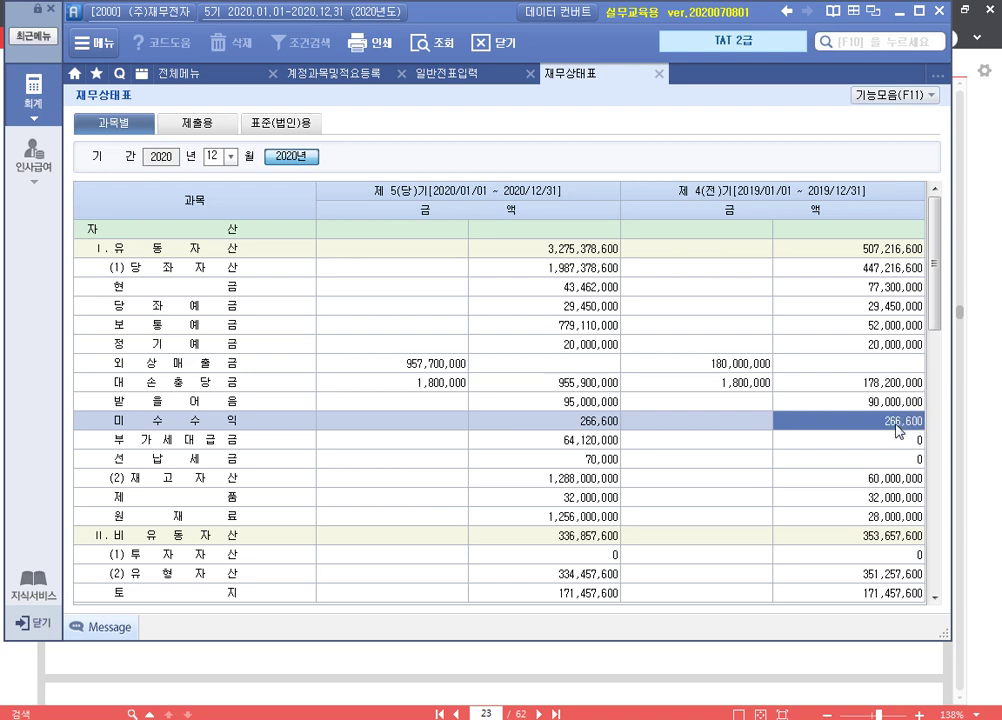
{"action": "double_click", "coordinate": [898, 430]}
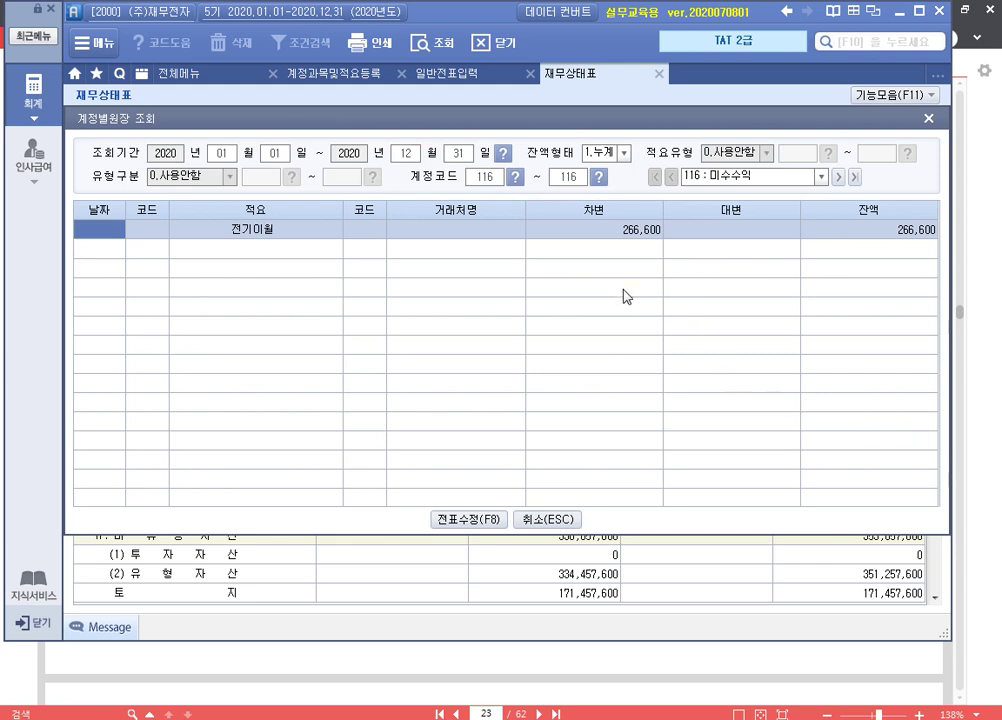
{"action": "left_click", "coordinate": [610, 237]}
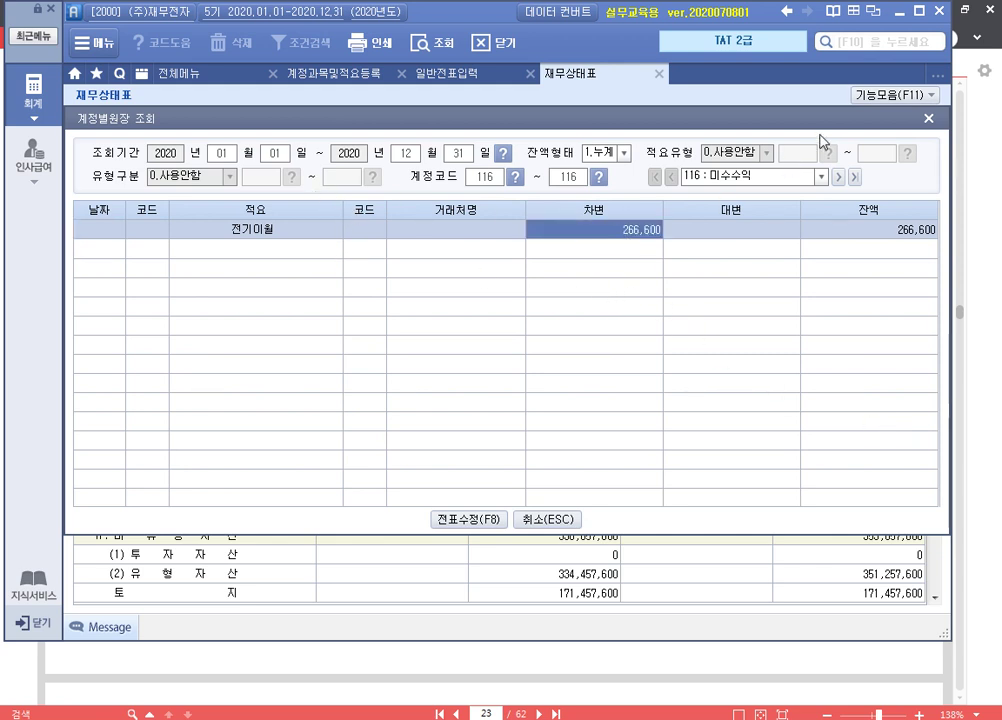
{"action": "key", "text": "Escape"}
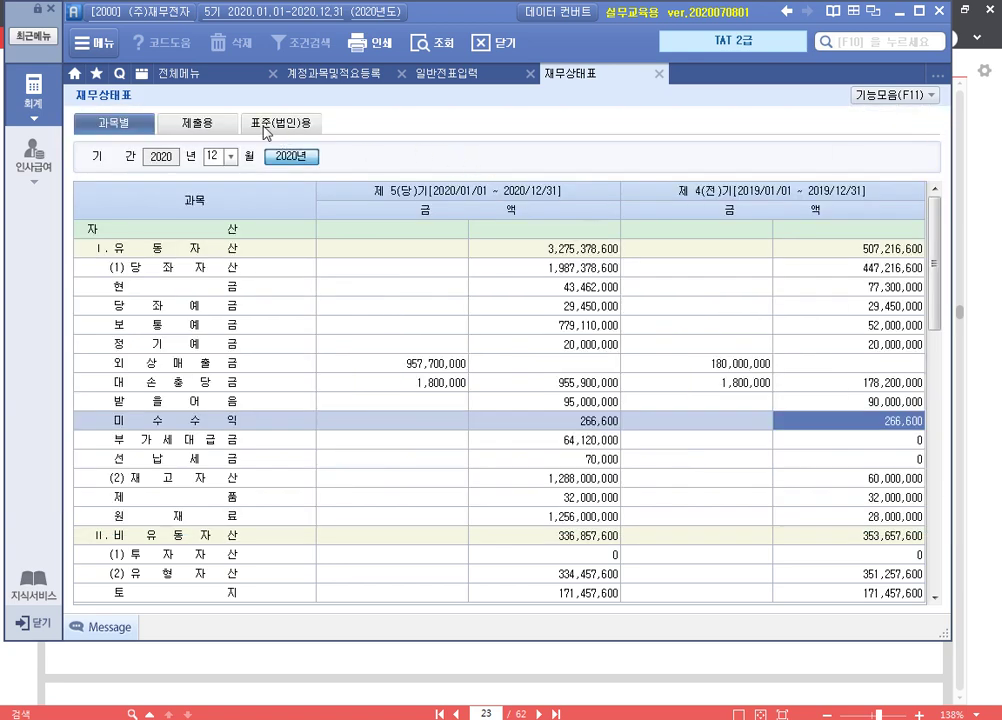
Open 전기분 재무상태표 and check the 차변 amount of account 116 미수수익 for 2019.
{"action": "left_click", "coordinate": [188, 80]}
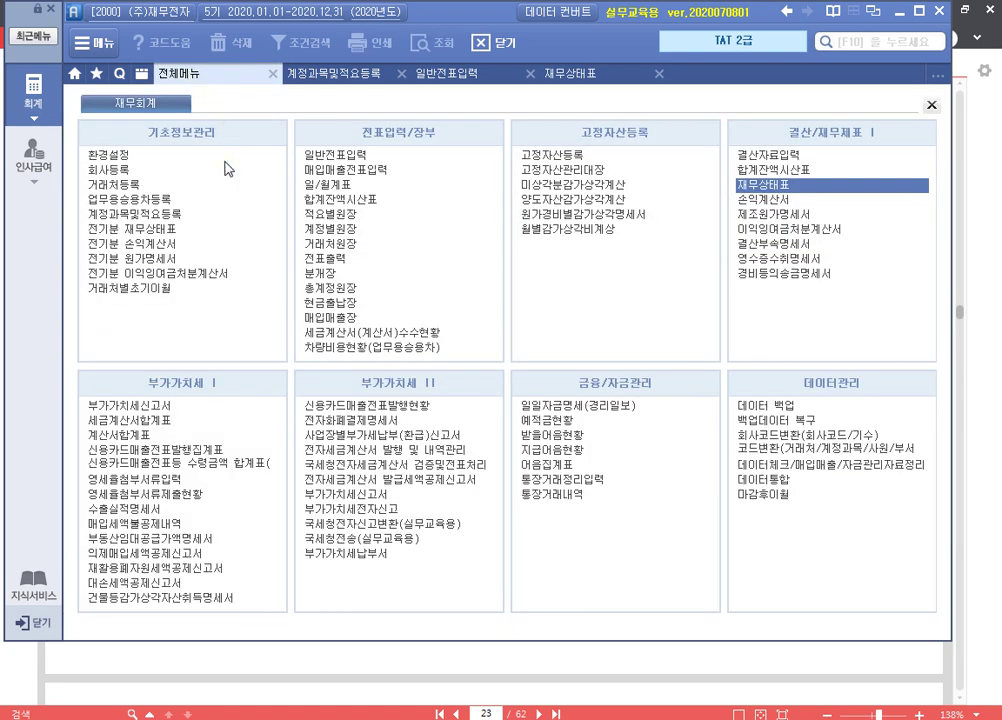
{"action": "left_click", "coordinate": [166, 230]}
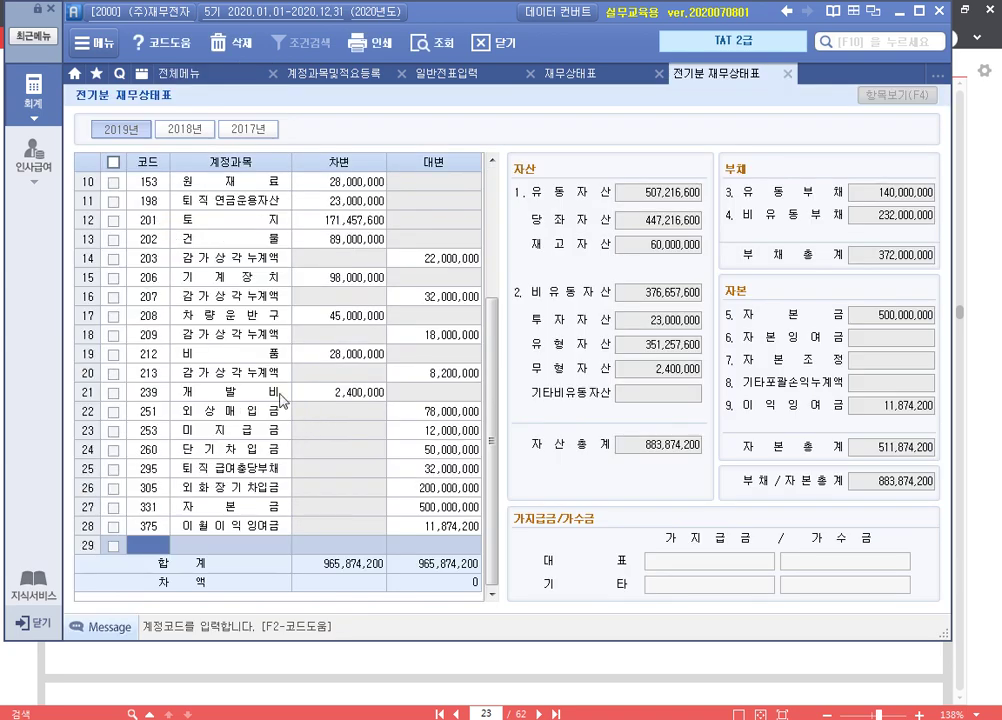
{"action": "scroll", "coordinate": [245, 390], "scroll_direction": "up", "scroll_amount": 3}
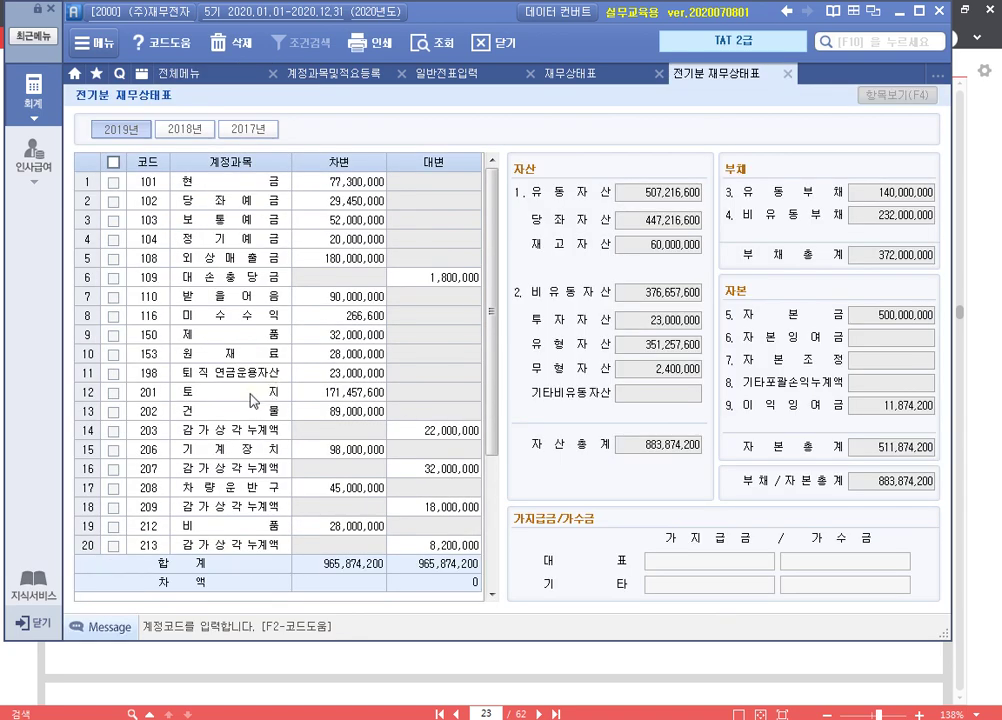
{"action": "left_click", "coordinate": [266, 315]}
{"action": "left_click", "coordinate": [358, 315]}
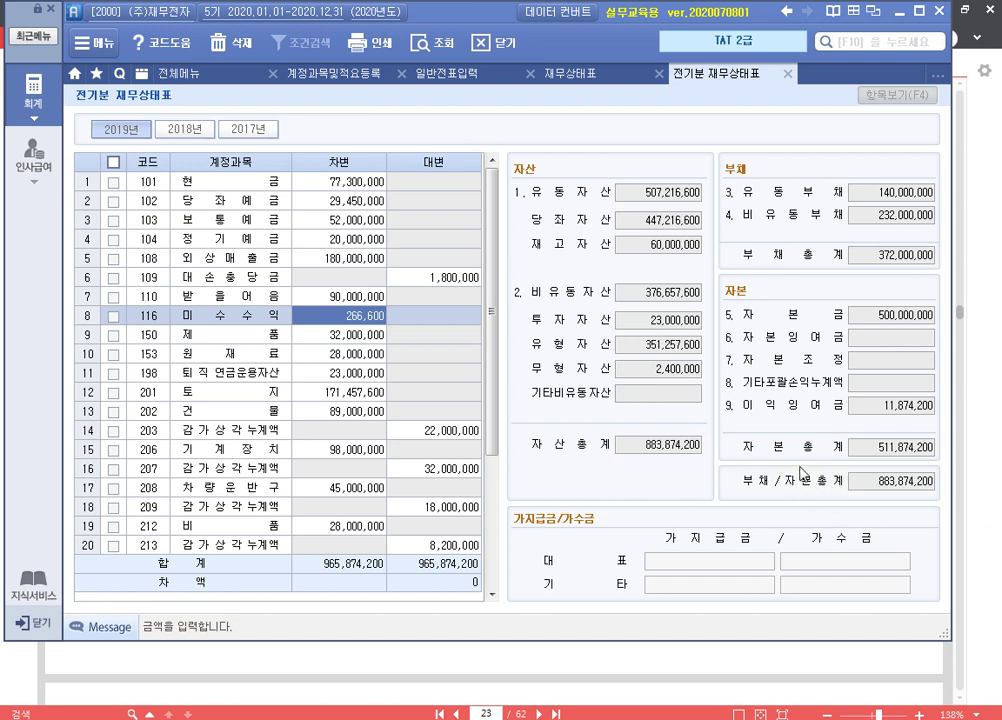
Recheck the 대체전표 exercise in the PDF and set the voucher day to 20 in 일반전표입력.
{"action": "left_click", "coordinate": [610, 672]}
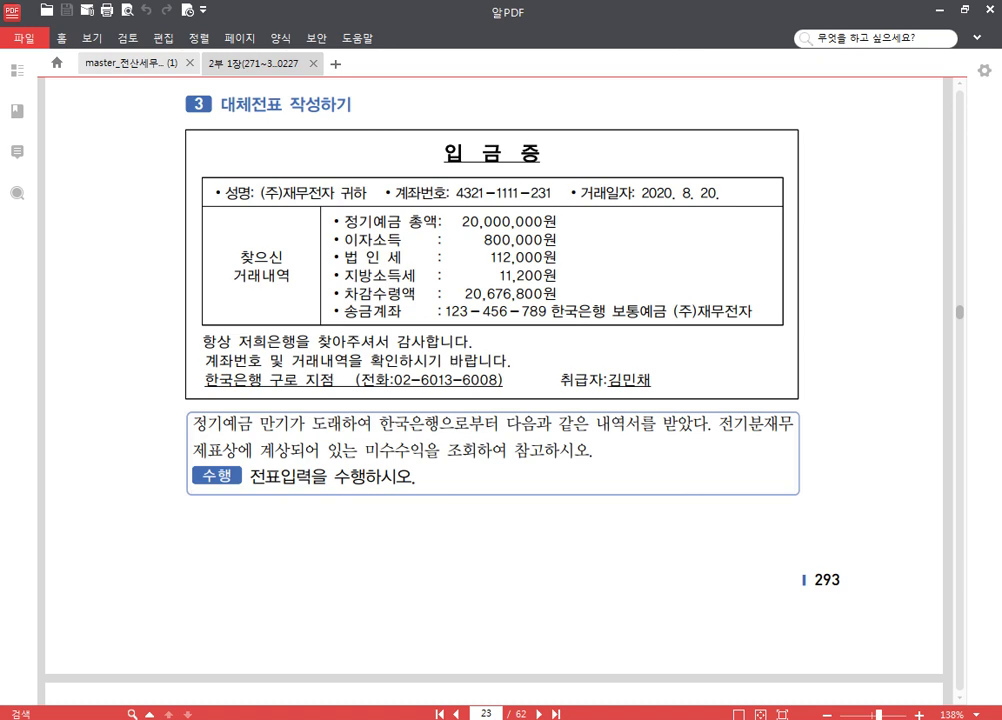
{"action": "key", "text": "alt+Tab"}
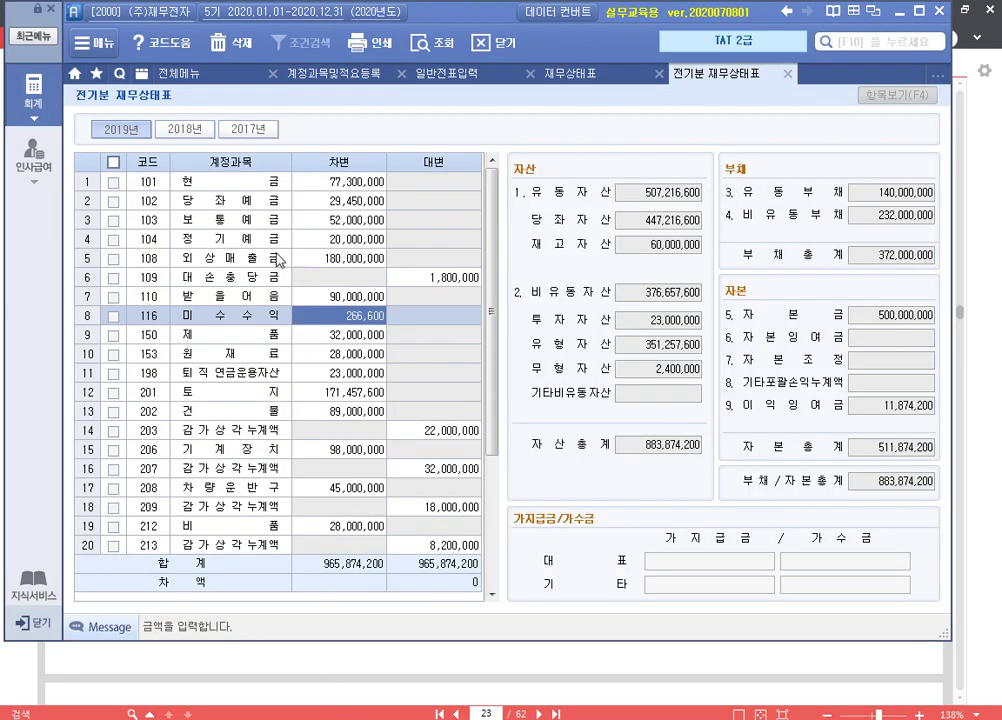
{"action": "left_click", "coordinate": [447, 74]}
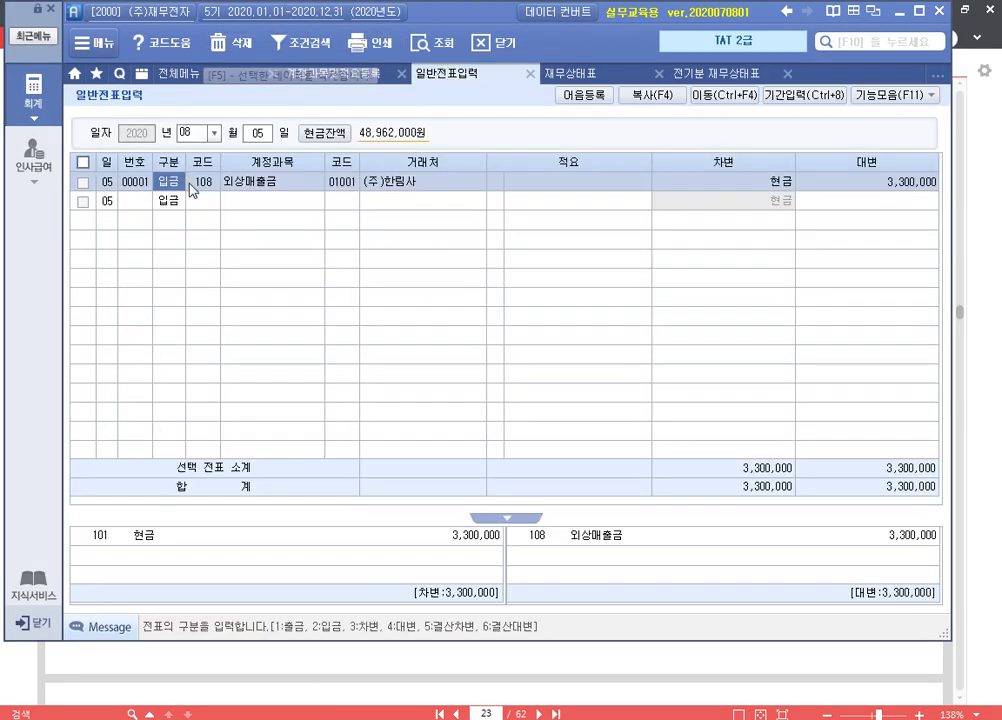
{"action": "left_click", "coordinate": [197, 131]}
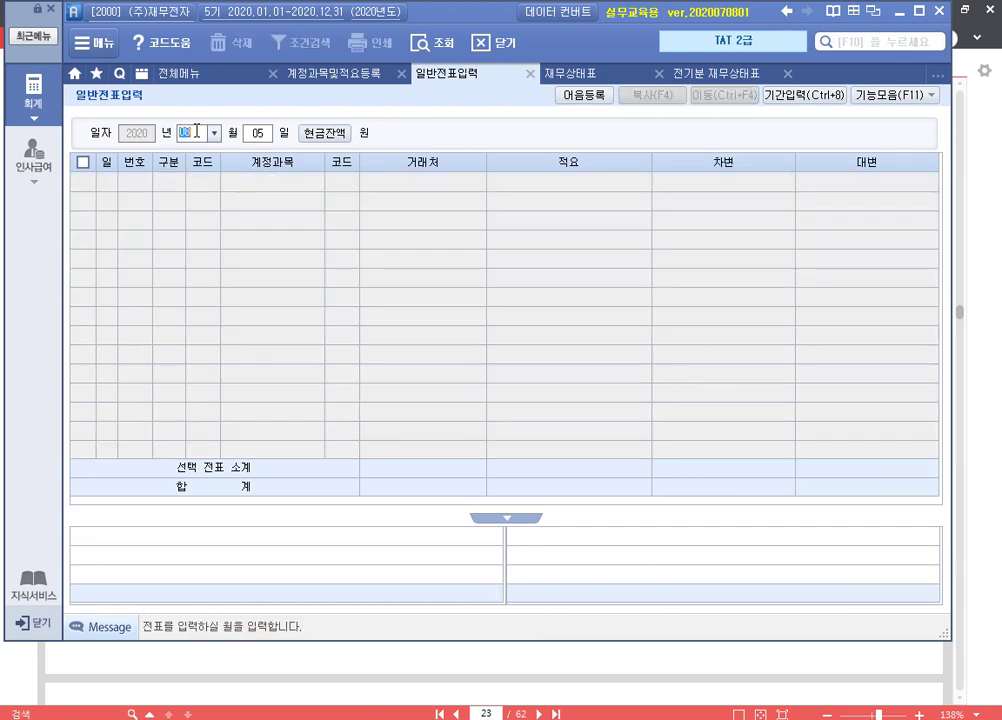
{"action": "left_click", "coordinate": [258, 136]}
{"action": "type", "text": "20"}
{"action": "key", "text": "Return"}
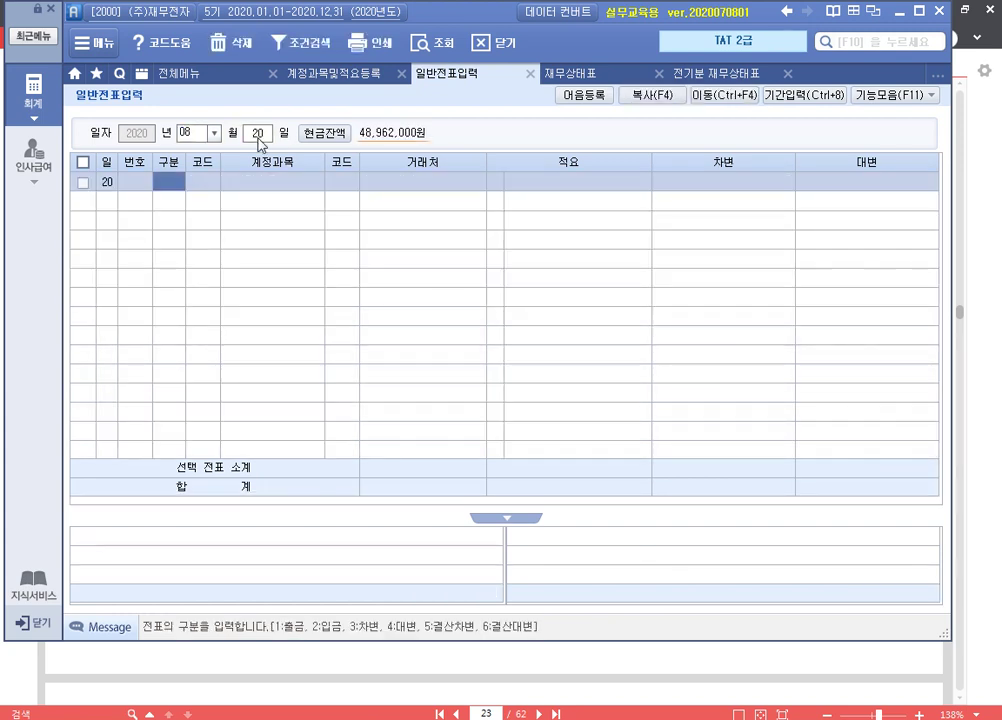
Enter a 대변 line for account 104 정기예금 with 거래처 한국은행(정기예금) and an amount of 20,000,000.
{"action": "type", "text": "4"}
{"action": "key", "text": "Return"}
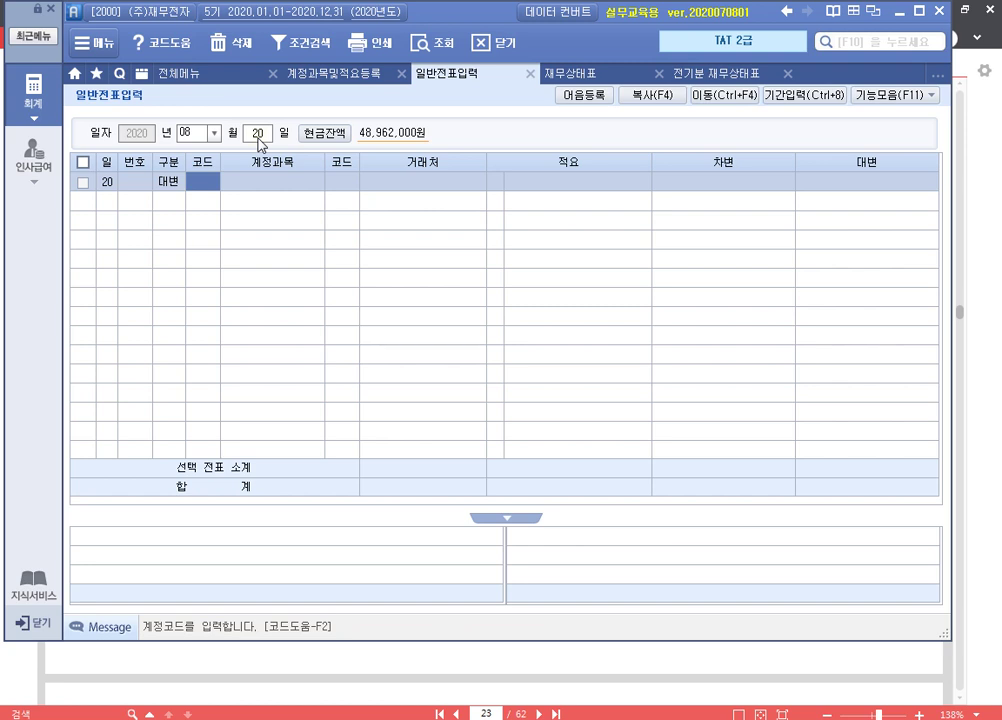
{"action": "type", "text": "정기"}
{"action": "key", "text": "Return"}
{"action": "key", "text": "Return"}
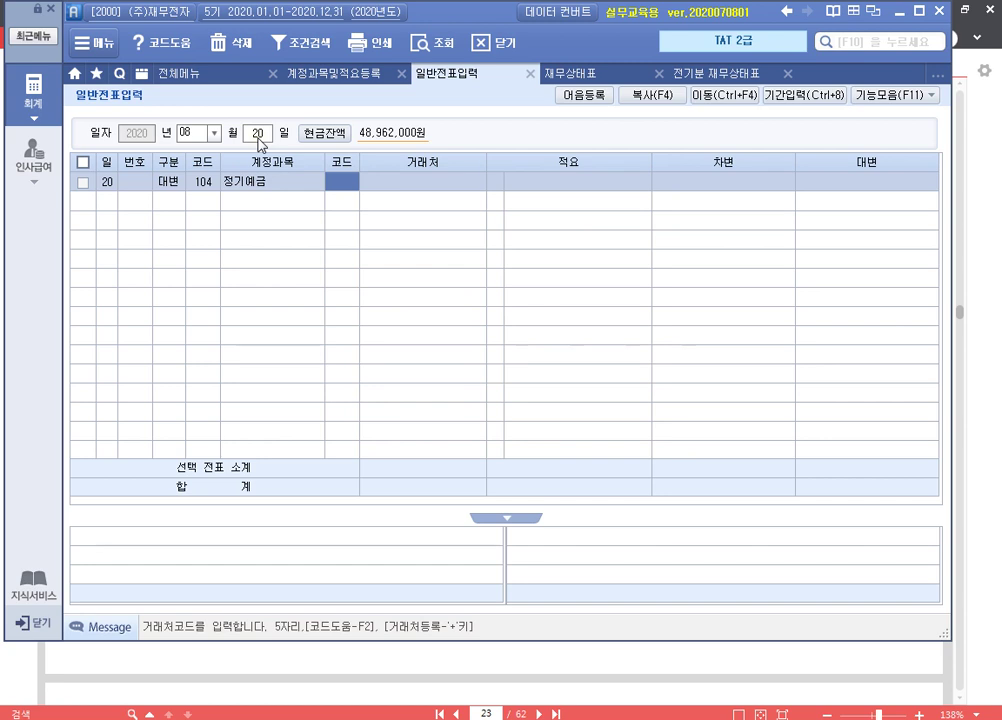
{"action": "key", "text": "F2"}
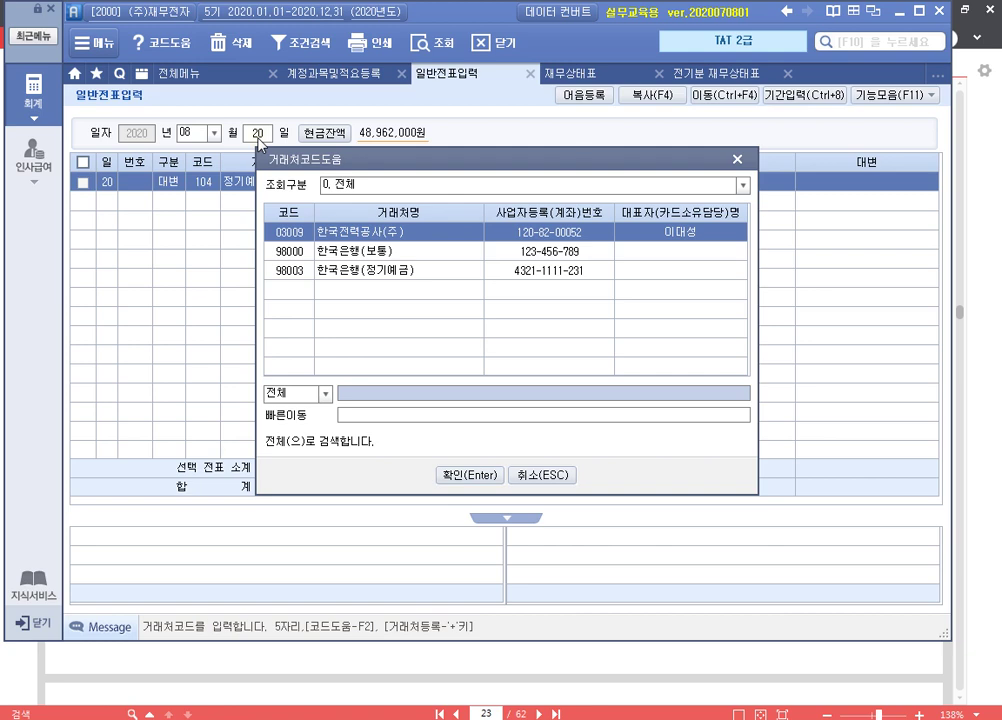
{"action": "key", "text": "Down"}
{"action": "key", "text": "Down"}
{"action": "key", "text": "Return"}
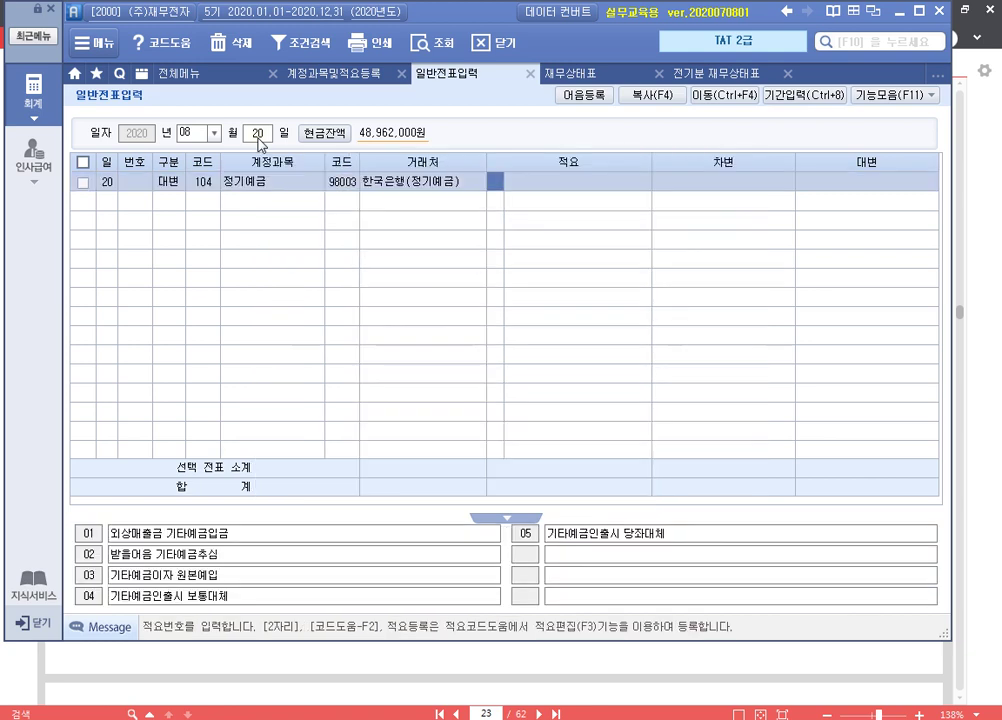
{"action": "key", "text": "Return"}
{"action": "type", "text": "20000000"}
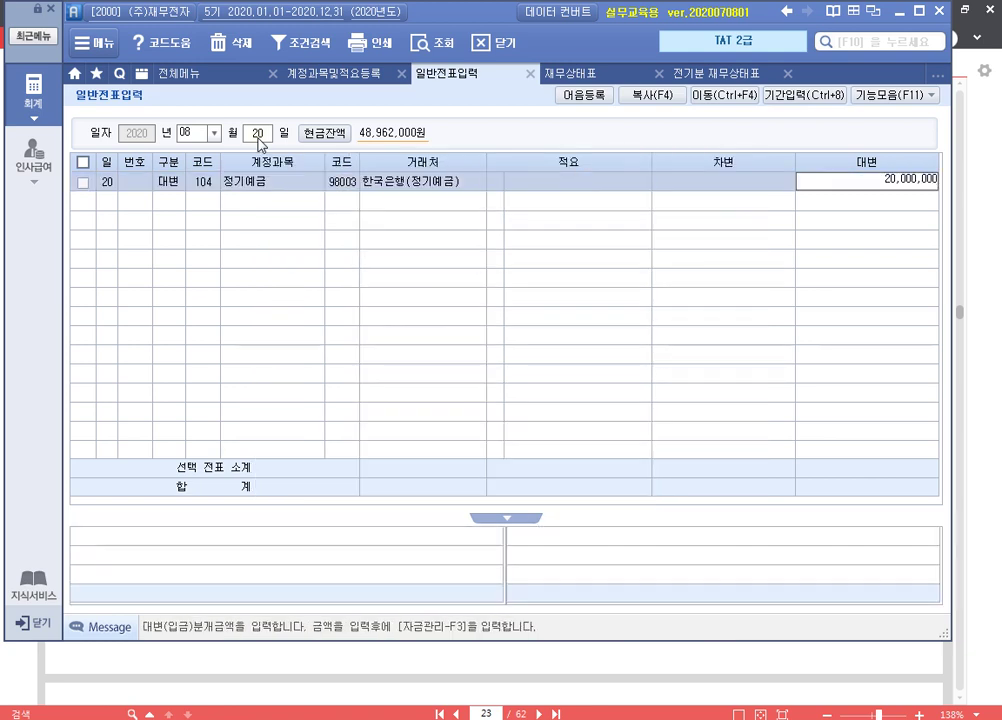
{"action": "key", "text": "Return"}
Add a second 대변 line for account 116 미수수익, leaving its 거래처 and 적요 empty.
{"action": "type", "text": "4"}
{"action": "key", "text": "Return"}
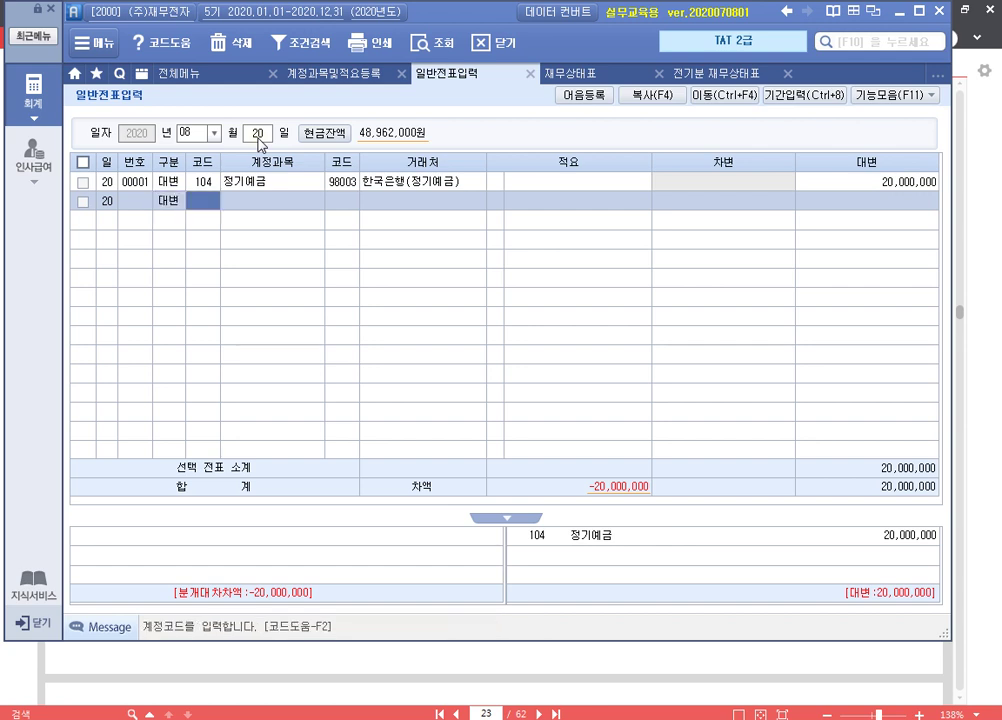
{"action": "type", "text": "미수"}
{"action": "key", "text": "Return"}
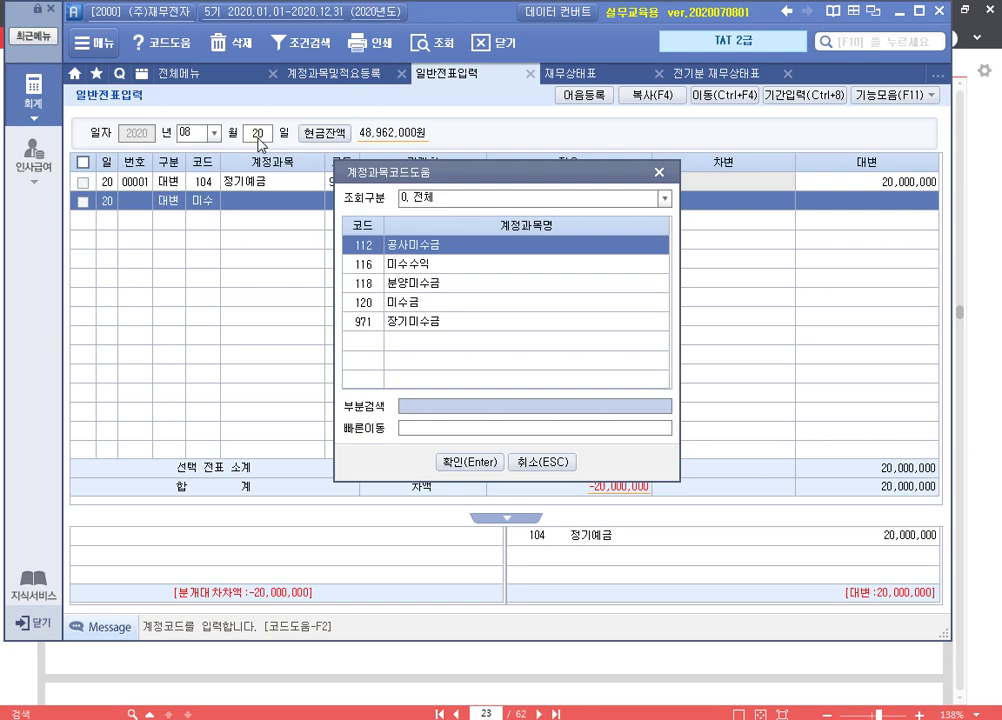
{"action": "key", "text": "Down"}
{"action": "key", "text": "Return"}
{"action": "key", "text": "Return"}
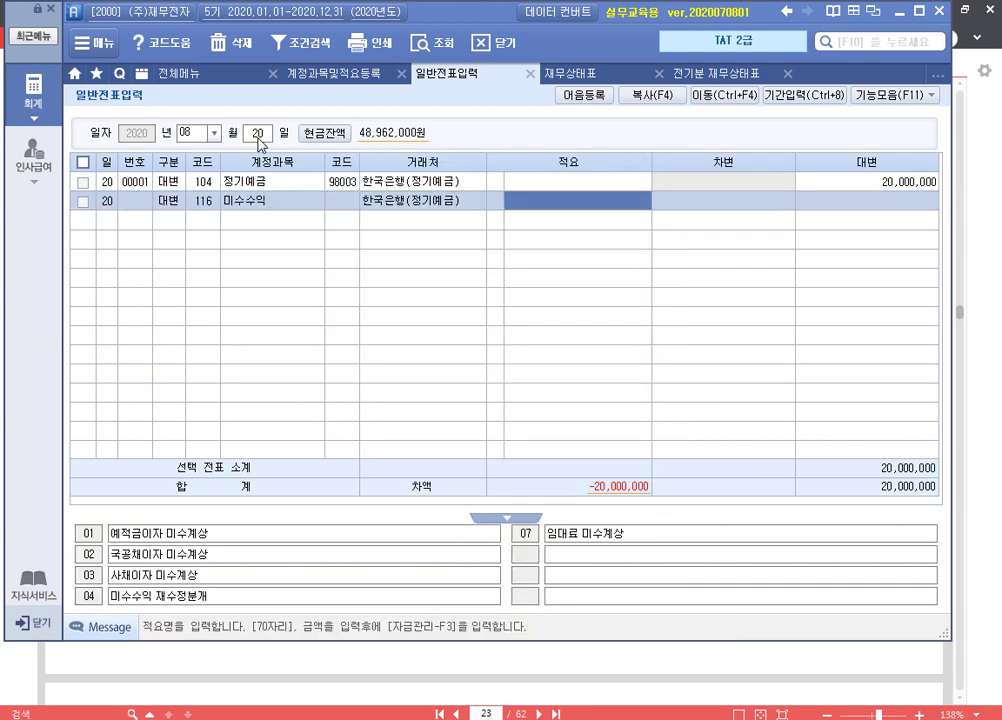
{"action": "key", "text": "Left"}
{"action": "key", "text": "Return"}
{"action": "key", "text": "Return"}
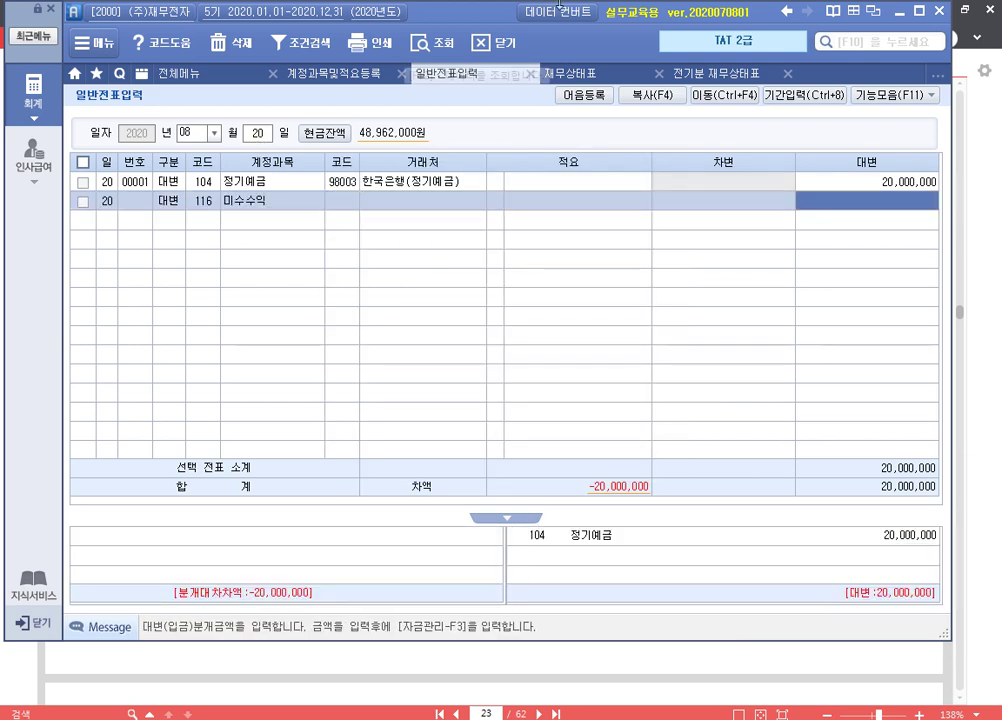
Look up the prior-period 미수수익 balance in 재무상태표 and enter 266,600 as the 미수수익 line's 대변 amount.
{"action": "left_click", "coordinate": [566, 73]}
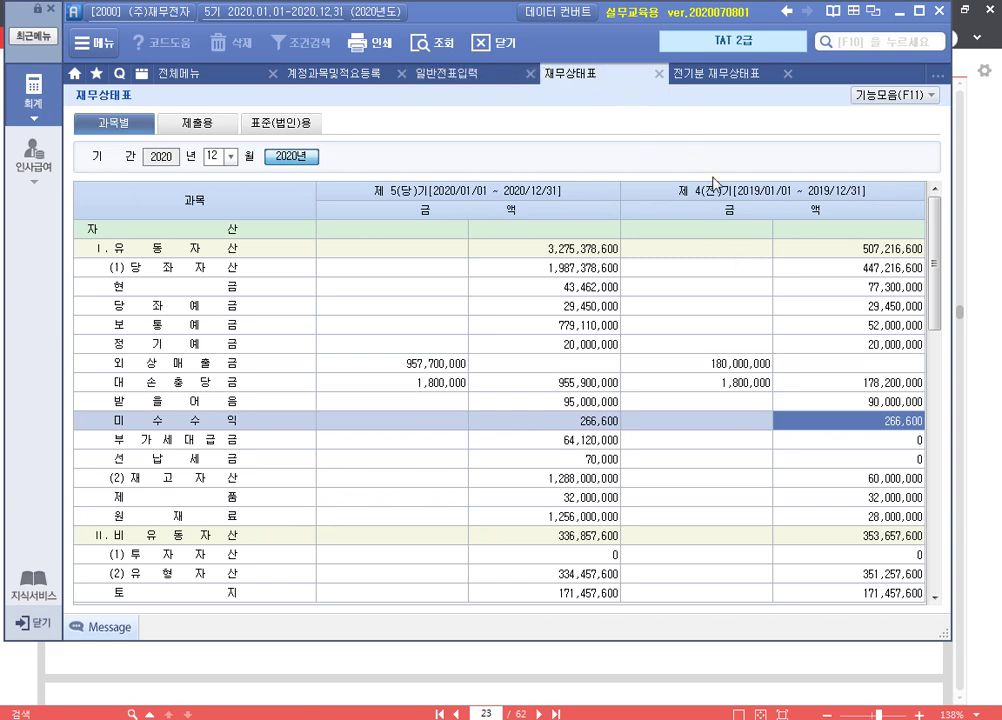
{"action": "left_click", "coordinate": [455, 75]}
{"action": "type", "text": "266"}
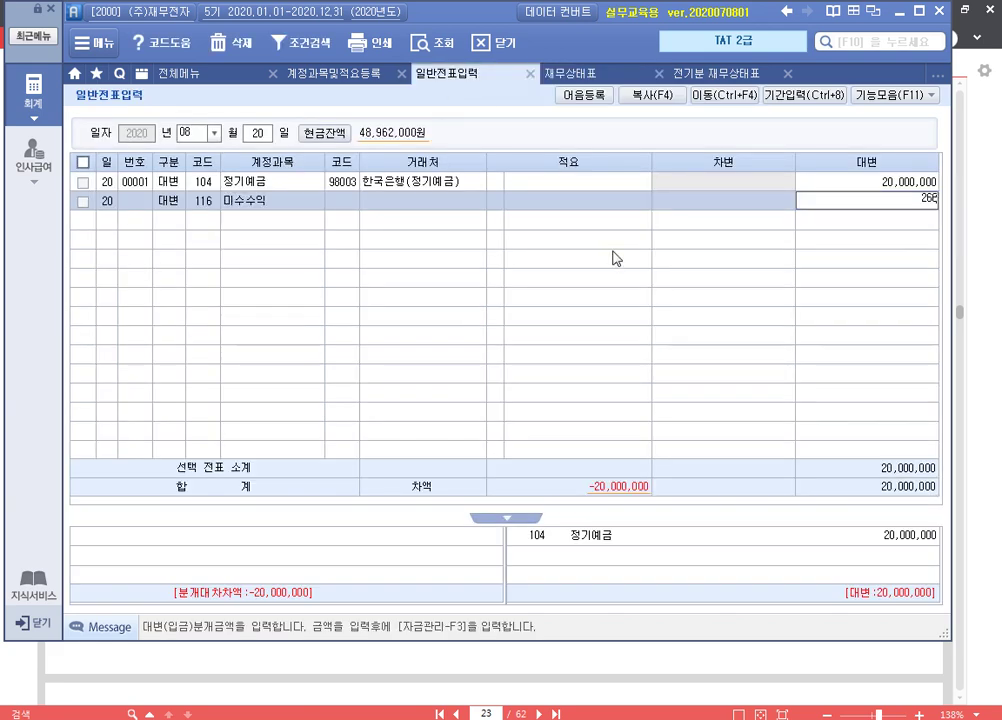
{"action": "type", "text": ",600"}
{"action": "key", "text": "Return"}
Confirm the 미수수익 amount and add a third 대변 line for account 901 이자수익, leaving its 거래처 and 적요 empty.
{"action": "type", "text": "4"}
{"action": "key", "text": "Return"}
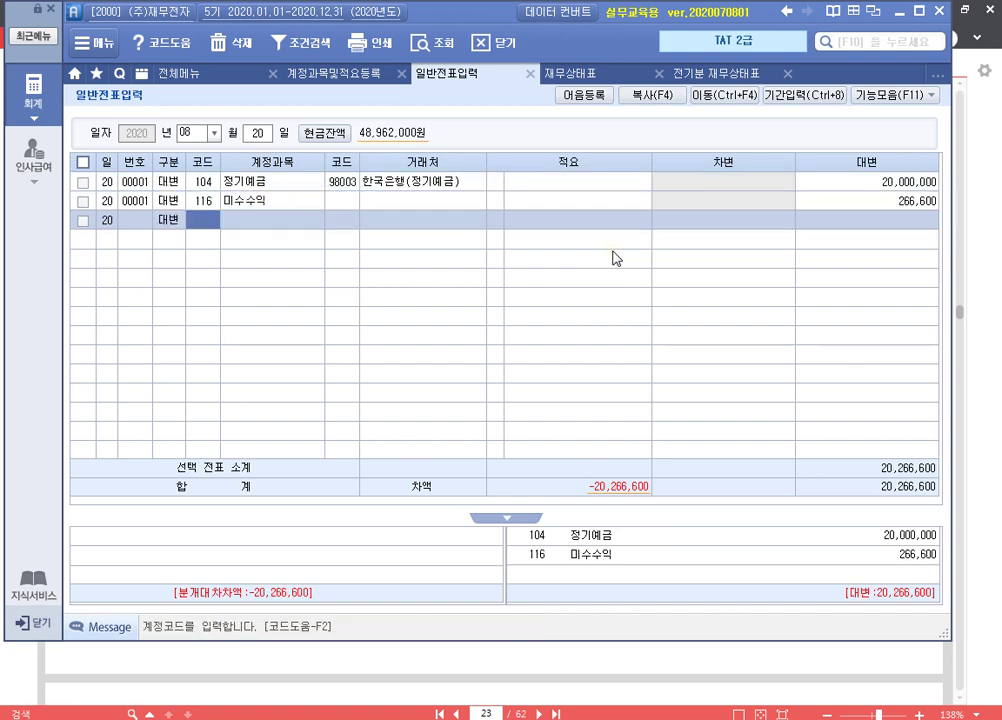
{"action": "type", "text": "901"}
{"action": "key", "text": "Return"}
{"action": "key", "text": "Return"}
{"action": "key", "text": "Return"}
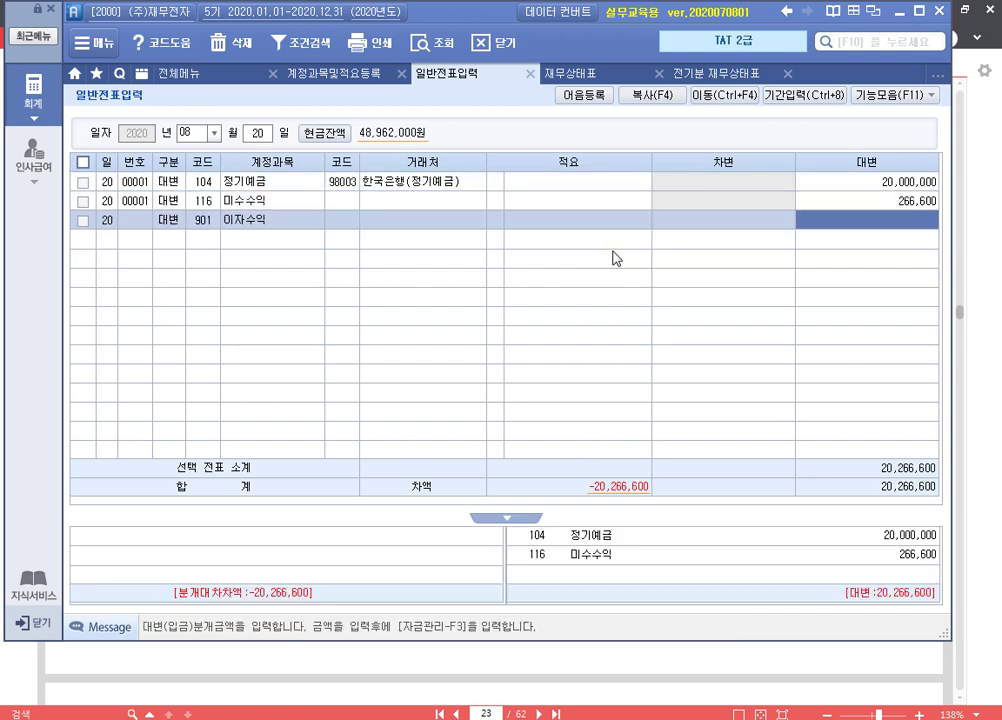
Calculate 800,000 minus 266,600 with the built-in calculator and enter 533,400 as the 이자수익 line's 대변 amount.
{"action": "key", "text": "ctrl+0"}
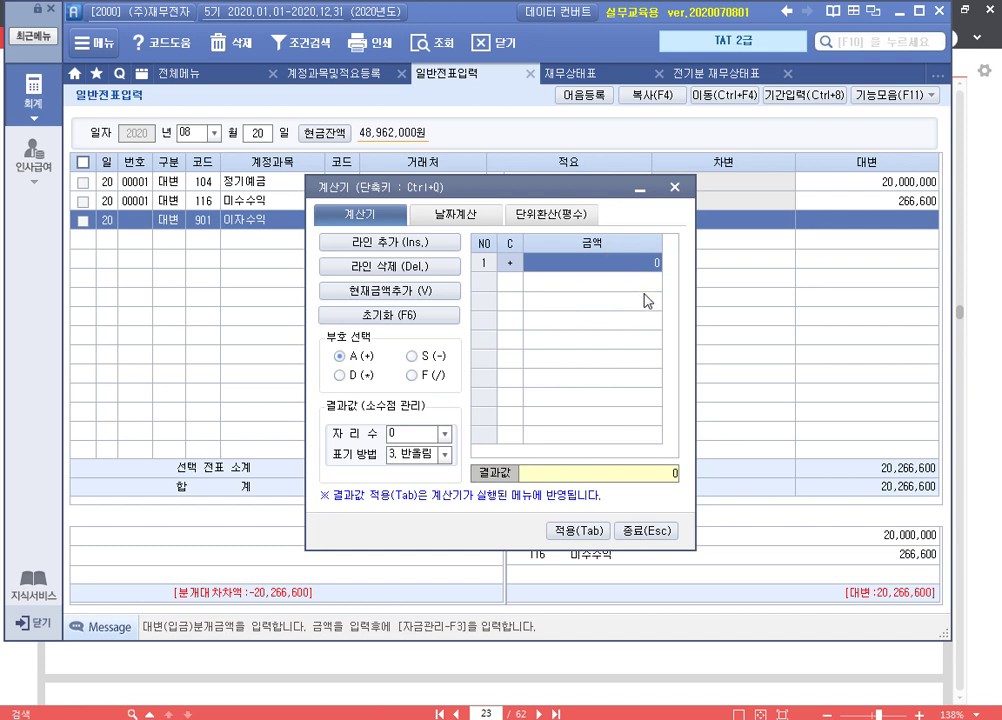
{"action": "type", "text": "800000"}
{"action": "key", "text": "Return"}
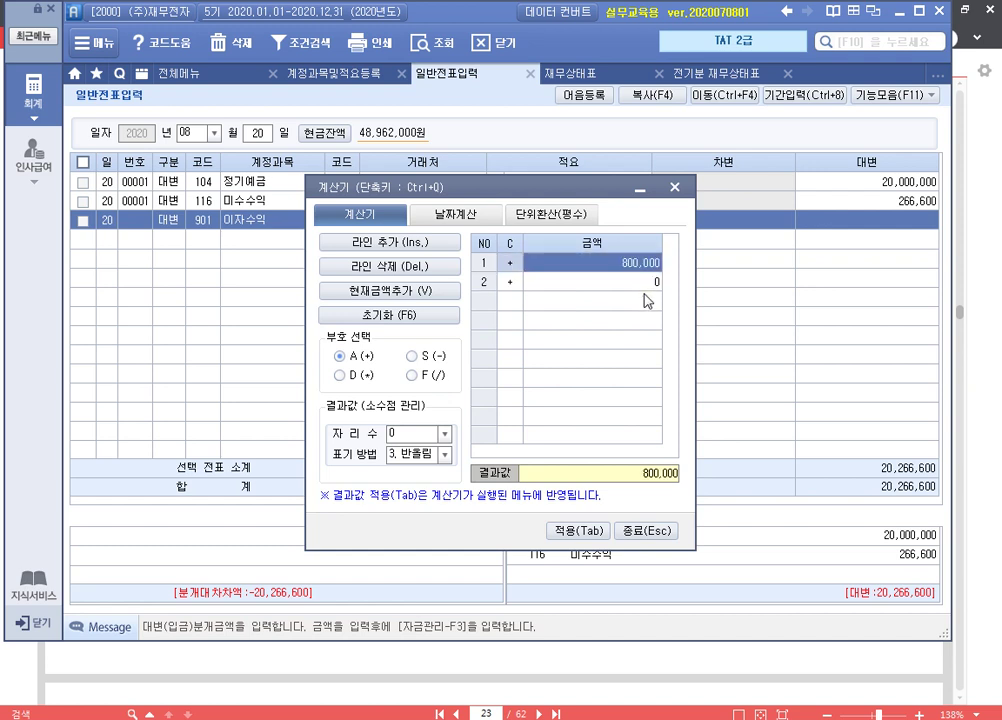
{"action": "type", "text": "266600"}
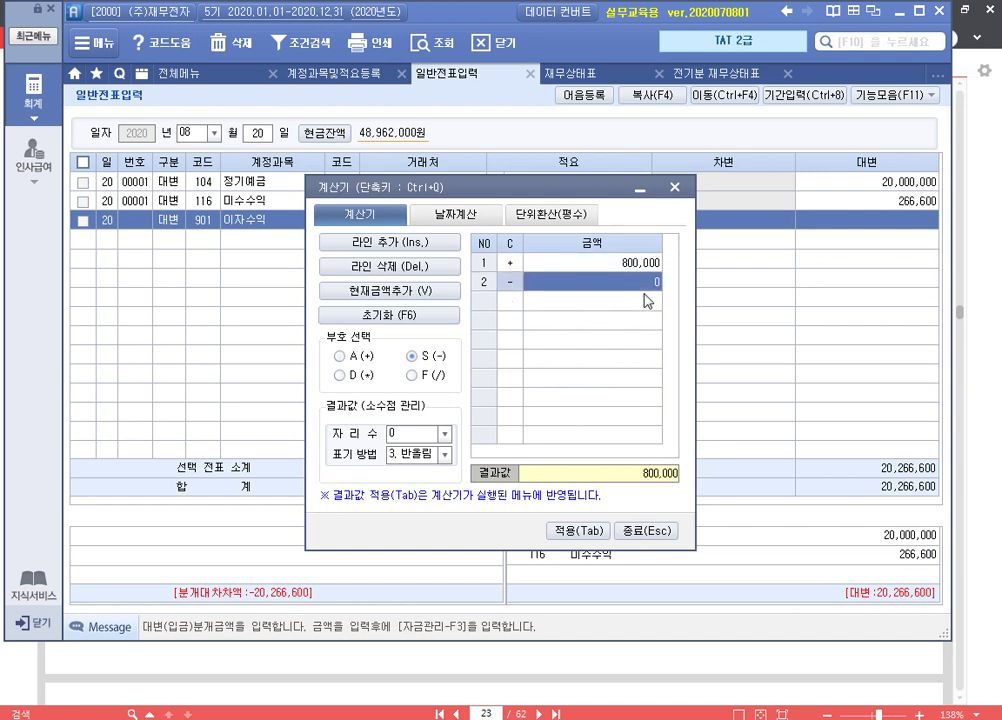
{"action": "key", "text": "Return"}
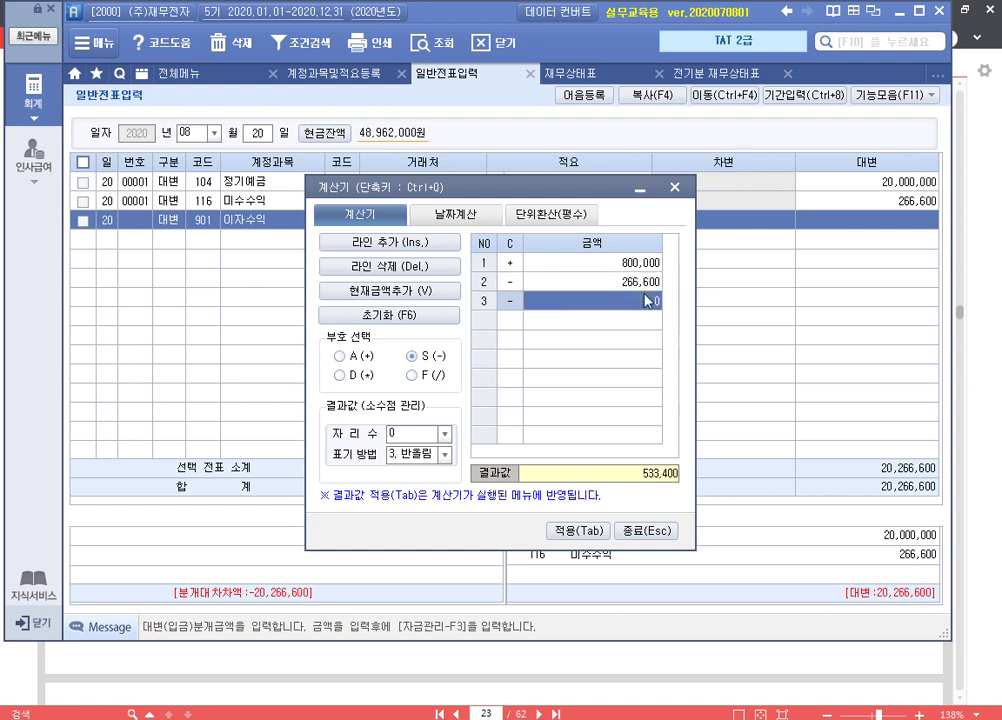
{"action": "left_click", "coordinate": [912, 226]}
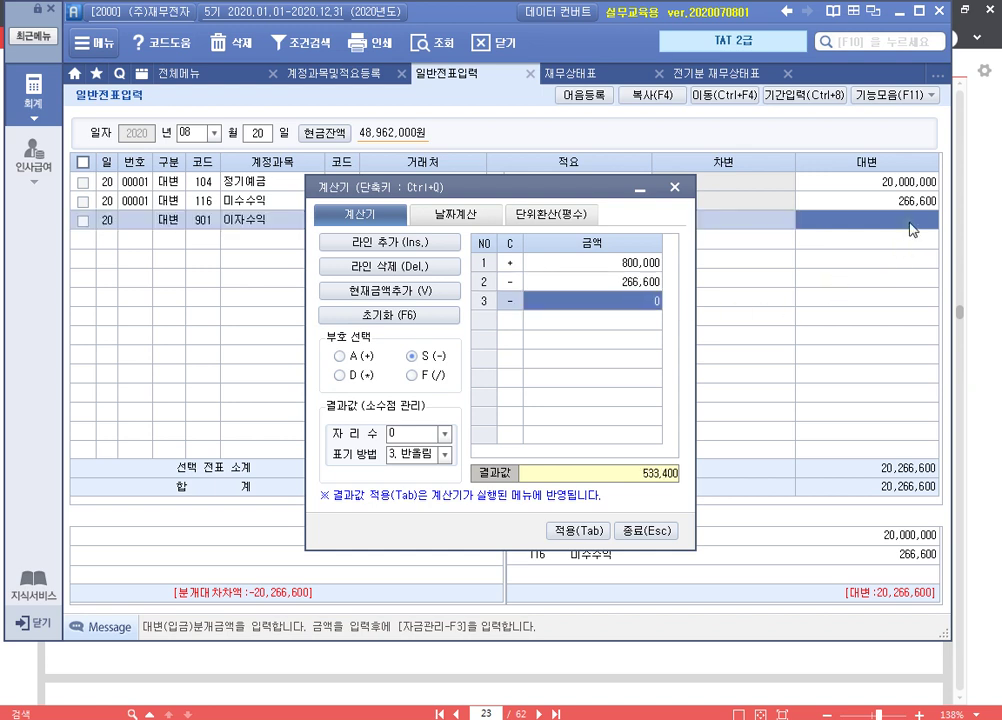
{"action": "left_click", "coordinate": [911, 221]}
{"action": "type", "text": "533,400"}
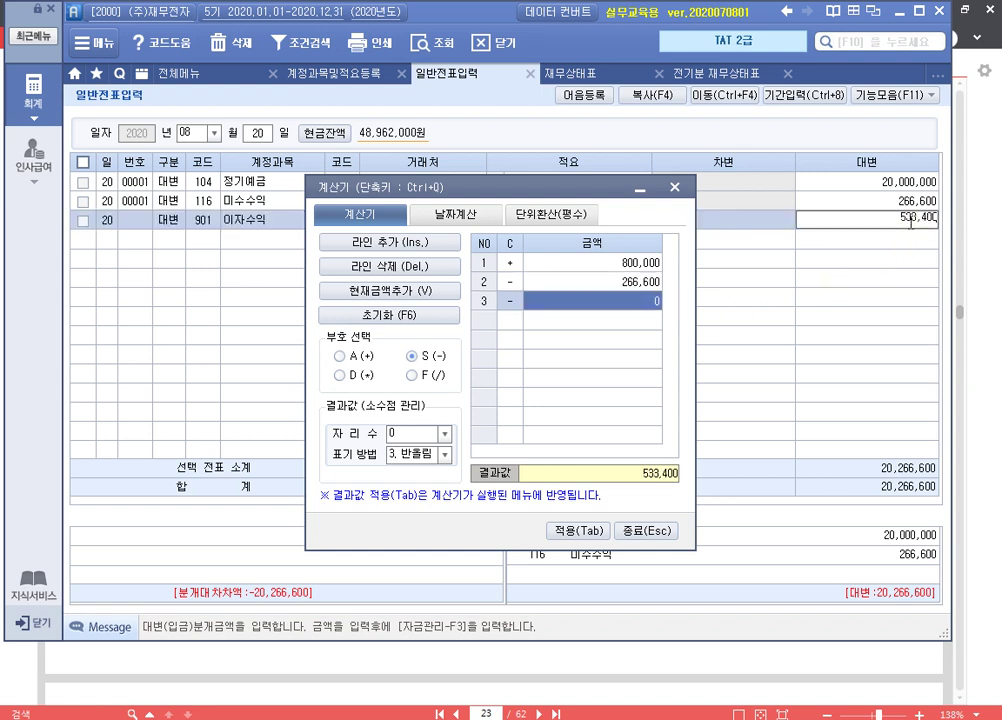
{"action": "key", "text": "Return"}
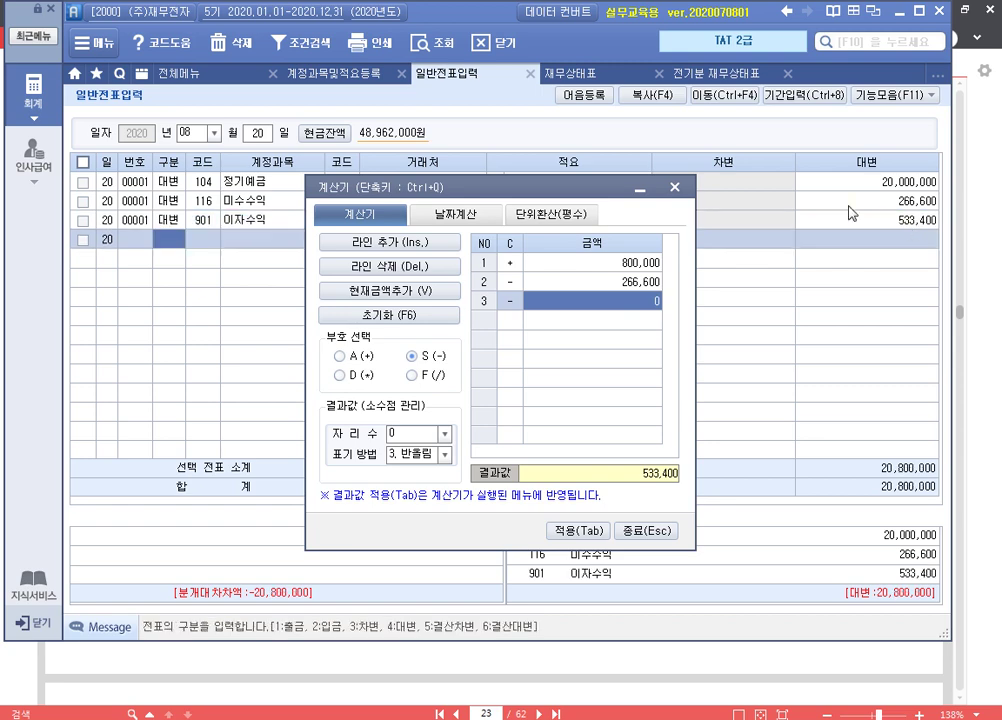
Check the interest calculation against the 입금증 in the PDF, close the calculator and return to 일반전표입력.
{"action": "left_click_drag", "start_coordinate": [562, 191], "coordinate": [578, 104]}
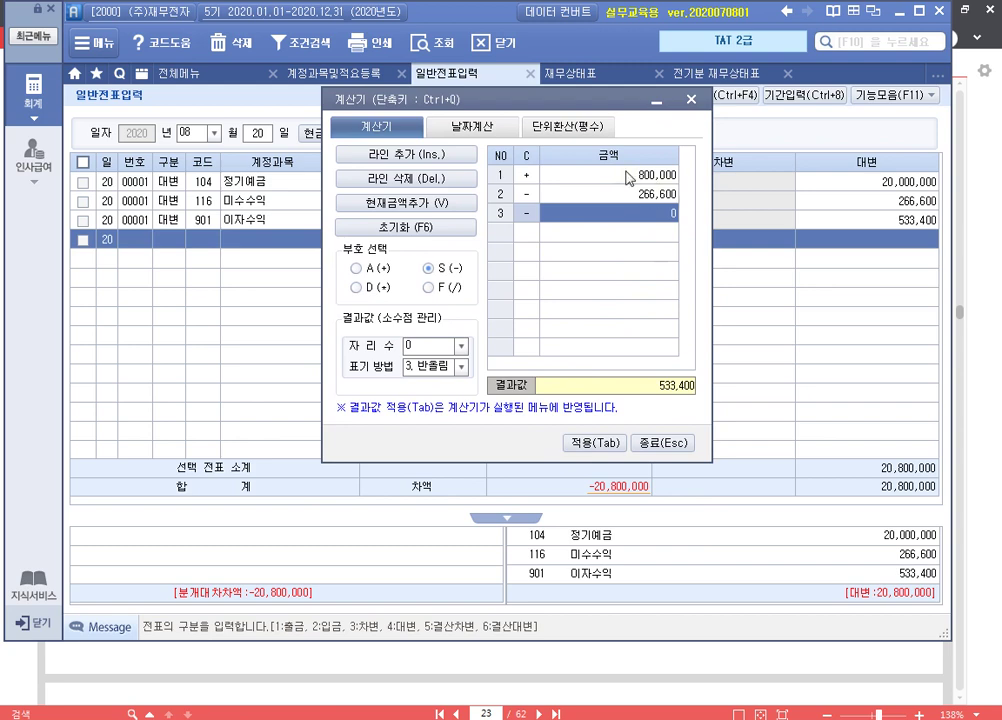
{"action": "left_click", "coordinate": [701, 680]}
{"action": "left_click_drag", "start_coordinate": [463, 106], "coordinate": [548, 332]}
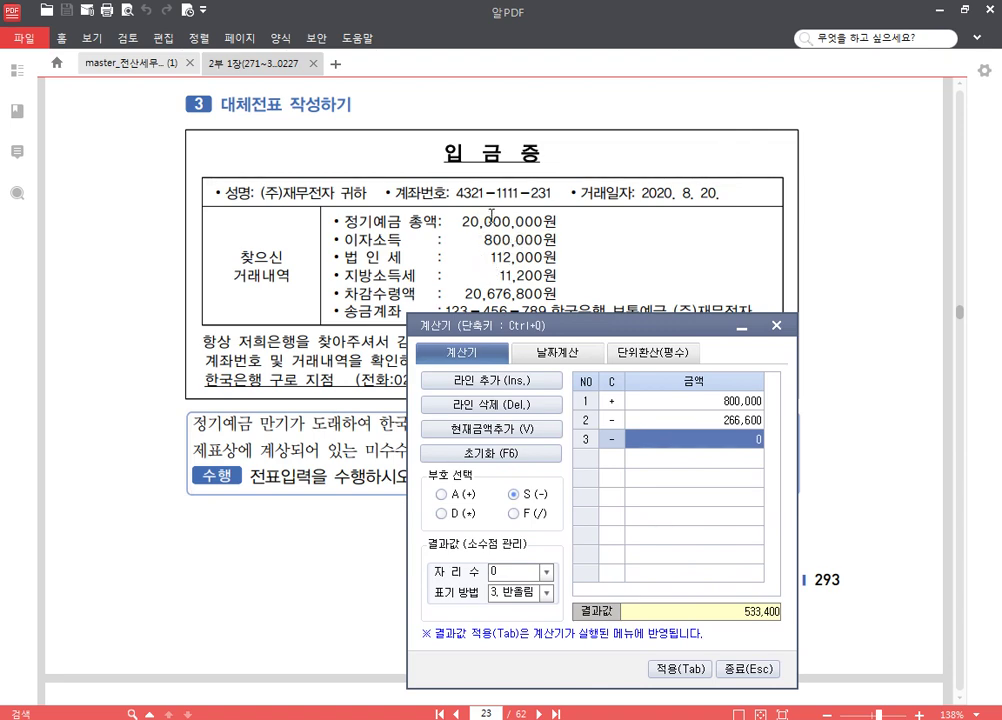
{"action": "left_click_drag", "start_coordinate": [555, 325], "coordinate": [566, 139]}
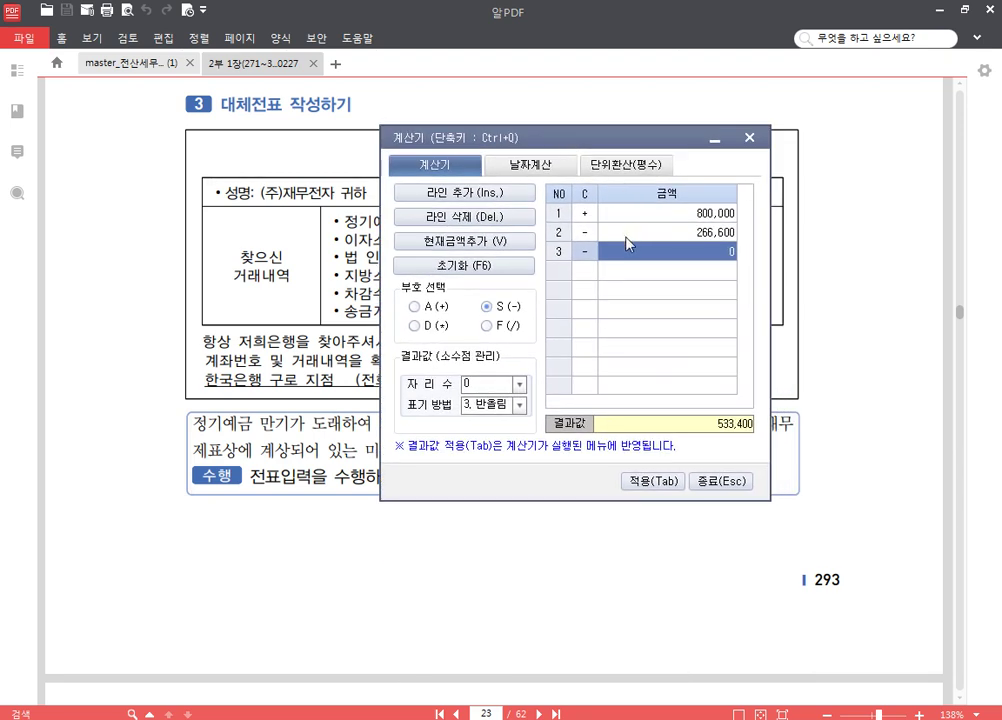
{"action": "left_click", "coordinate": [650, 234]}
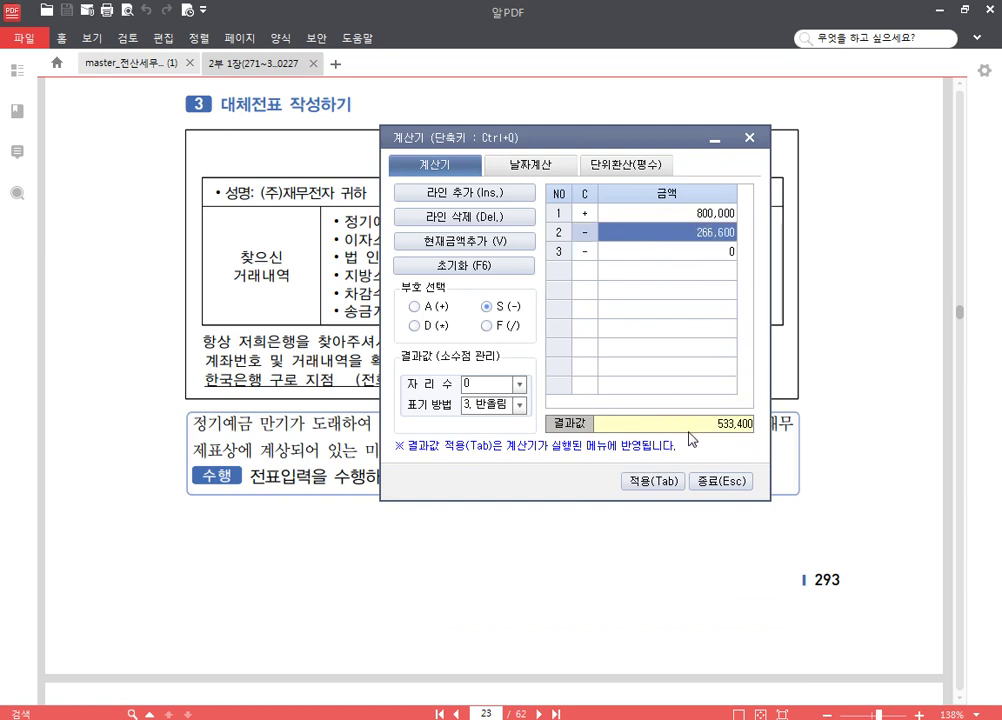
{"action": "left_click", "coordinate": [748, 138]}
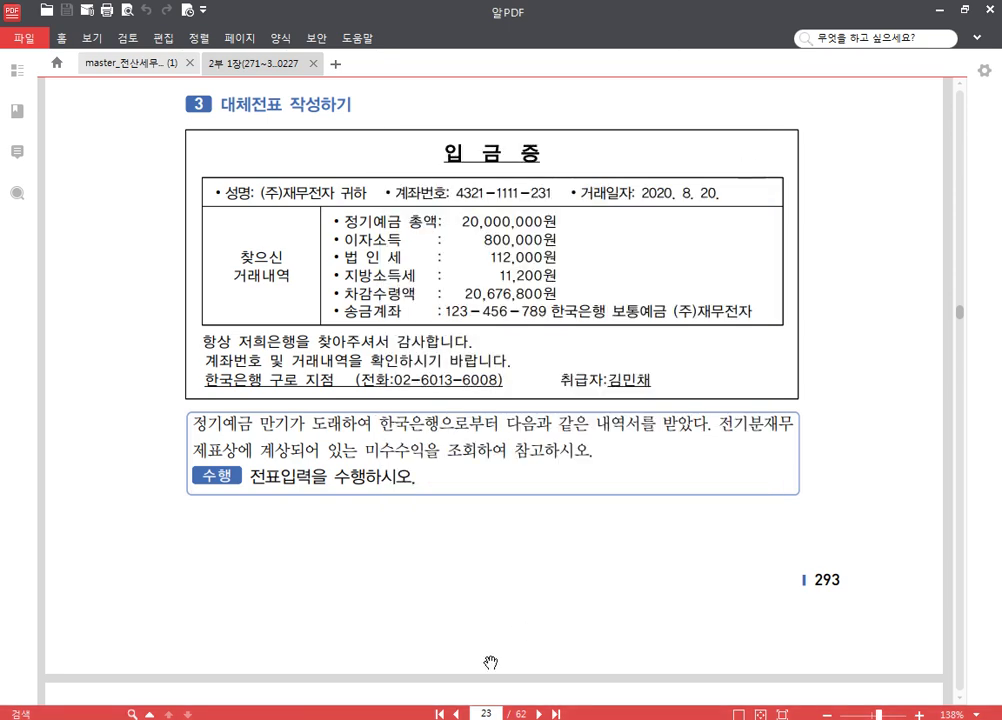
{"action": "left_click", "coordinate": [290, 700]}
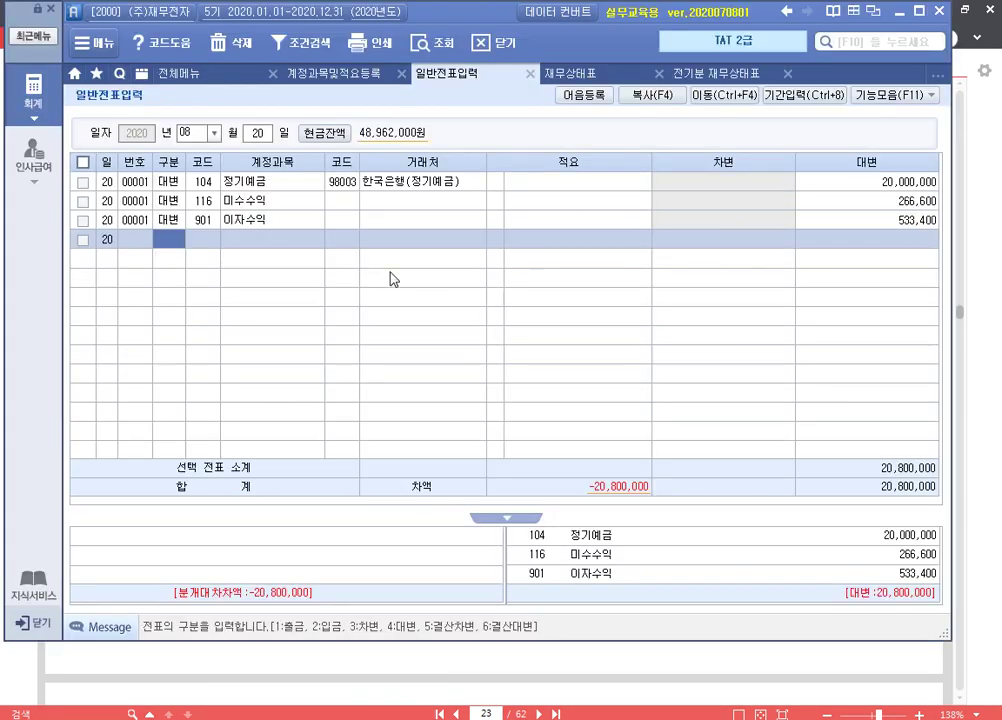
Enter a 차변 line for account 103 보통예금 with 거래처 한국은행(보통), no 적요 and an amount of 20,676,800.
{"action": "type", "text": "3"}
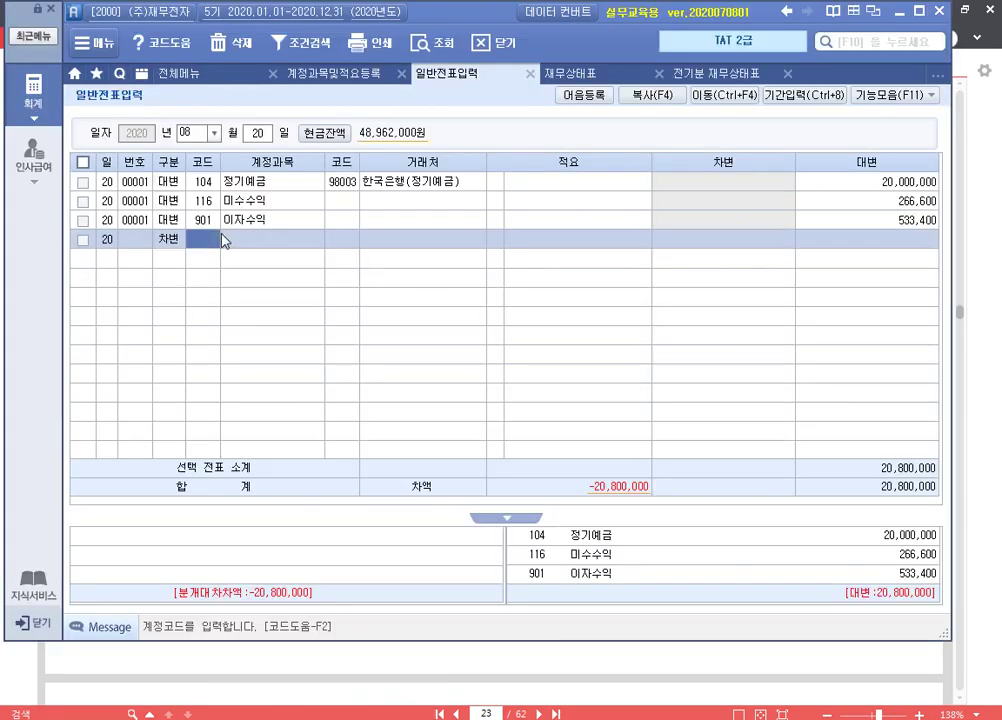
{"action": "type", "text": "103"}
{"action": "key", "text": "Return"}
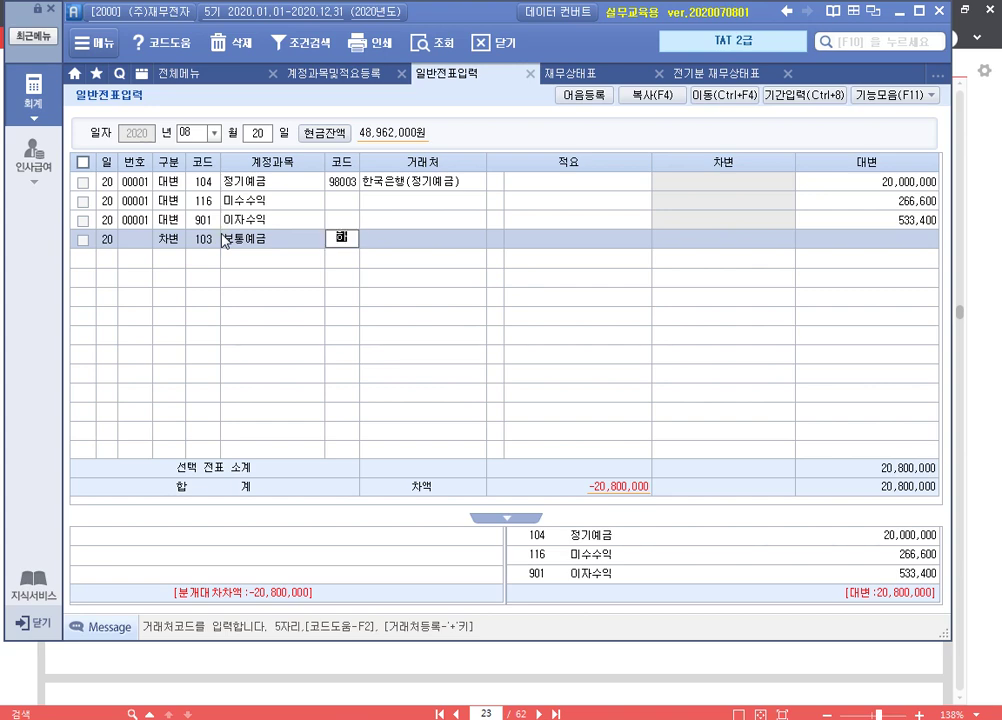
{"action": "type", "text": "한국"}
{"action": "key", "text": "Return"}
{"action": "key", "text": "Return"}
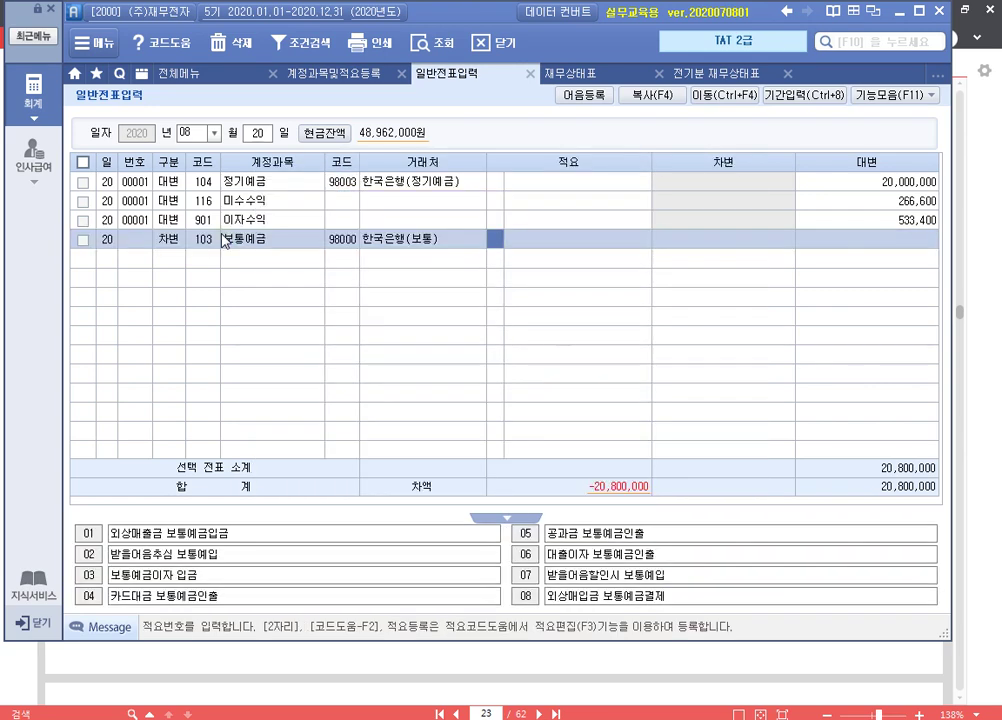
{"action": "key", "text": "Return"}
{"action": "key", "text": "Return"}
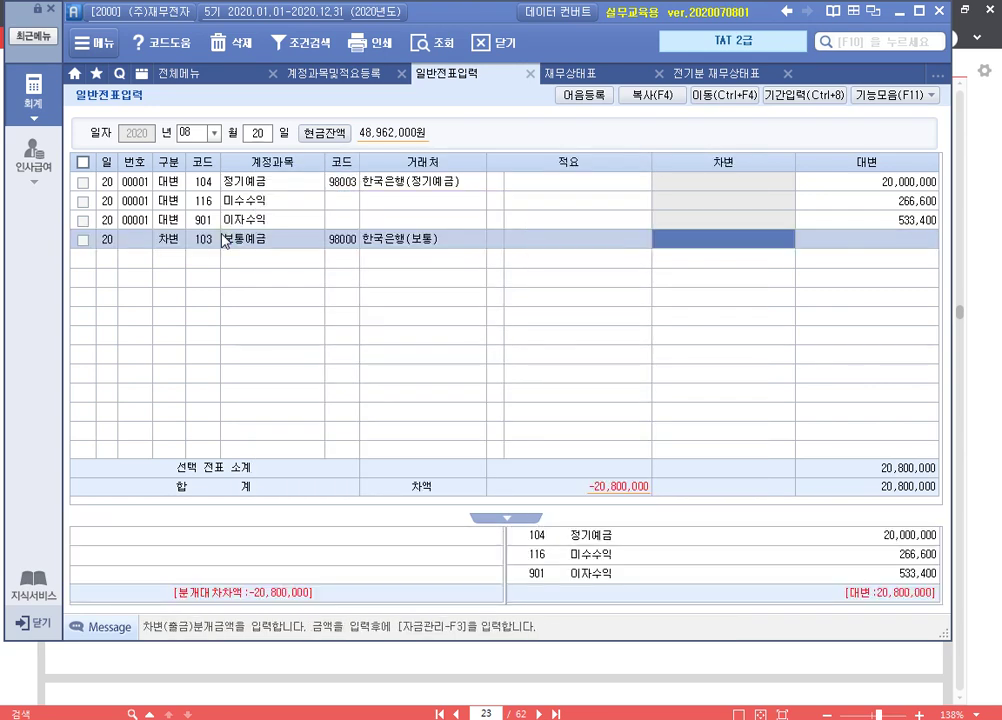
{"action": "type", "text": "20,"}
{"action": "type", "text": "67"}
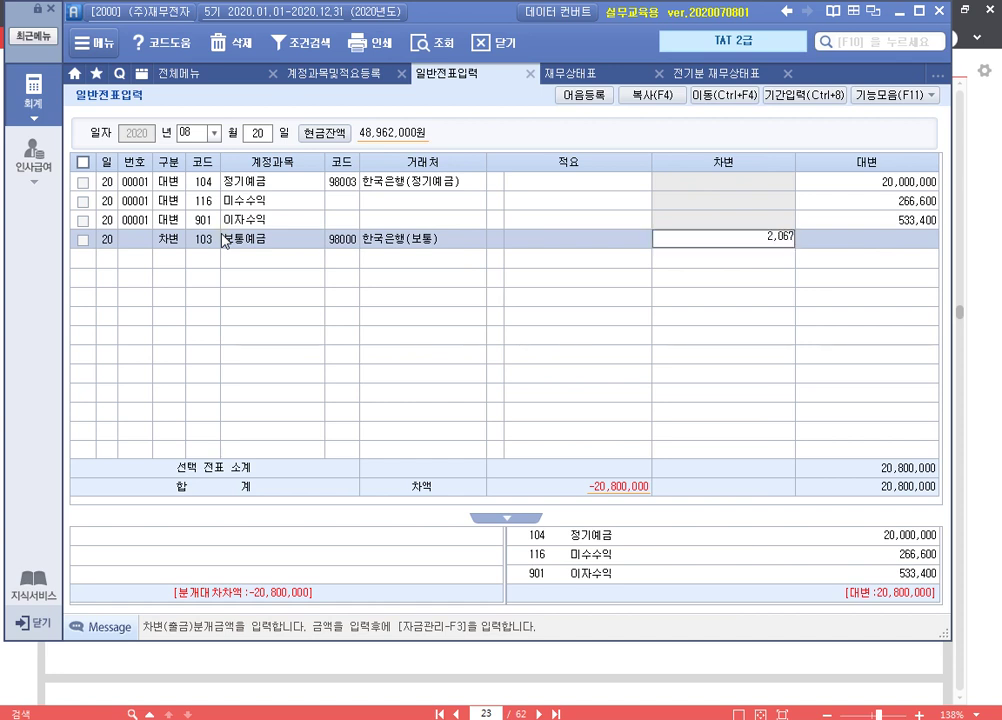
{"action": "type", "text": "6,800"}
{"action": "key", "text": "Return"}
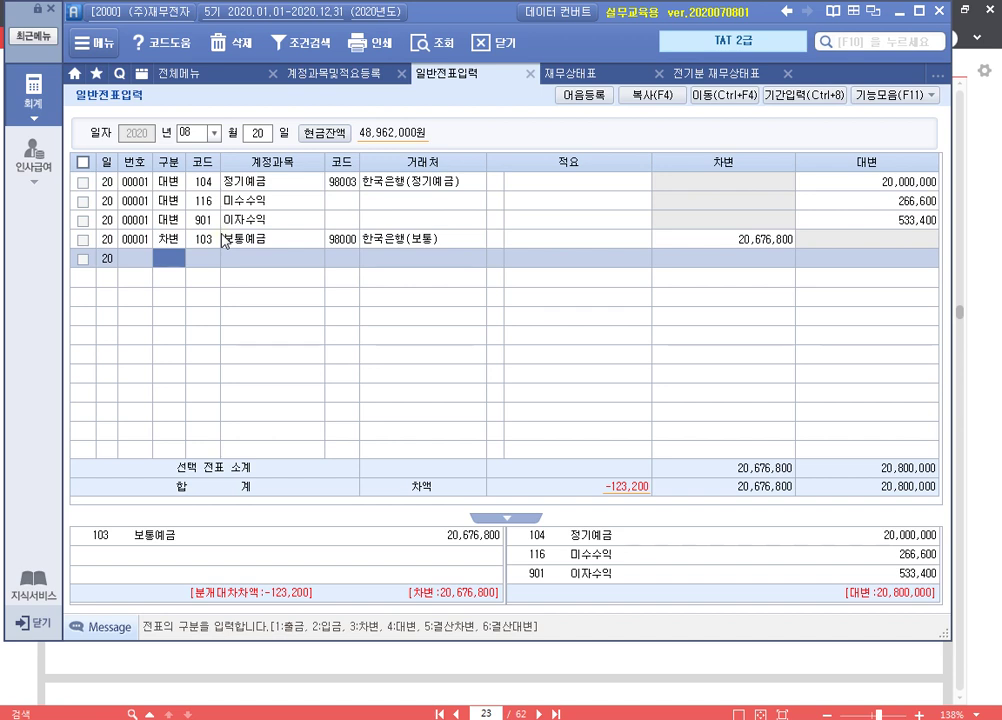
Add a second 차변 line for account 136 선납세금 to the August 20 voucher.
{"action": "type", "text": "3"}
{"action": "key", "text": "Return"}
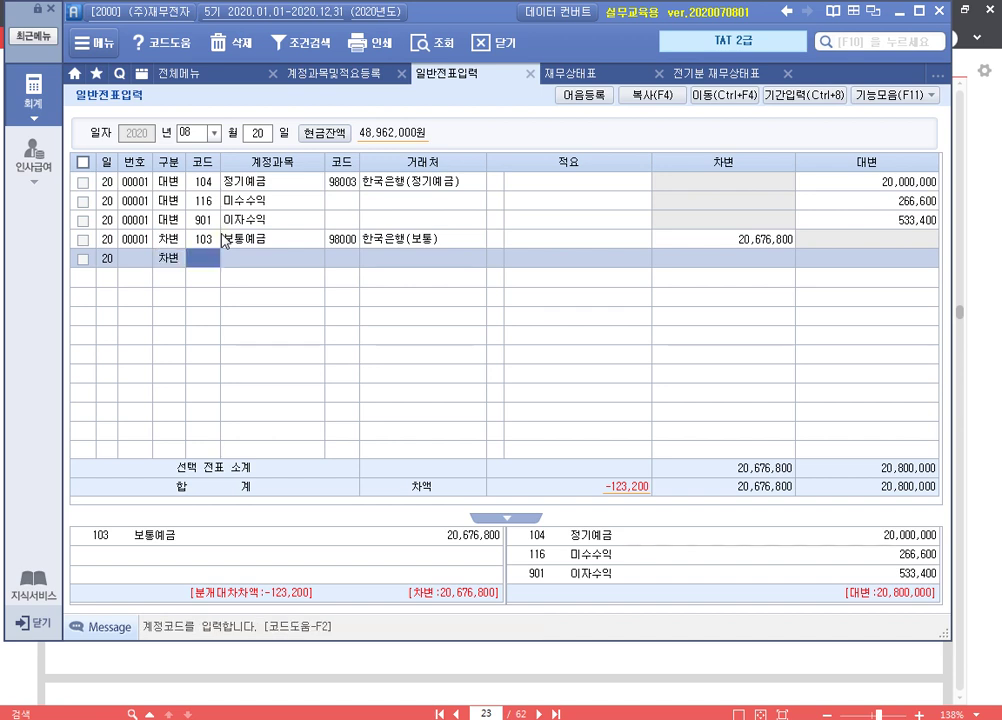
{"action": "type", "text": "136"}
{"action": "key", "text": "Return"}
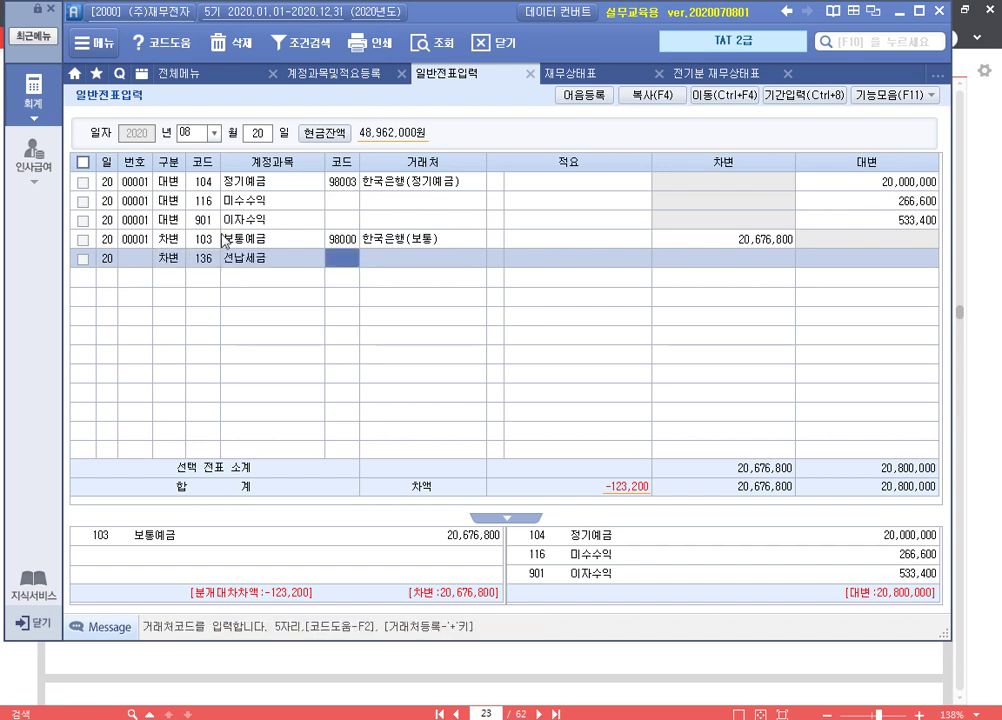
Enter 123,200 as the debit amount of the 136 선납세금 line in the August 20 voucher.
{"action": "key", "text": "Return"}
{"action": "key", "text": "Return"}
{"action": "key", "text": "Return"}
{"action": "key", "text": "Return"}
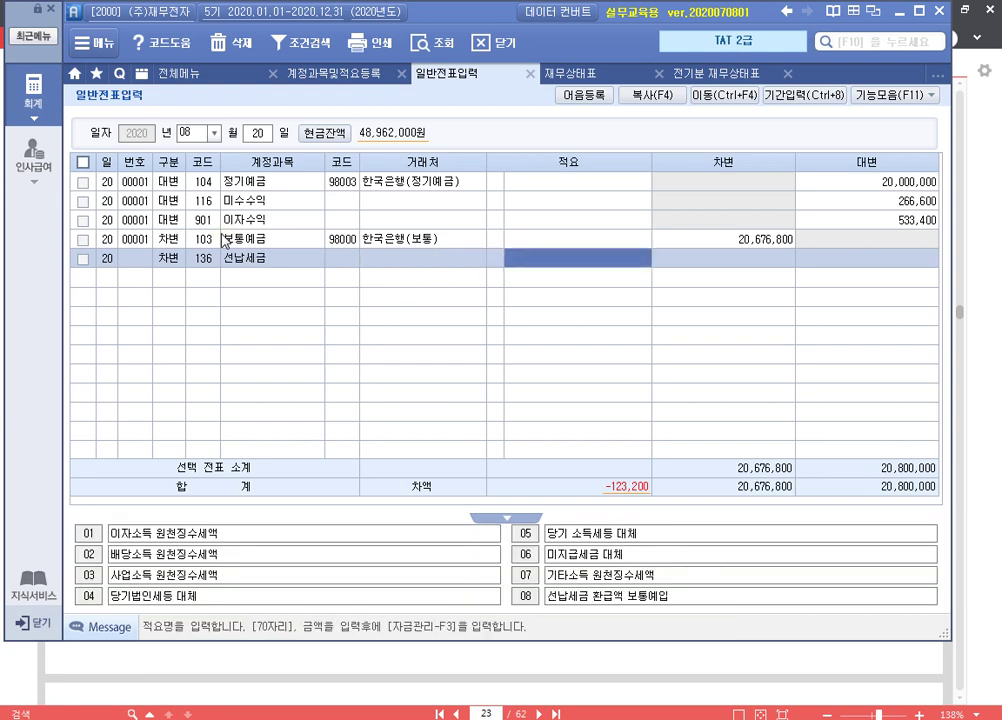
{"action": "type", "text": "123,200"}
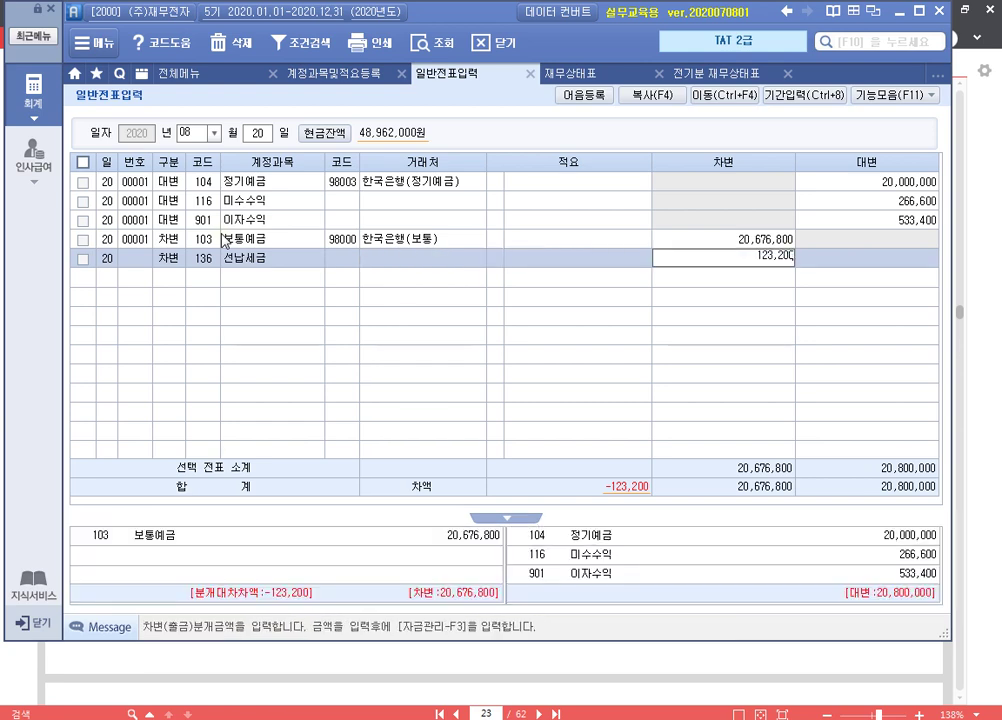
{"action": "key", "text": "Return"}
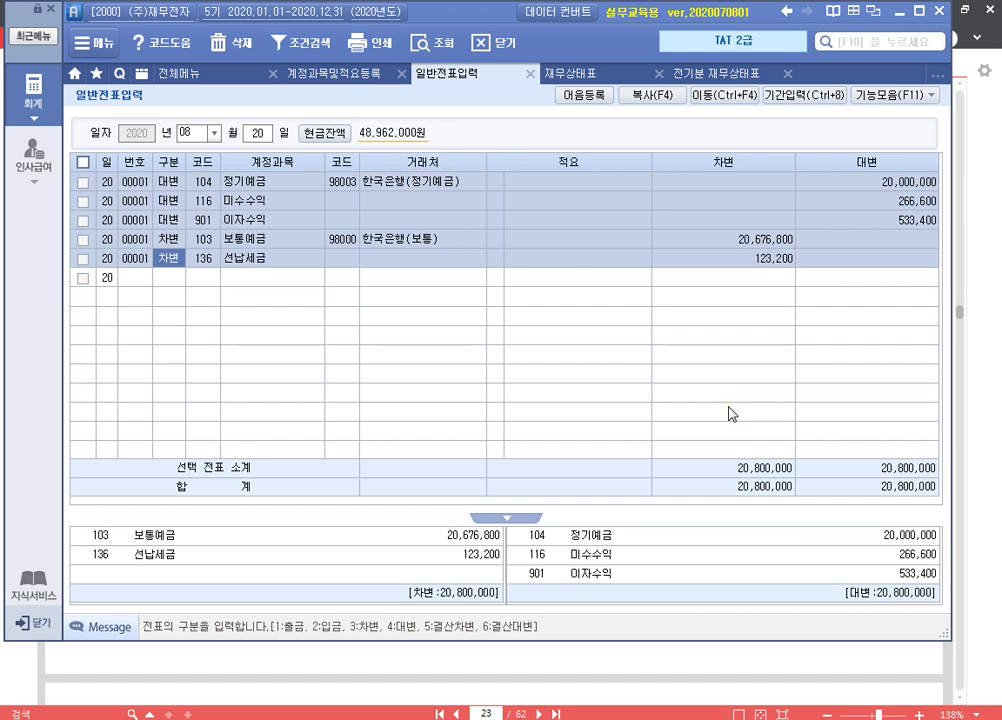
Read exercise 4 in the PDF workbook and set the voucher date to August 31 in 일반전표입력.
{"action": "left_click", "coordinate": [742, 692]}
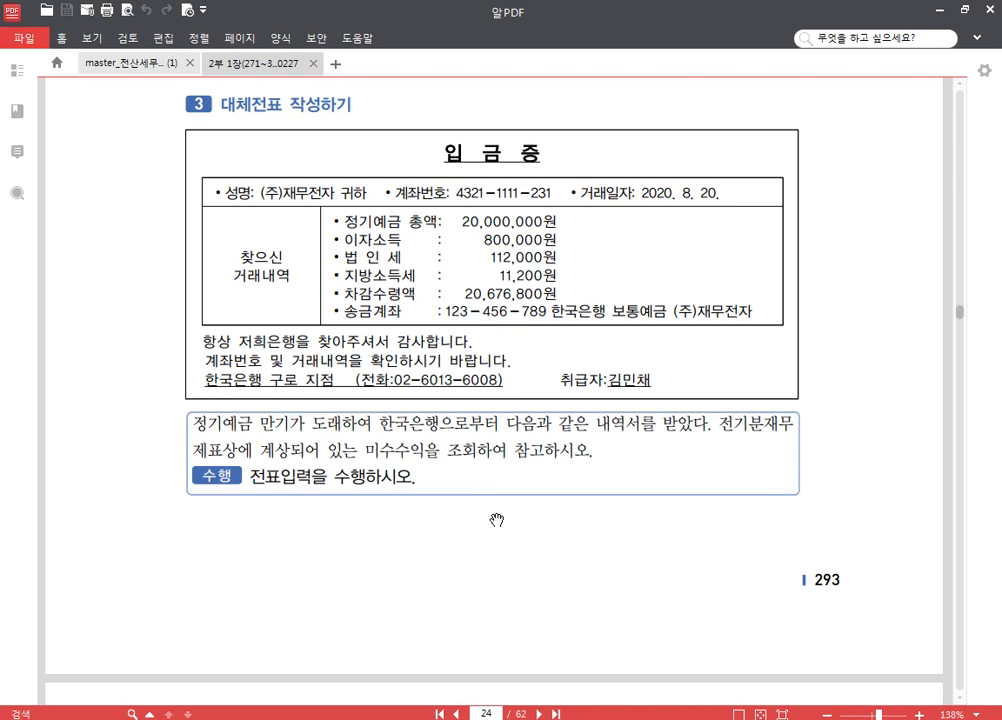
{"action": "scroll", "coordinate": [497, 519], "scroll_direction": "down", "scroll_amount": 5}
{"action": "scroll", "coordinate": [526, 328], "scroll_direction": "down", "scroll_amount": 3}
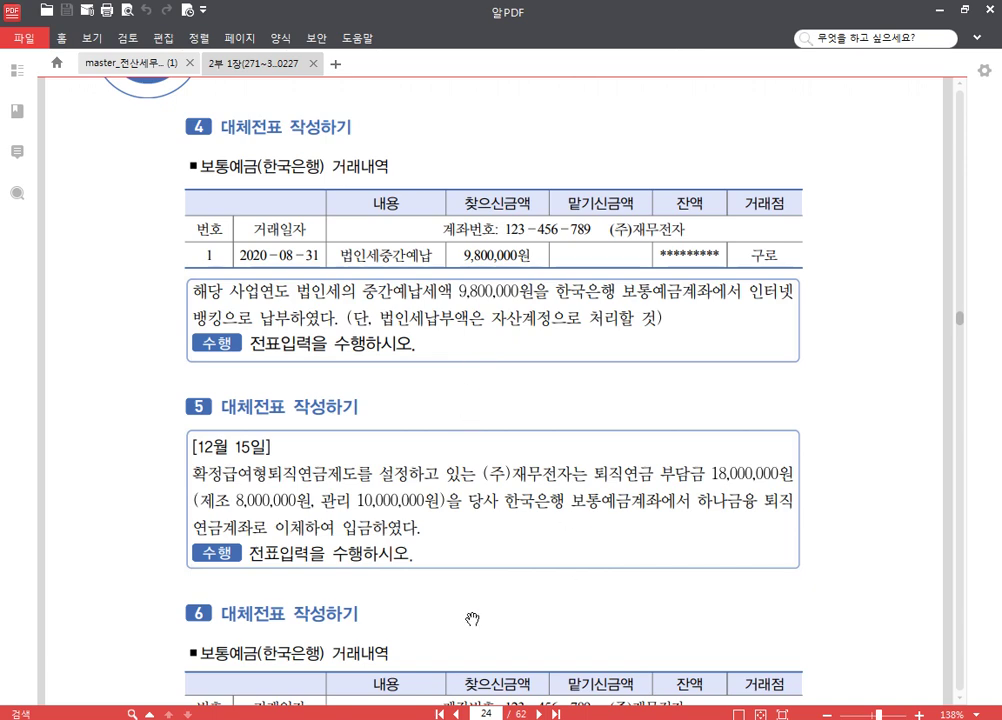
{"action": "key", "text": "alt+Tab"}
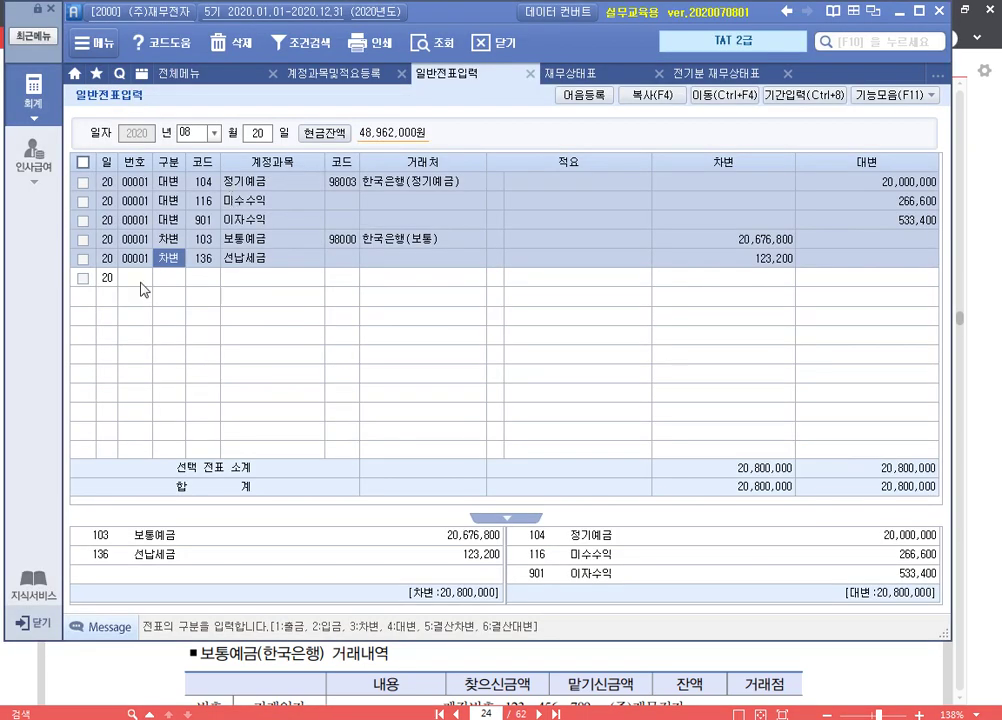
{"action": "left_click", "coordinate": [262, 133]}
{"action": "type", "text": "31"}
{"action": "key", "text": "Return"}
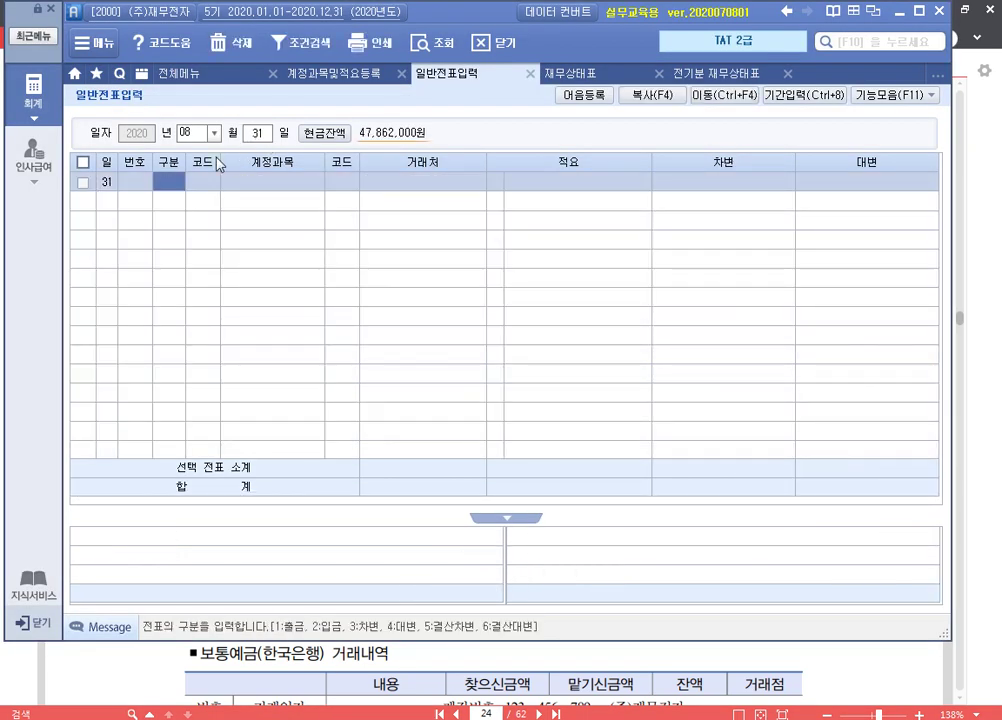
Enter a credit line for account 103 보통예금 with 한국은행(보통) as the partner and an amount of 9,800,000.
{"action": "type", "text": "4"}
{"action": "key", "text": "Return"}
{"action": "type", "text": "103"}
{"action": "key", "text": "Return"}
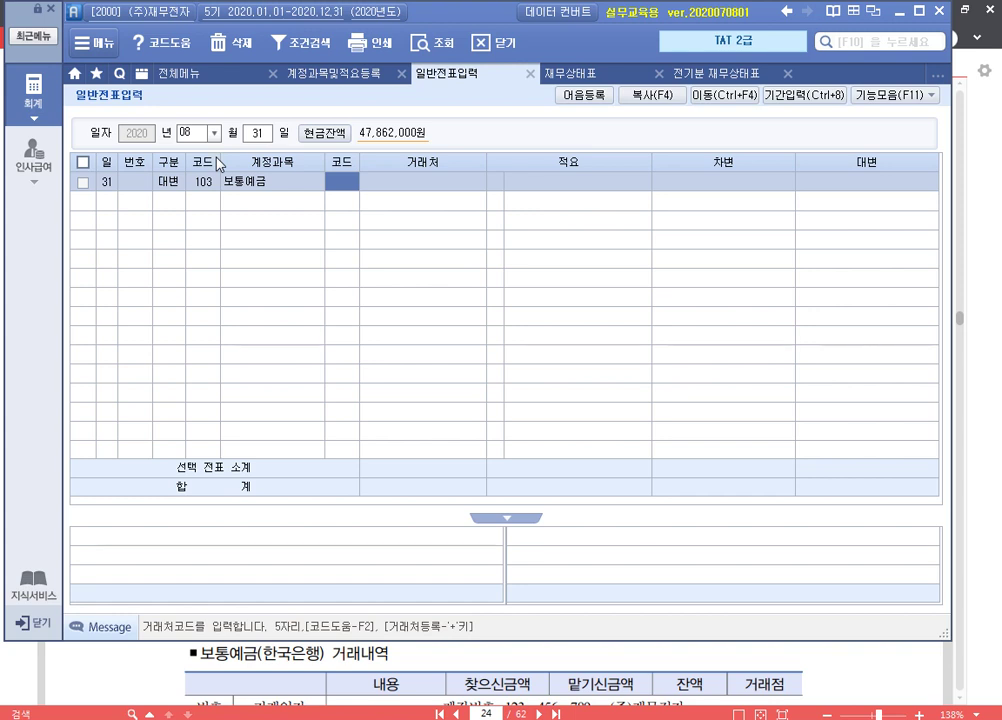
{"action": "type", "text": "한국"}
{"action": "key", "text": "Return"}
{"action": "key", "text": "Down"}
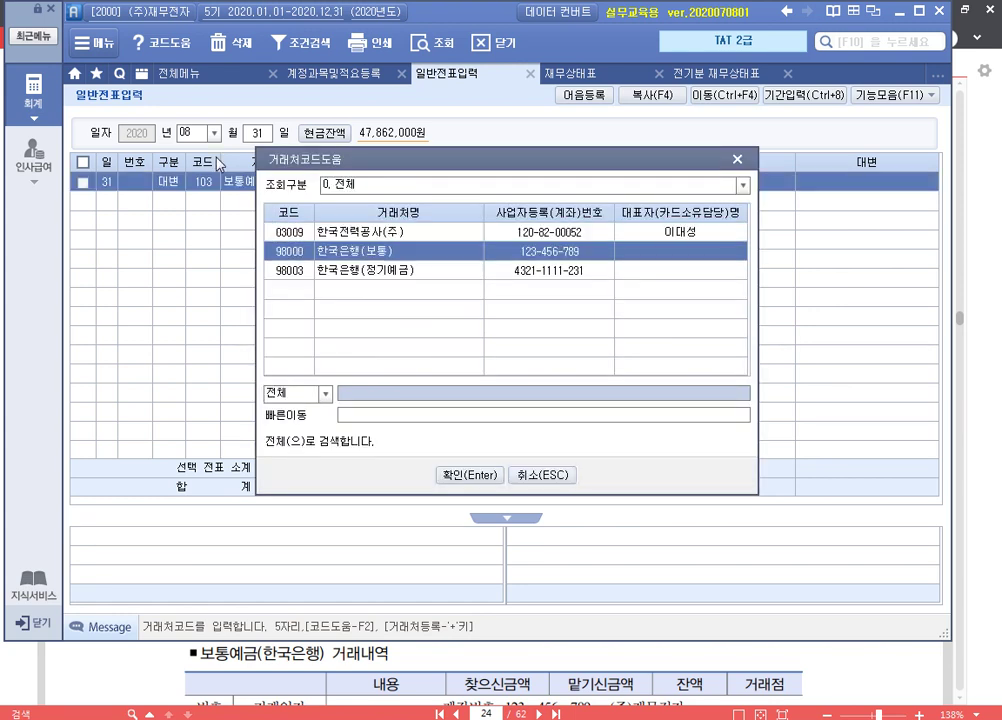
{"action": "key", "text": "Return"}
{"action": "key", "text": "Return"}
{"action": "type", "text": "9800000"}
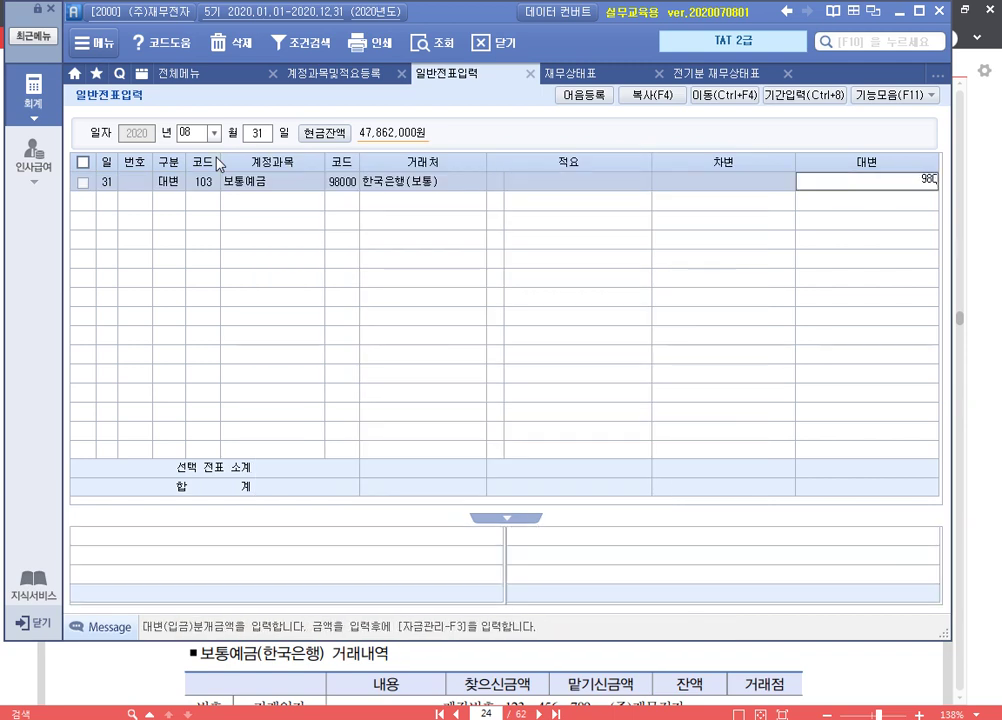
{"action": "key", "text": "Return"}
Add a debit line for account 136 선납세금 with an amount of 9,800,000 and no partner.
{"action": "type", "text": "3"}
{"action": "key", "text": "Return"}
{"action": "type", "text": "136"}
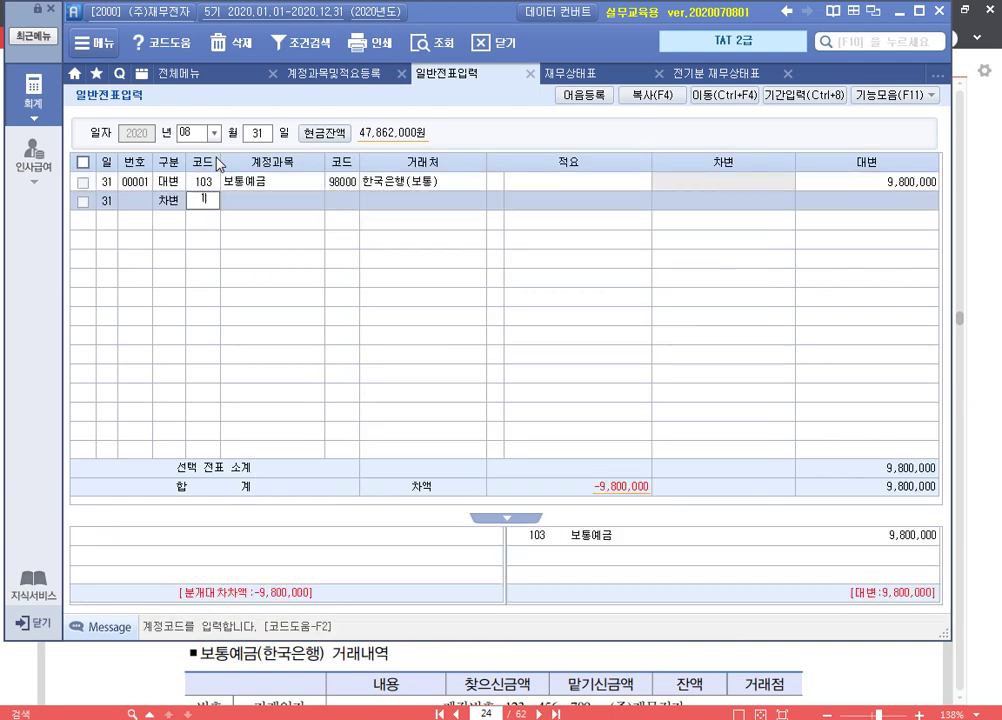
{"action": "key", "text": "Return"}
{"action": "key", "text": "Return"}
{"action": "key", "text": "Return"}
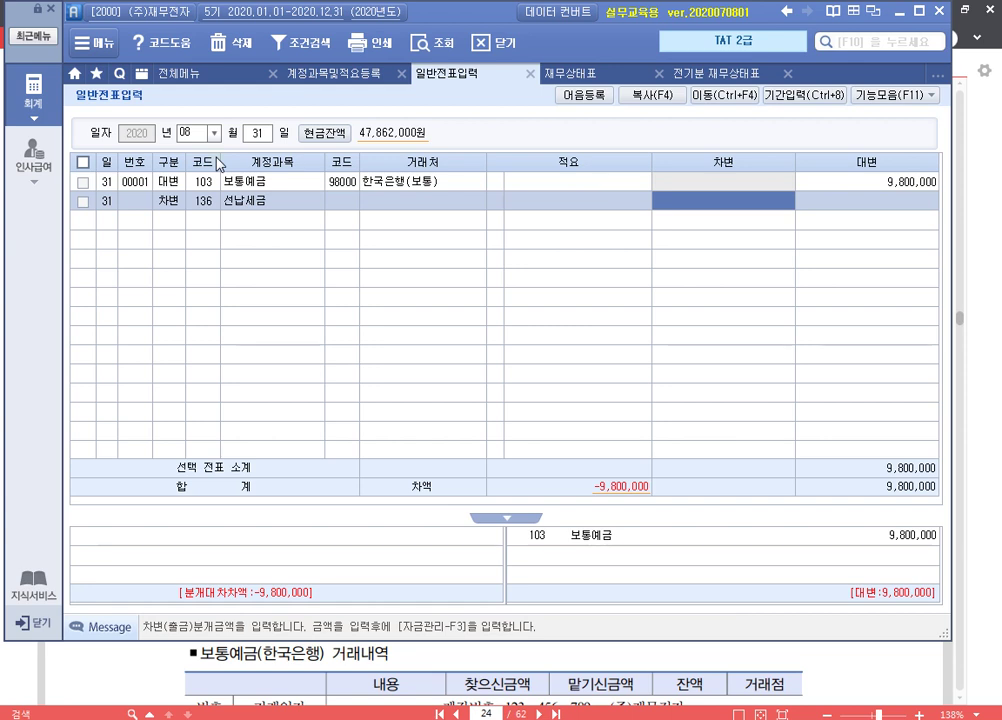
{"action": "type", "text": "9800000"}
{"action": "key", "text": "Return"}
{"action": "key", "text": "Up"}
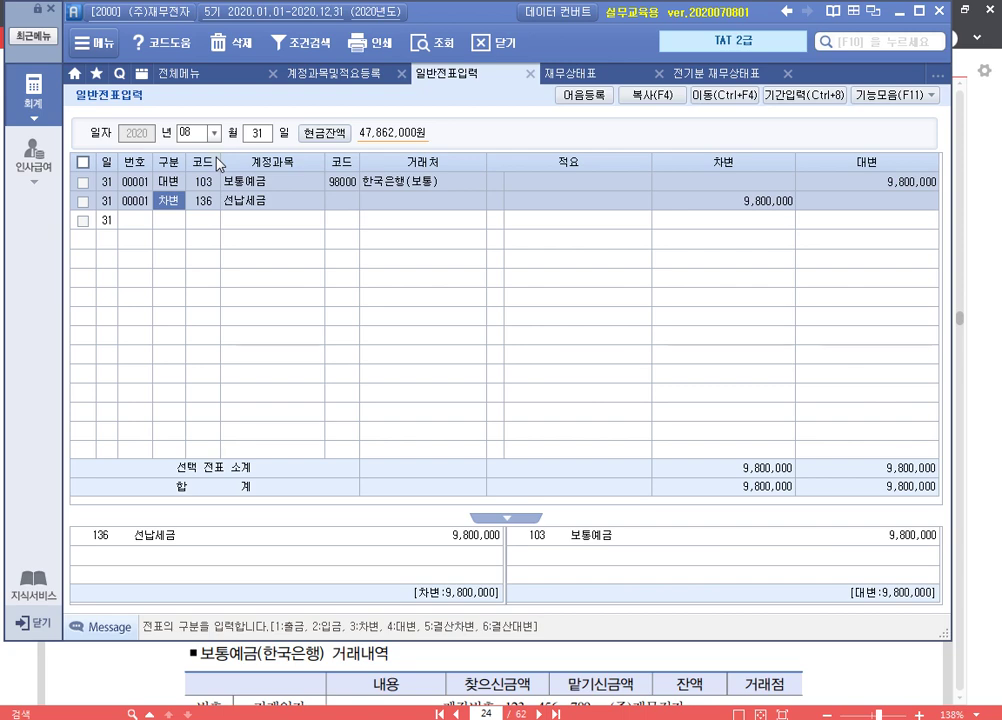
Read exercise 5 in the PDF workbook and set the voucher date to December 15 in 일반전표입력.
{"action": "left_click", "coordinate": [820, 667]}
{"action": "scroll", "coordinate": [460, 400], "scroll_direction": "down", "scroll_amount": 3}
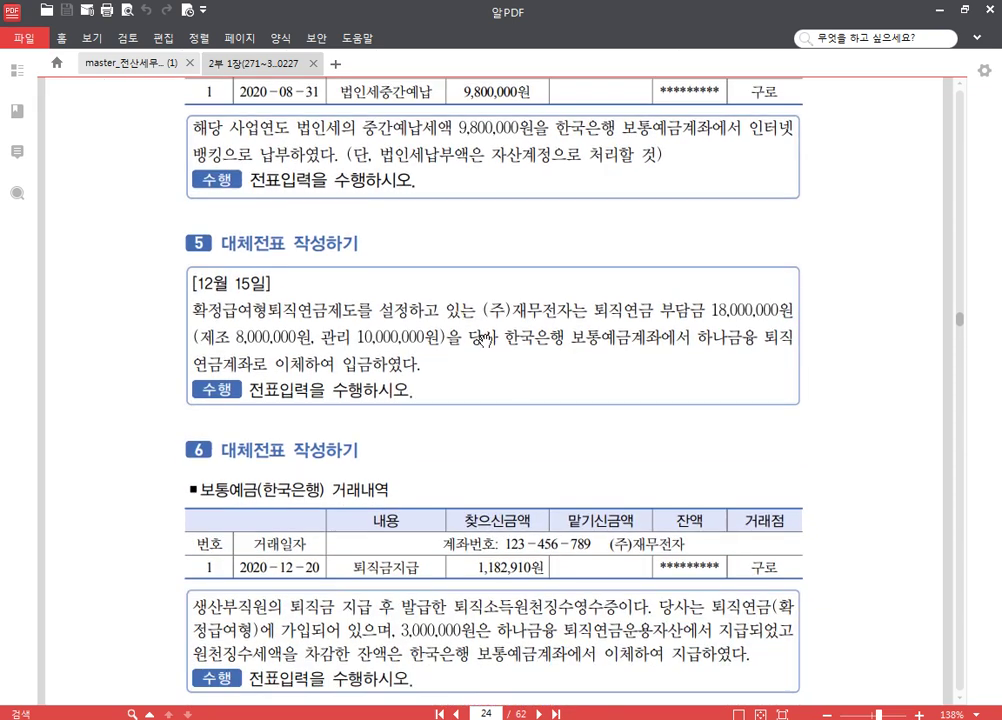
{"action": "scroll", "coordinate": [430, 420], "scroll_direction": "down", "scroll_amount": 2}
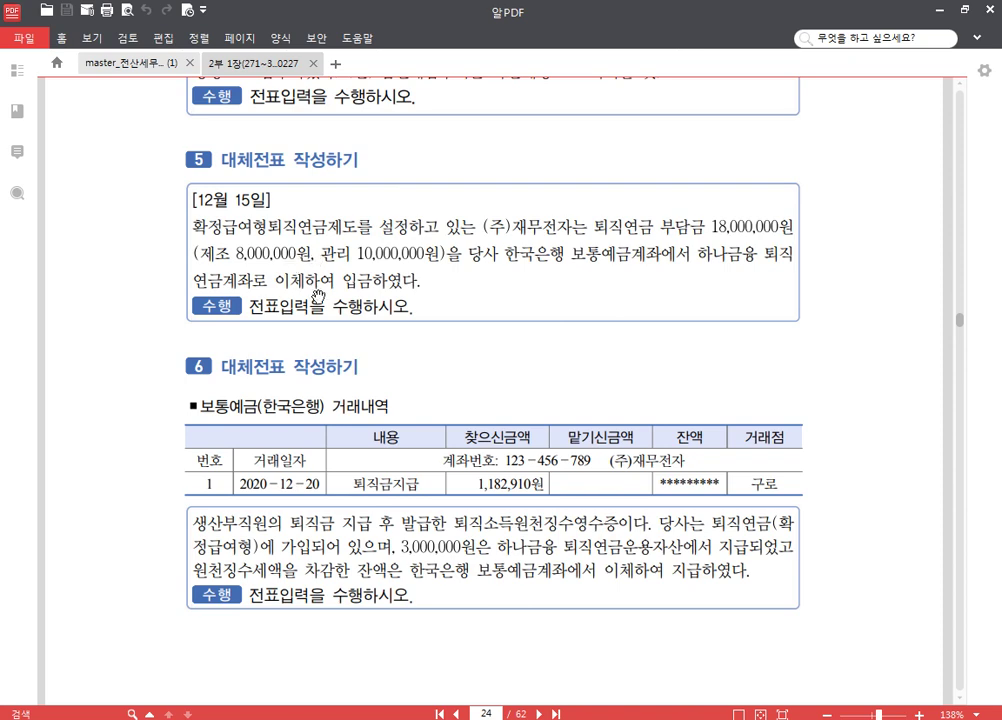
{"action": "left_click_drag", "start_coordinate": [593, 389], "coordinate": [595, 331]}
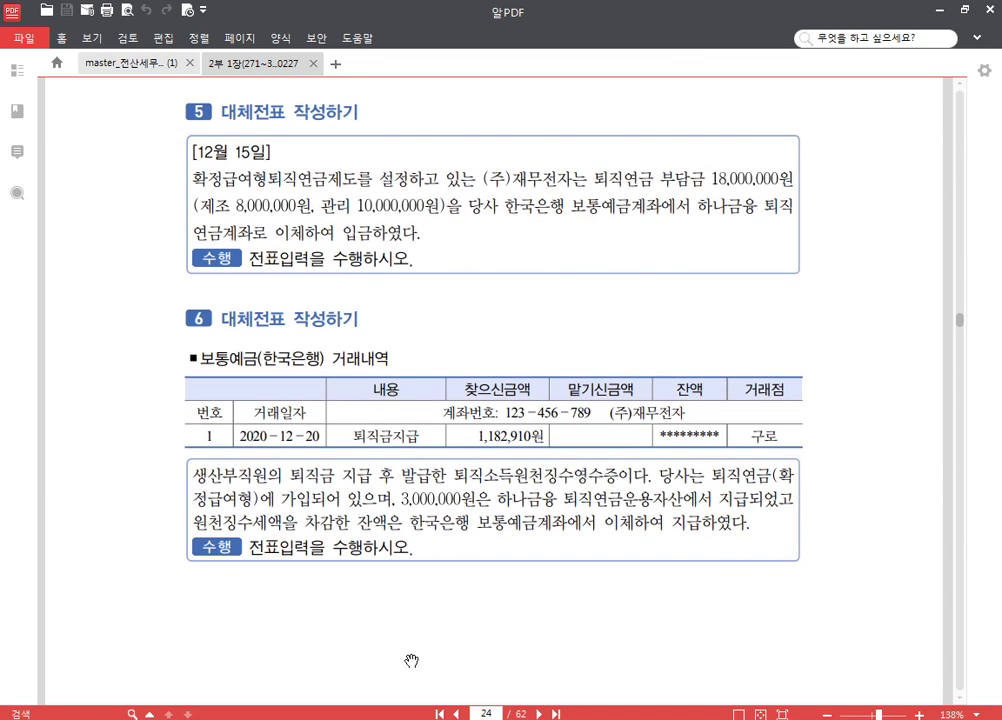
{"action": "key", "text": "alt+Tab"}
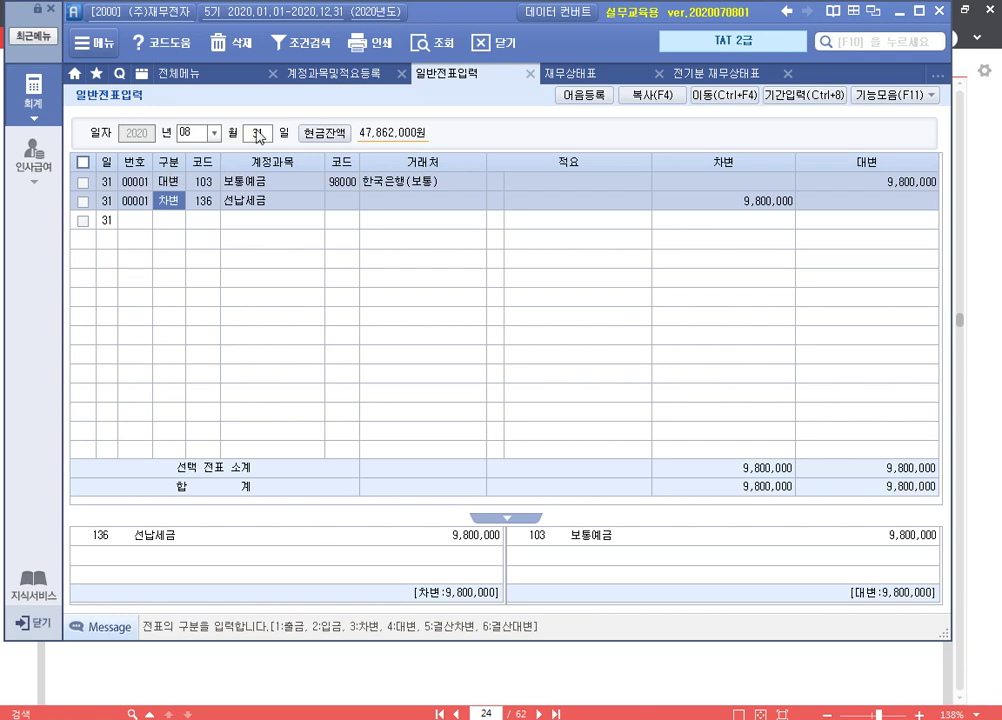
{"action": "left_click", "coordinate": [195, 133]}
{"action": "type", "text": "12"}
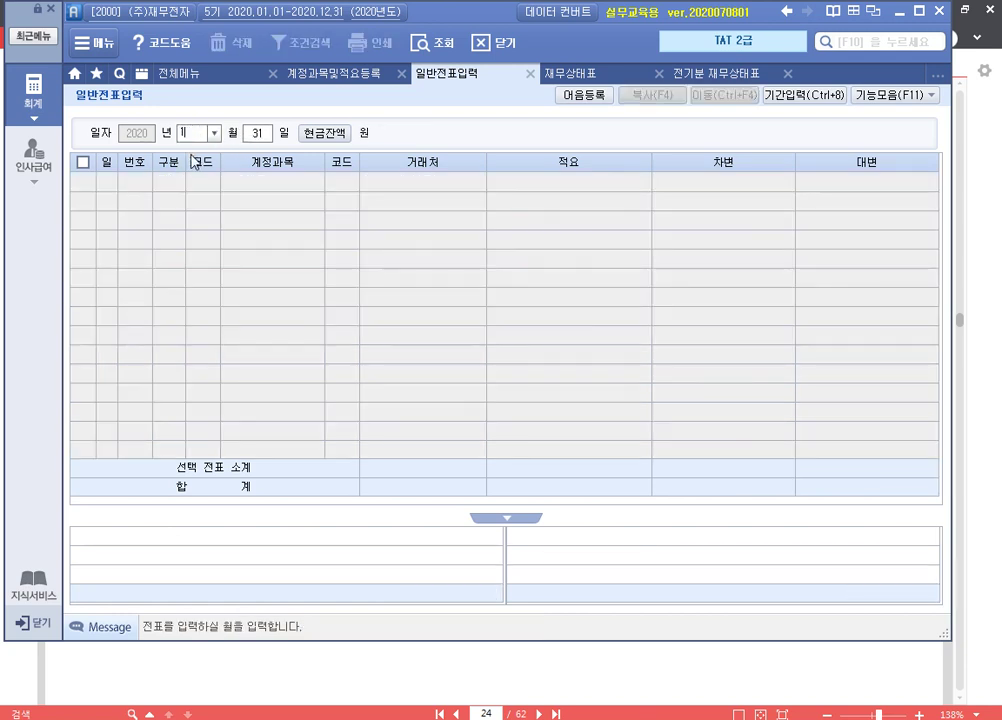
{"action": "type", "text": "15"}
{"action": "key", "text": "Return"}
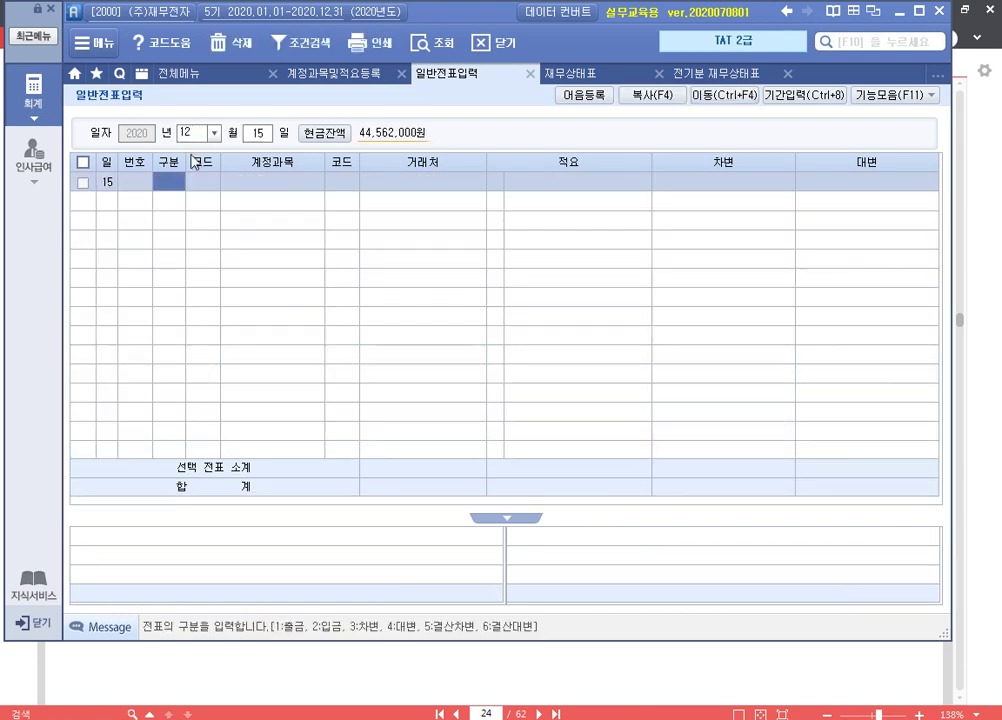
Enter a debit line for account 198 퇴직연금운용자산 with 하나금융(퇴직연금) as the partner and an amount of 18,000,000.
{"action": "type", "text": "3"}
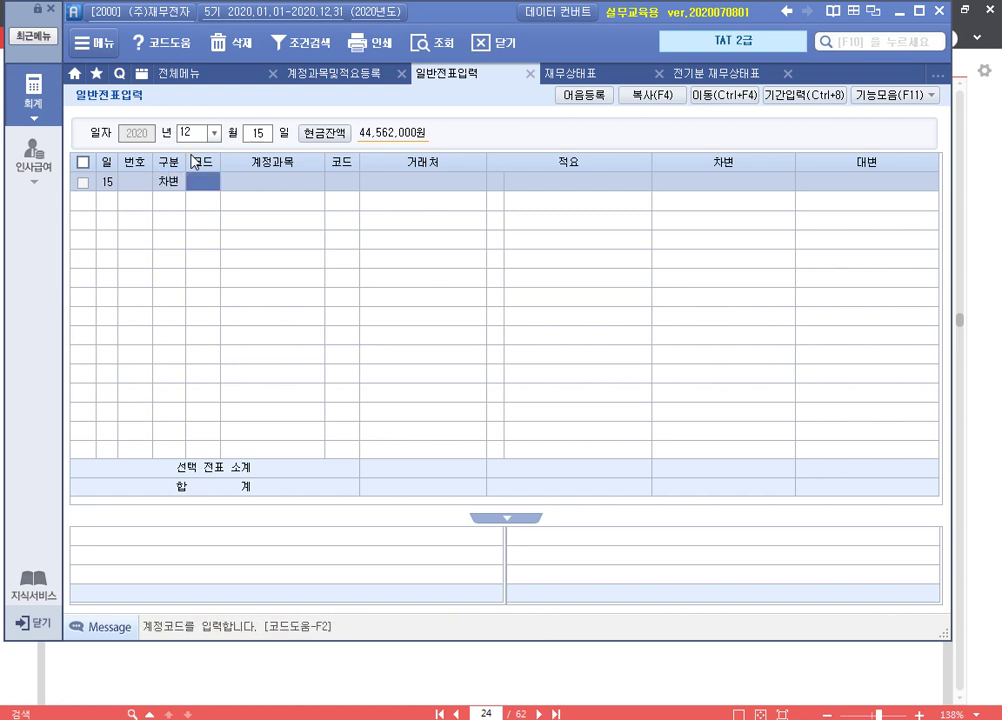
{"action": "type", "text": "퇴직"}
{"action": "key", "text": "Return"}
{"action": "key", "text": "Down"}
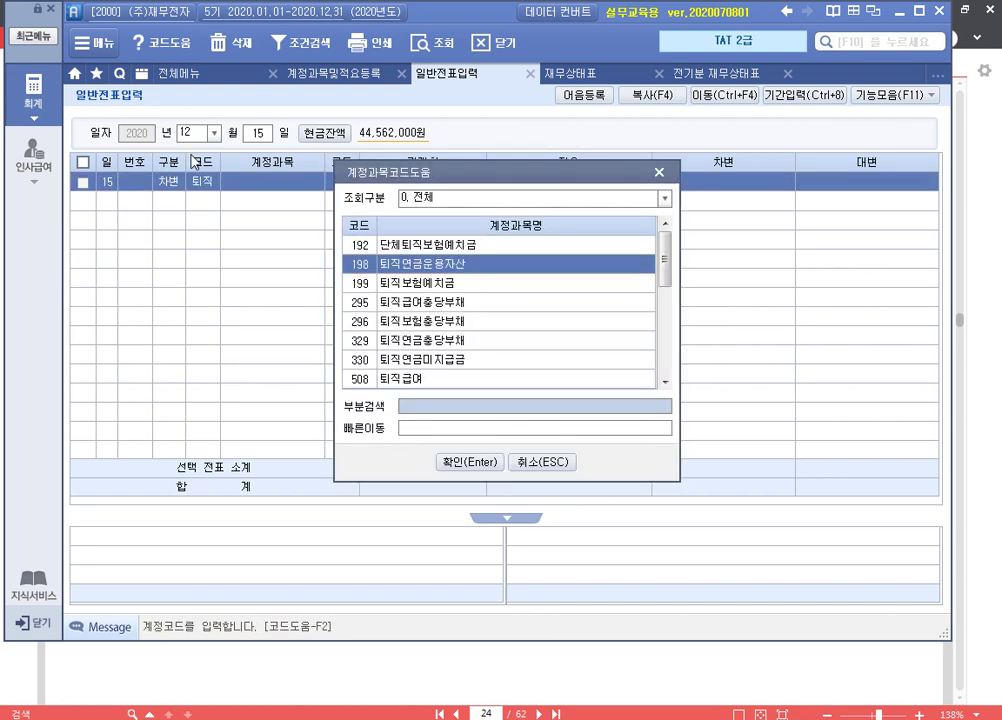
{"action": "key", "text": "Return"}
{"action": "type", "text": "하나"}
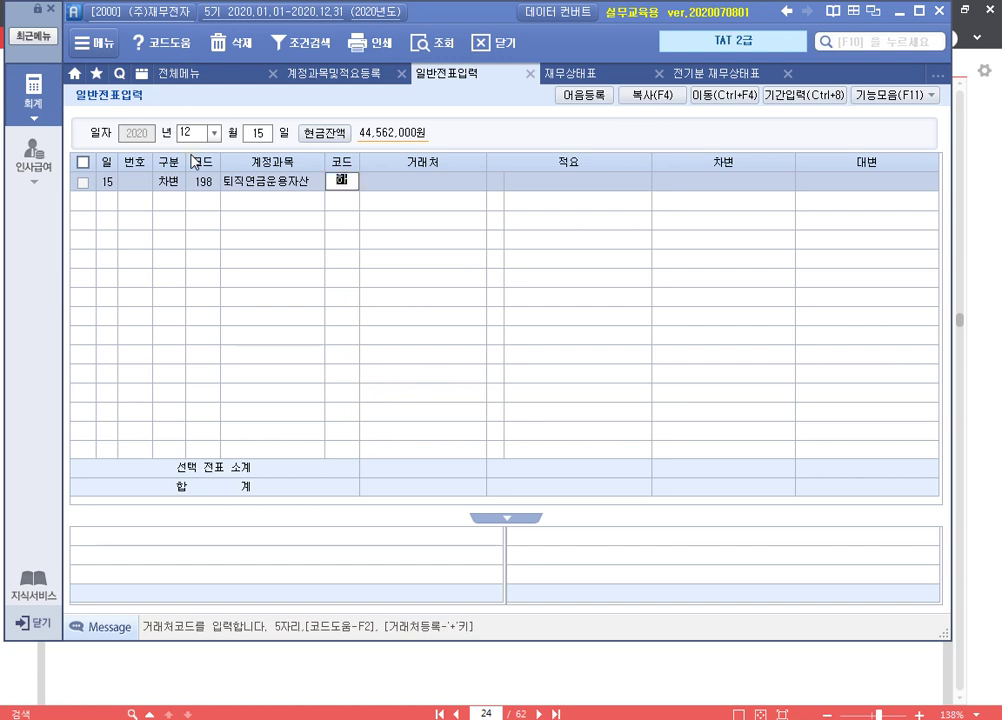
{"action": "key", "text": "Return"}
{"action": "key", "text": "Down"}
{"action": "key", "text": "Return"}
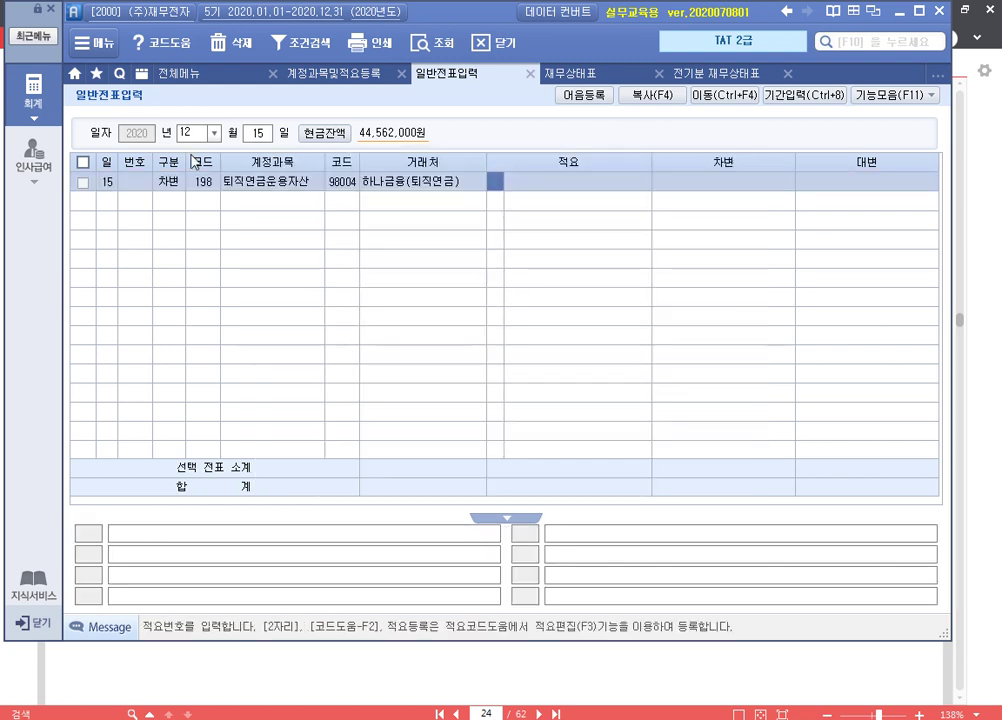
{"action": "key", "text": "Return"}
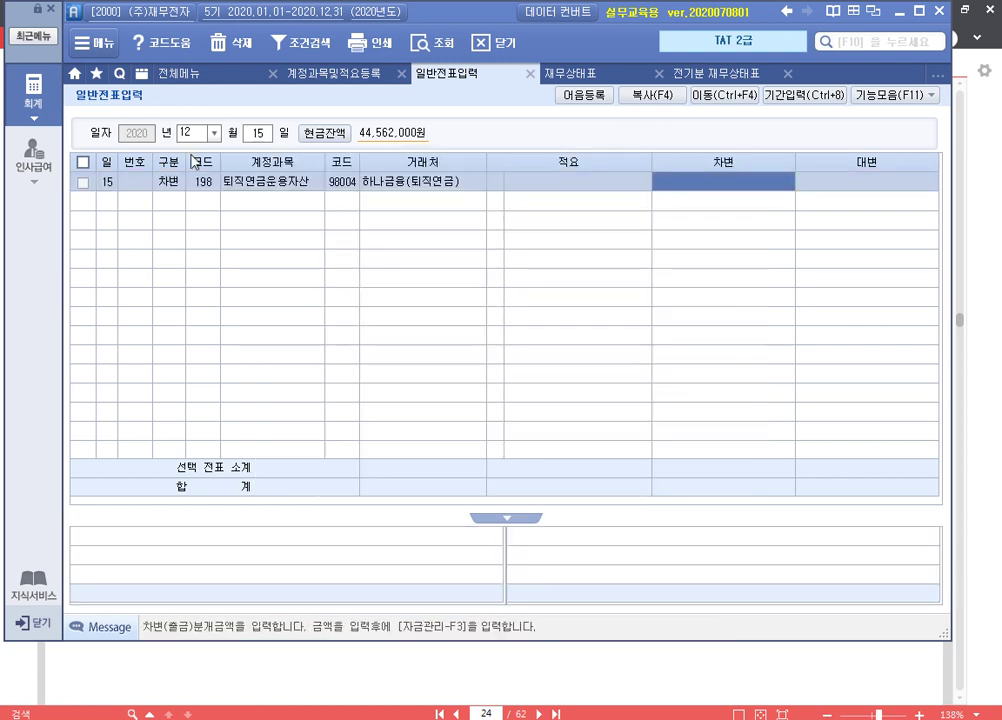
{"action": "type", "text": "18000000"}
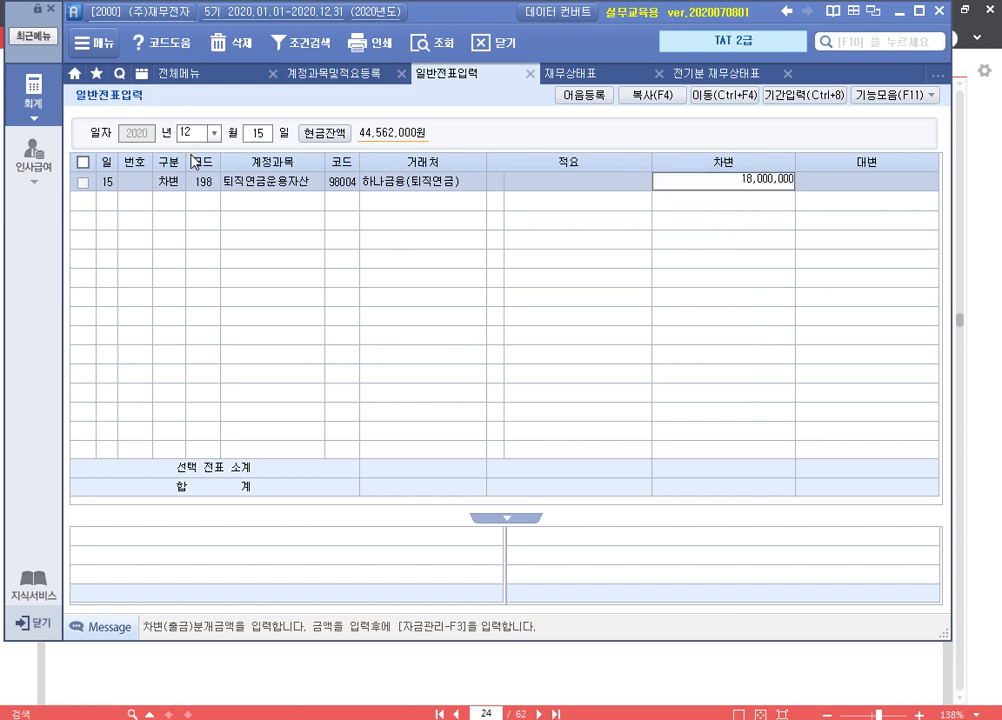
{"action": "key", "text": "Return"}
Add a credit line for account 103 보통예금 with 한국은행(보통) as the partner and an amount of 18,000,000.
{"action": "type", "text": "4"}
{"action": "key", "text": "Return"}
{"action": "type", "text": "103"}
{"action": "key", "text": "Return"}
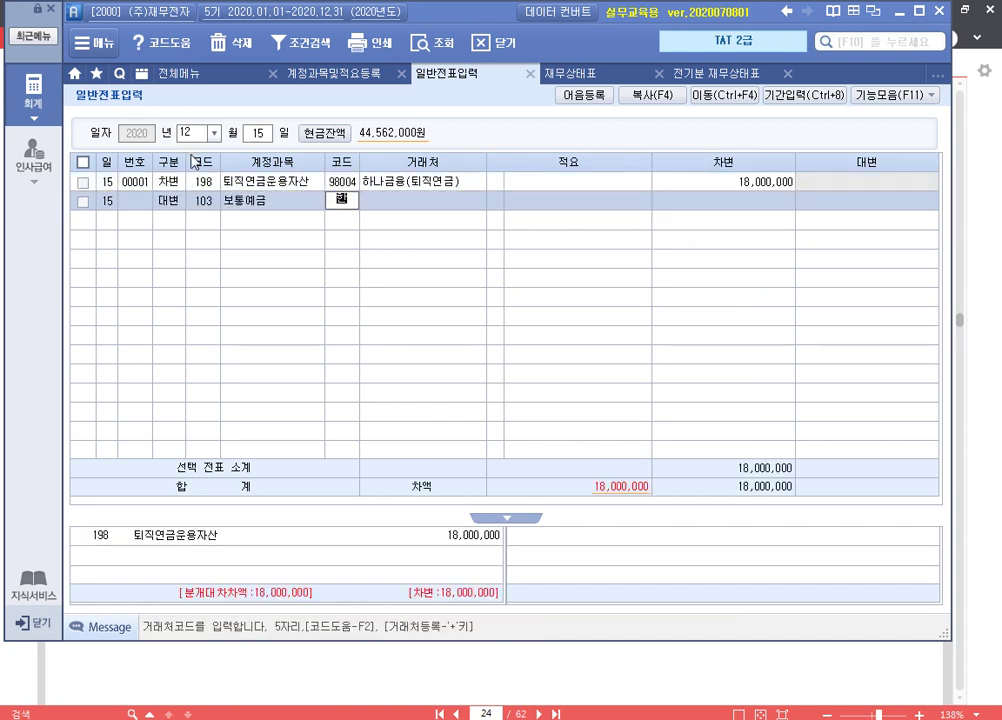
{"action": "key", "text": "F2"}
{"action": "key", "text": "Down"}
{"action": "key", "text": "Return"}
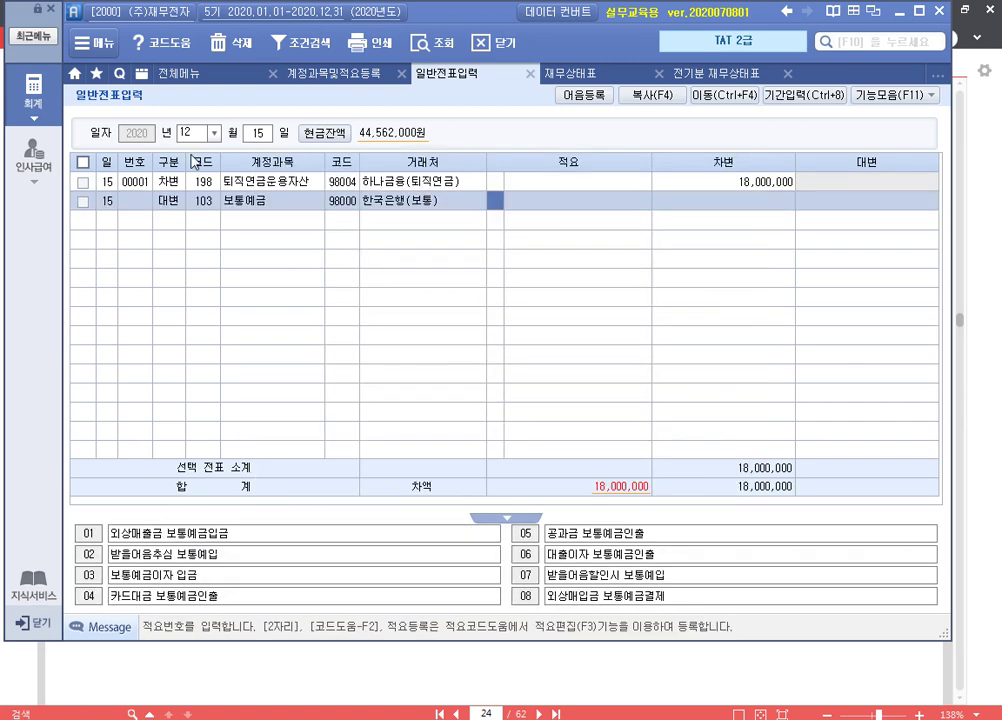
{"action": "key", "text": "Return"}
{"action": "type", "text": "18000000"}
{"action": "key", "text": "Return"}
{"action": "type", "text": "4"}
{"action": "key", "text": "Return"}
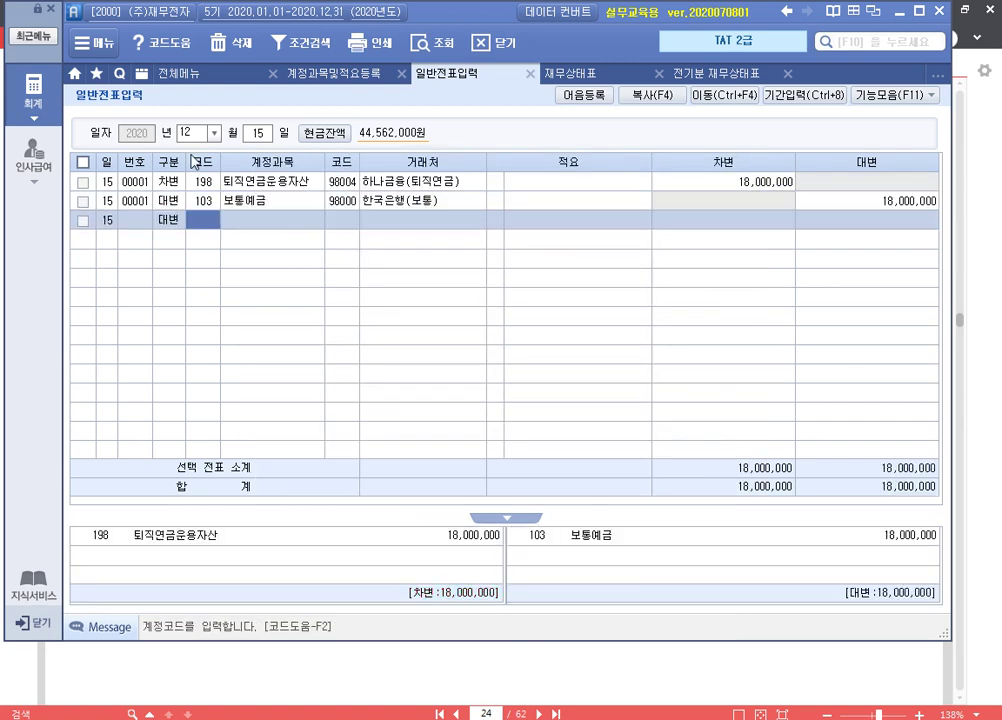
{"action": "key", "text": "Up"}
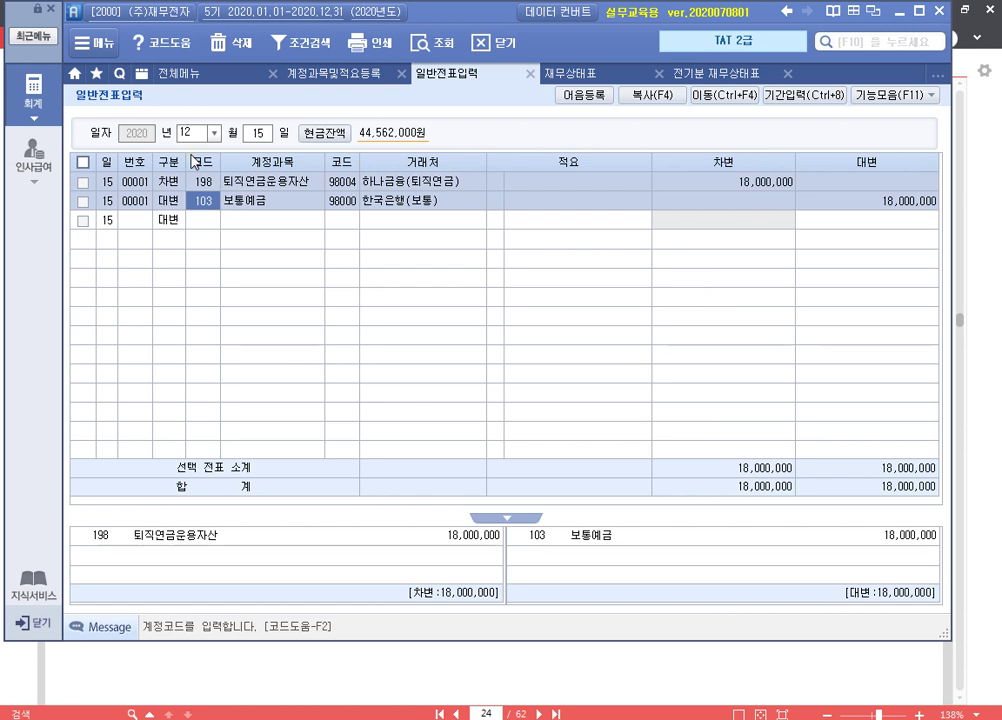
Review the partner codes on both December 15 voucher lines and the account code of the 보통예금 line.
{"action": "left_click", "coordinate": [338, 182]}
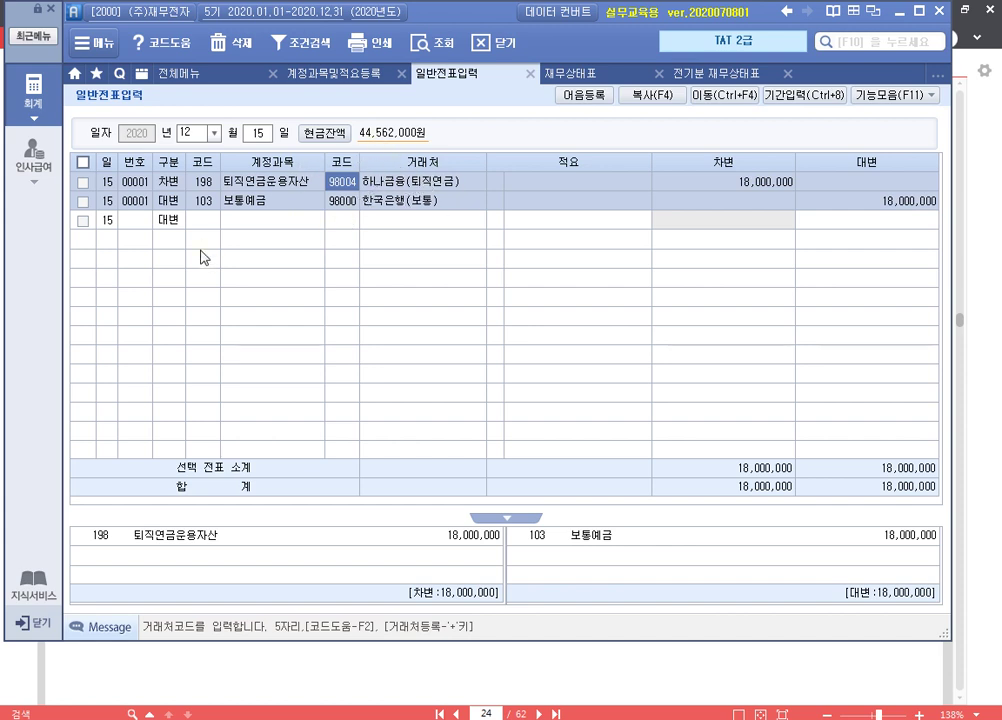
{"action": "left_click", "coordinate": [353, 203]}
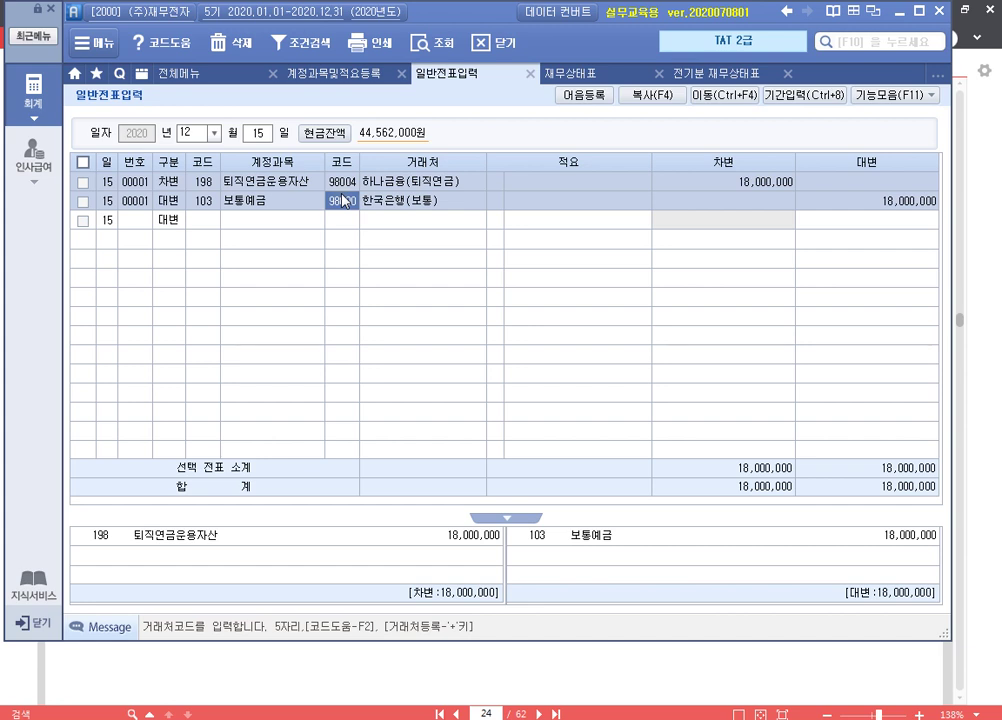
{"action": "left_click", "coordinate": [203, 200]}
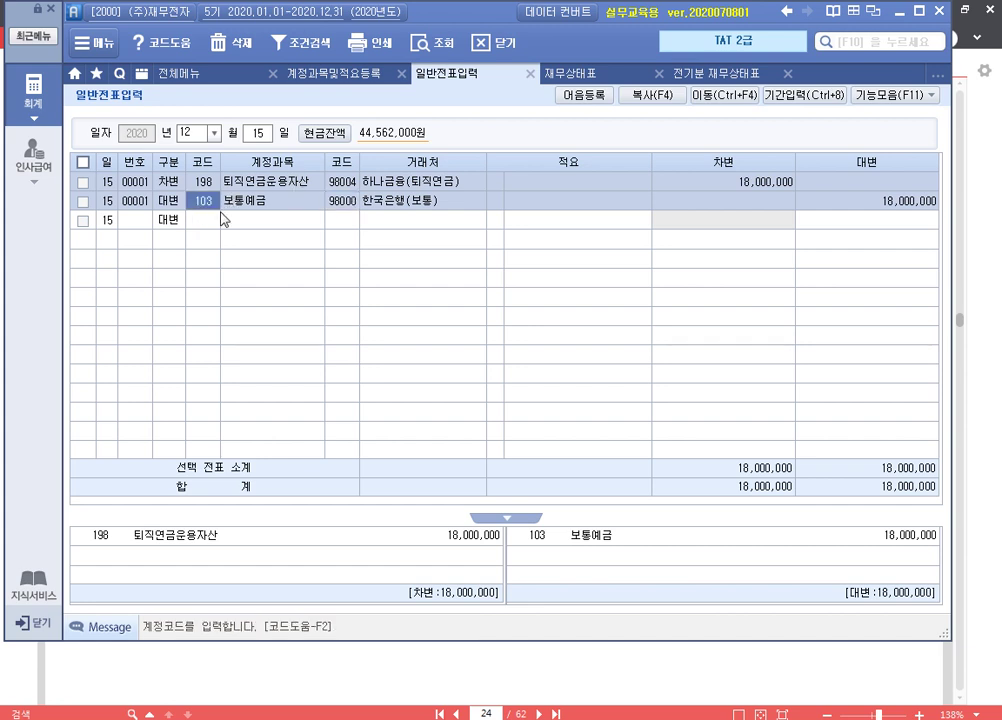
{"action": "left_click", "coordinate": [340, 206]}
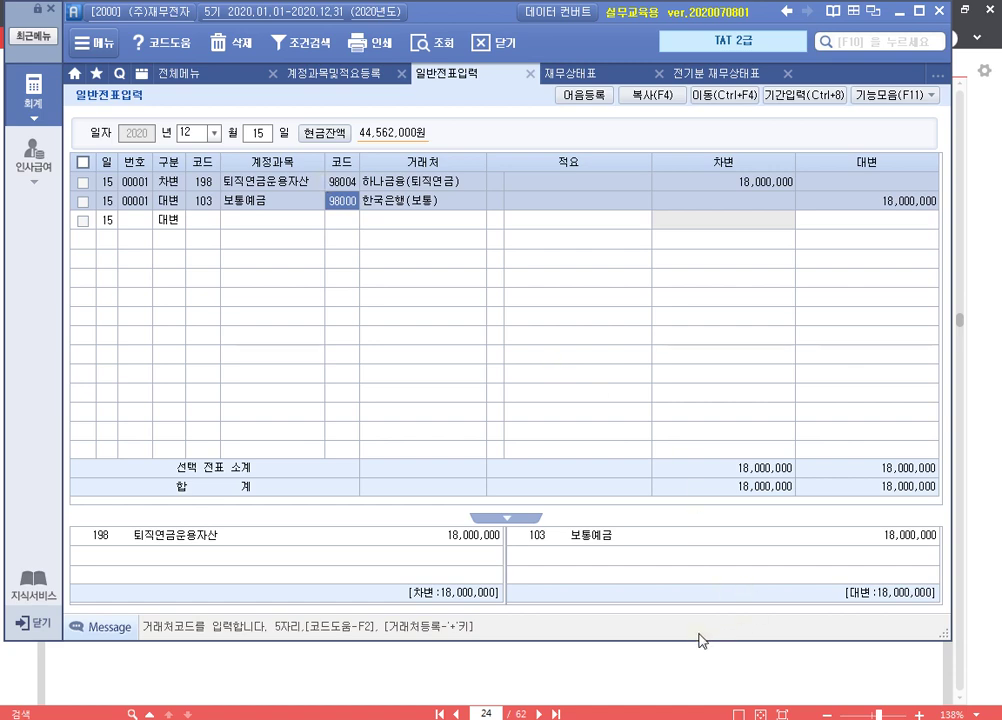
Switch to the PDF workbook and read exercise 6 about the December 20 retirement payment.
{"action": "left_click", "coordinate": [694, 669]}
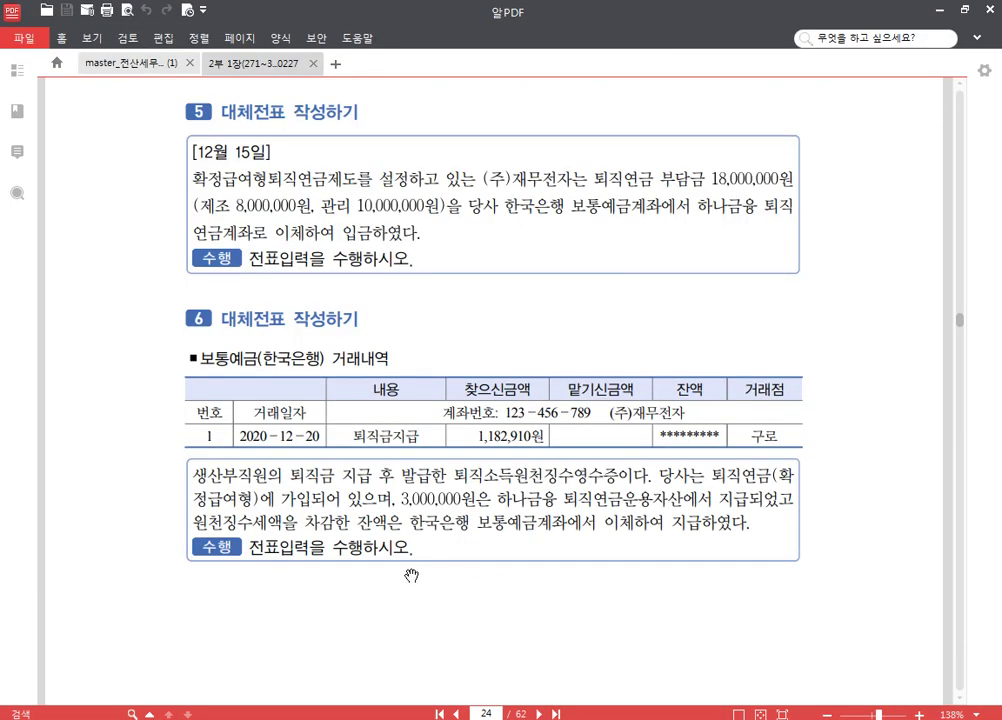
{"action": "left_click_drag", "start_coordinate": [411, 576], "coordinate": [445, 315]}
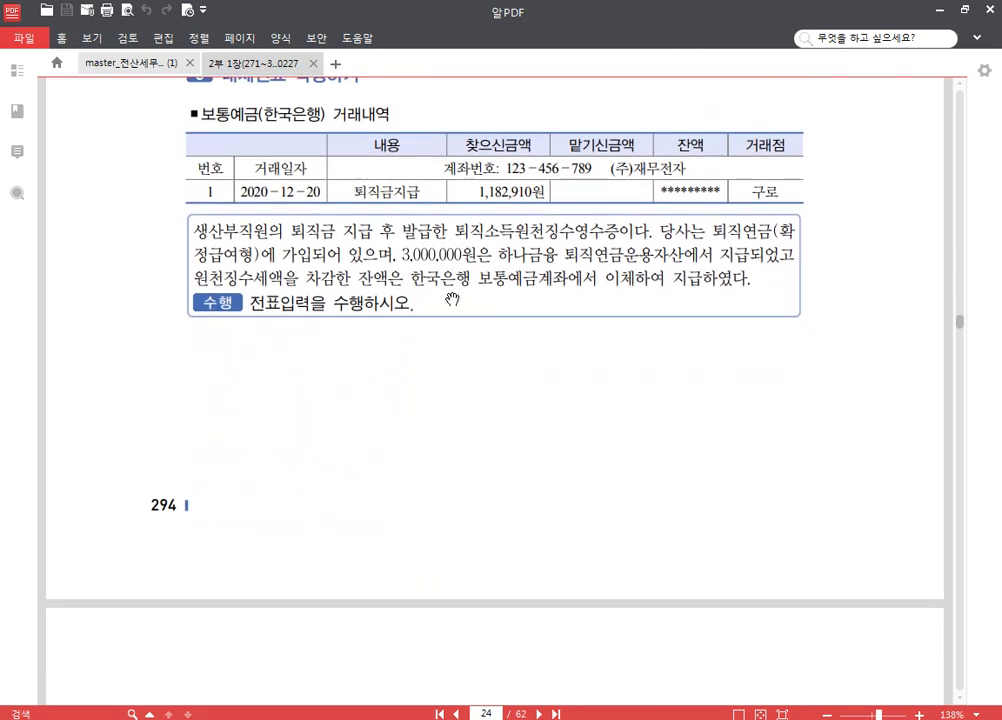
{"action": "left_click_drag", "start_coordinate": [393, 204], "coordinate": [390, 261]}
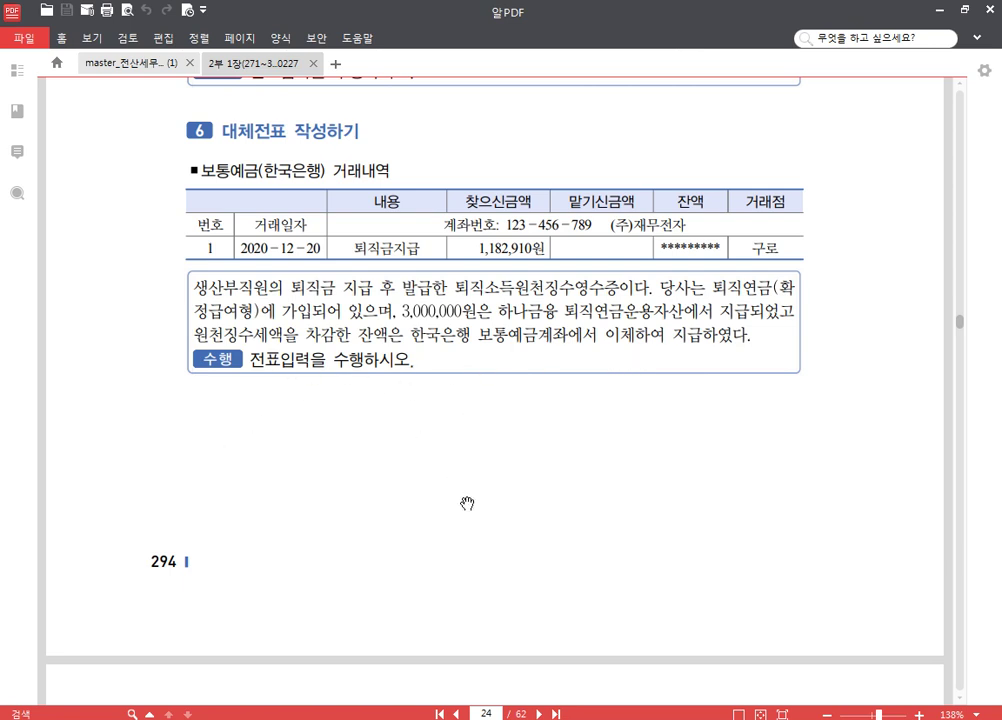
{"action": "left_click_drag", "start_coordinate": [467, 515], "coordinate": [445, 381]}
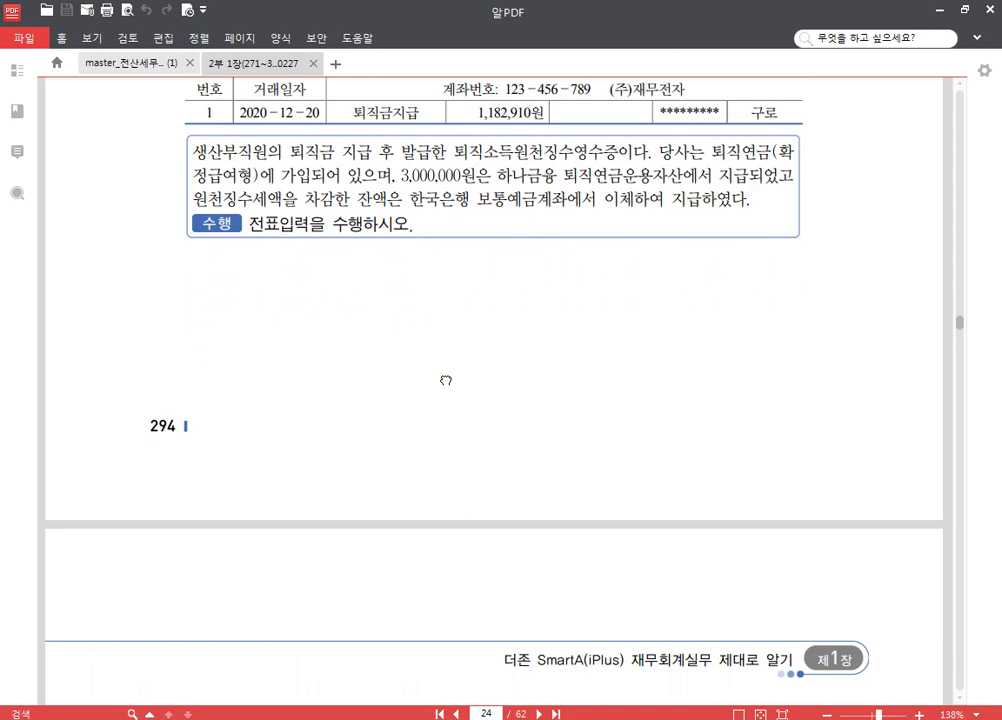
{"action": "left_click_drag", "start_coordinate": [481, 474], "coordinate": [472, 172]}
Examine the 퇴직소득원천징수영수증 on page 295, including the 퇴직급여, 연금계좌 입금내역 and 납부명세 sections.
{"action": "mouse_move", "coordinate": [517, 417]}
{"action": "left_mouse_down"}
{"action": "mouse_move", "coordinate": [519, 157]}
{"action": "mouse_move", "coordinate": [520, 166]}
{"action": "left_mouse_up"}
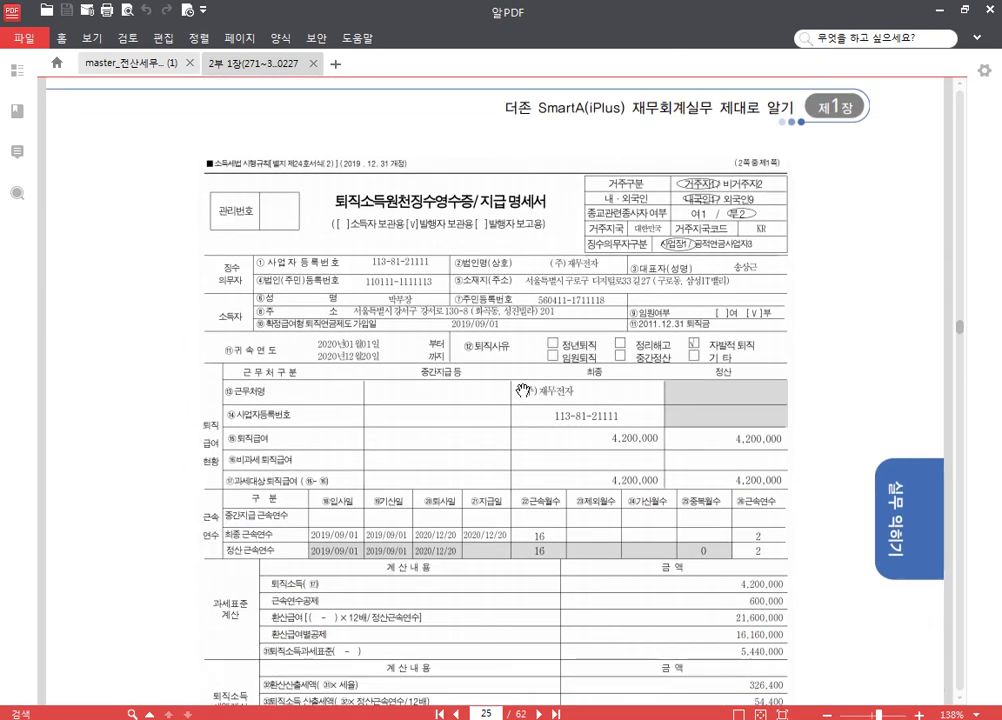
{"action": "left_click_drag", "start_coordinate": [522, 390], "coordinate": [400, 214]}
{"action": "left_click_drag", "start_coordinate": [477, 254], "coordinate": [470, 197]}
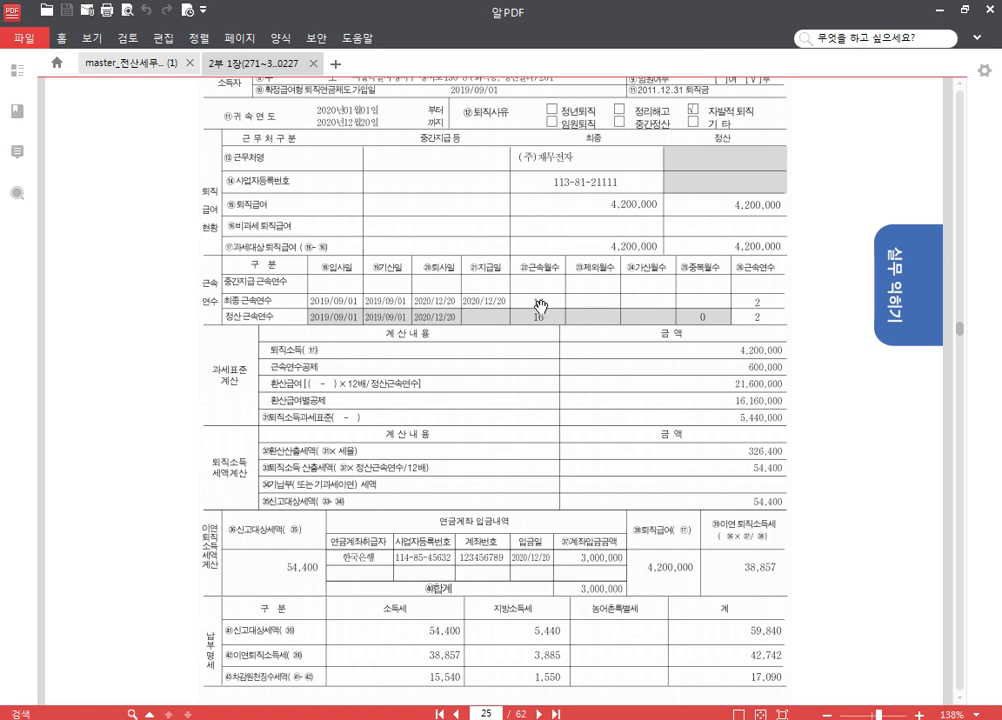
{"action": "left_click_drag", "start_coordinate": [590, 392], "coordinate": [580, 221]}
{"action": "scroll", "coordinate": [549, 376], "scroll_direction": "down", "scroll_amount": 2}
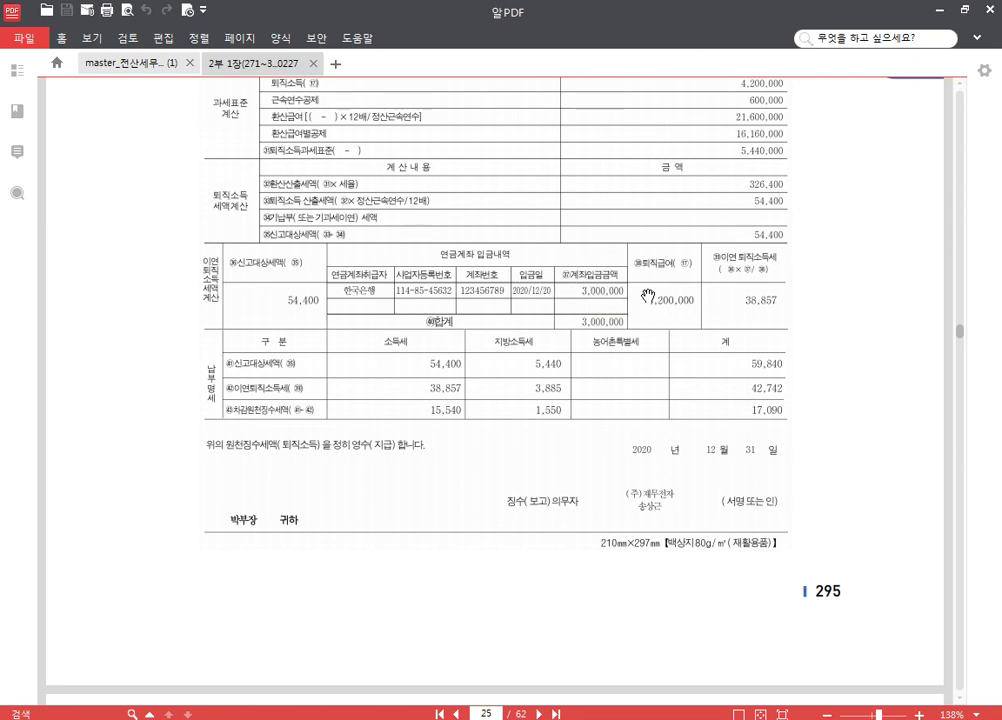
{"action": "scroll", "coordinate": [512, 235], "scroll_direction": "up", "scroll_amount": 4}
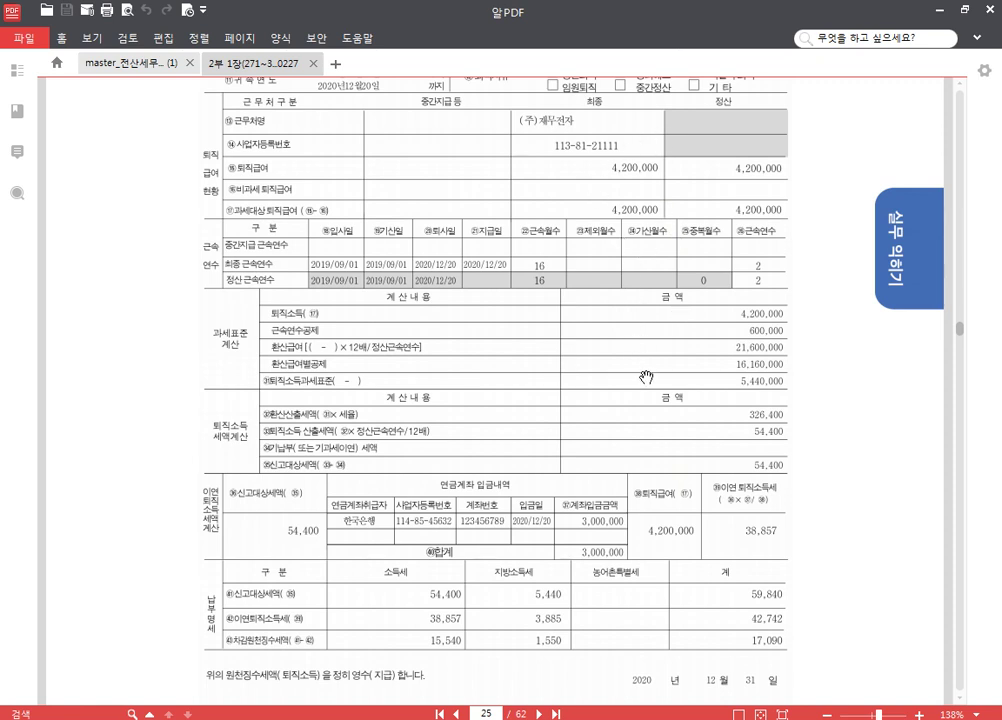
{"action": "scroll", "coordinate": [598, 549], "scroll_direction": "down", "scroll_amount": 3}
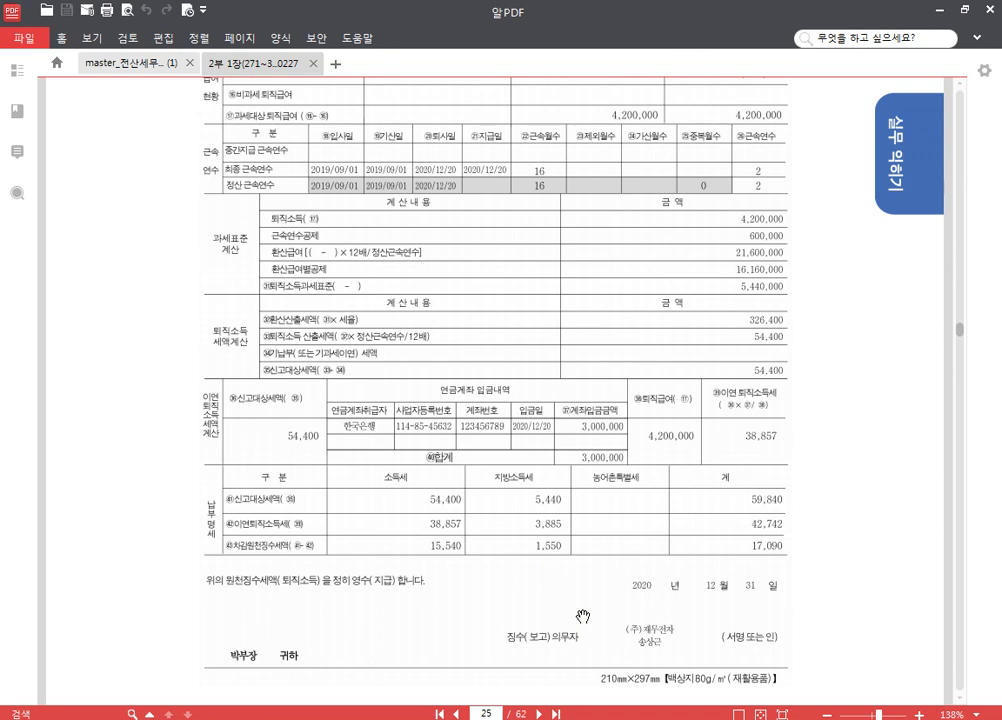
{"action": "scroll", "coordinate": [552, 550], "scroll_direction": "down", "scroll_amount": 3}
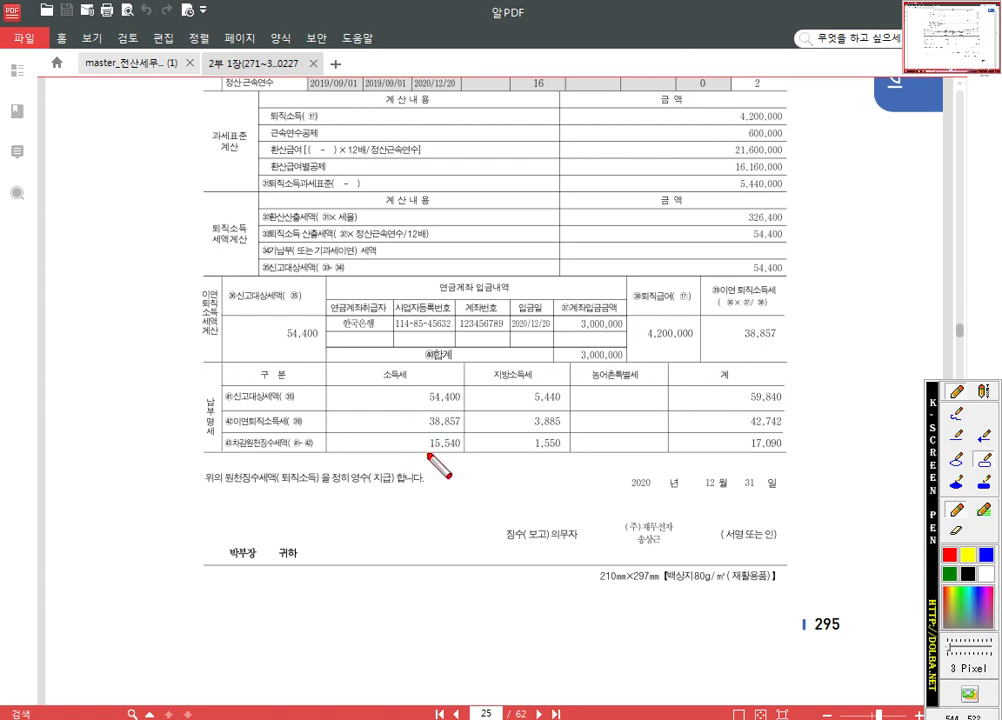
Box the 차감원천징수세액 row and its total on the receipt with the screen pen, clearing each mark.
{"action": "left_click_drag", "start_coordinate": [760, 444], "coordinate": [797, 452]}
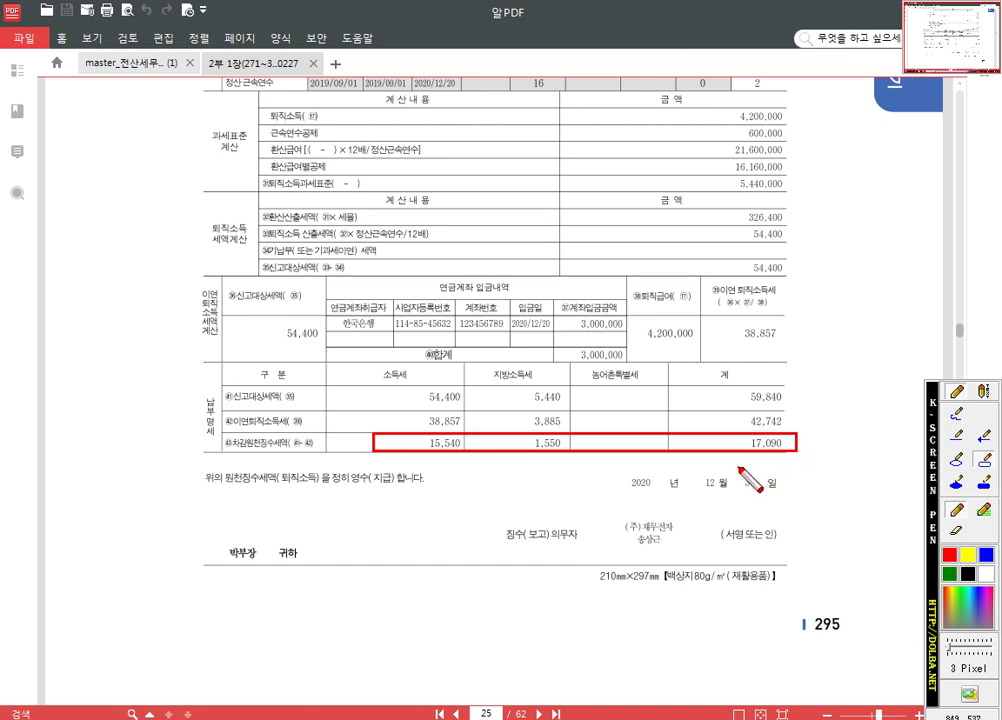
{"action": "key", "text": "Escape"}
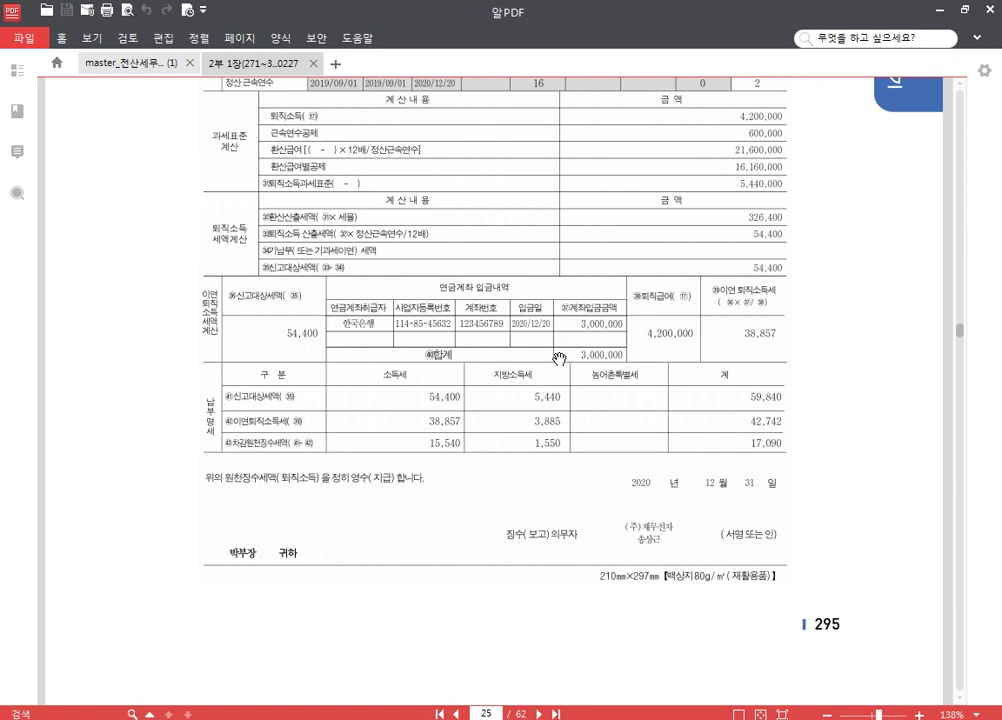
{"action": "scroll", "coordinate": [400, 380], "scroll_direction": "down", "scroll_amount": 1}
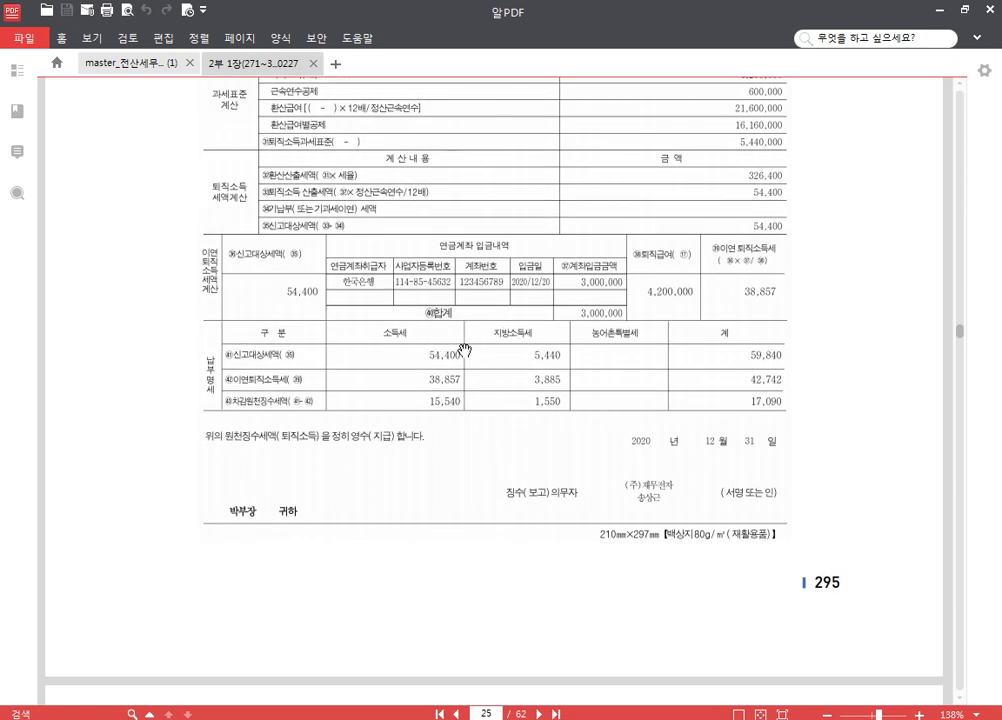
{"action": "key", "text": "F12"}
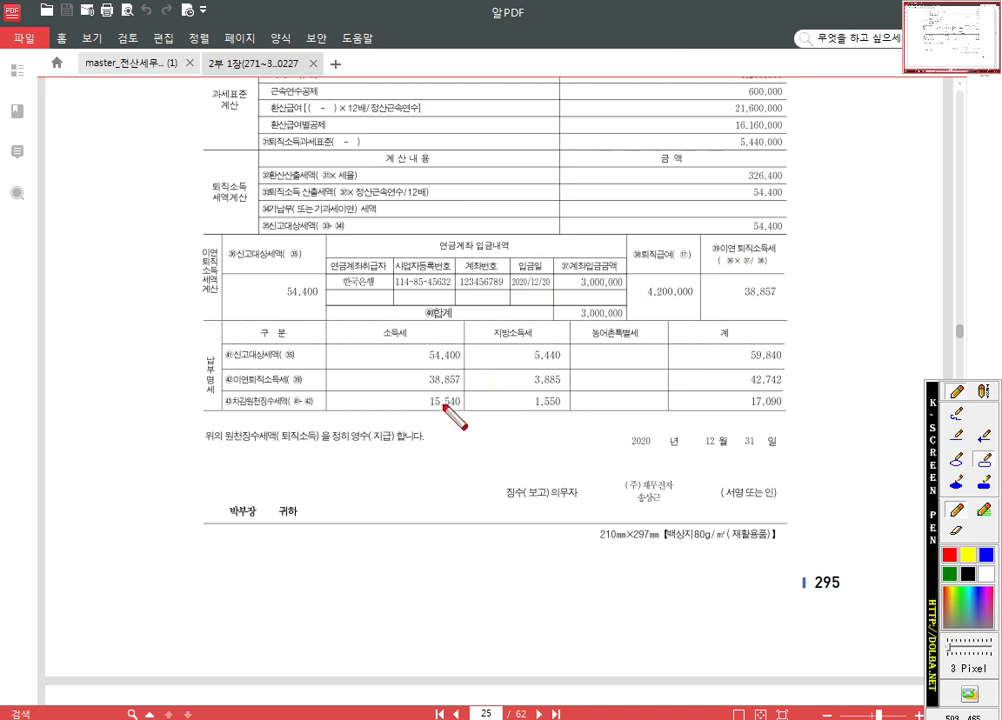
{"action": "right_click", "coordinate": [480, 417]}
{"action": "key", "text": "Escape"}
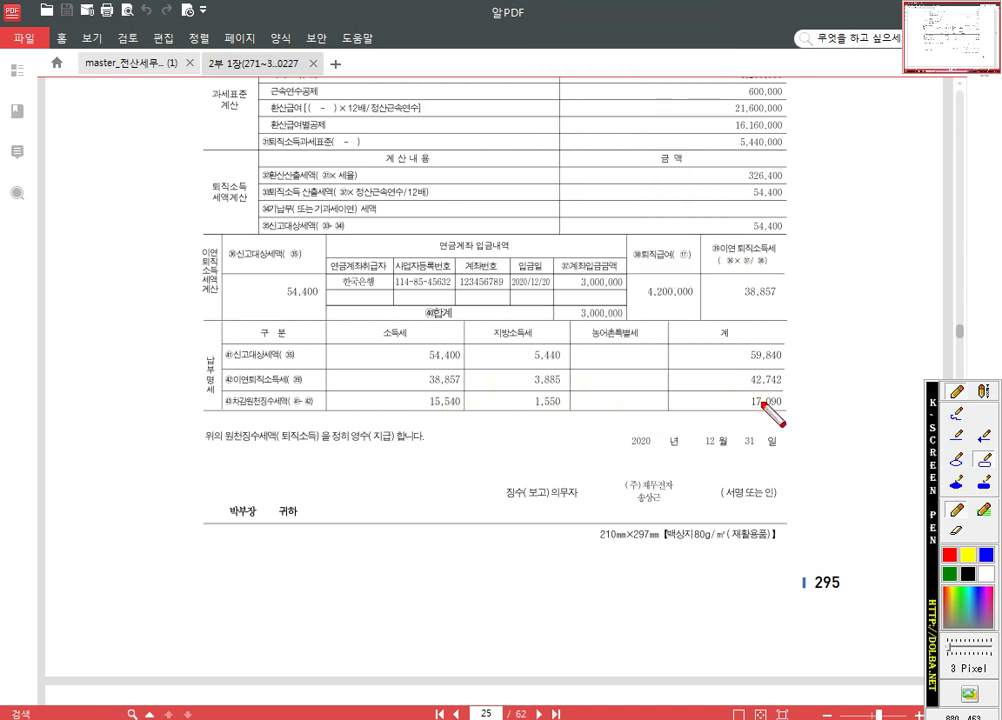
{"action": "left_click_drag", "start_coordinate": [735, 390], "coordinate": [795, 412]}
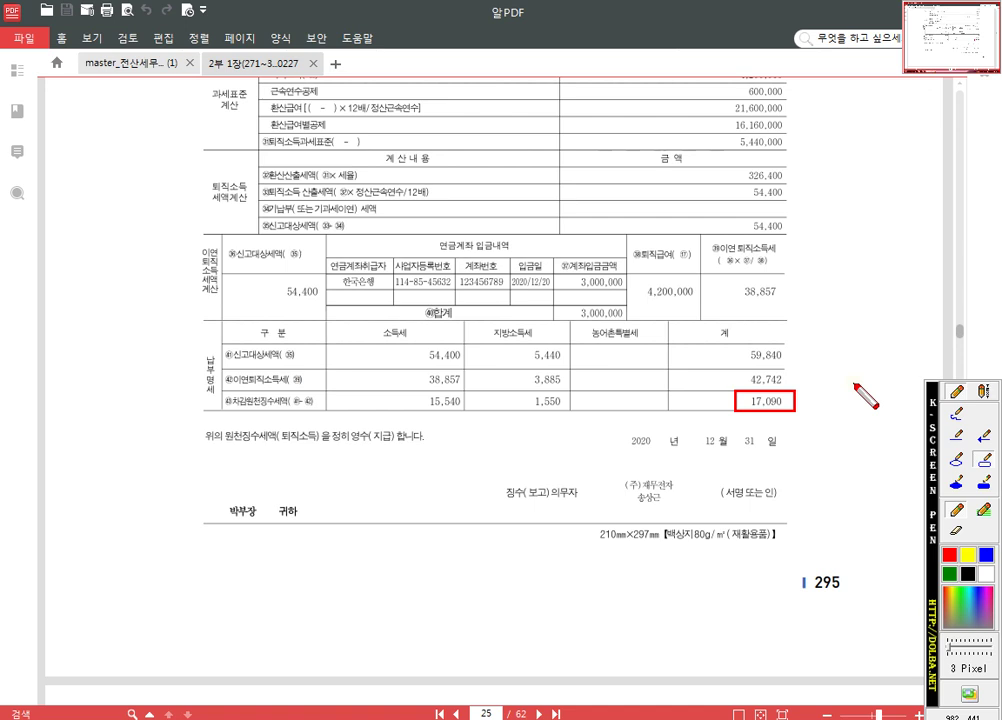
{"action": "key", "text": "Escape"}
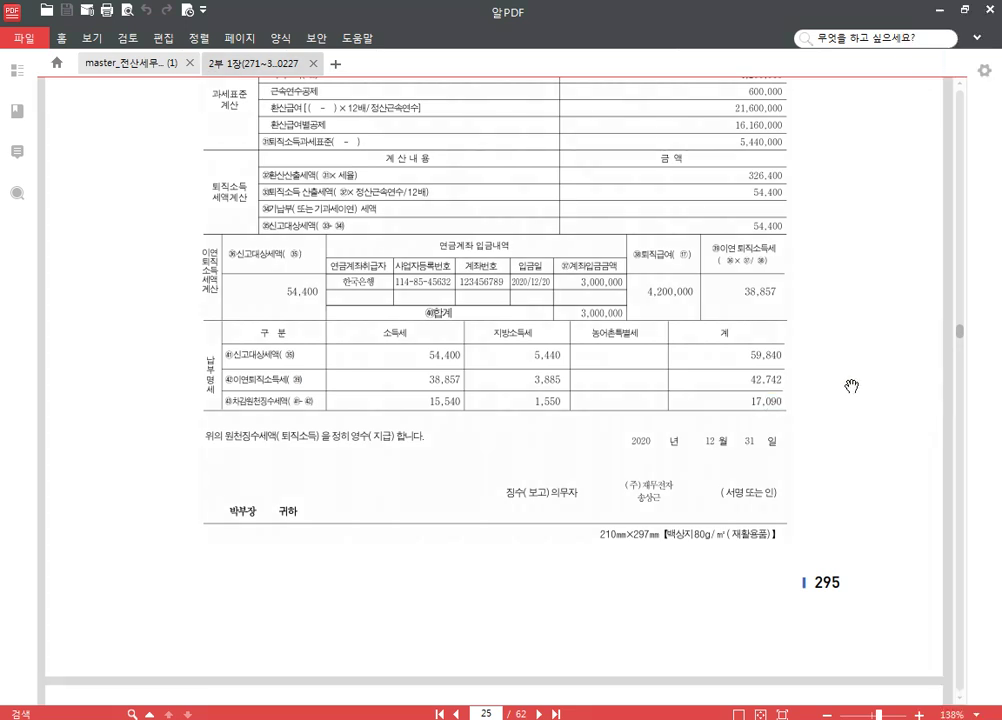
{"action": "left_click_drag", "start_coordinate": [851, 386], "coordinate": [846, 435]}
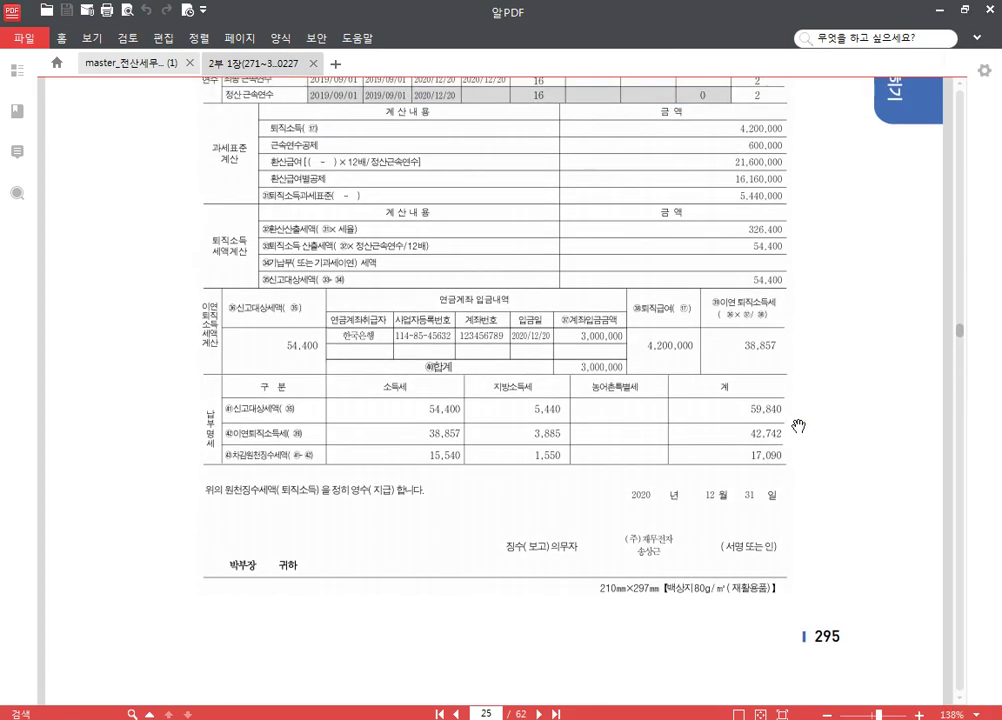
Switch to the accounting program and close the 계정과목및적요등록, 재무상태표 and 전기분 재무상태표 screens.
{"action": "left_click", "coordinate": [314, 718]}
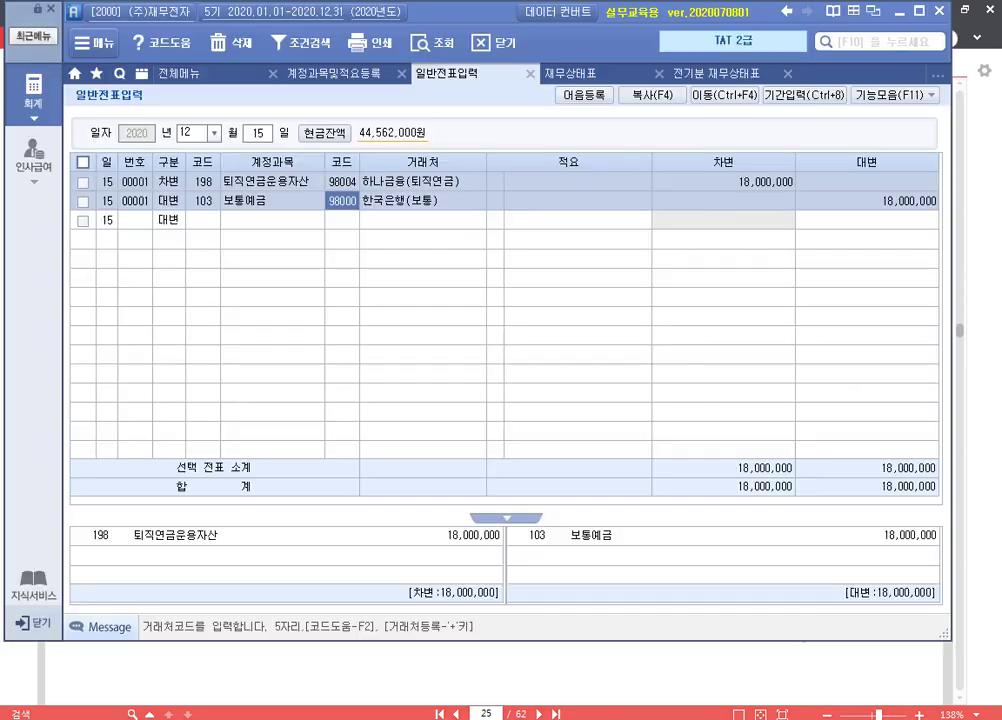
{"action": "left_click", "coordinate": [394, 74]}
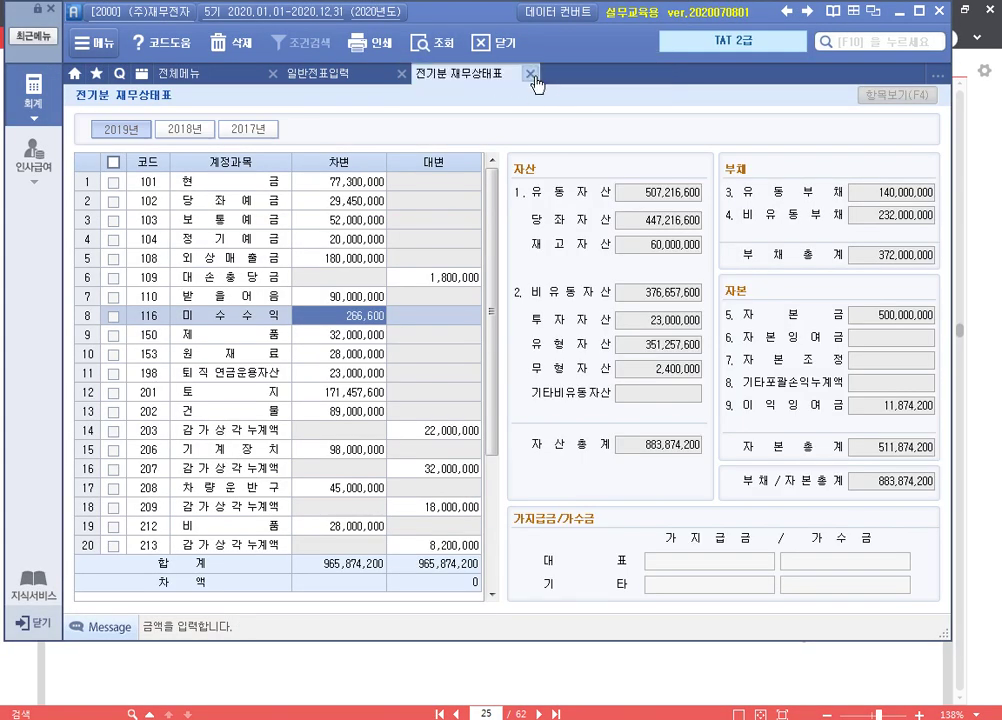
{"action": "left_click", "coordinate": [530, 74]}
Open 합계잔액시산표 for December 20 and check the credit balance of 퇴직급여충당부채.
{"action": "left_click", "coordinate": [243, 72]}
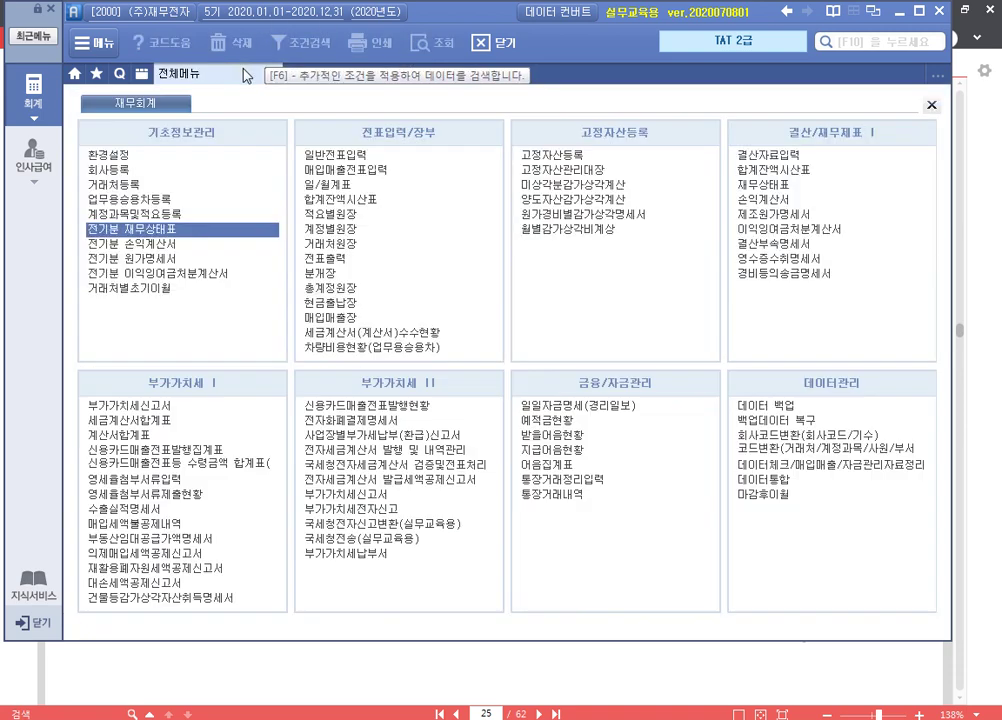
{"action": "left_click", "coordinate": [790, 170]}
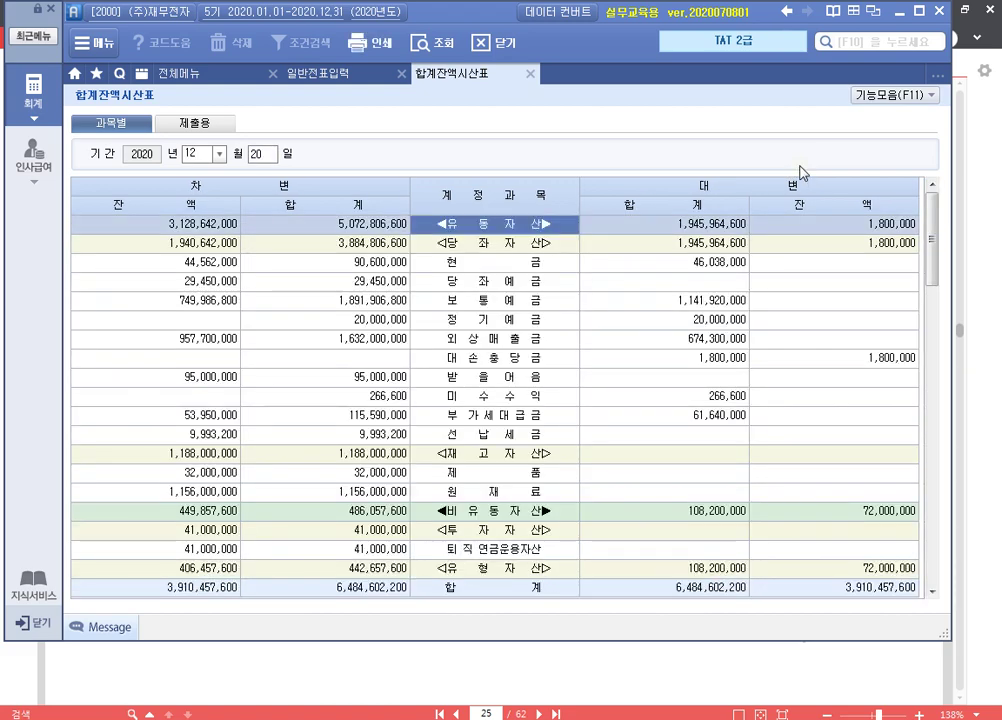
{"action": "scroll", "coordinate": [801, 282], "scroll_direction": "down", "scroll_amount": 5}
{"action": "left_click", "coordinate": [543, 283]}
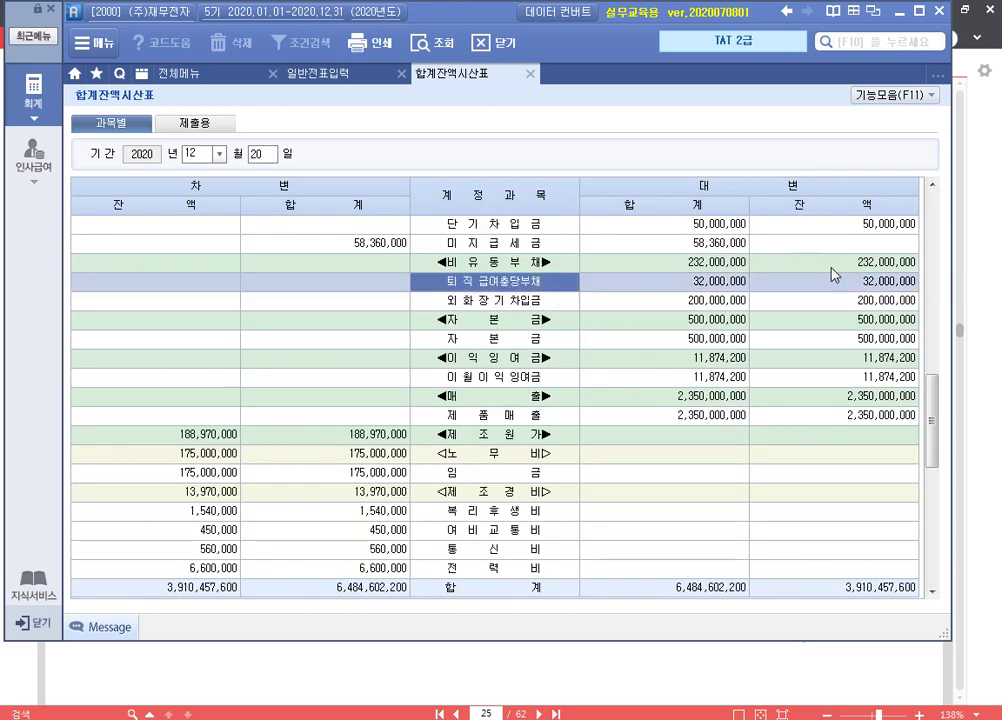
{"action": "left_click", "coordinate": [893, 283]}
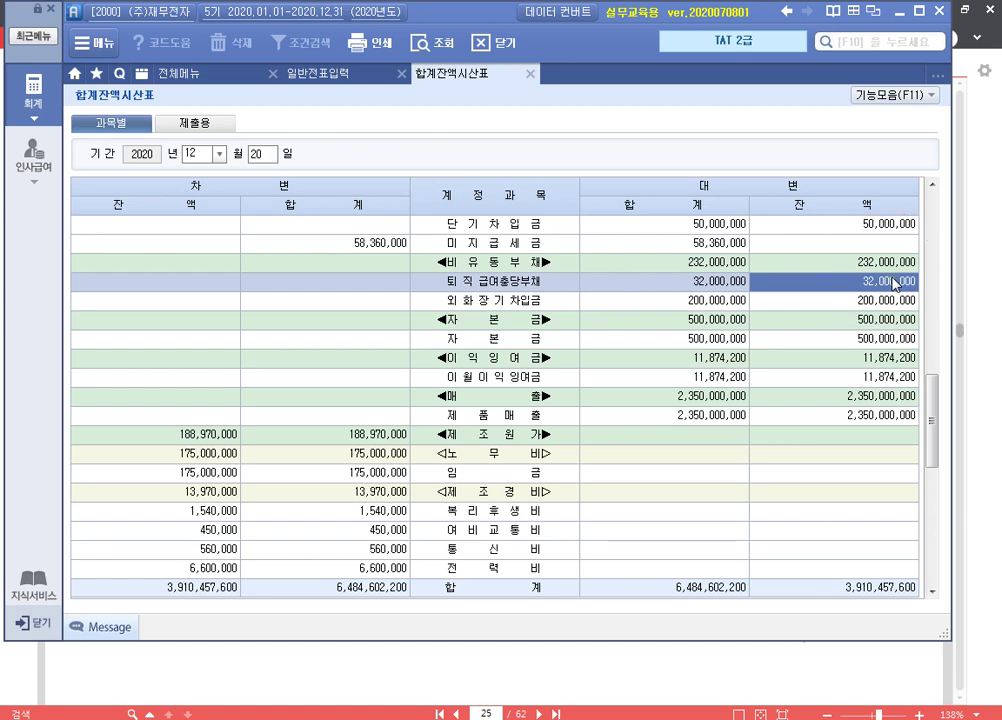
{"action": "left_click", "coordinate": [893, 283]}
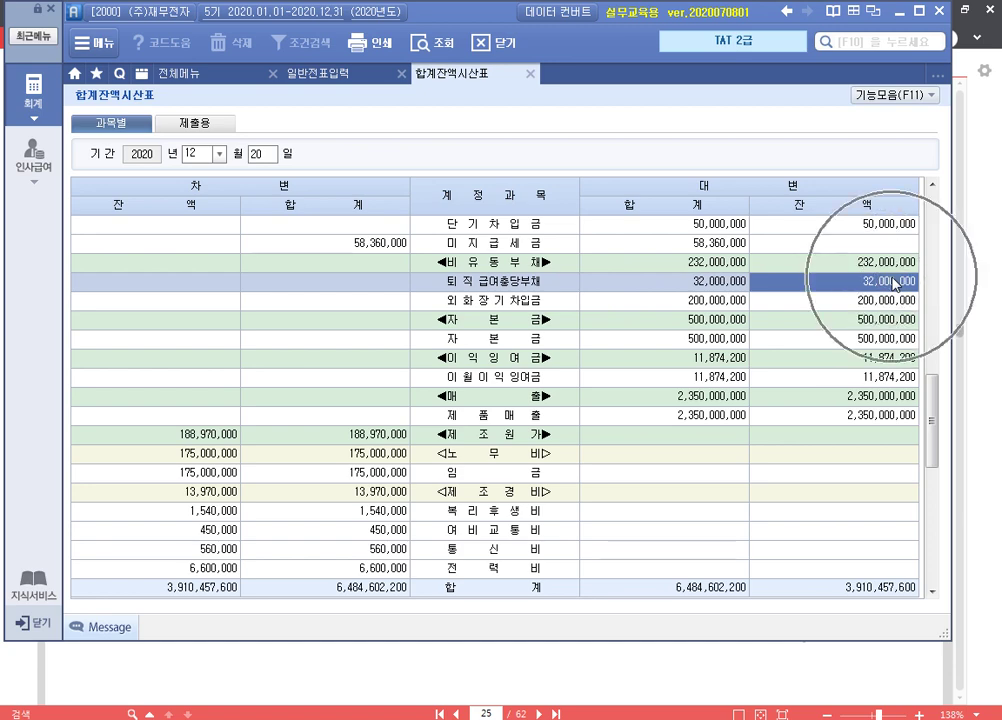
Return to 일반전표입력 and set the voucher date to December 20.
{"action": "left_click", "coordinate": [320, 73]}
{"action": "left_click", "coordinate": [258, 137]}
{"action": "type", "text": "20"}
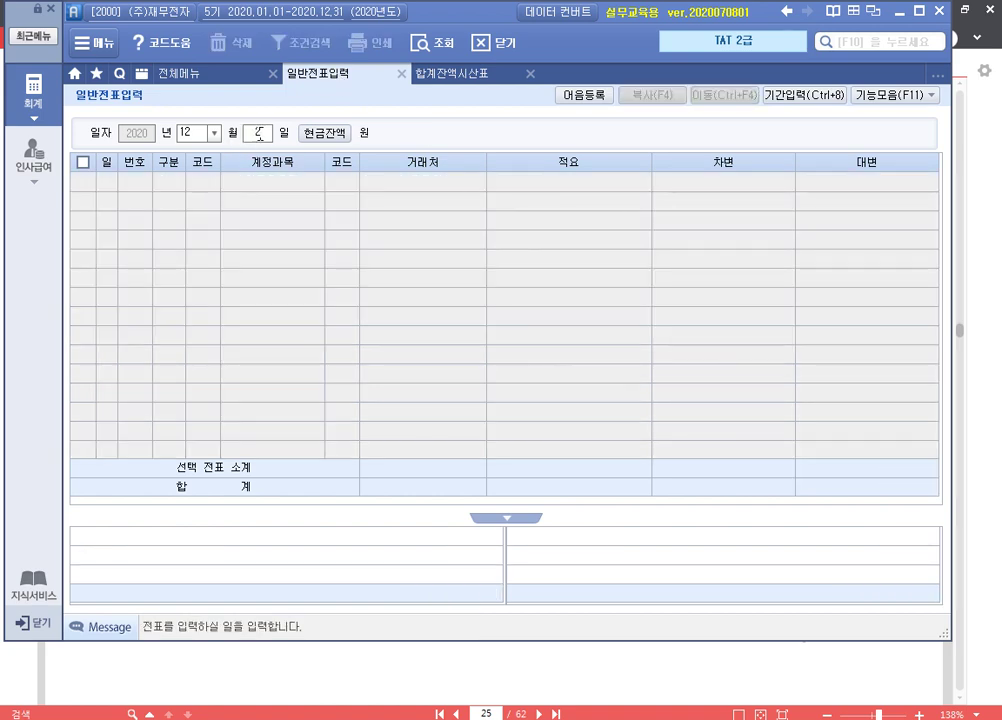
{"action": "key", "text": "Return"}
Enter a debit line for account 295 퇴직급여충당부채 with no partner and an amount of 4,200,000.
{"action": "type", "text": "3"}
{"action": "key", "text": "Return"}
{"action": "type", "text": "295"}
{"action": "key", "text": "Return"}
{"action": "key", "text": "Return"}
{"action": "key", "text": "Return"}
{"action": "key", "text": "Return"}
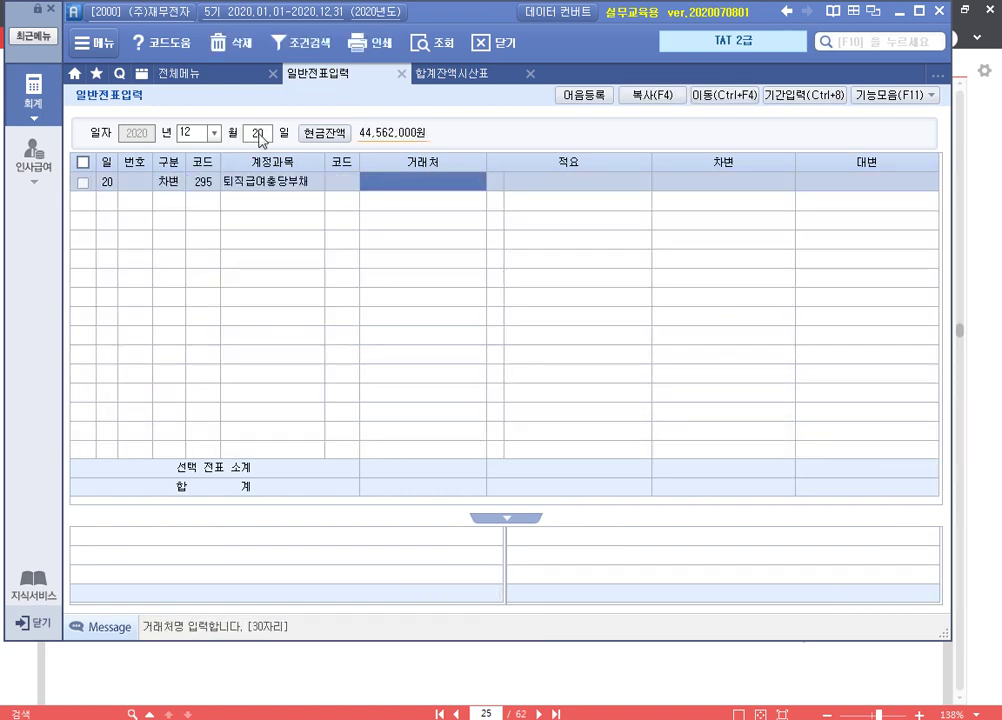
{"action": "type", "text": "4"}
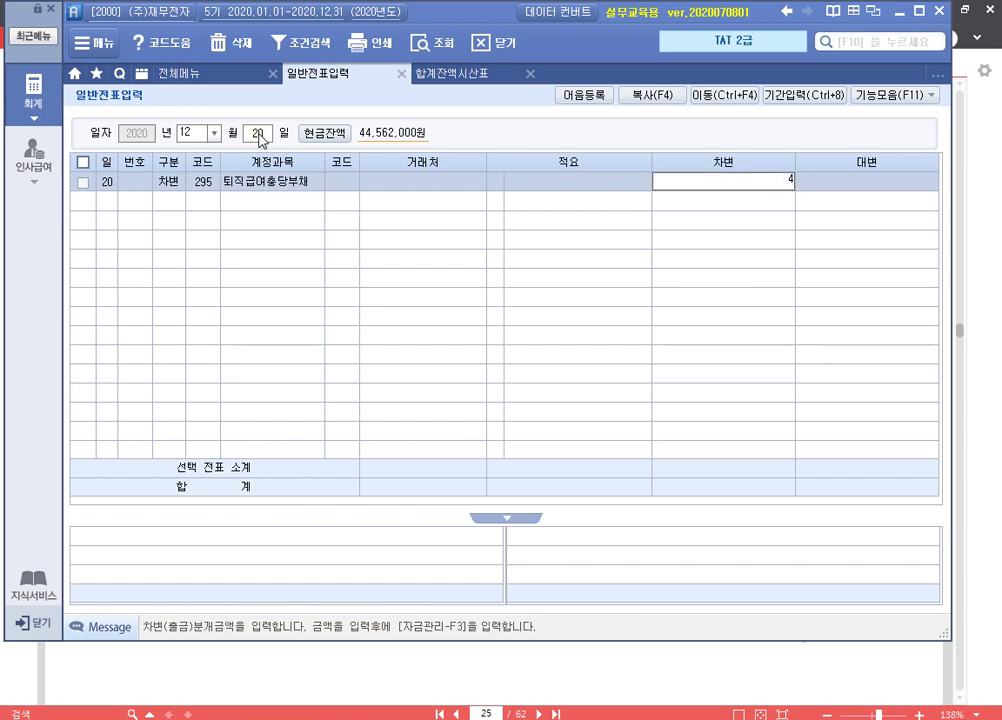
{"action": "type", "text": ",200,000"}
{"action": "key", "text": "Return"}
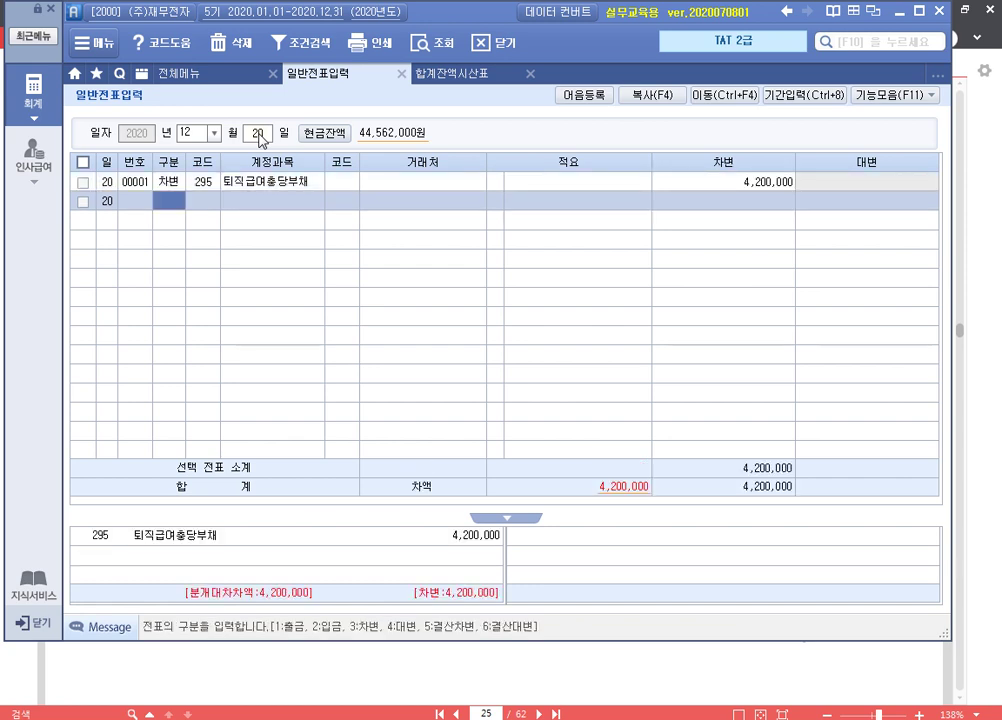
Add a credit line for account 198 퇴직연금운용자산 with 하나금융(퇴직연금) as the partner and an amount of 3,000,000.
{"action": "type", "text": "4"}
{"action": "key", "text": "Return"}
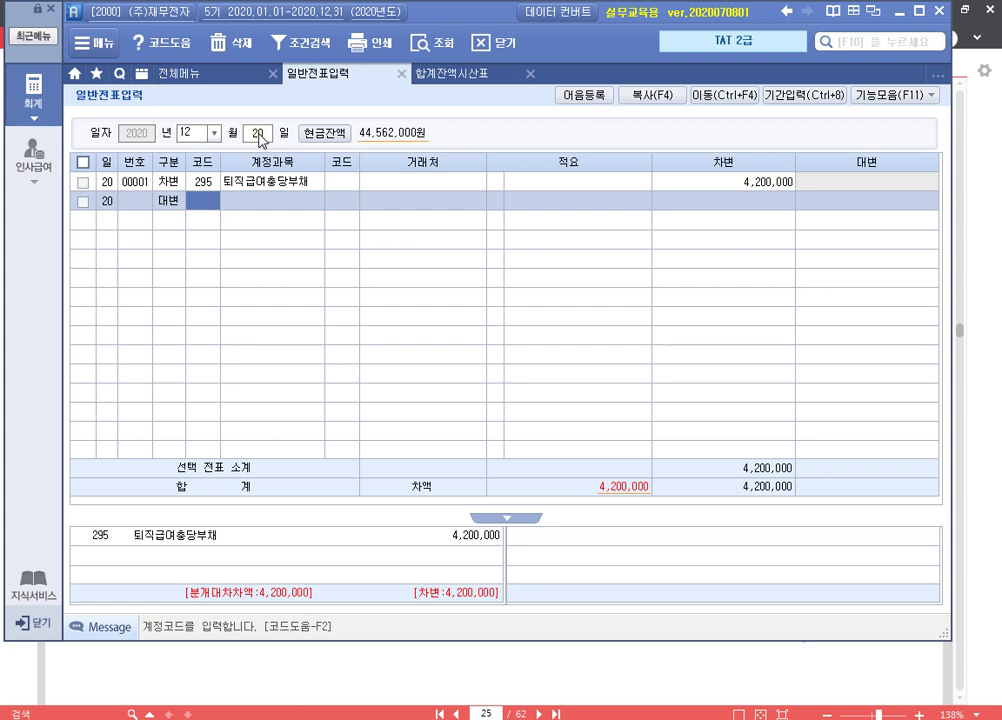
{"action": "type", "text": "퇴직"}
{"action": "key", "text": "Return"}
{"action": "key", "text": "Down"}
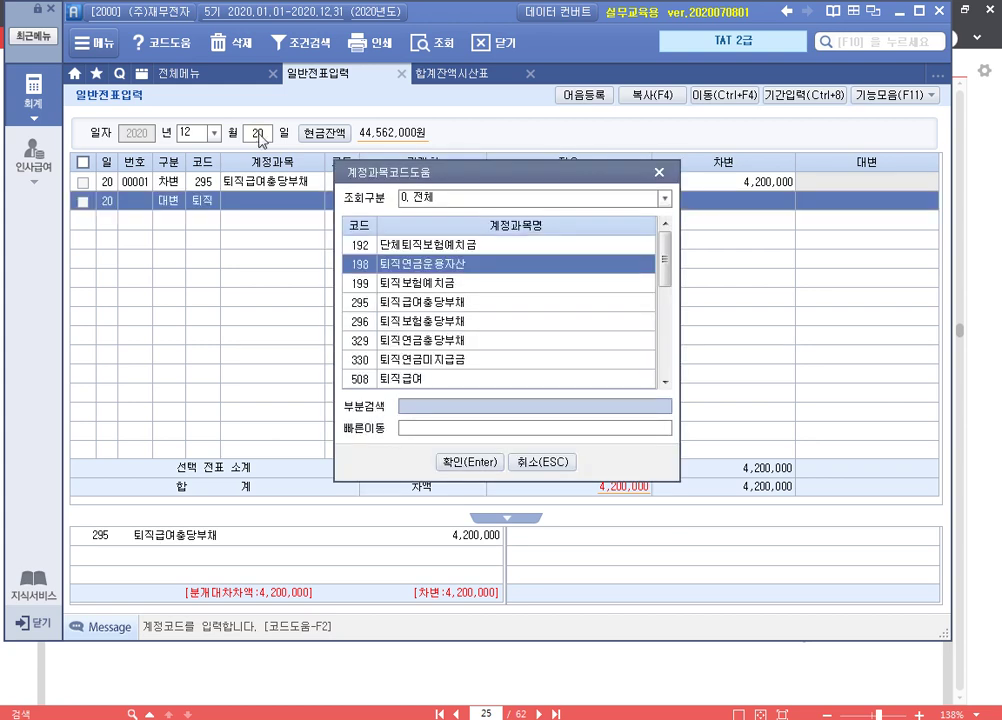
{"action": "key", "text": "Return"}
{"action": "type", "text": "하나"}
{"action": "key", "text": "Return"}
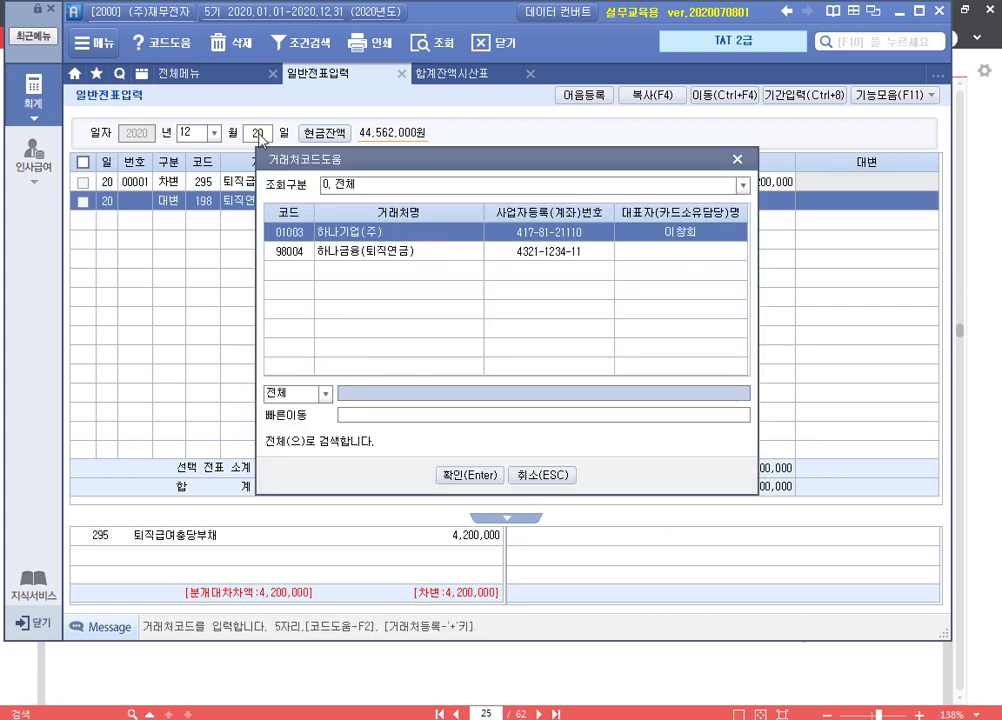
{"action": "key", "text": "Down"}
{"action": "key", "text": "Return"}
{"action": "key", "text": "Return"}
{"action": "key", "text": "Return"}
{"action": "type", "text": "3000000"}
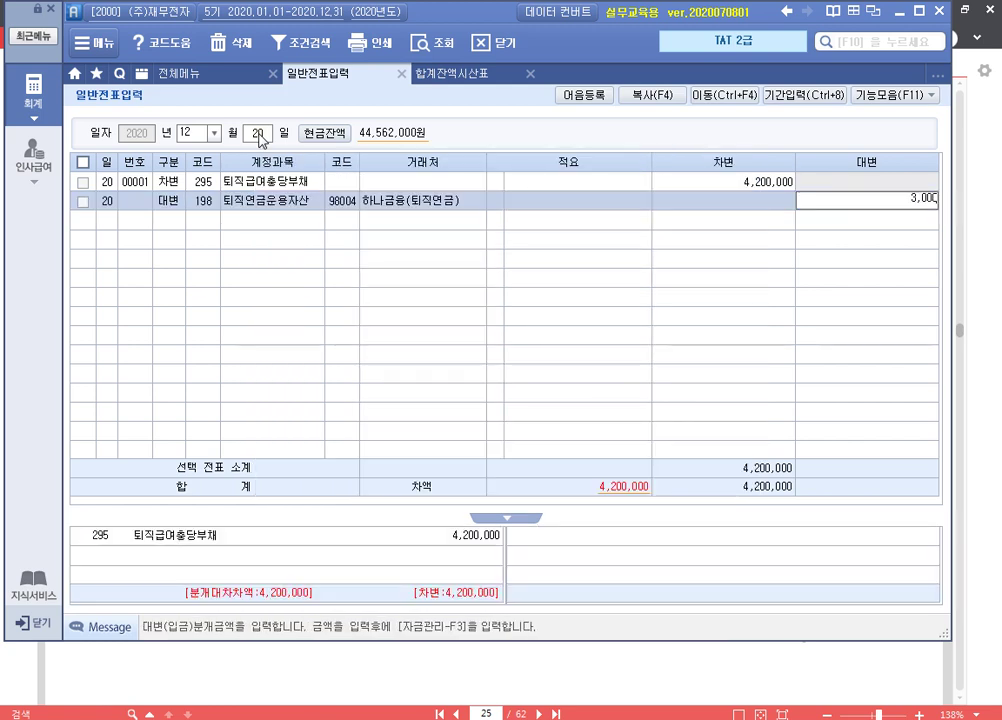
{"action": "key", "text": "Return"}
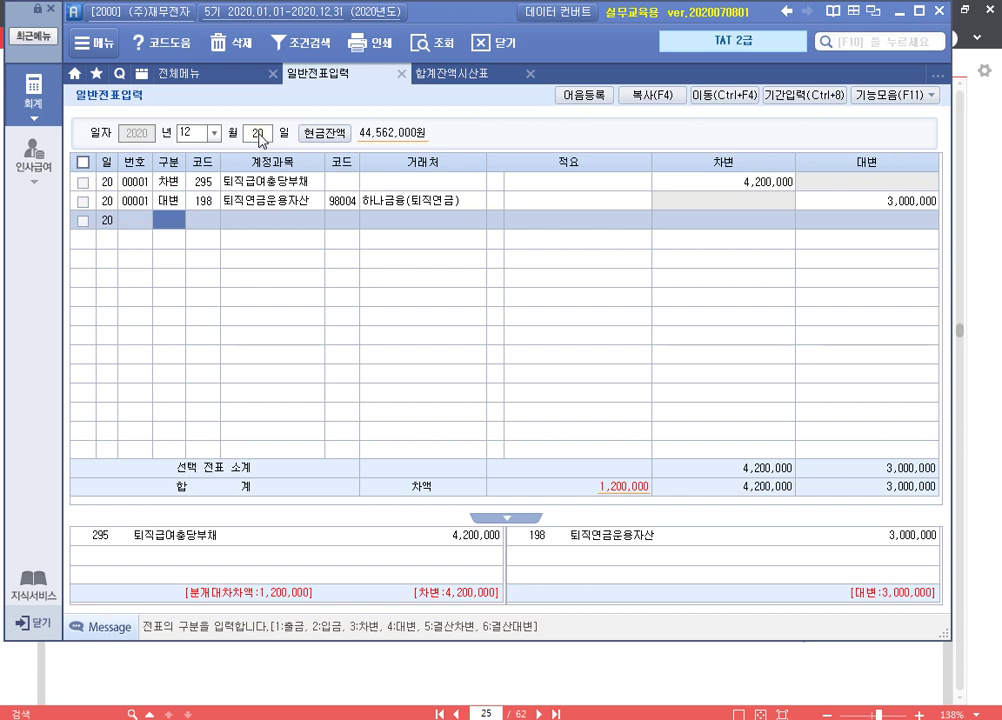
Add a credit line for account 254 예수금 with no partner and an amount of 17,090.
{"action": "type", "text": "4254"}
{"action": "key", "text": "Return"}
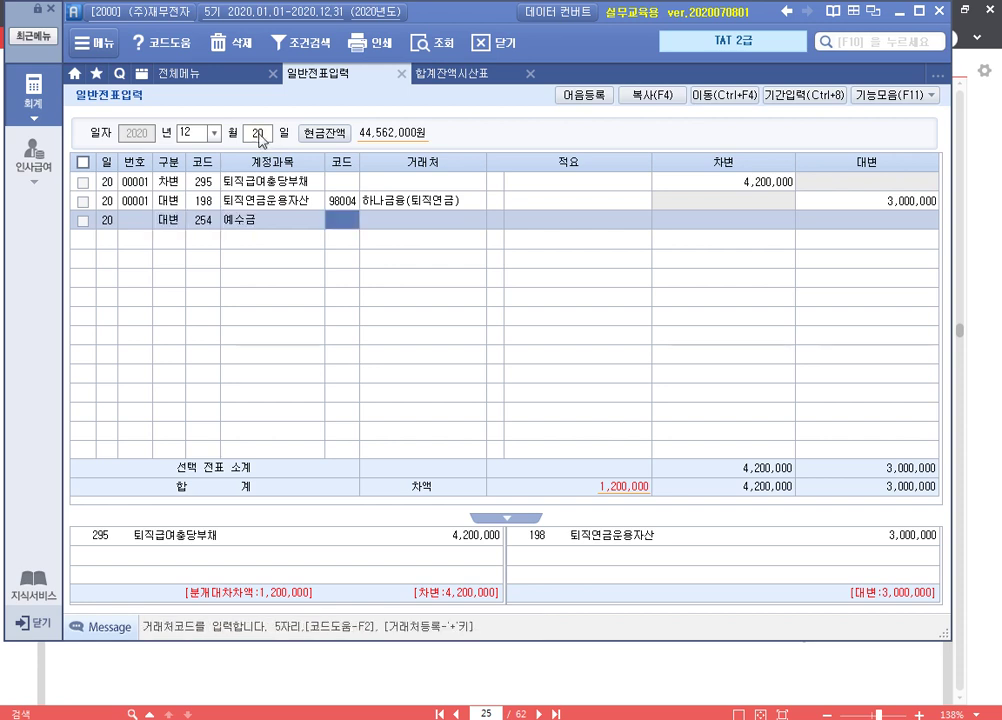
{"action": "key", "text": "Return"}
{"action": "key", "text": "Return"}
{"action": "key", "text": "Return"}
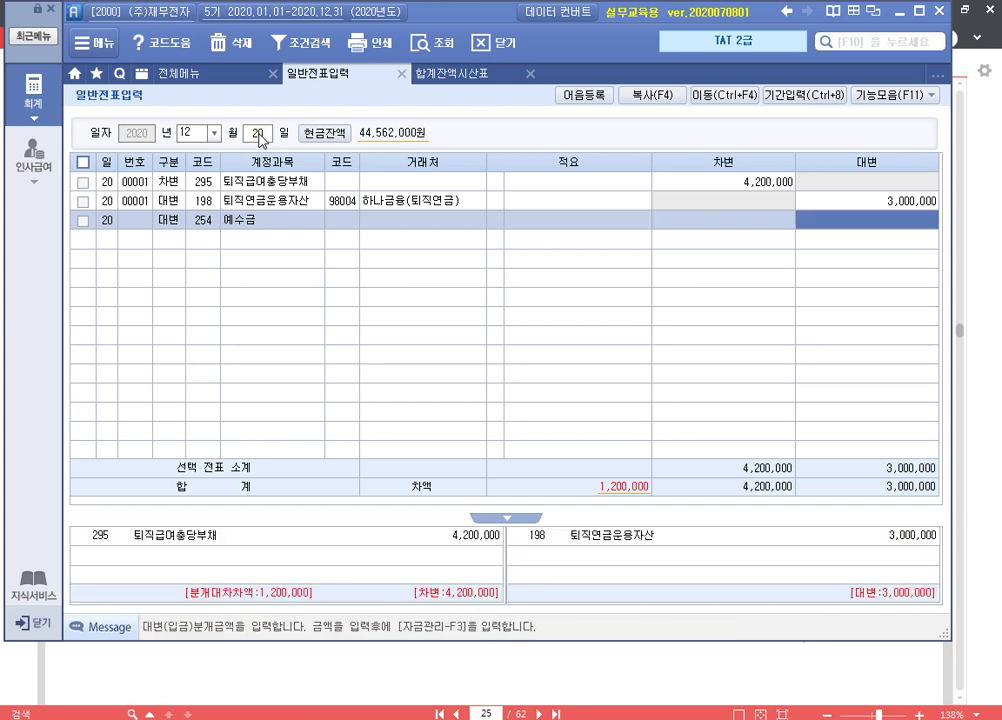
{"action": "type", "text": "17090"}
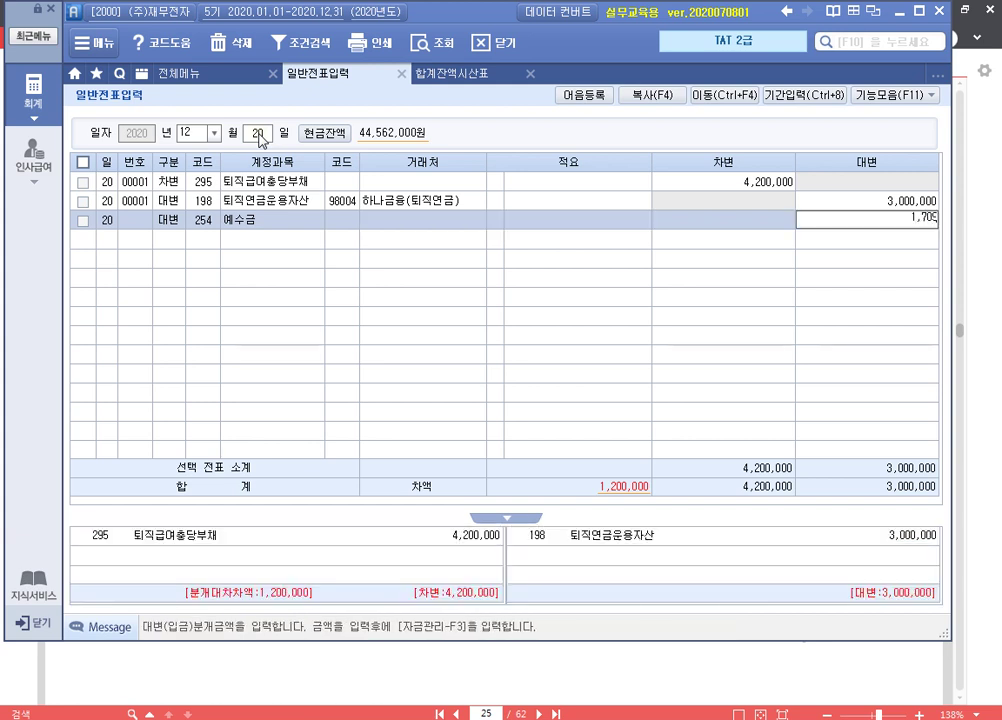
{"action": "key", "text": "Return"}
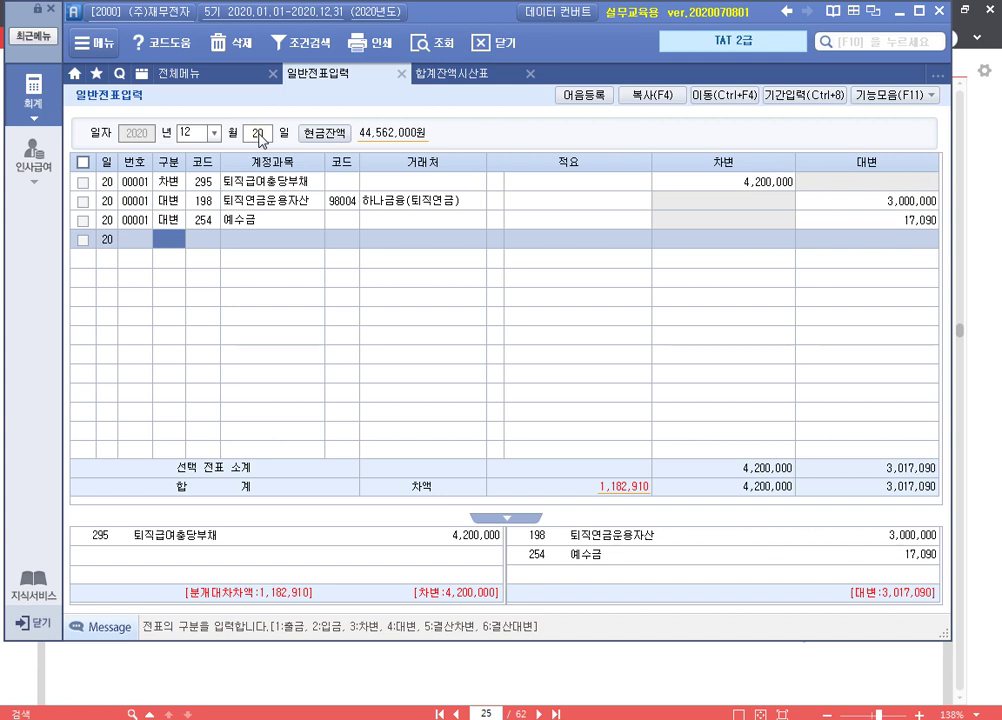
Add a credit line for account 103 보통예금 with 한국은행(보통) as the partner and an amount of 1,182,910.
{"action": "left_click", "coordinate": [645, 497]}
{"action": "left_click", "coordinate": [645, 497]}
{"action": "left_click", "coordinate": [645, 497]}
{"action": "left_click", "coordinate": [645, 497]}
{"action": "key", "text": "4"}
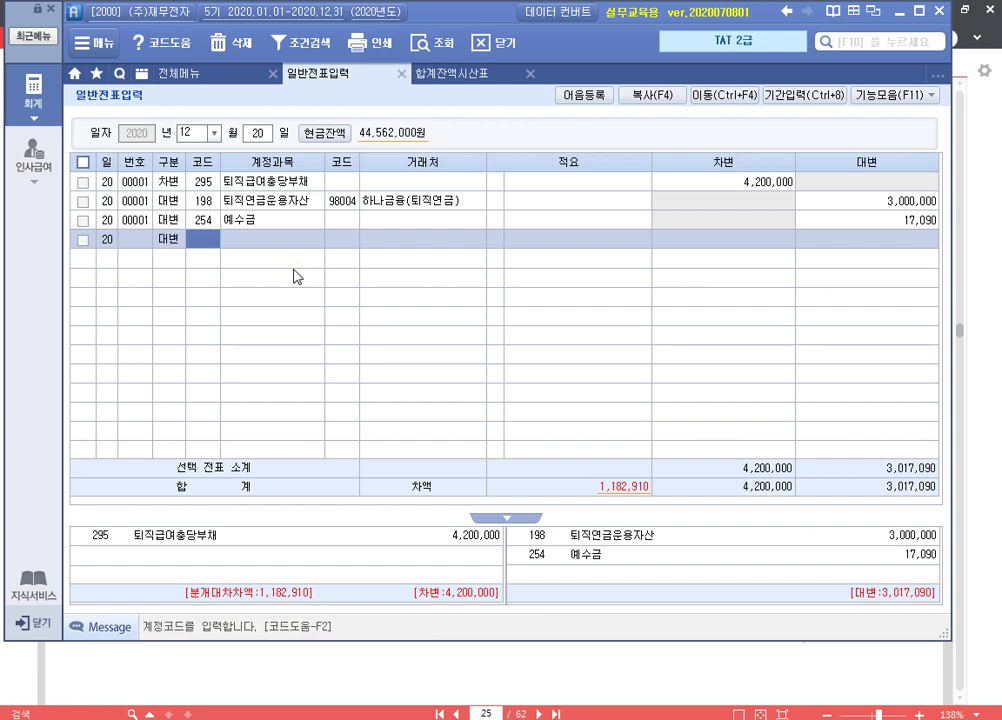
{"action": "type", "text": "103"}
{"action": "key", "text": "Return"}
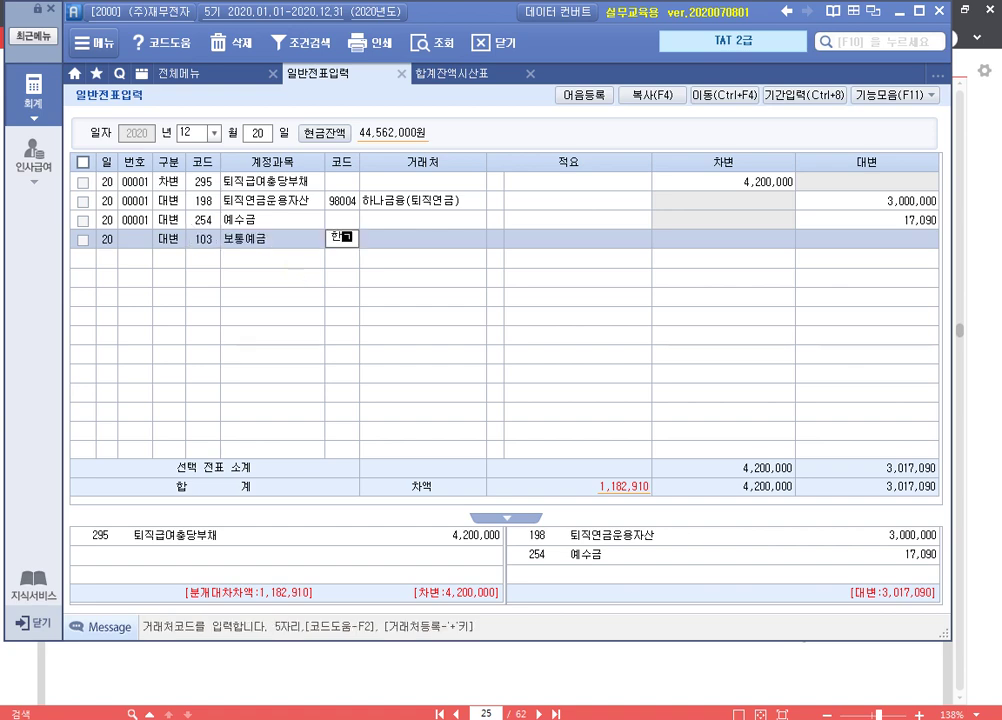
{"action": "key", "text": "F2"}
{"action": "key", "text": "Down"}
{"action": "key", "text": "Return"}
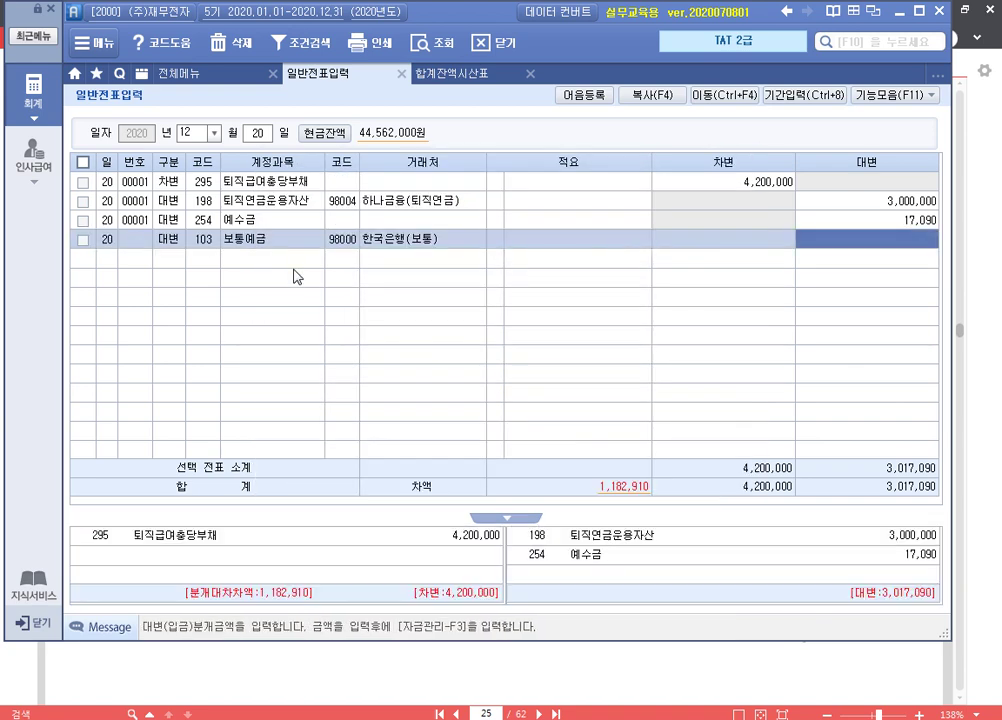
{"action": "type", "text": "1182910"}
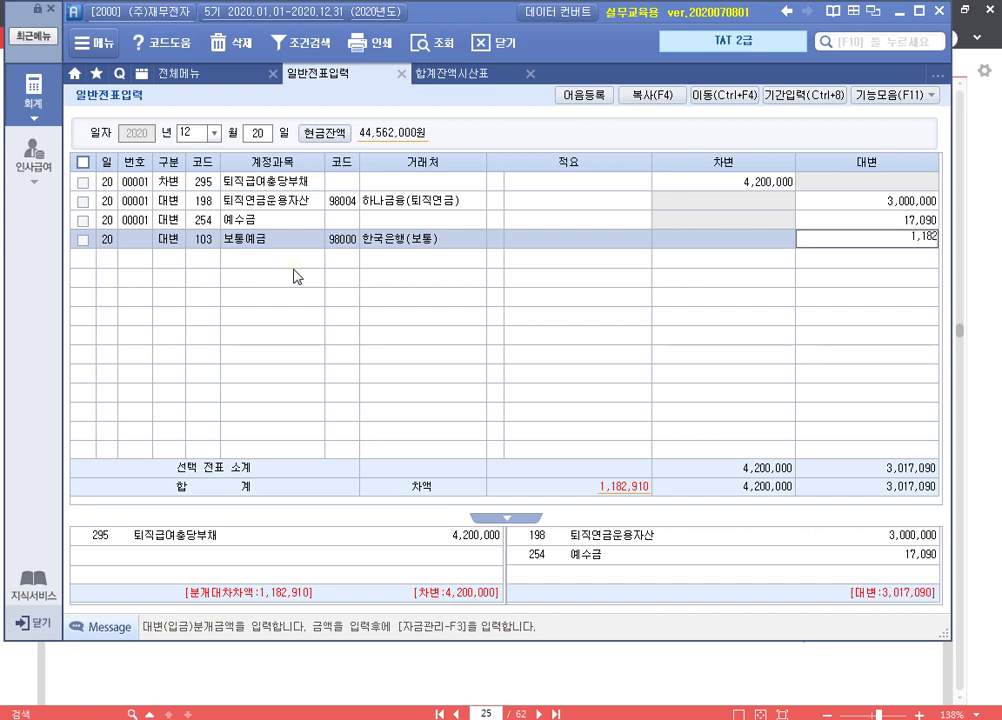
{"action": "key", "text": "Return"}
{"action": "key", "text": "Up"}
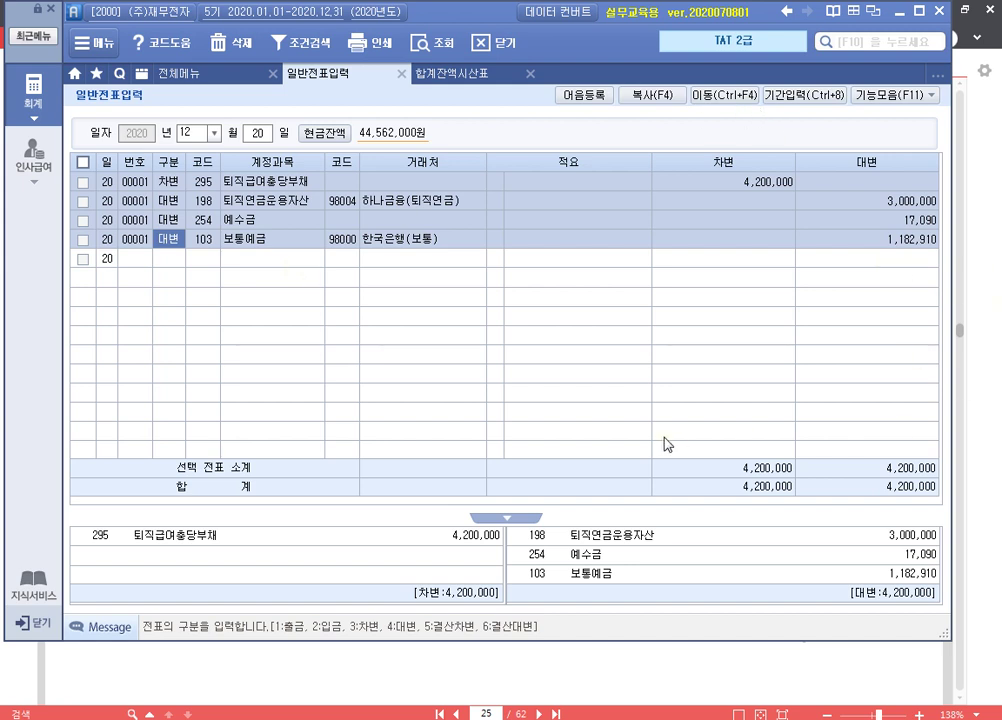
Switch to the PDF workbook and read the section on 정규증명서류(적격증빙) and 영수증수취명세서 작성대상거래.
{"action": "left_click", "coordinate": [687, 672]}
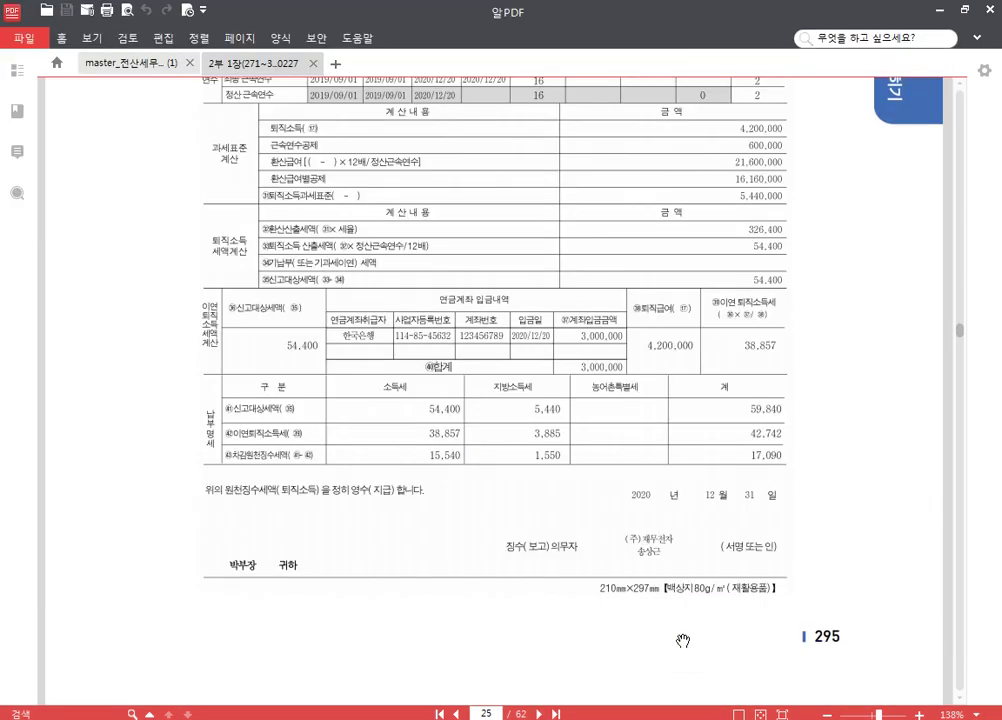
{"action": "scroll", "coordinate": [682, 642], "scroll_direction": "down", "scroll_amount": 10}
{"action": "scroll", "coordinate": [612, 307], "scroll_direction": "down", "scroll_amount": 2}
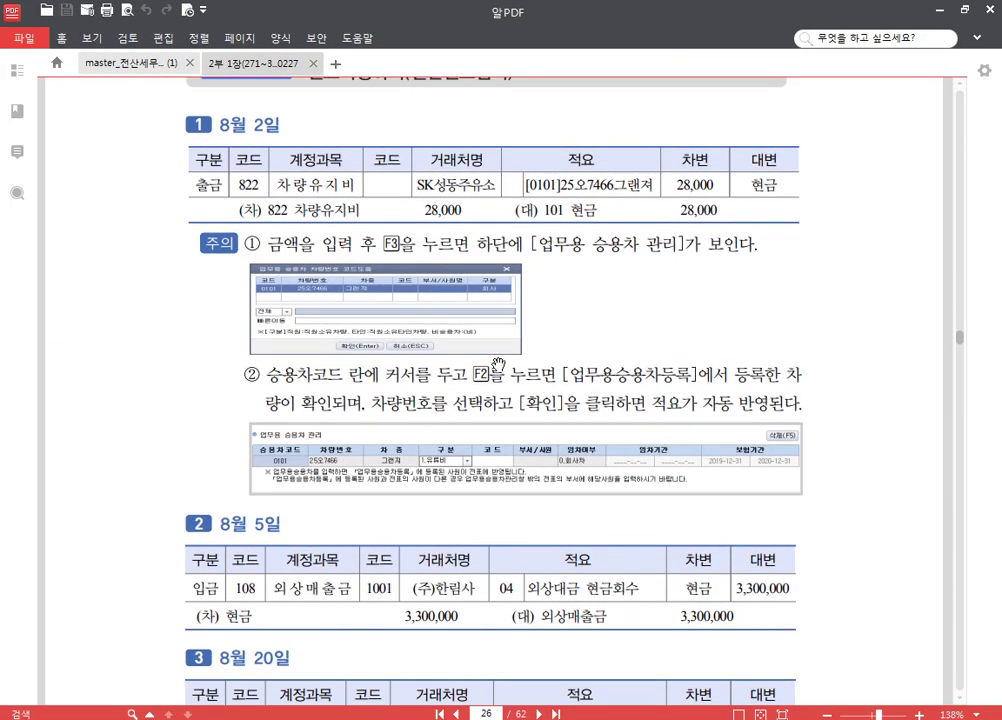
{"action": "scroll", "coordinate": [505, 324], "scroll_direction": "down", "scroll_amount": 10}
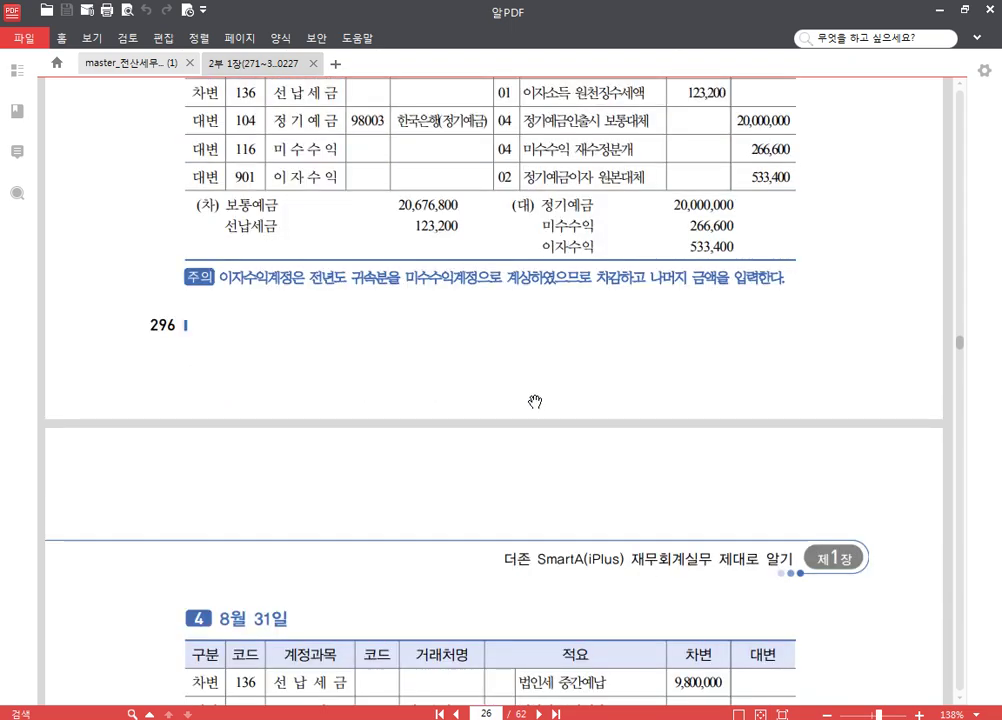
{"action": "scroll", "coordinate": [532, 400], "scroll_direction": "down", "scroll_amount": 20}
{"action": "scroll", "coordinate": [686, 360], "scroll_direction": "down", "scroll_amount": 13}
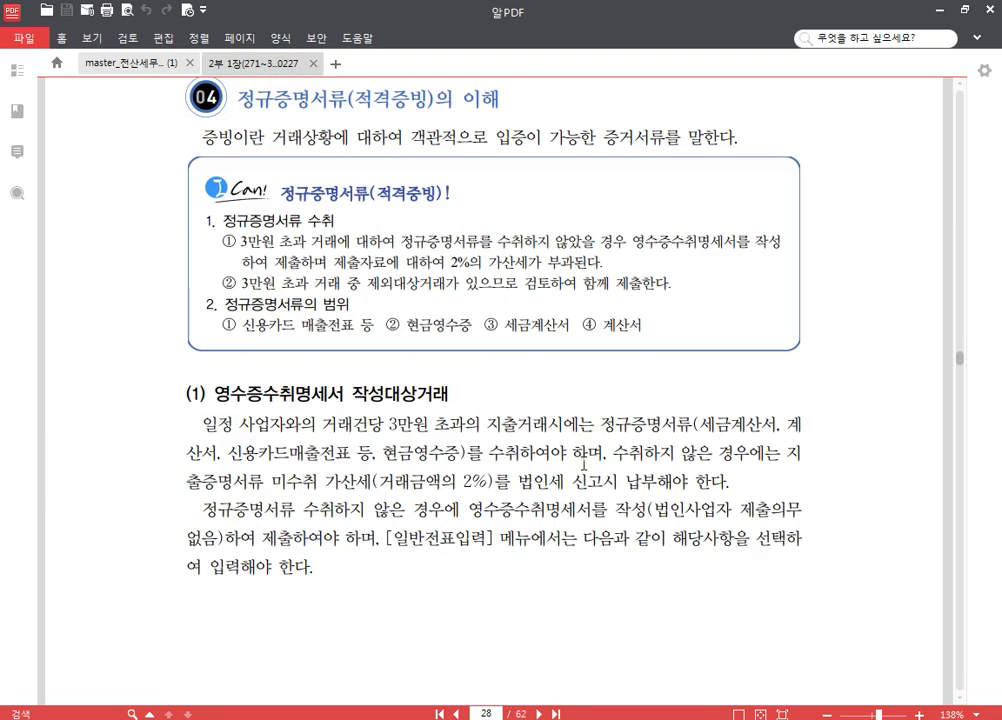
{"action": "scroll", "coordinate": [520, 538], "scroll_direction": "down", "scroll_amount": 9}
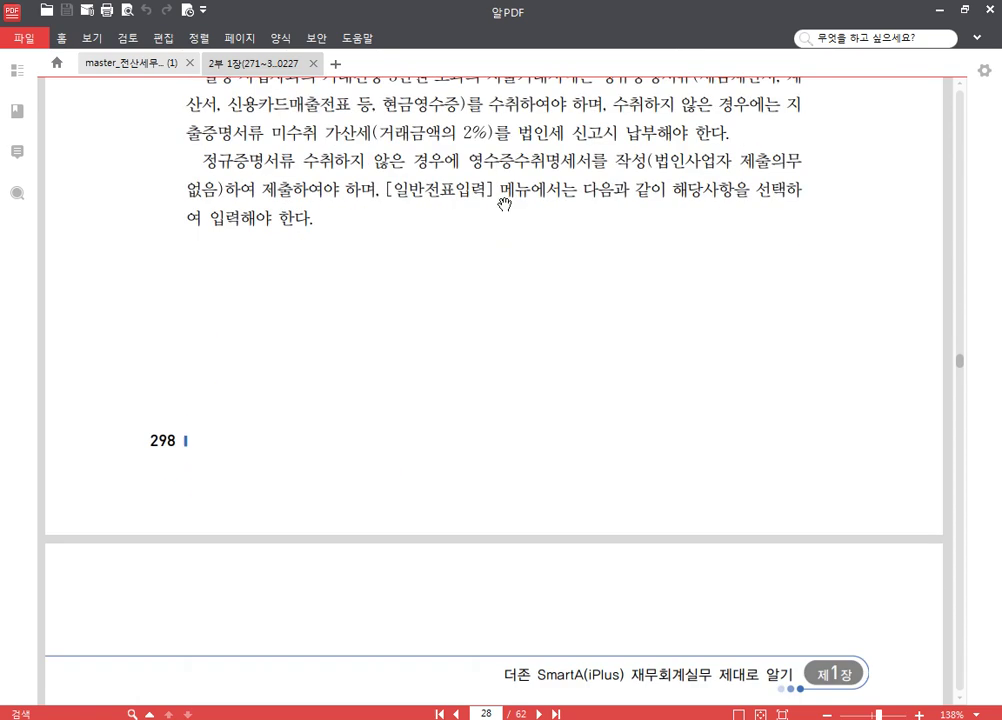
{"action": "scroll", "coordinate": [532, 488], "scroll_direction": "up", "scroll_amount": 4}
{"action": "scroll", "coordinate": [579, 213], "scroll_direction": "down", "scroll_amount": 4}
{"action": "scroll", "coordinate": [579, 213], "scroll_direction": "down", "scroll_amount": 3}
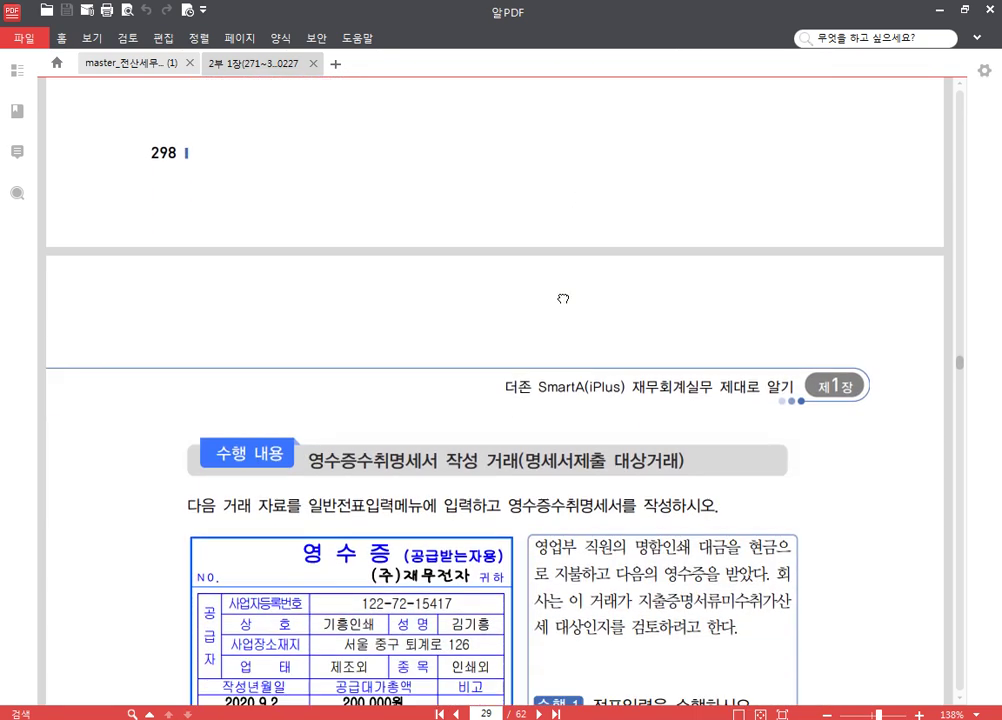
{"action": "left_click_drag", "start_coordinate": [567, 215], "coordinate": [630, 452]}
{"action": "left_click_drag", "start_coordinate": [560, 333], "coordinate": [577, 615]}
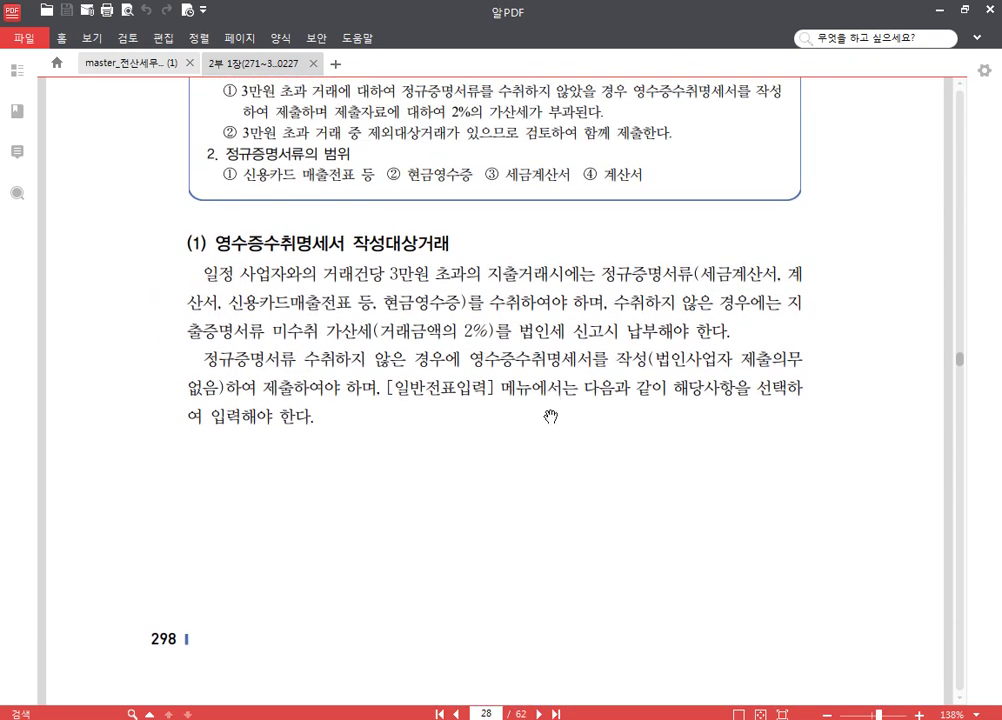
{"action": "scroll", "coordinate": [555, 410], "scroll_direction": "up", "scroll_amount": 4}
{"action": "scroll", "coordinate": [555, 405], "scroll_direction": "down", "scroll_amount": 3}
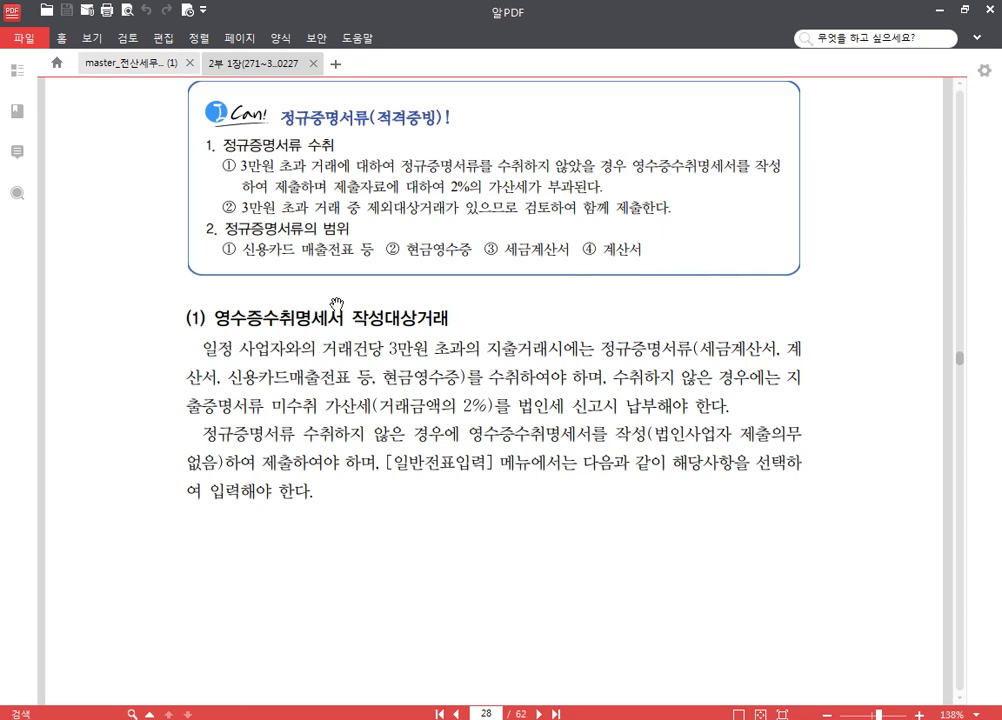
Examine the 영수증수취명세서 작성 거래 exercise on the following page, including its receipt and the required tasks.
{"action": "scroll", "coordinate": [323, 318], "scroll_direction": "down", "scroll_amount": 2}
{"action": "scroll", "coordinate": [323, 318], "scroll_direction": "down", "scroll_amount": 6}
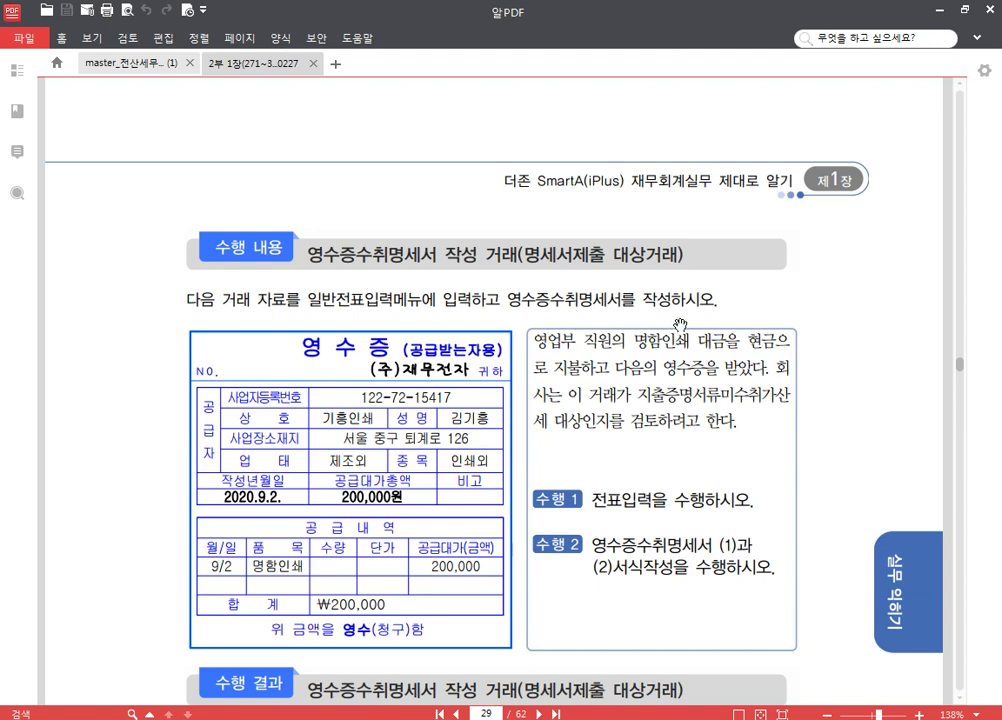
{"action": "scroll", "coordinate": [683, 348], "scroll_direction": "down", "scroll_amount": 2}
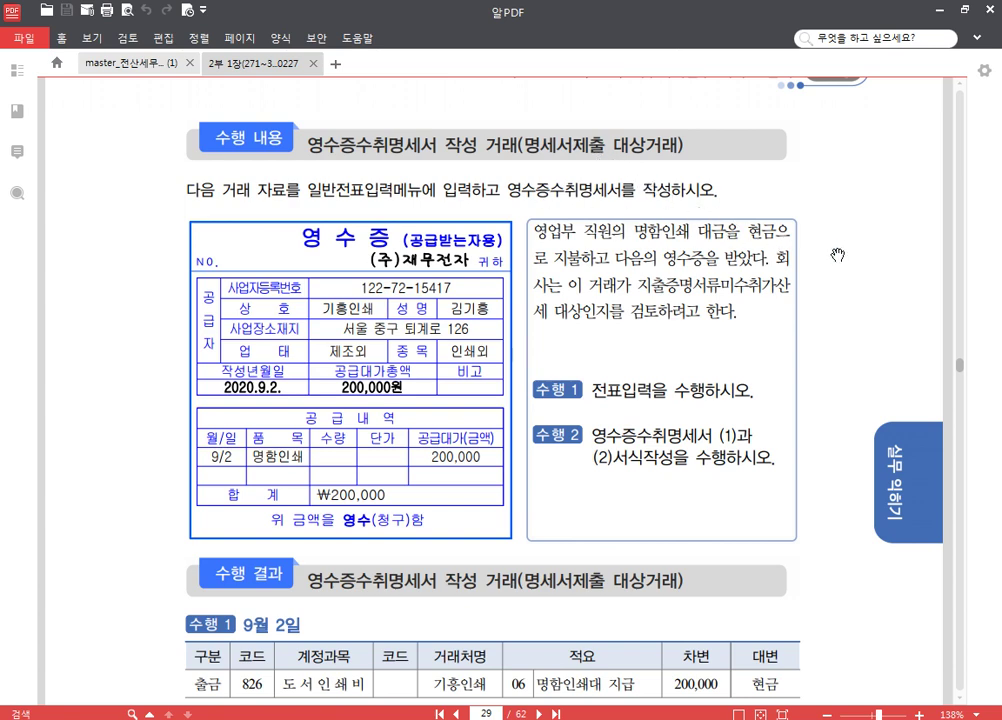
{"action": "scroll", "coordinate": [645, 240], "scroll_direction": "down", "scroll_amount": 1}
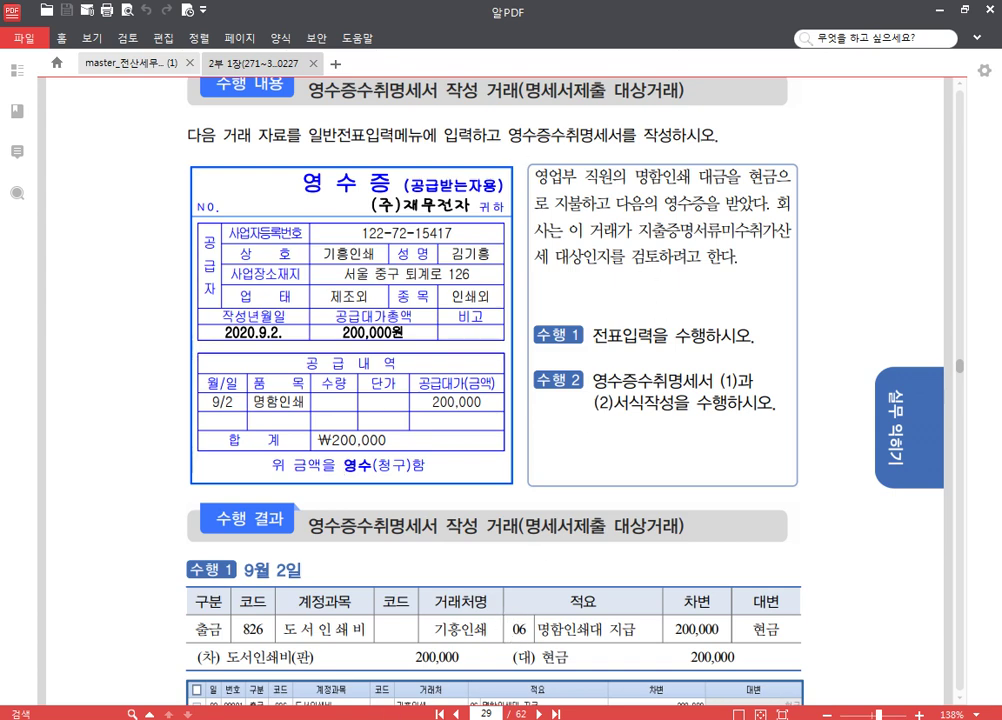
Return to 일반전표입력 in the accounting program and set the voucher date to September 2.
{"action": "key", "text": "alt+Tab"}
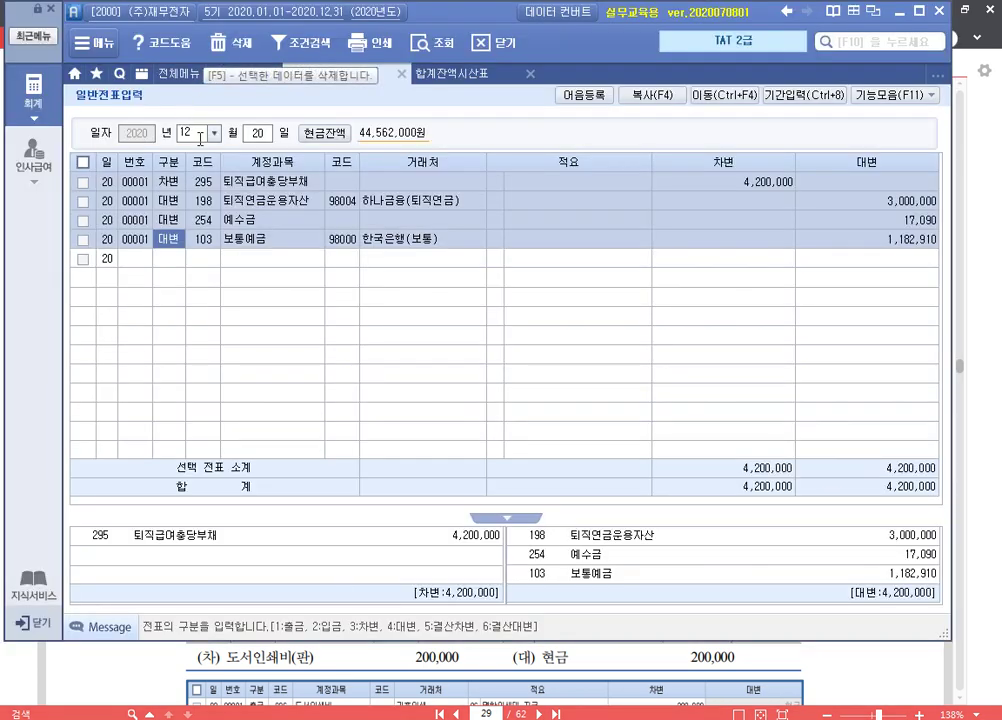
{"action": "left_click", "coordinate": [200, 136]}
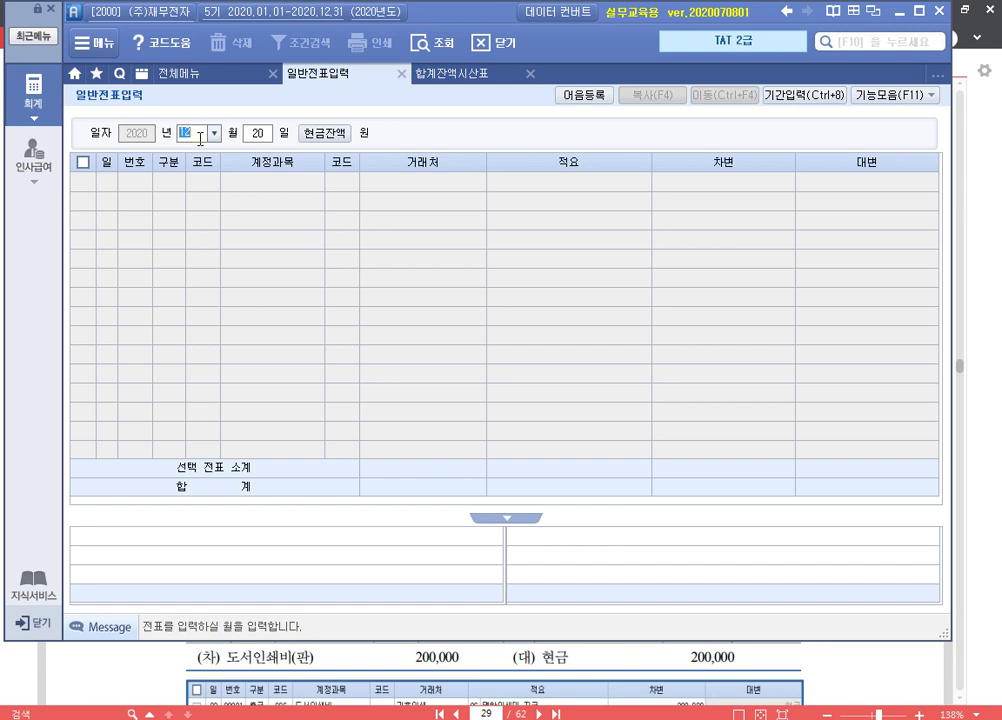
{"action": "type", "text": "9"}
{"action": "key", "text": "Return"}
{"action": "type", "text": "2"}
{"action": "key", "text": "Return"}
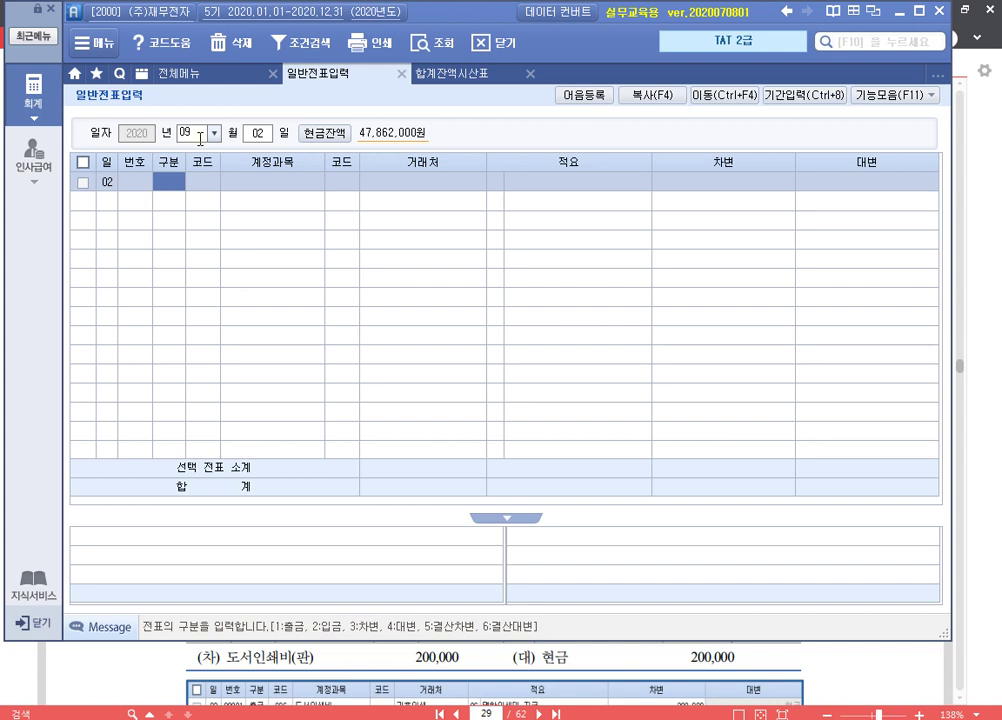
Enter a debit line for account 826 도서인쇄비 with no partner and an amount of 200,000.
{"action": "type", "text": "3"}
{"action": "key", "text": "Return"}
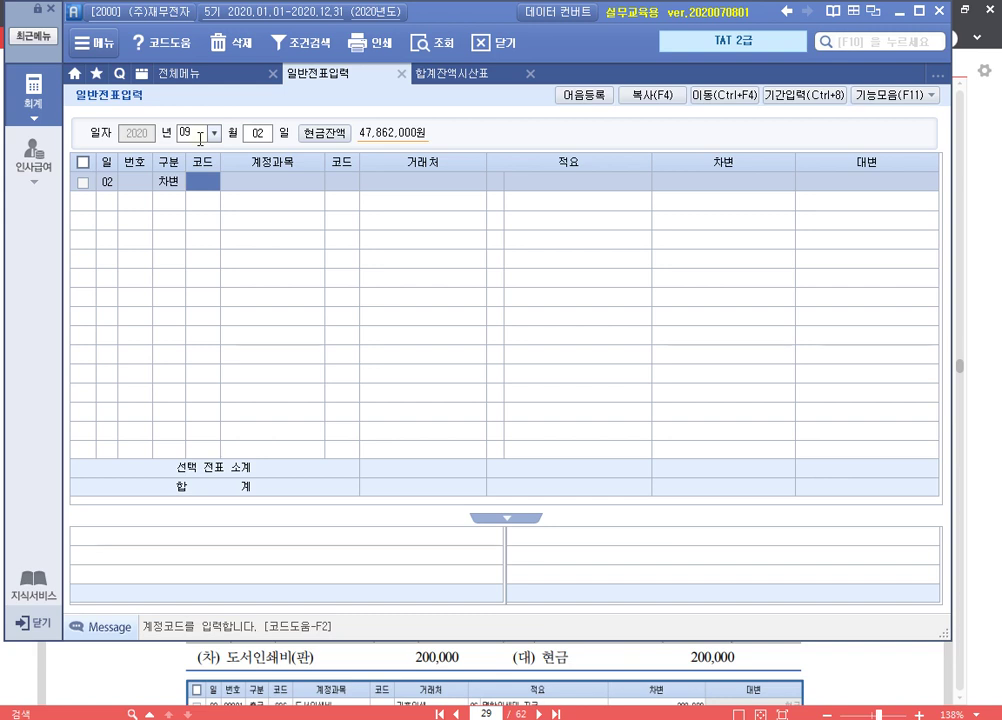
{"action": "type", "text": "도서"}
{"action": "key", "text": "Return"}
{"action": "key", "text": "Down"}
{"action": "key", "text": "Down"}
{"action": "key", "text": "Down"}
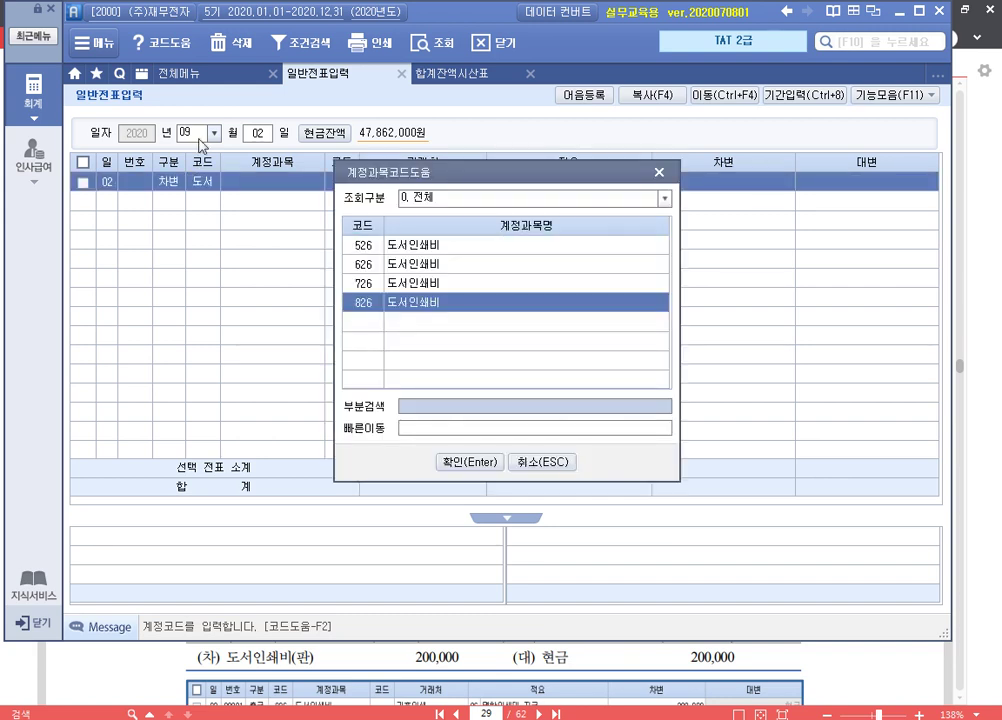
{"action": "key", "text": "Return"}
{"action": "key", "text": "Return"}
{"action": "key", "text": "Return"}
{"action": "key", "text": "Return"}
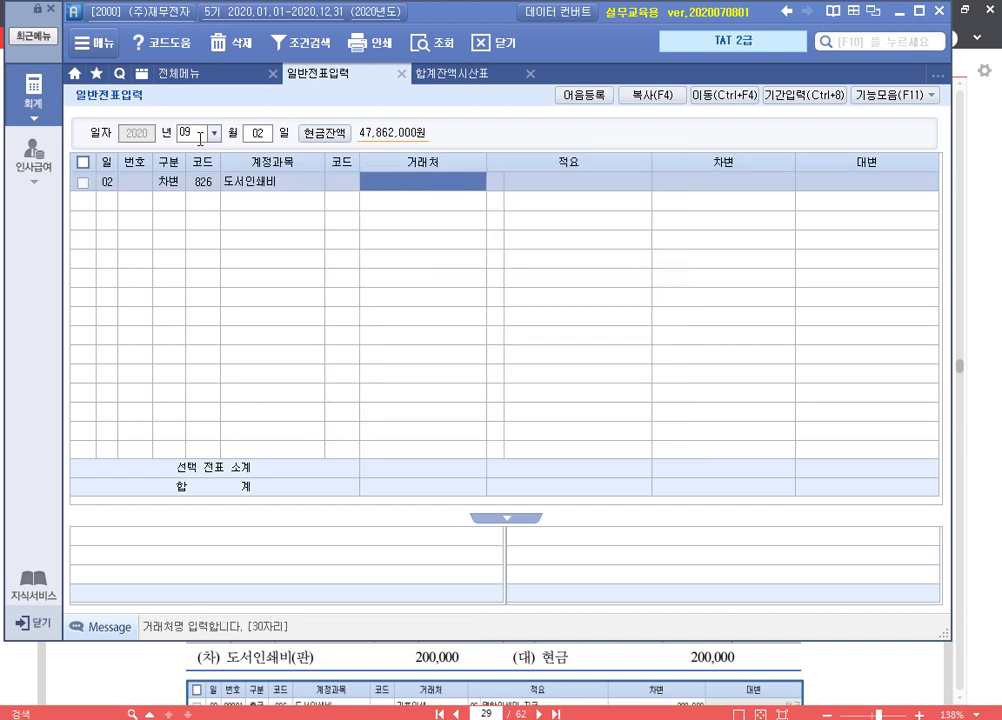
{"action": "type", "text": "2000000"}
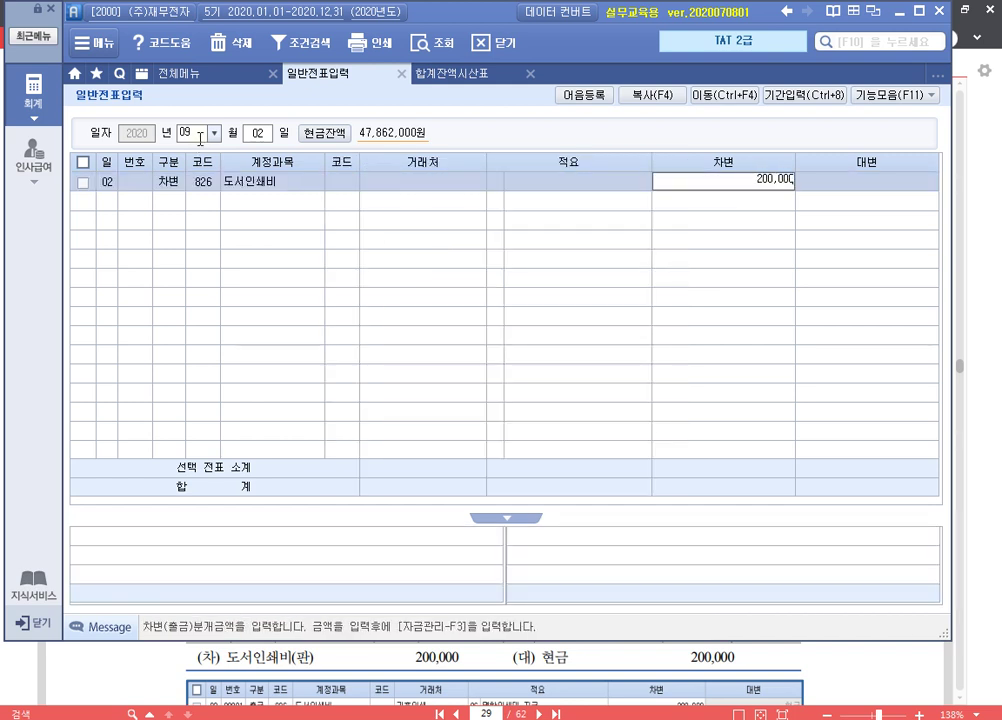
{"action": "key", "text": "Return"}
Add a credit line for account 101 현금 with no partner and an amount of 200,000.
{"action": "type", "text": "4101"}
{"action": "key", "text": "Return"}
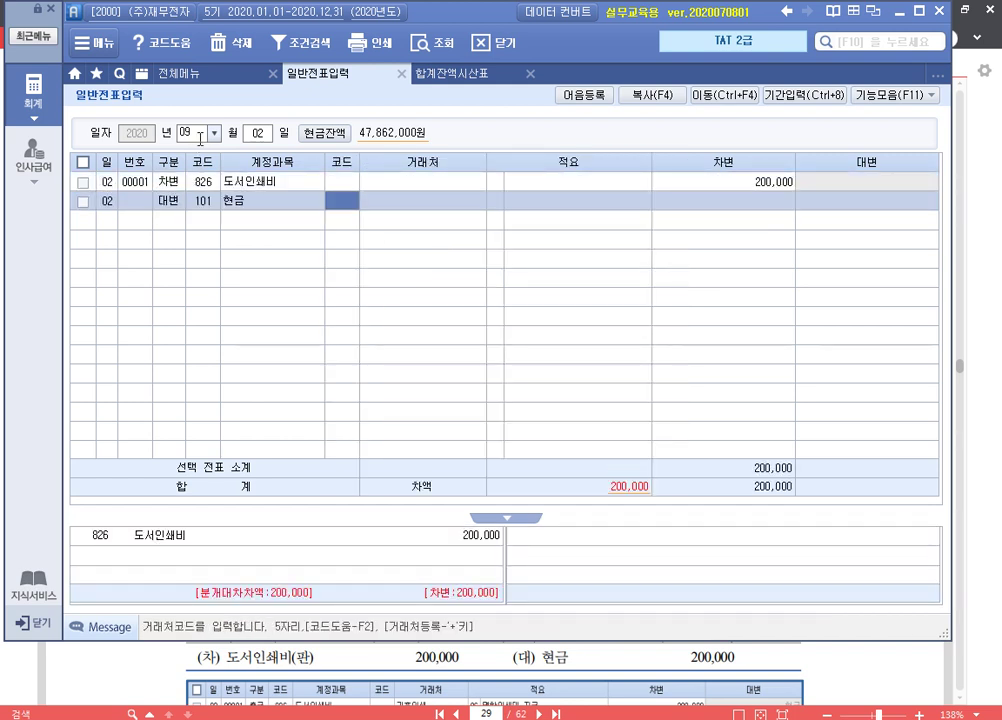
{"action": "key", "text": "Return"}
{"action": "key", "text": "Return"}
{"action": "key", "text": "Return"}
{"action": "type", "text": "2000000"}
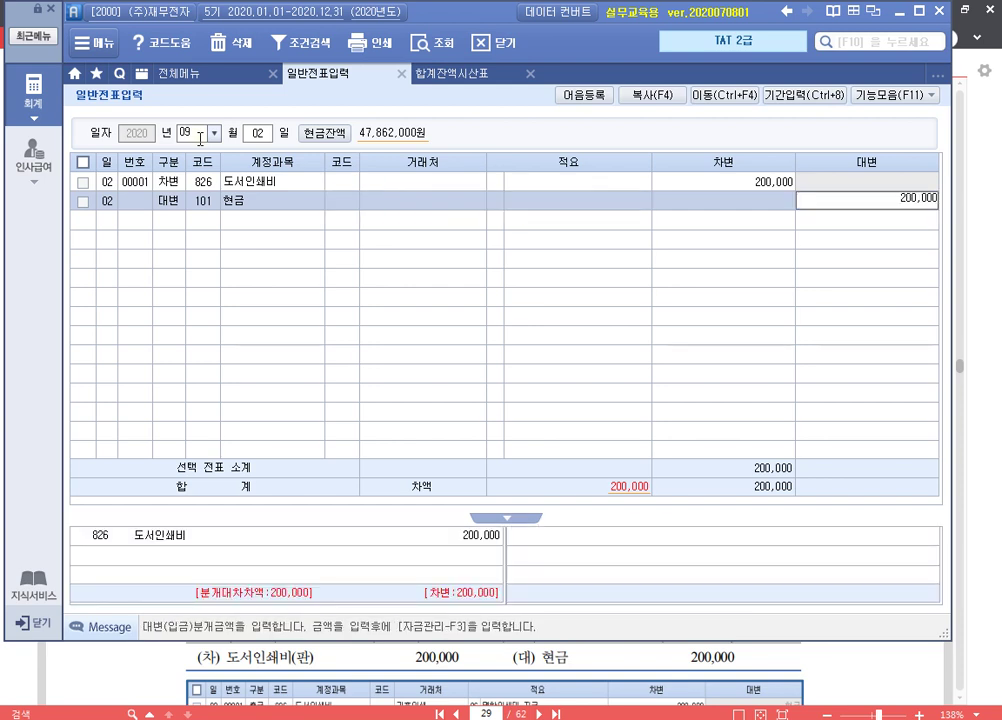
{"action": "key", "text": "Return"}
{"action": "key", "text": "Up"}
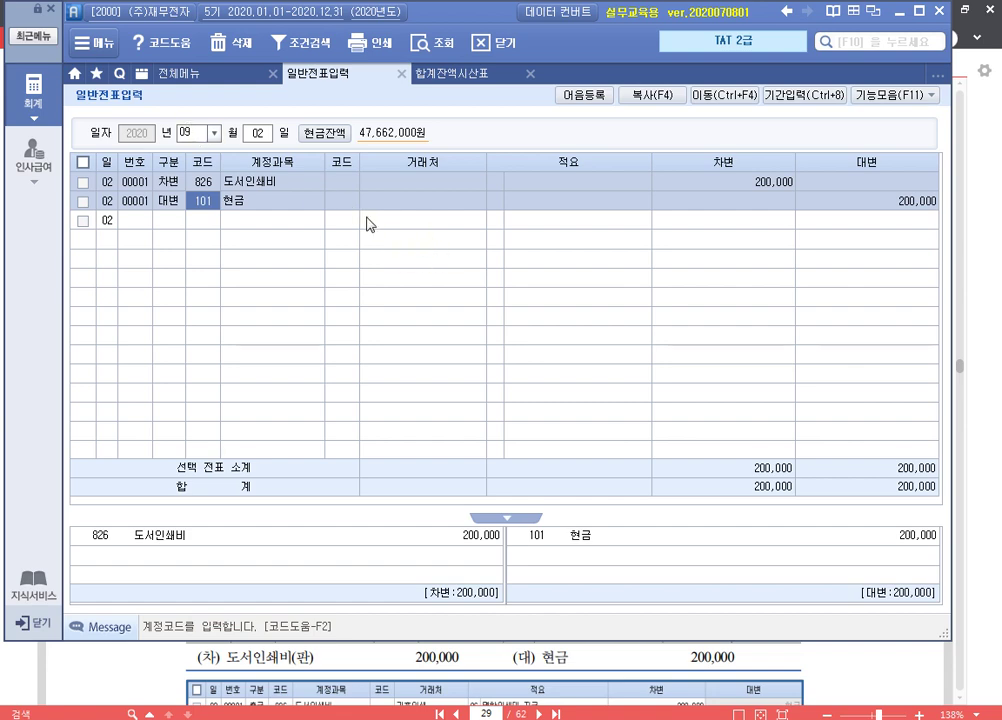
Open the 영수증수취명세서 form from the 결산/재무제표 I group.
{"action": "left_click", "coordinate": [206, 75]}
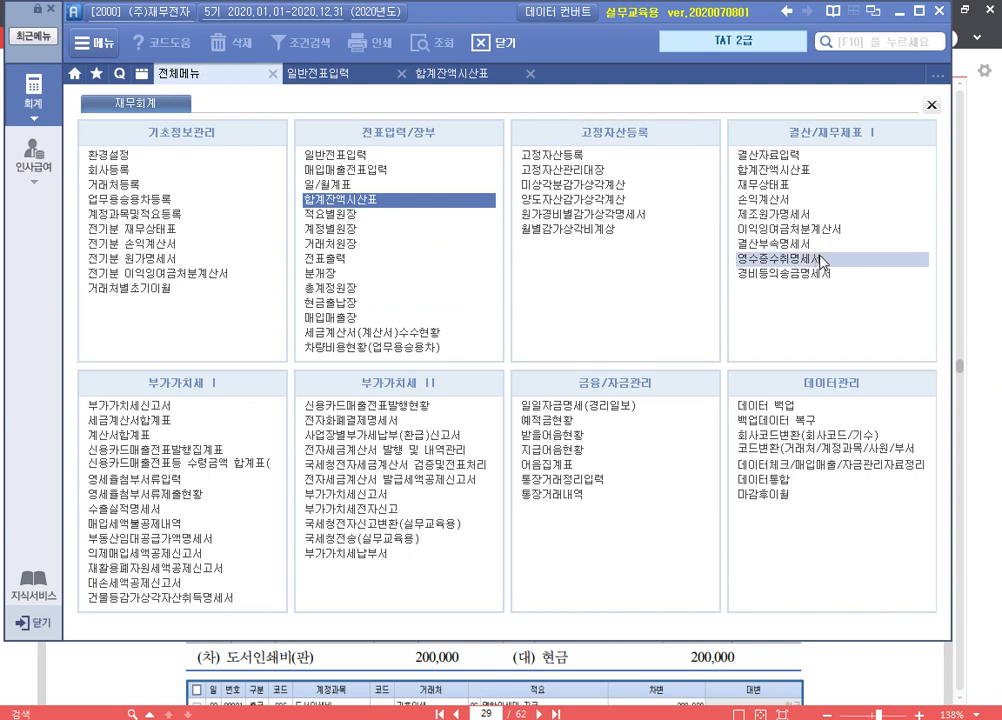
{"action": "key", "text": "F9"}
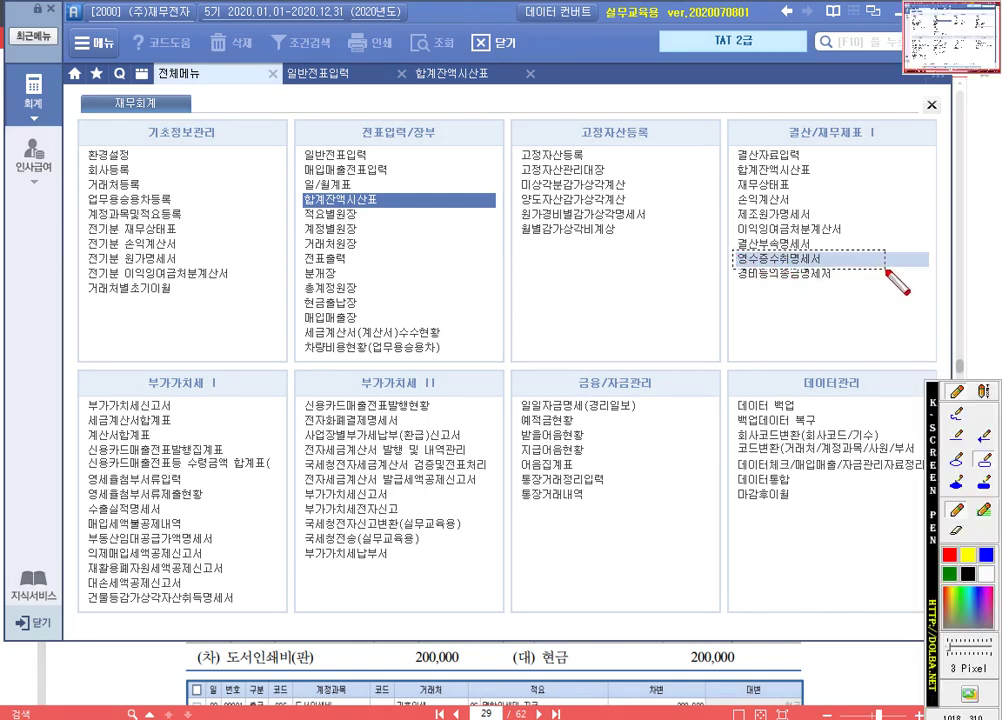
{"action": "left_click_drag", "start_coordinate": [735, 250], "coordinate": [887, 268]}
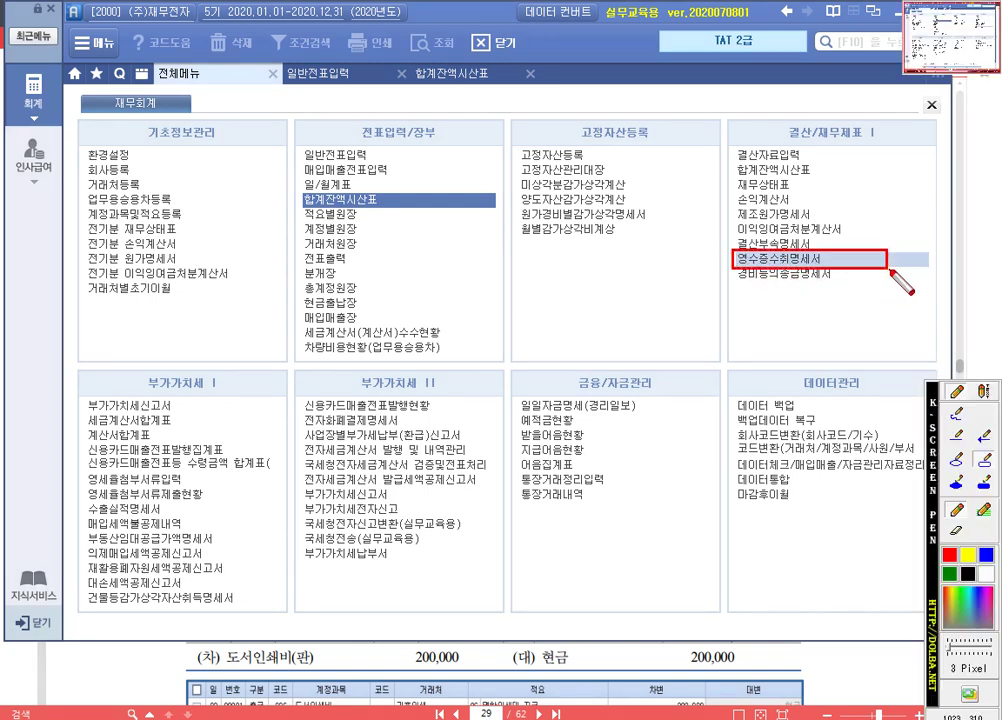
{"action": "key", "text": "F9"}
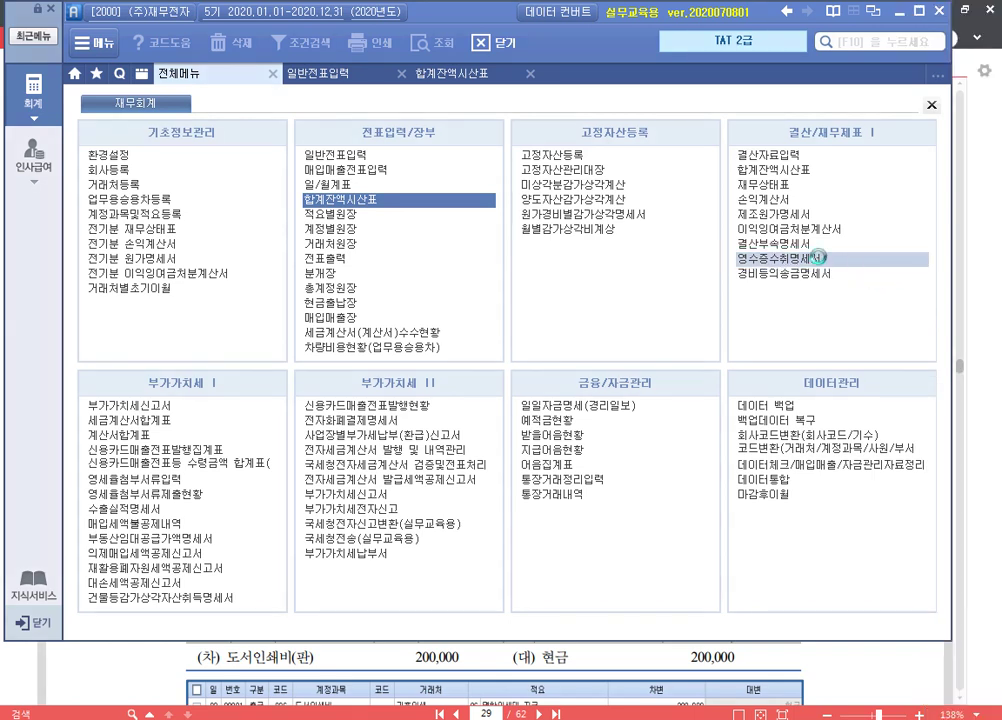
{"action": "left_click", "coordinate": [818, 258]}
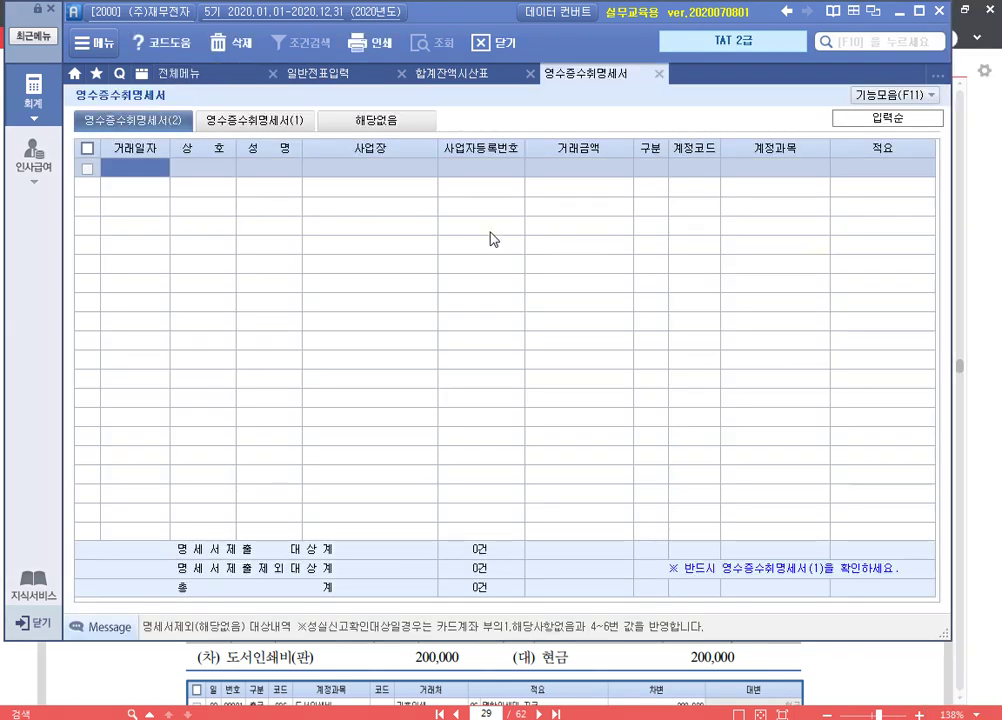
Start a 영수증수취명세서(2) row dated September 2 for 기흥인쇄 and fill in the representative's name.
{"action": "type", "text": "0902"}
{"action": "key", "text": "Return"}
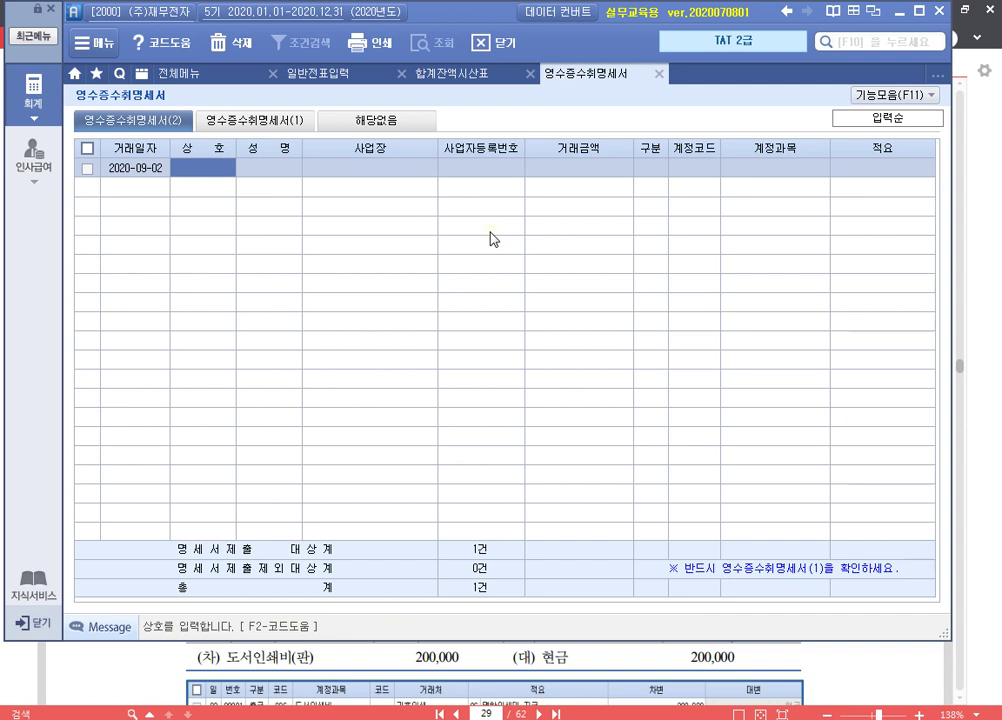
{"action": "type", "text": "기흥인쇄"}
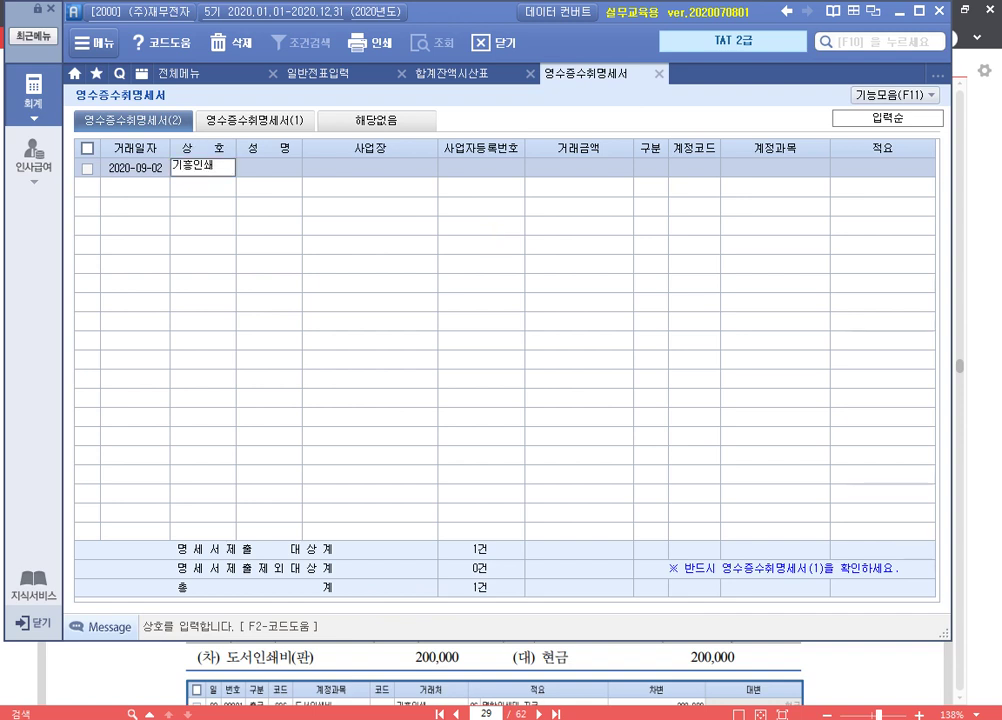
{"action": "key", "text": "Return"}
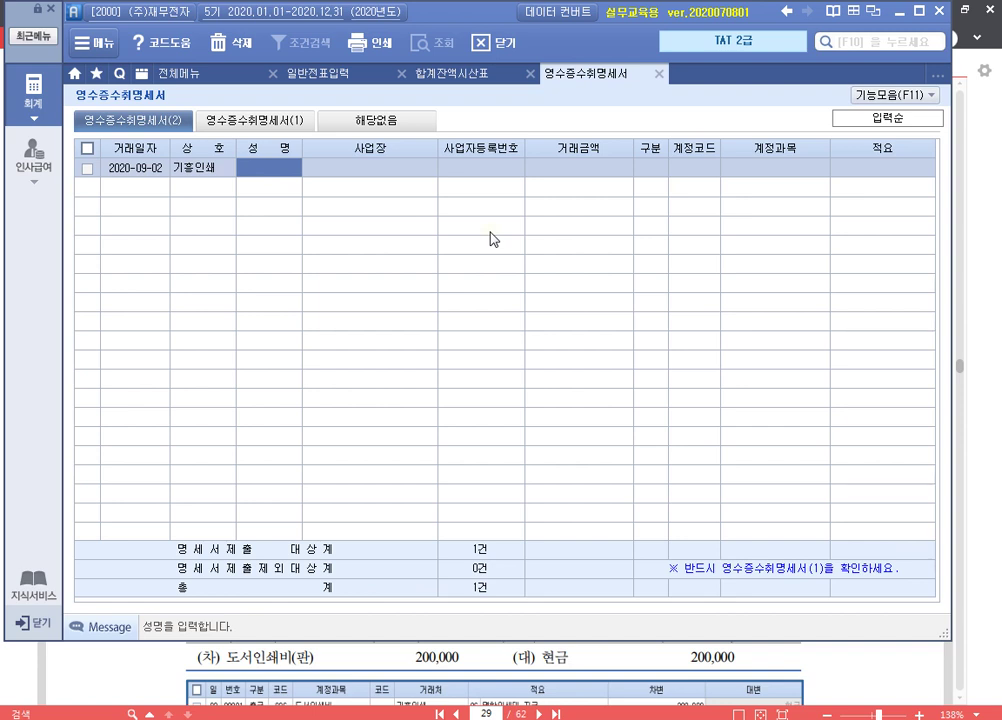
{"action": "type", "text": "기흥"}
{"action": "key", "text": "Return"}
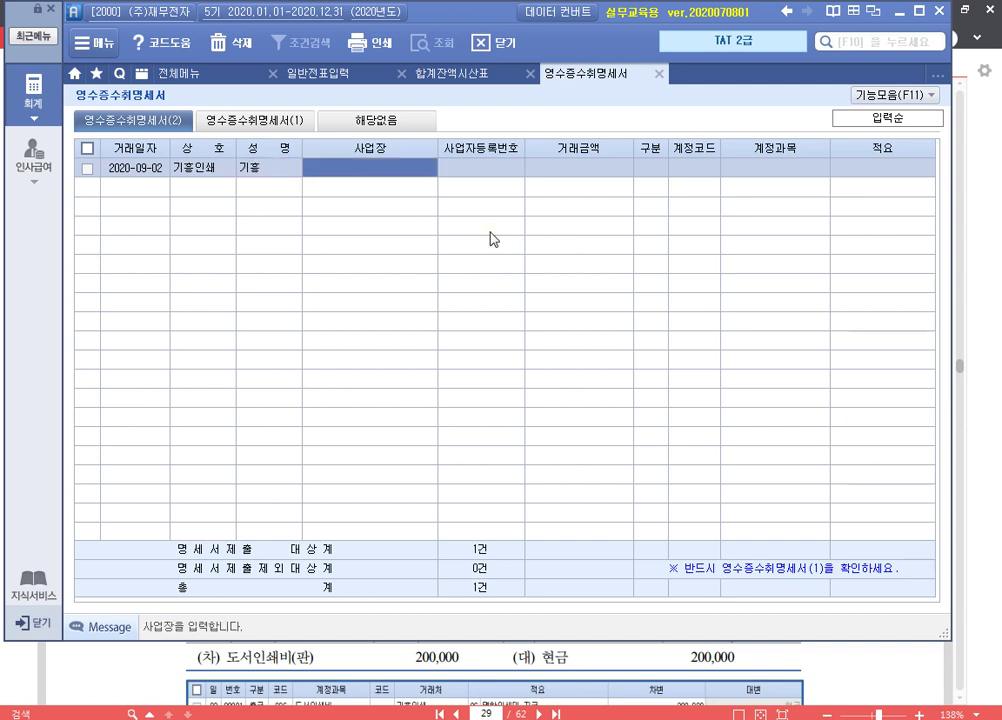
{"action": "key", "text": "Left"}
{"action": "type", "text": "김기홍"}
{"action": "key", "text": "Return"}
Fill in the supplier's business address and registration number, and set the transaction amount to 200,000.
{"action": "type", "text": "서울 중ㄱ"}
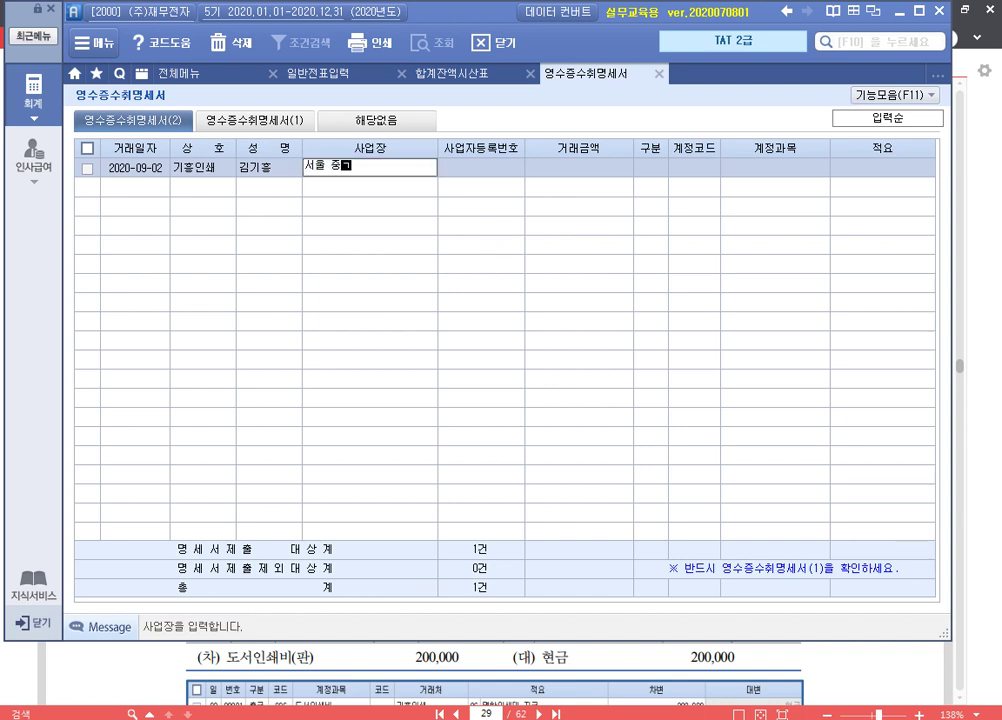
{"action": "type", "text": "구 퇴계로 126"}
{"action": "key", "text": "Return"}
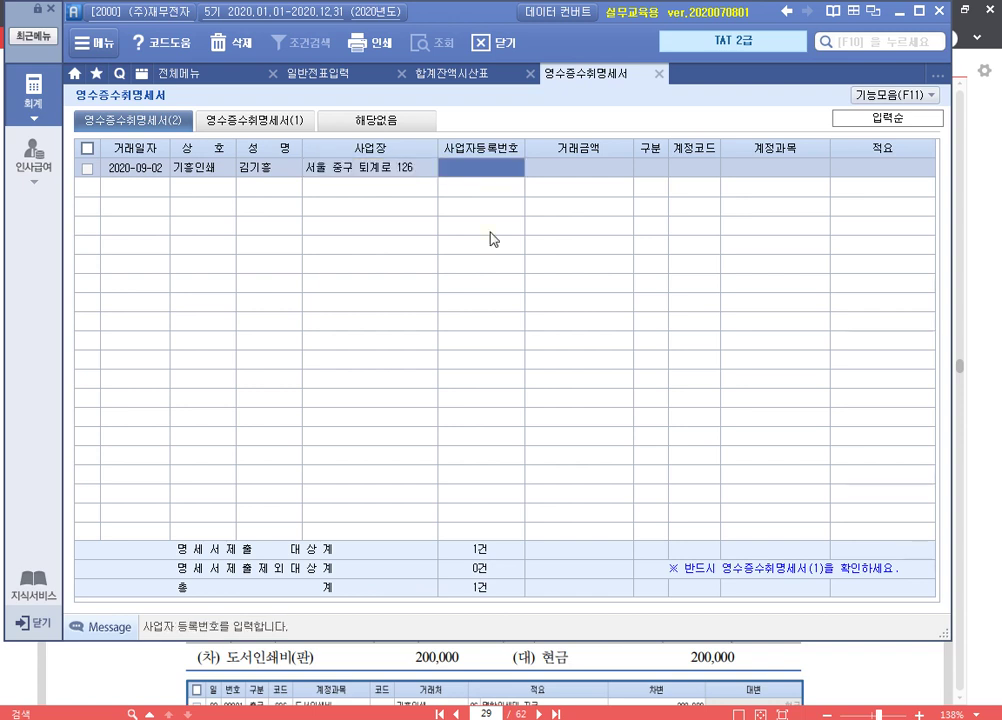
{"action": "type", "text": "122-72-15"}
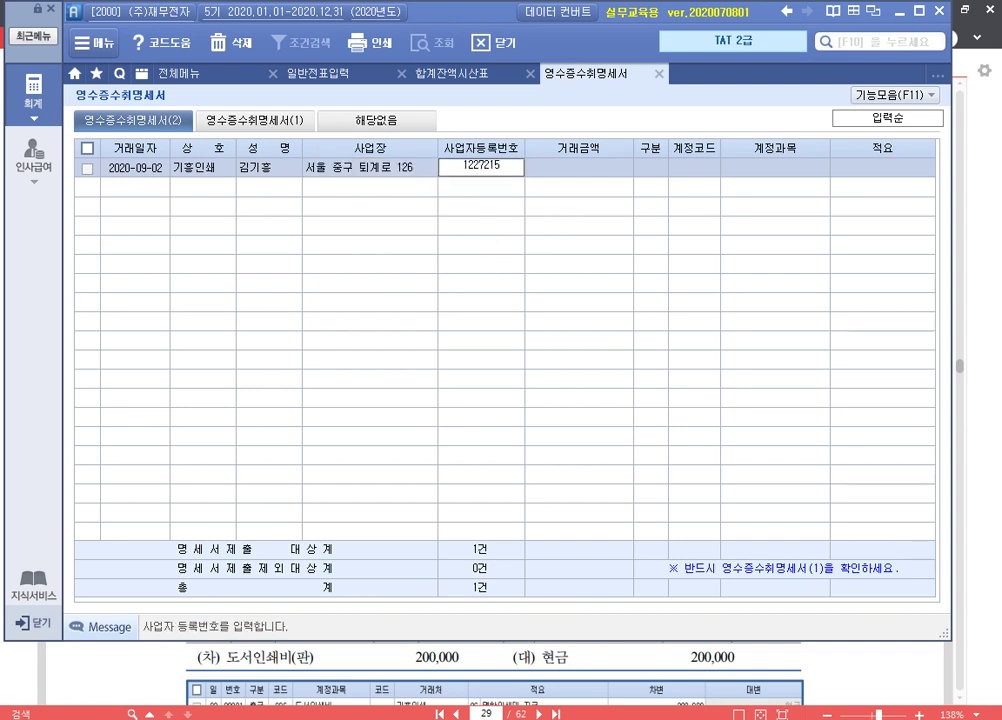
{"action": "type", "text": "417"}
{"action": "key", "text": "Return"}
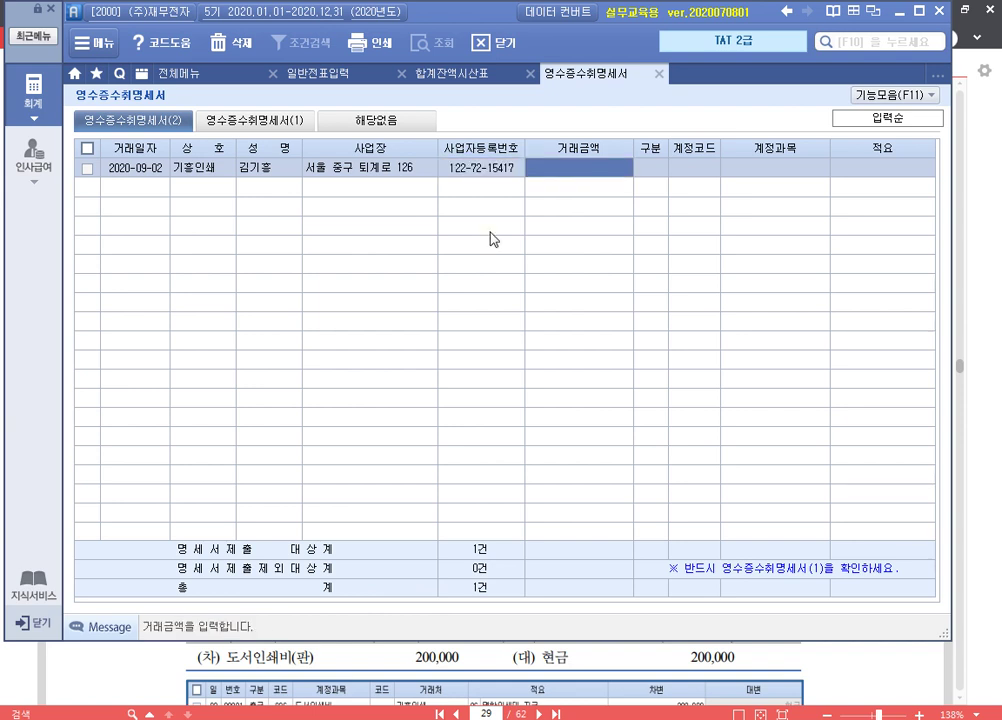
{"action": "type", "text": "2000000"}
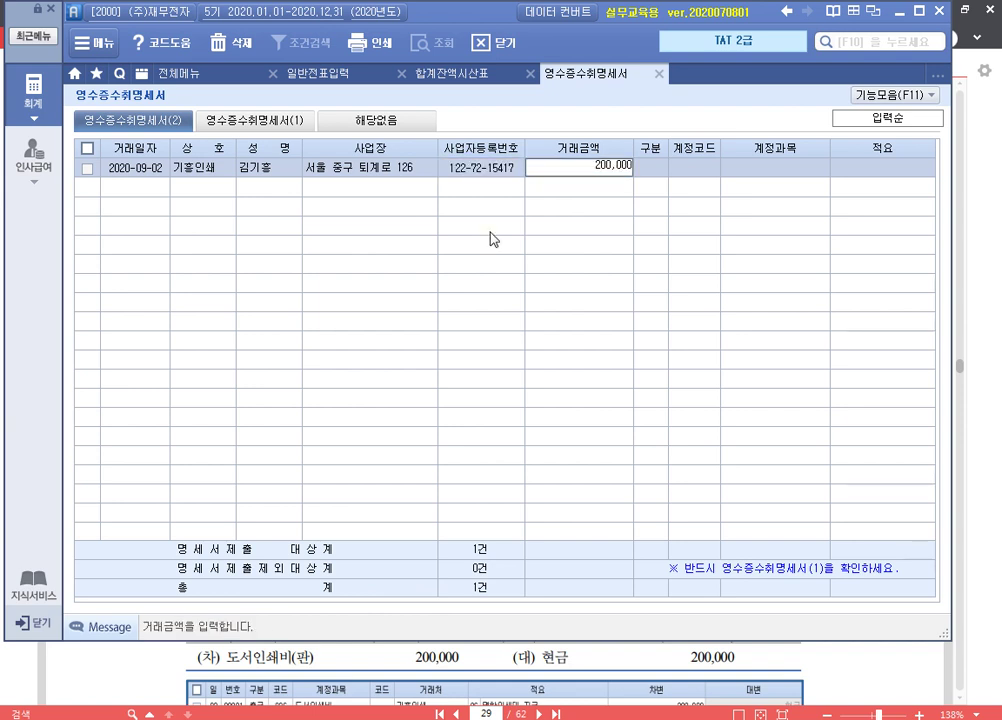
{"action": "key", "text": "Return"}
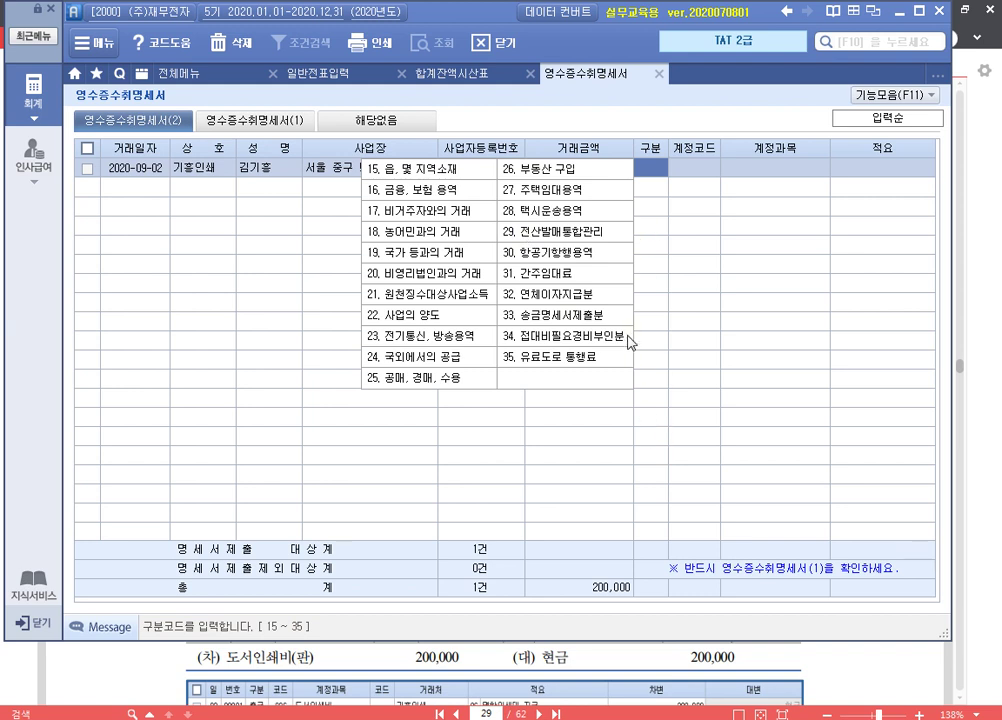
Mark categories 16, 18, 19, 28, 30, 31 and 33 in the 구분 list with red screen-pen boxes, and clear the markings.
{"action": "key", "text": "F12"}
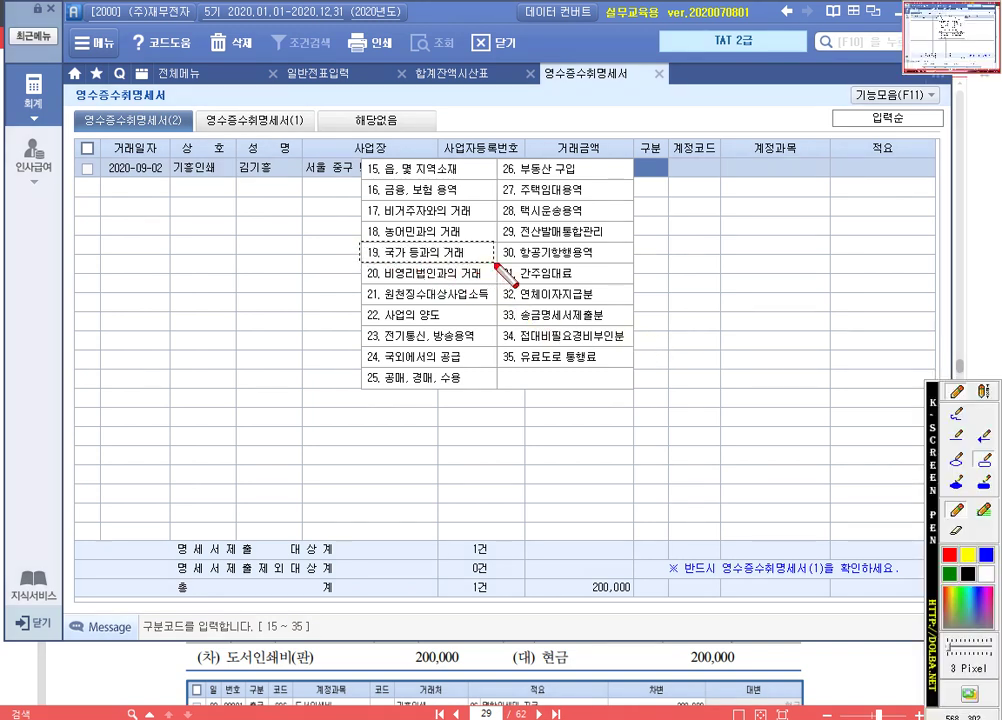
{"action": "left_click_drag", "start_coordinate": [358, 241], "coordinate": [491, 261]}
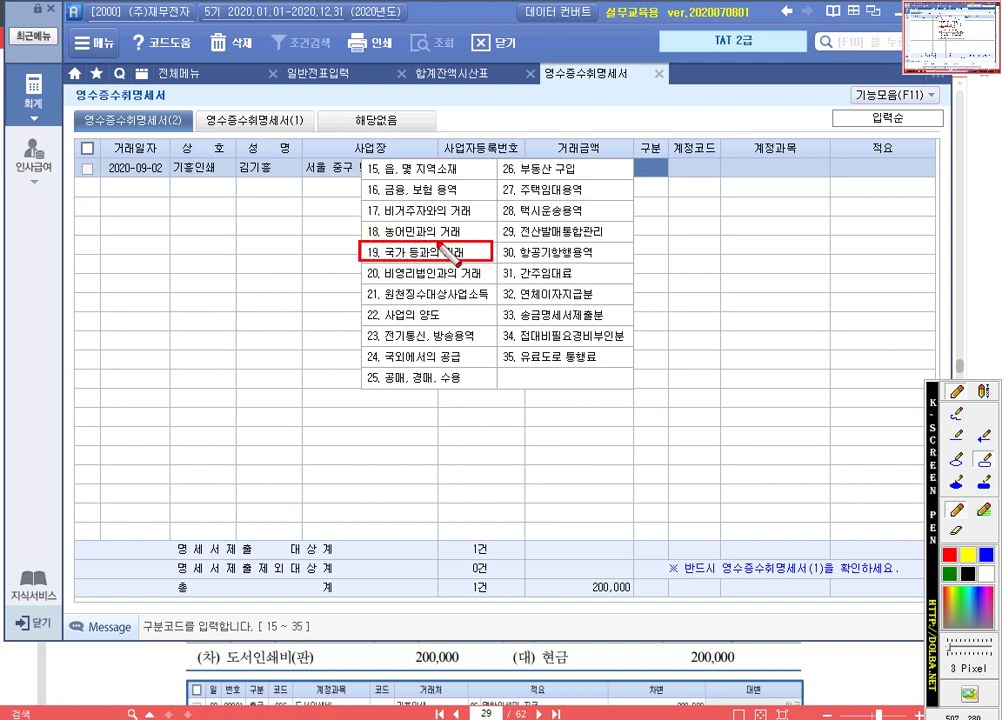
{"action": "left_click_drag", "start_coordinate": [487, 240], "coordinate": [601, 219]}
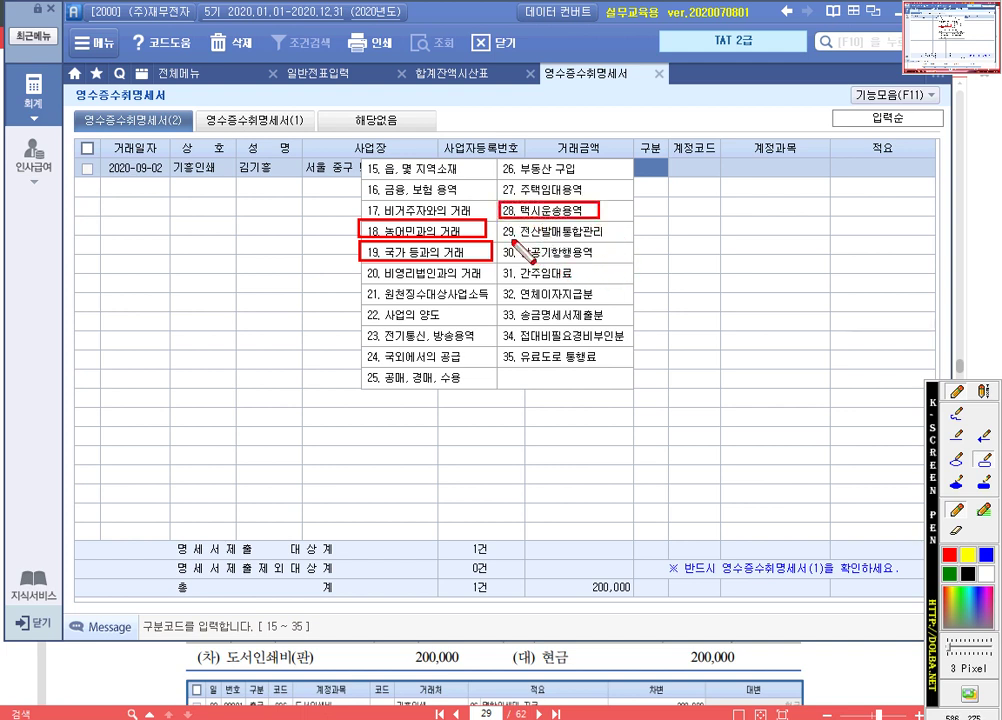
{"action": "left_click_drag", "start_coordinate": [498, 238], "coordinate": [623, 262]}
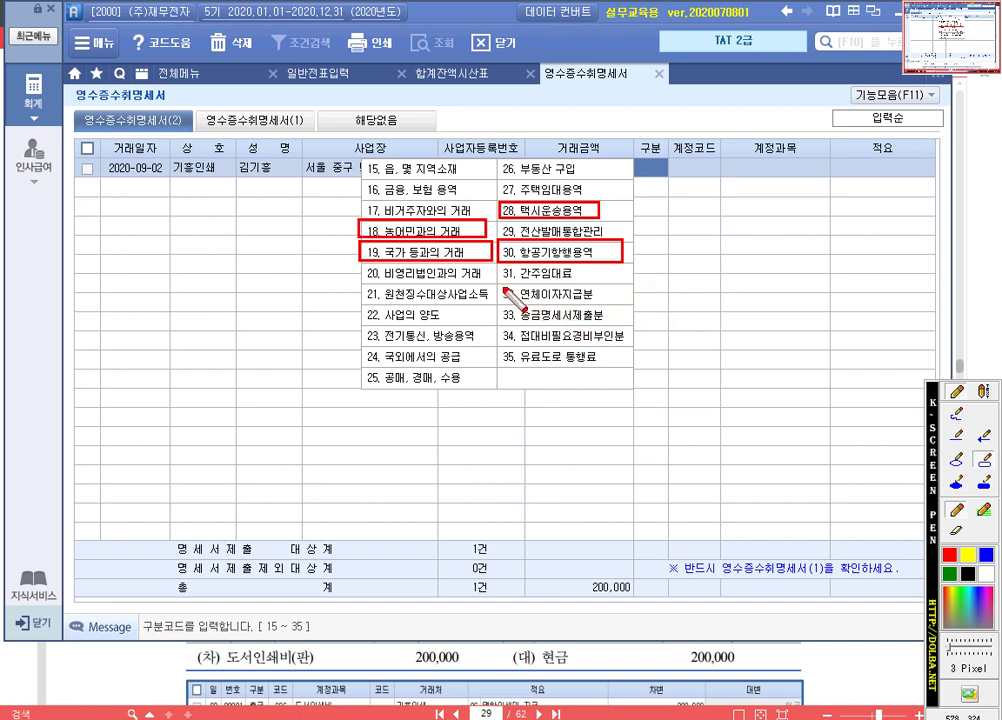
{"action": "left_click_drag", "start_coordinate": [498, 262], "coordinate": [583, 281]}
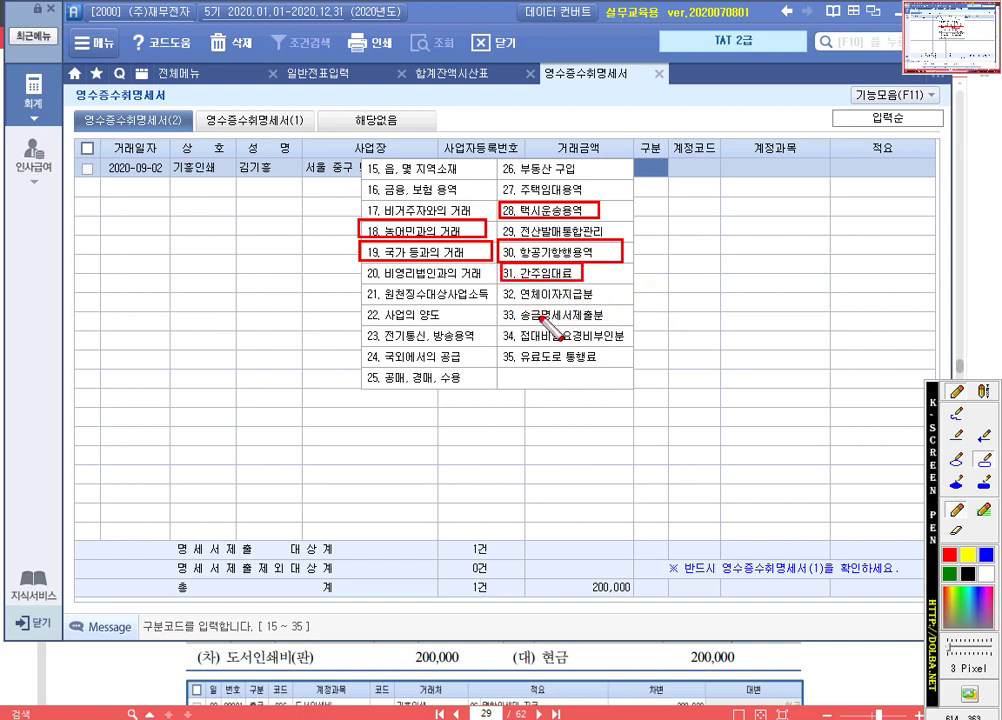
{"action": "left_click_drag", "start_coordinate": [500, 303], "coordinate": [626, 326]}
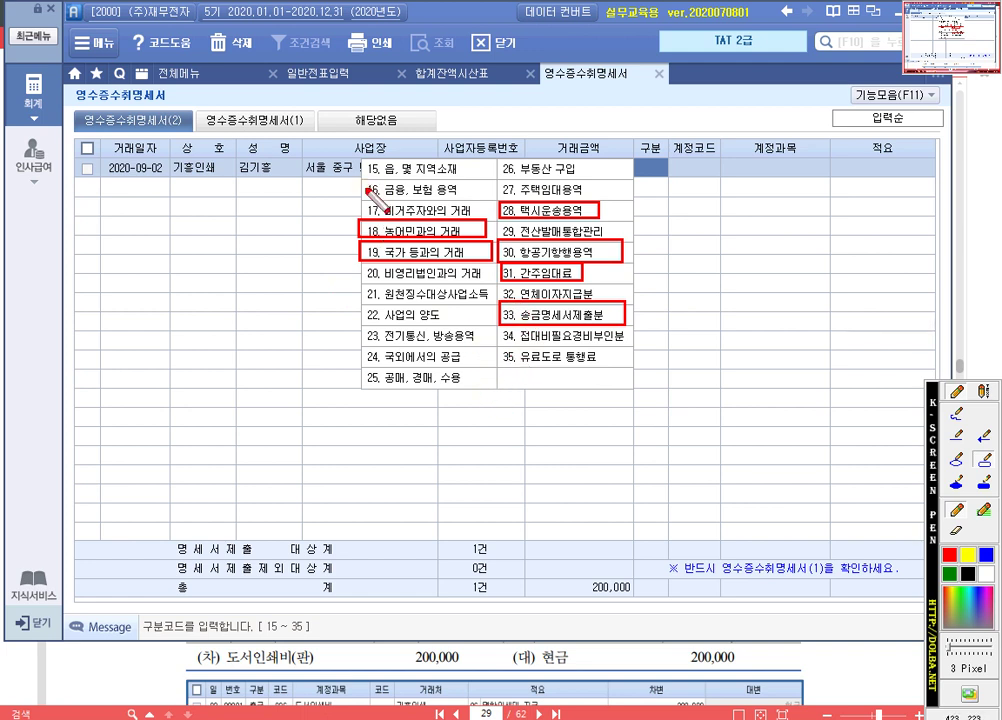
{"action": "left_click_drag", "start_coordinate": [364, 182], "coordinate": [473, 199]}
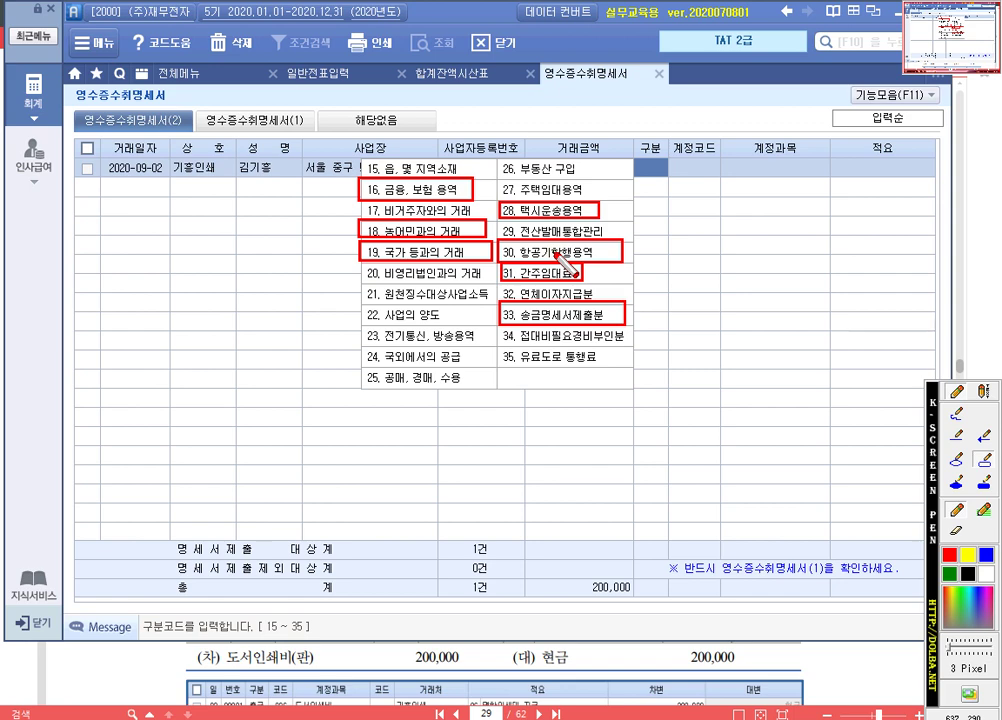
{"action": "key", "text": "Escape"}
Leave 구분 blank for the 기흥인쇄 row and set its account to 826 도서인쇄비.
{"action": "key", "text": "Return"}
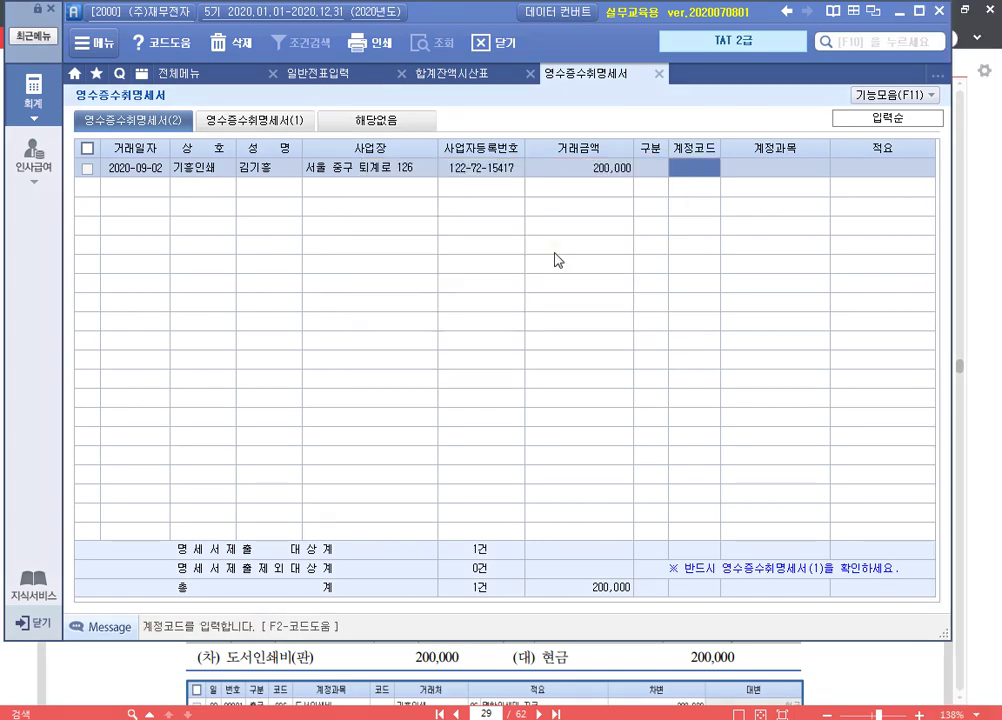
{"action": "key", "text": "F2"}
{"action": "type", "text": "도서"}
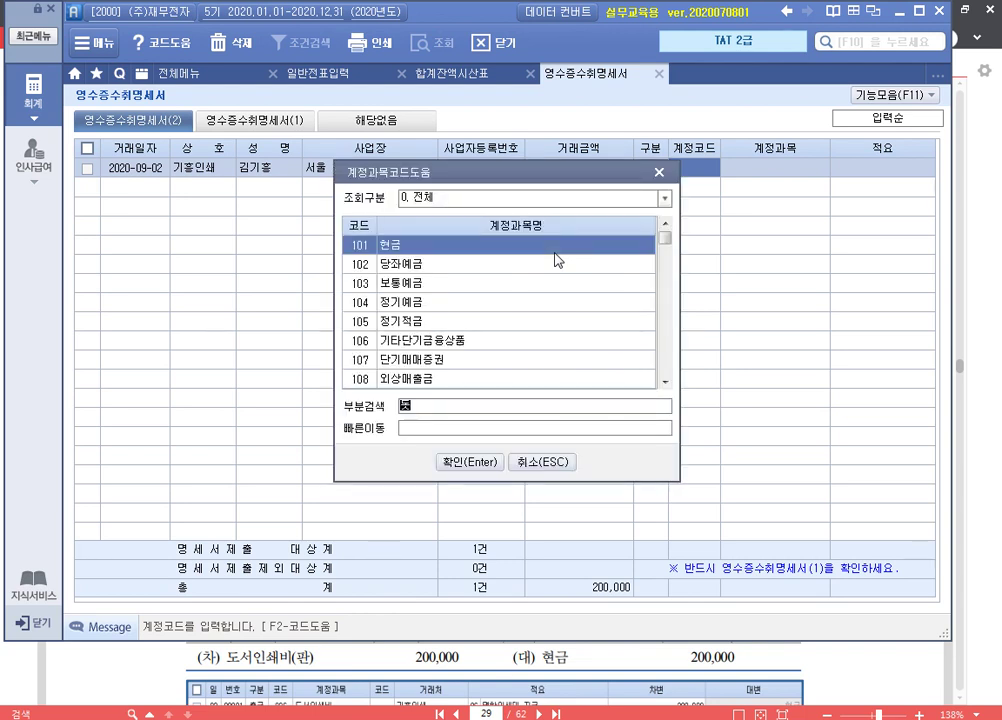
{"action": "key", "text": "Down"}
{"action": "key", "text": "Down"}
{"action": "key", "text": "Down"}
{"action": "key", "text": "Return"}
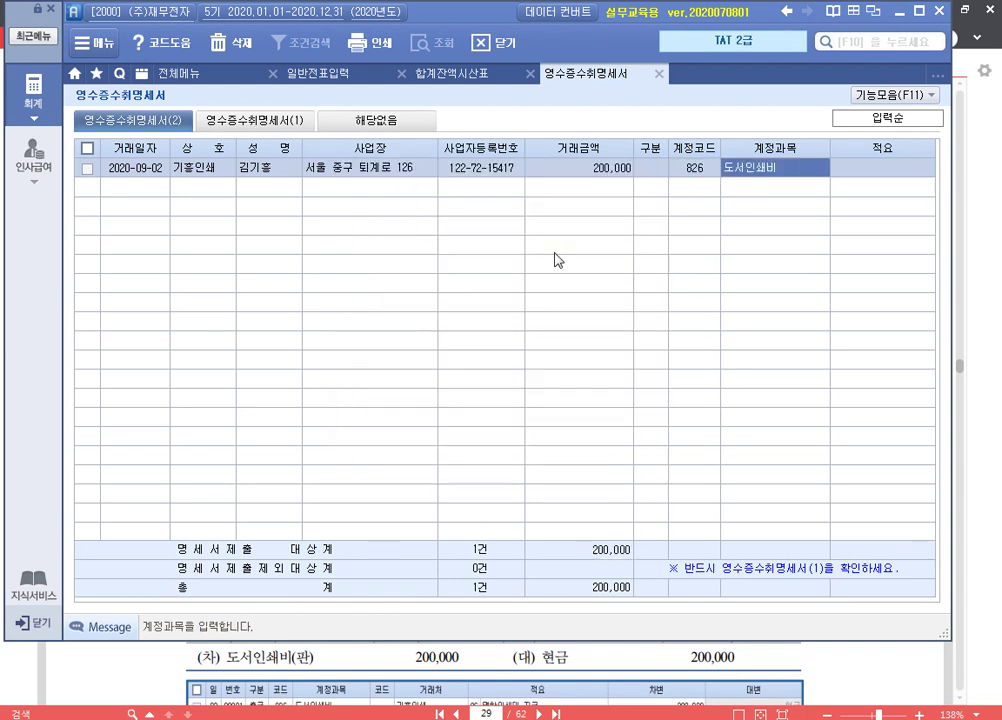
{"action": "key", "text": "Return"}
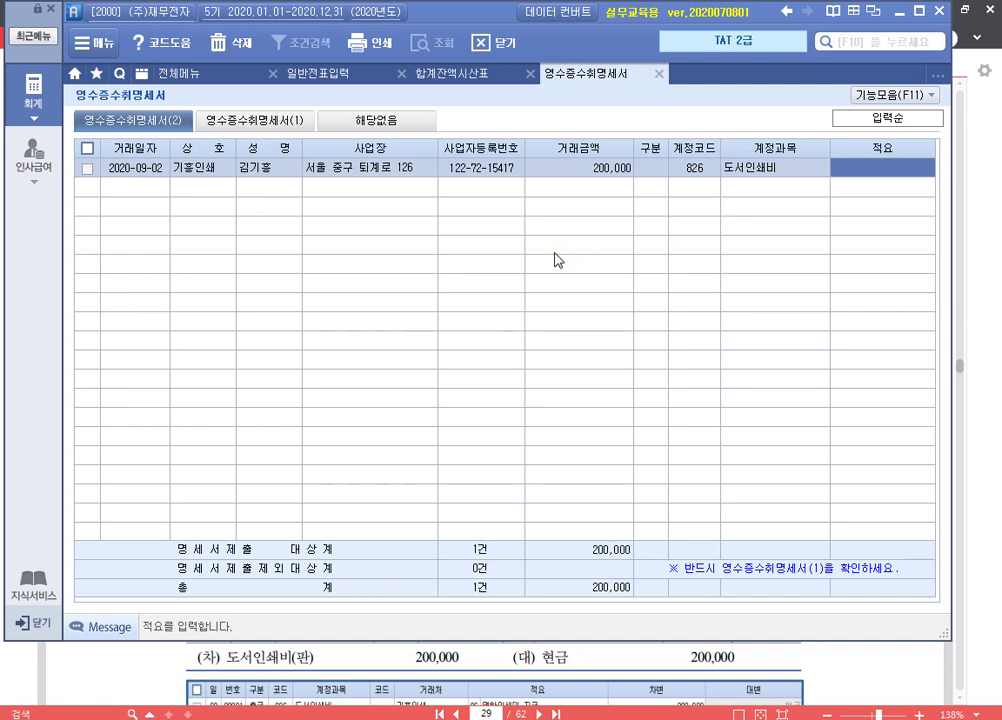
Enter 명함인쇄 as the row's 적요 and complete the receipt entry.
{"action": "type", "text": "명함ㅇ"}
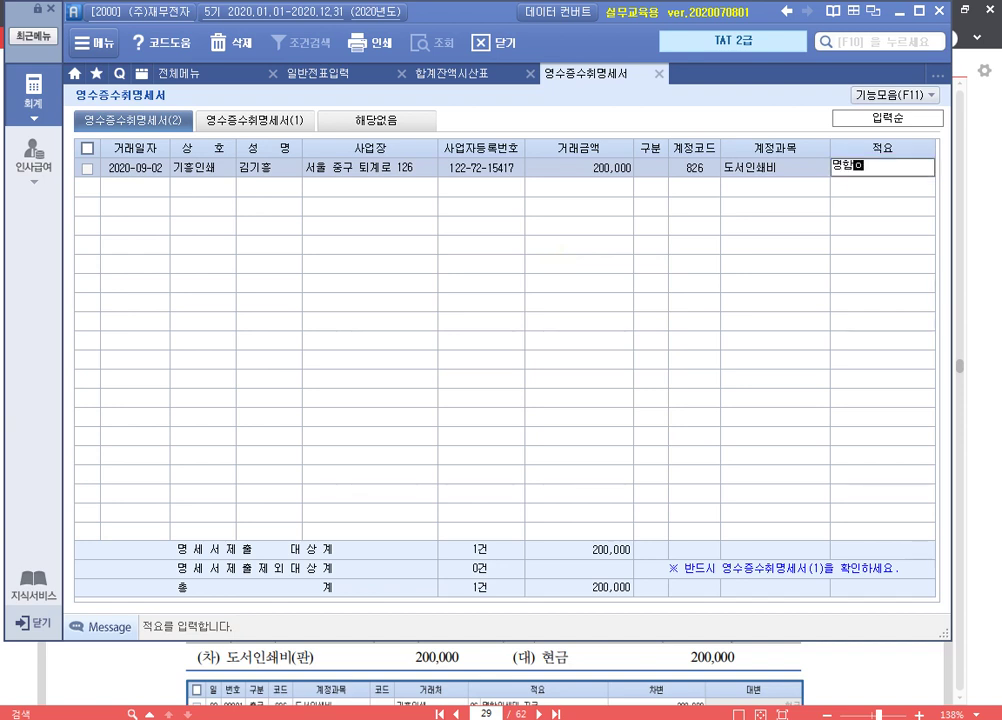
{"action": "type", "text": "인쇄"}
{"action": "key", "text": "Return"}
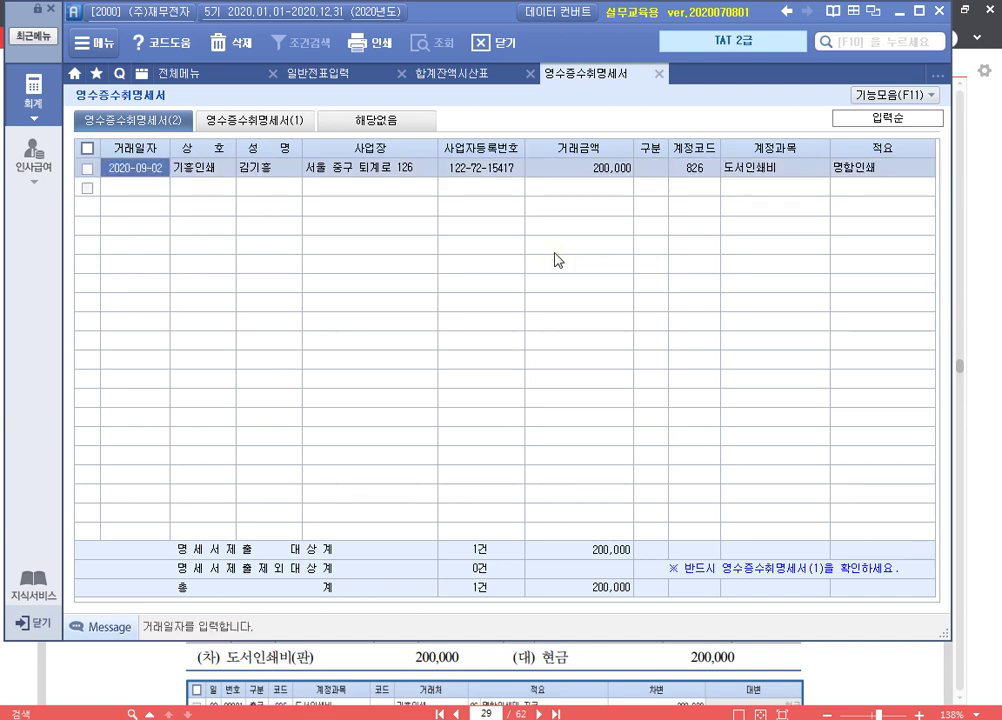
{"action": "key", "text": "Return"}
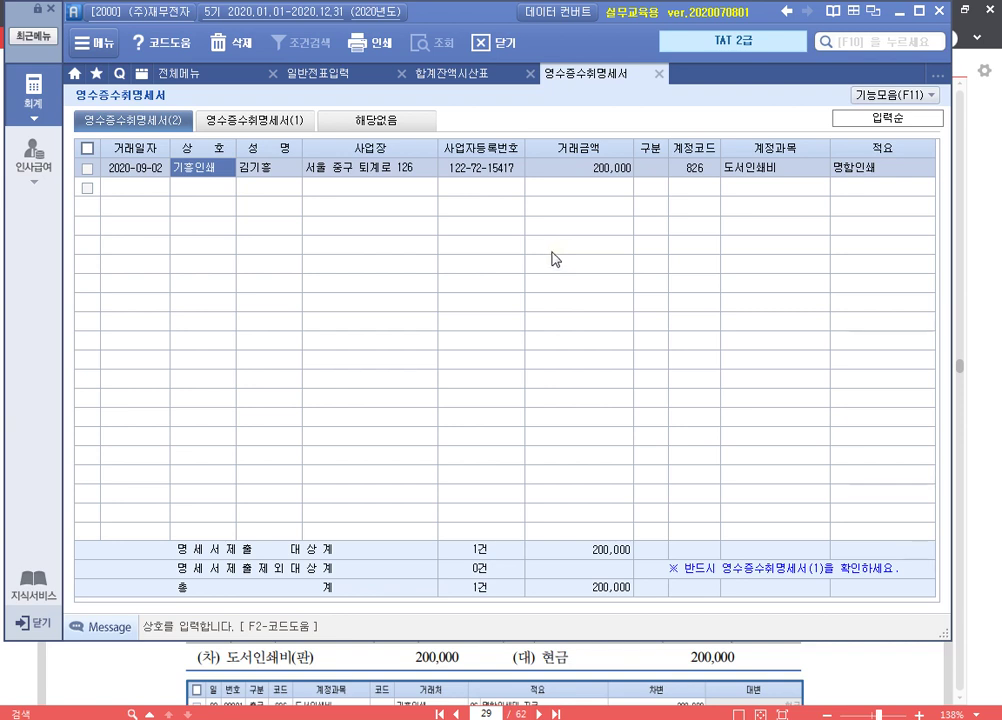
Check the submission-target and excluded amounts in 영수증수취명세서(1) against the 구분 categories available in 영수증수취명세서(2).
{"action": "left_click", "coordinate": [275, 124]}
{"action": "left_click", "coordinate": [885, 261]}
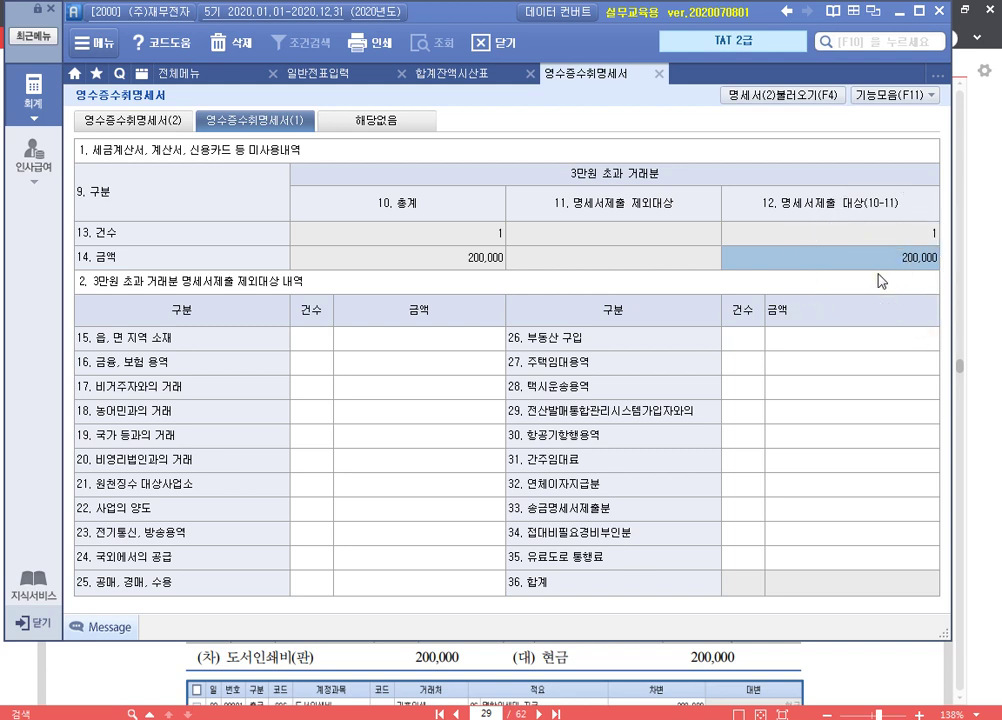
{"action": "left_click", "coordinate": [640, 259]}
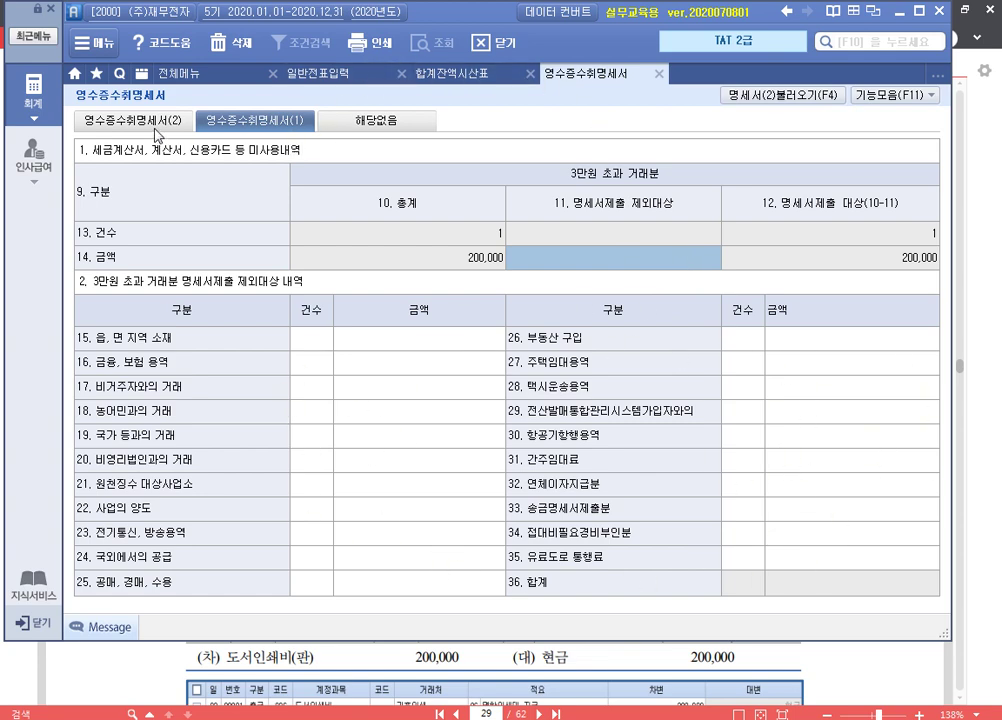
{"action": "left_click", "coordinate": [125, 118]}
{"action": "left_click", "coordinate": [651, 169]}
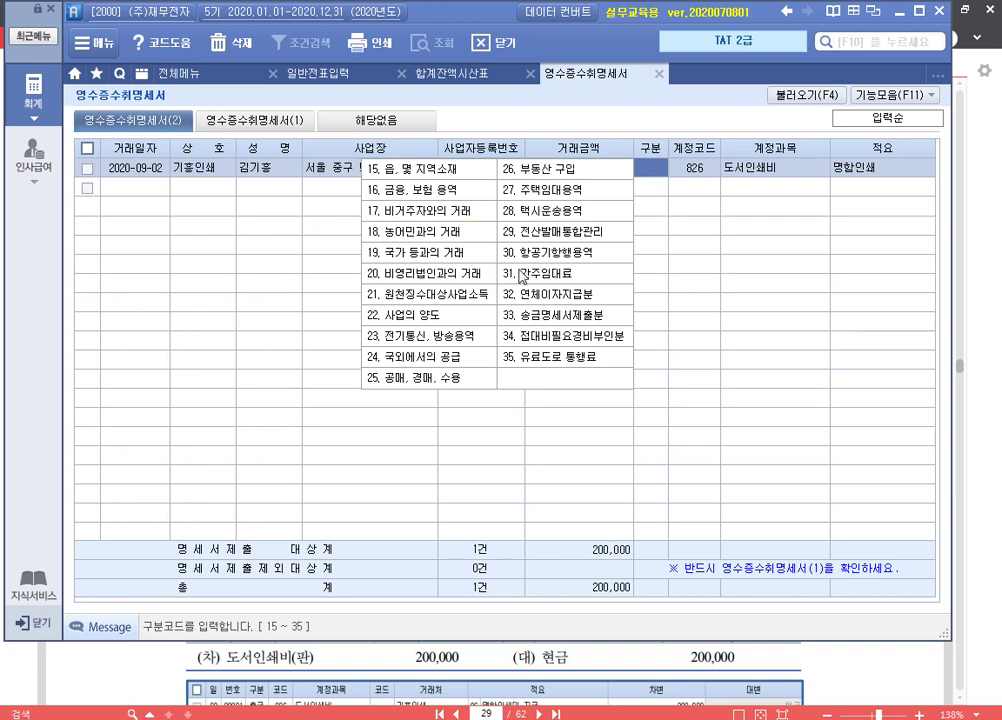
{"action": "left_click", "coordinate": [255, 120]}
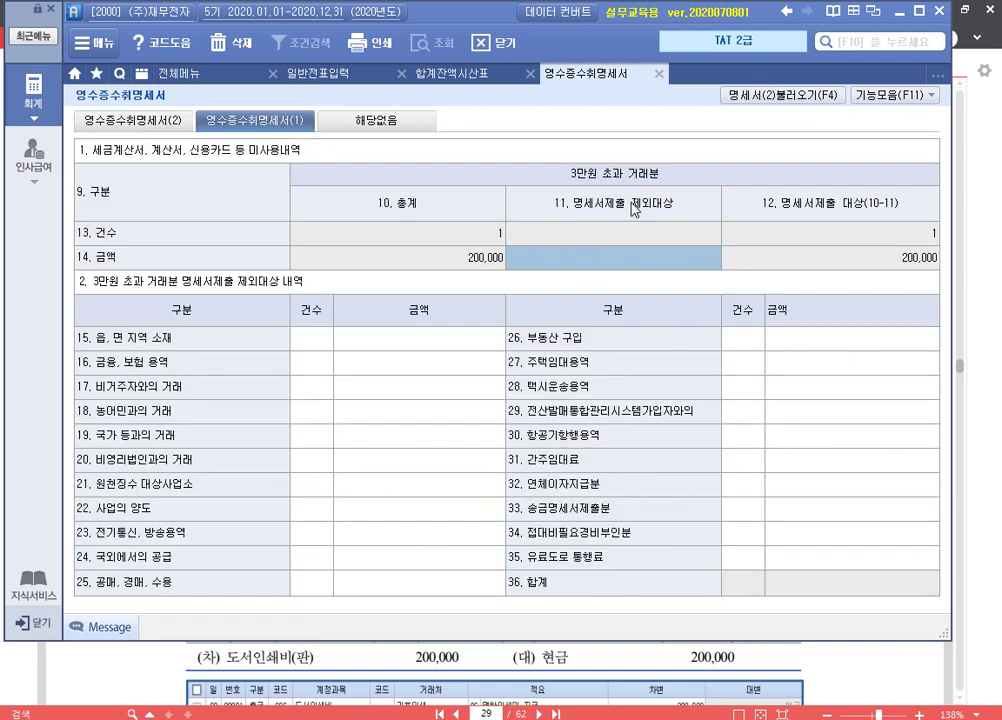
{"action": "left_click", "coordinate": [895, 262]}
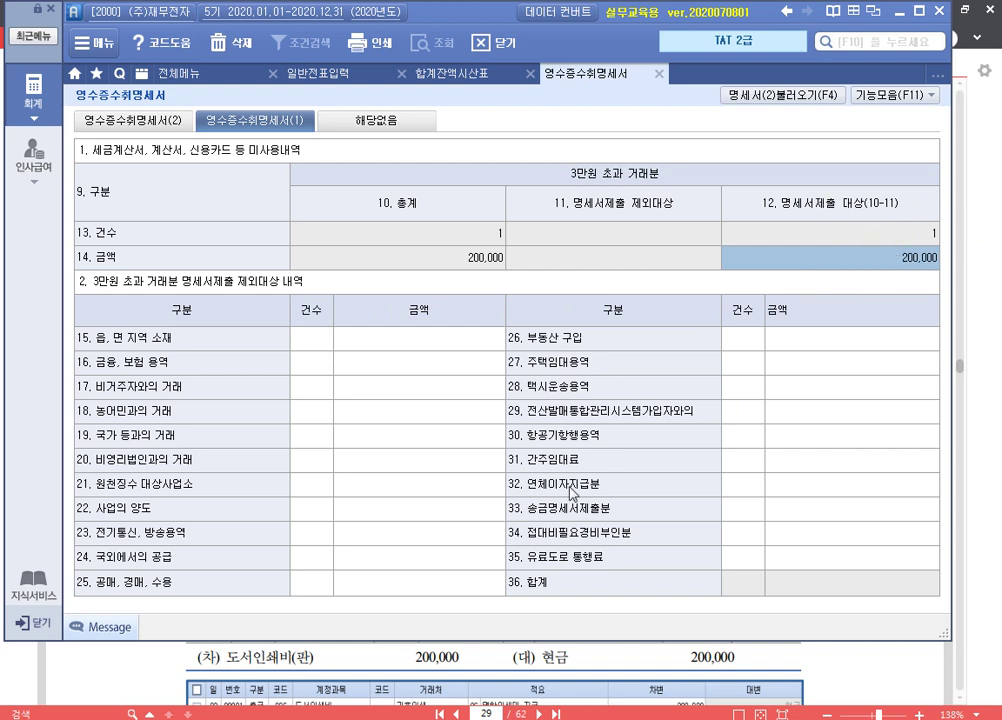
Switch to the PDF workbook and read the September 4 car insurance exercise on transactions excluded from statement submission.
{"action": "key", "text": "alt+Tab"}
{"action": "scroll", "coordinate": [623, 388], "scroll_direction": "down", "scroll_amount": 4}
{"action": "scroll", "coordinate": [623, 388], "scroll_direction": "down", "scroll_amount": 20}
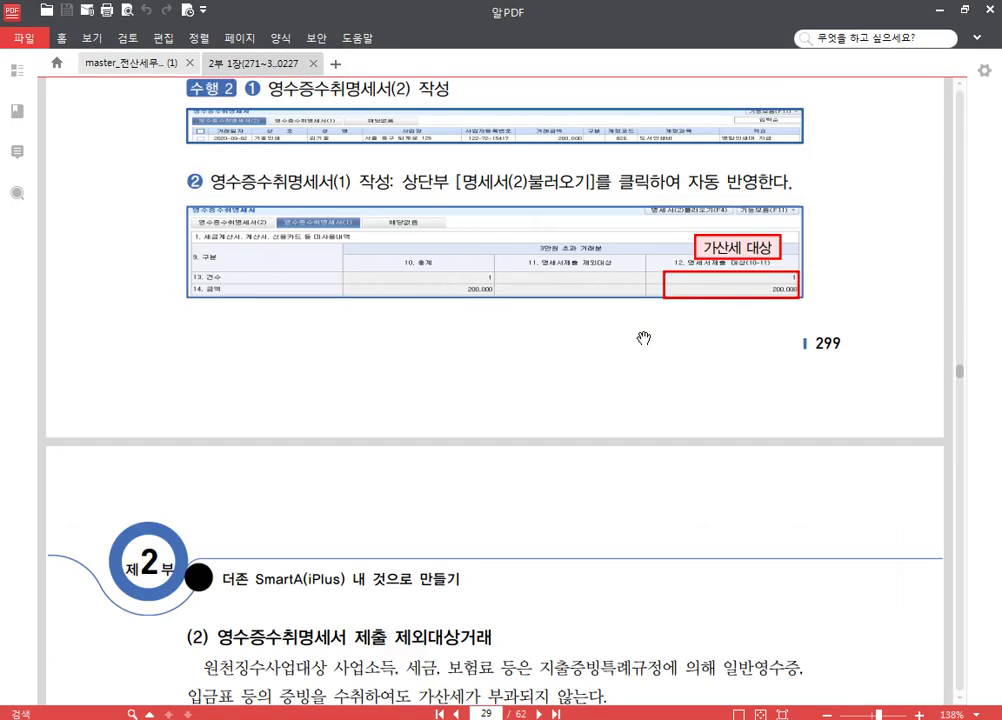
{"action": "scroll", "coordinate": [620, 279], "scroll_direction": "down", "scroll_amount": 15}
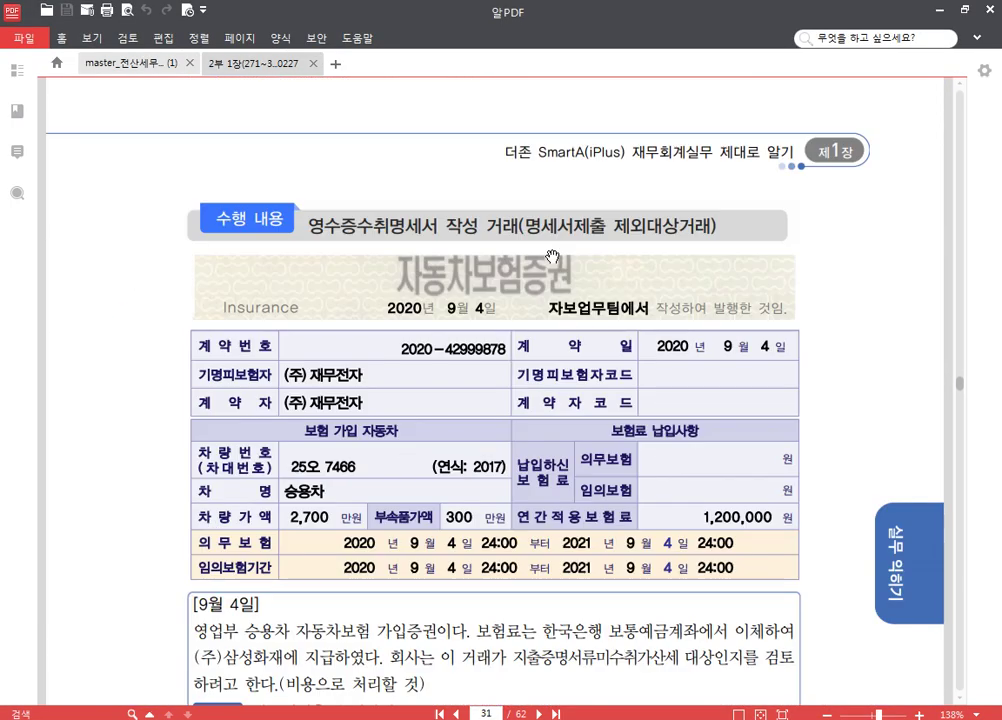
{"action": "scroll", "coordinate": [521, 249], "scroll_direction": "up", "scroll_amount": 5}
{"action": "scroll", "coordinate": [394, 520], "scroll_direction": "down", "scroll_amount": 3}
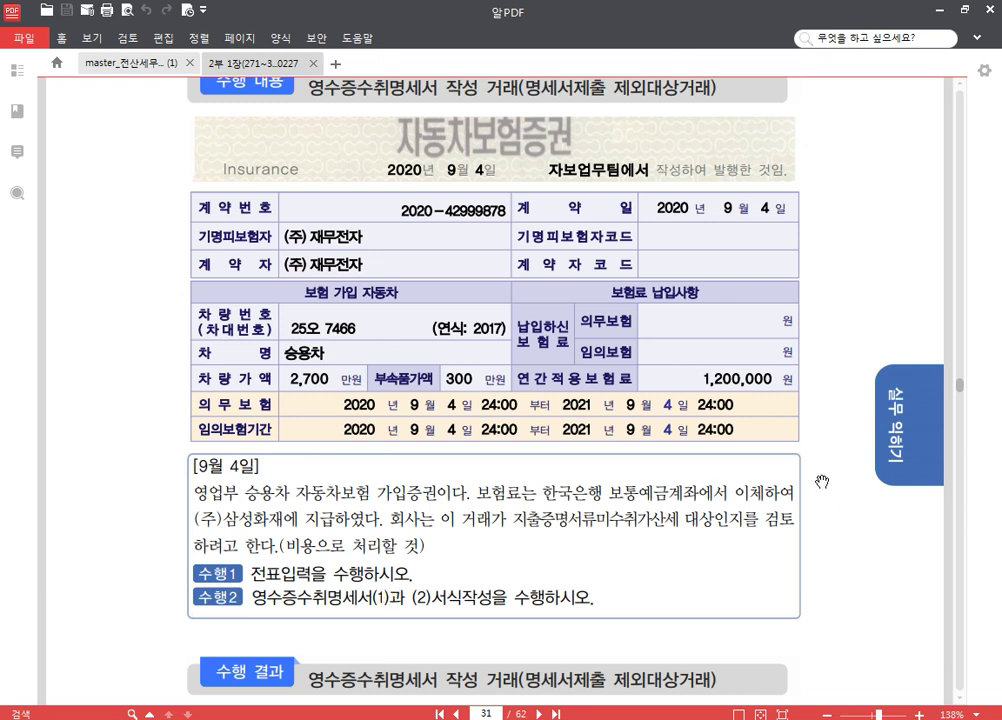
Return to 일반전표입력 in the accounting program, set the voucher date to September 4, and start a debit line.
{"action": "key", "text": "alt+Tab"}
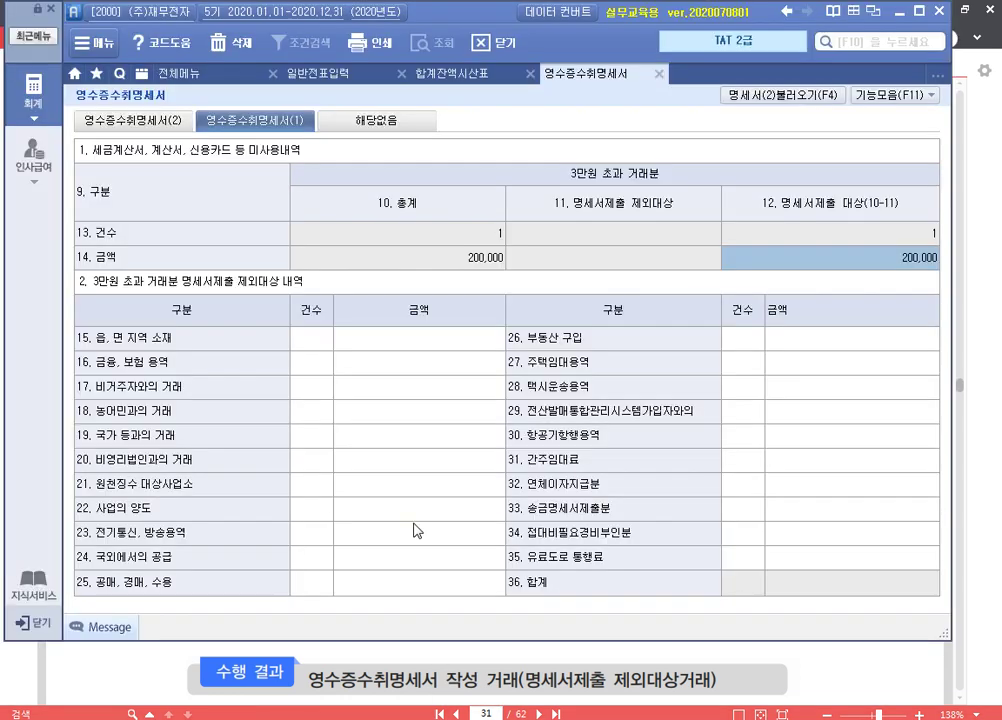
{"action": "left_click", "coordinate": [358, 78]}
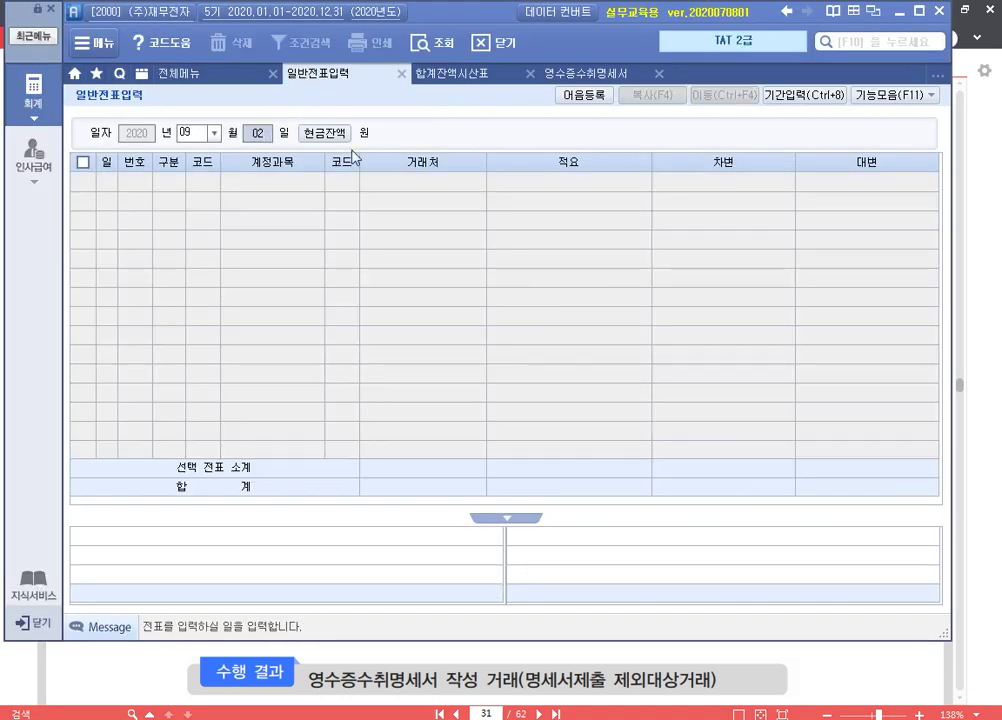
{"action": "type", "text": "4"}
{"action": "key", "text": "Return"}
{"action": "type", "text": "3"}
{"action": "key", "text": "Return"}
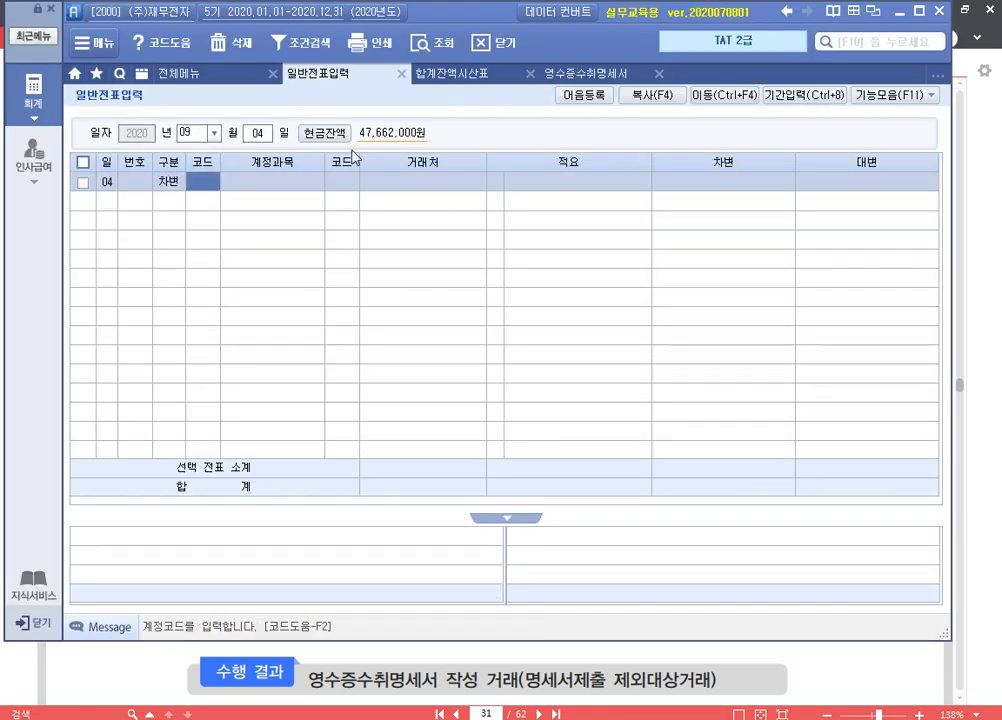
Enter the September 4 debit line as account 821 보험료 for 1,200,000, leaving 거래처 and 적요 blank.
{"action": "type", "text": "821"}
{"action": "key", "text": "Return"}
{"action": "key", "text": "Return"}
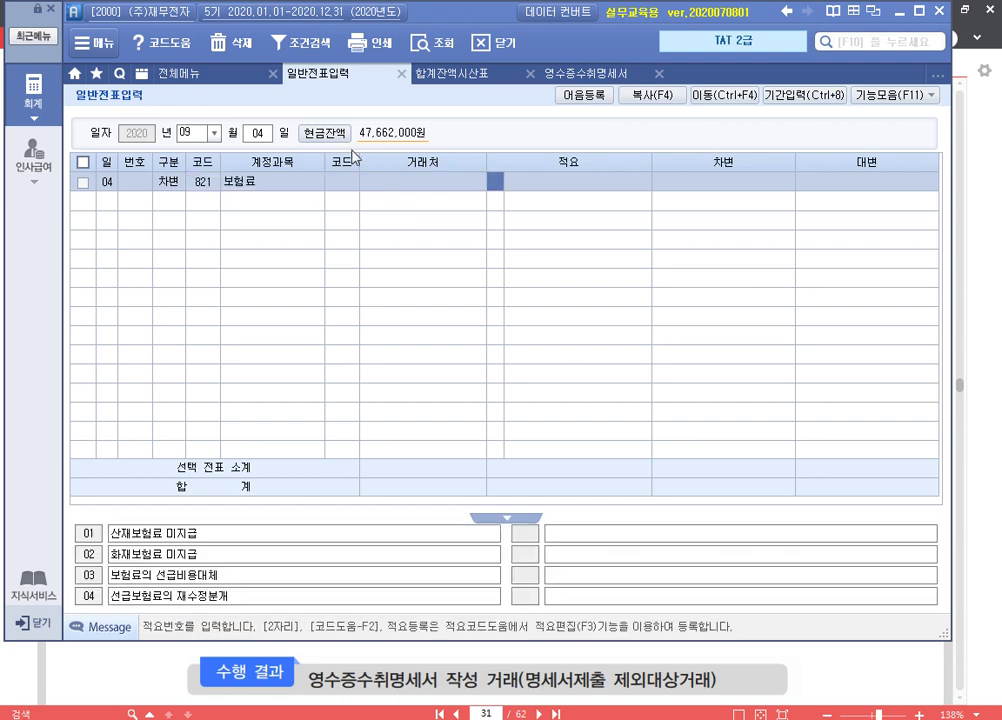
{"action": "key", "text": "Return"}
{"action": "type", "text": "1200000"}
{"action": "key", "text": "Return"}
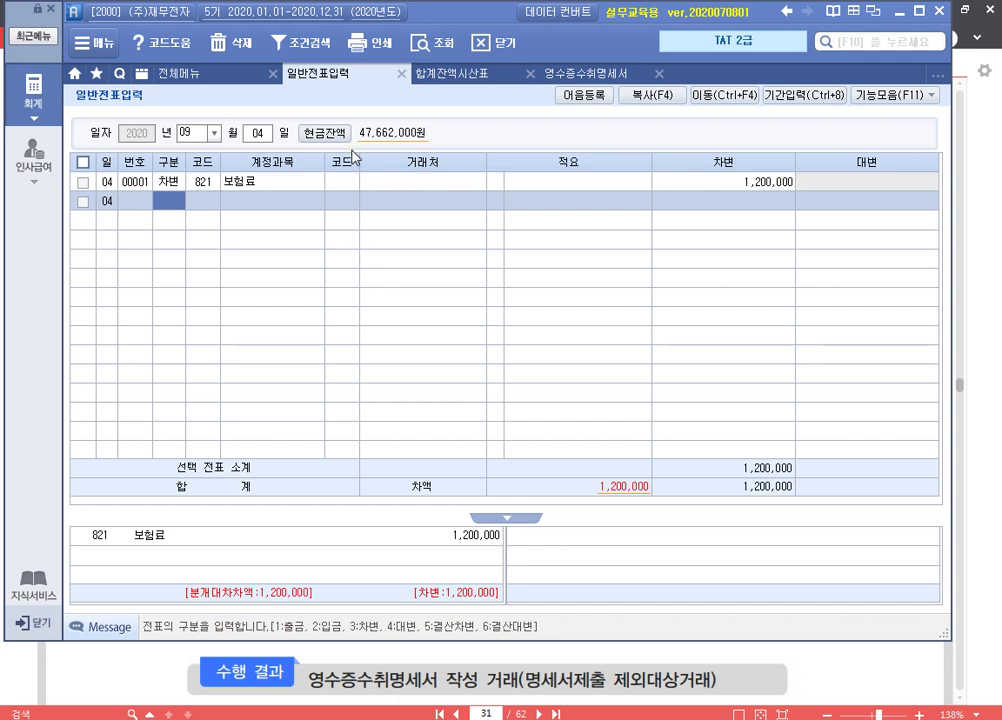
Add the balancing credit line as account 103 보통예금 with 거래처 한국은행(보통) for 1,200,000.
{"action": "type", "text": "4"}
{"action": "key", "text": "Return"}
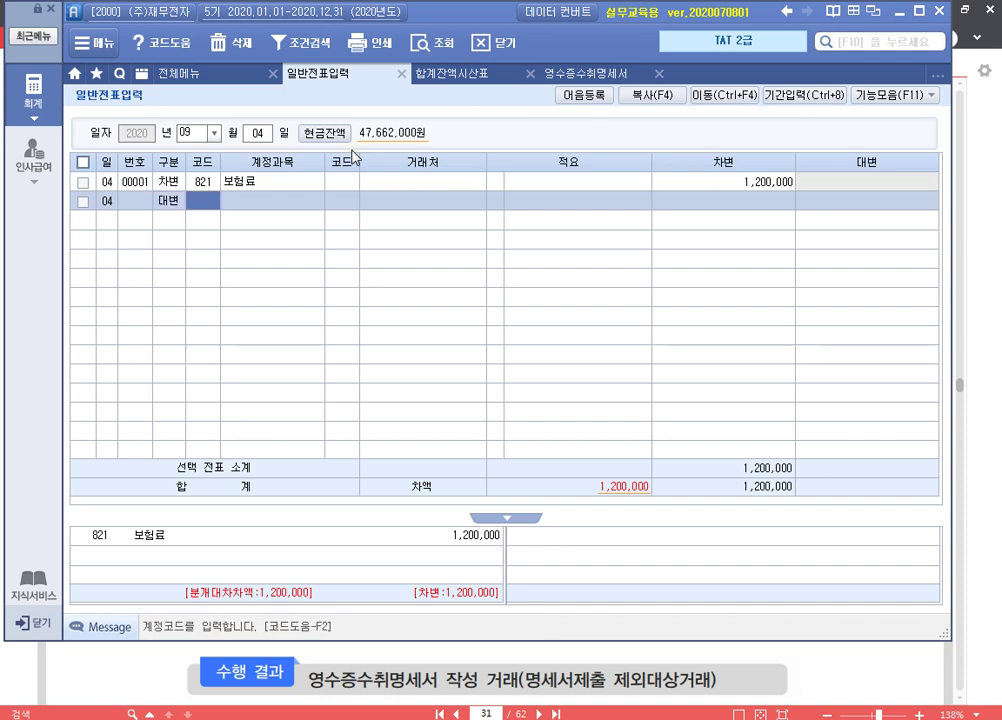
{"action": "type", "text": "103"}
{"action": "key", "text": "Return"}
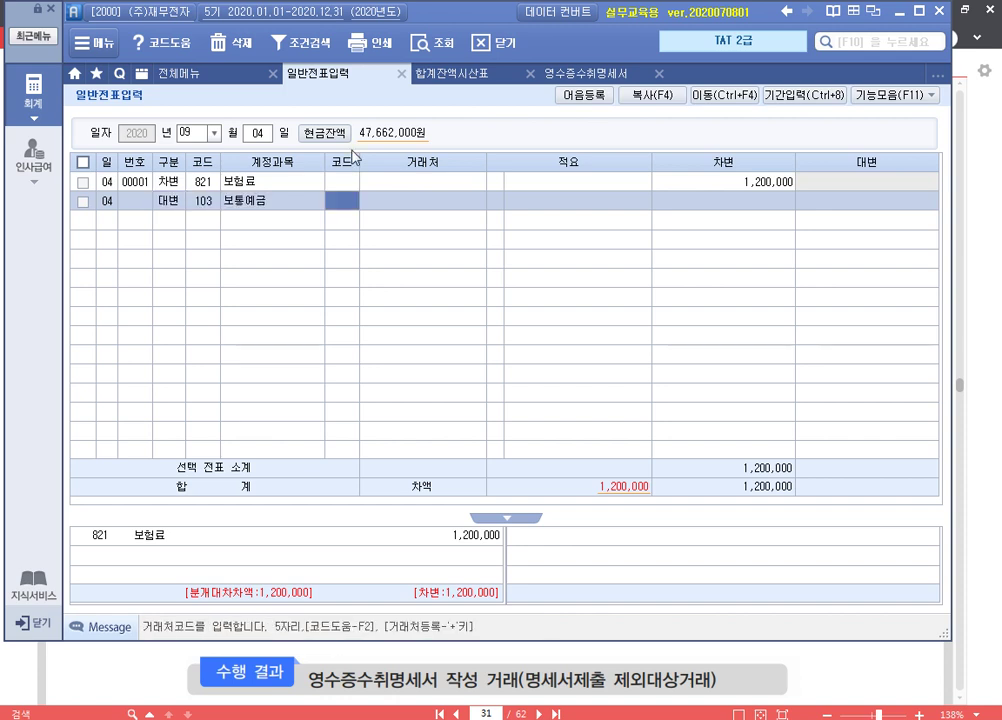
{"action": "type", "text": "한국"}
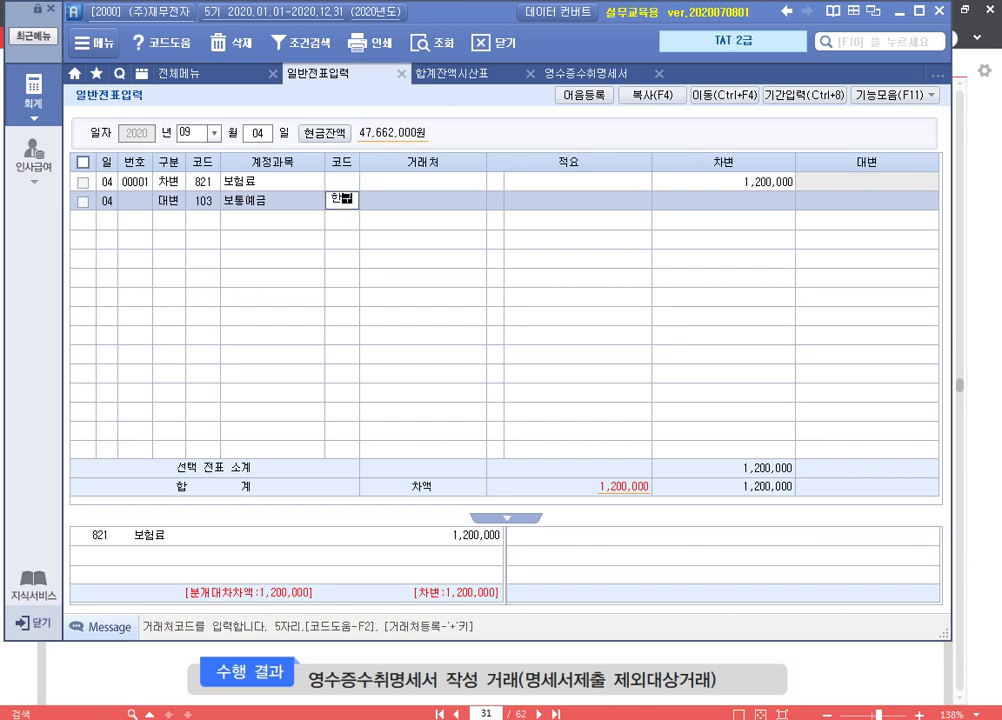
{"action": "key", "text": "Return"}
{"action": "key", "text": "Down"}
{"action": "key", "text": "Return"}
{"action": "key", "text": "Return"}
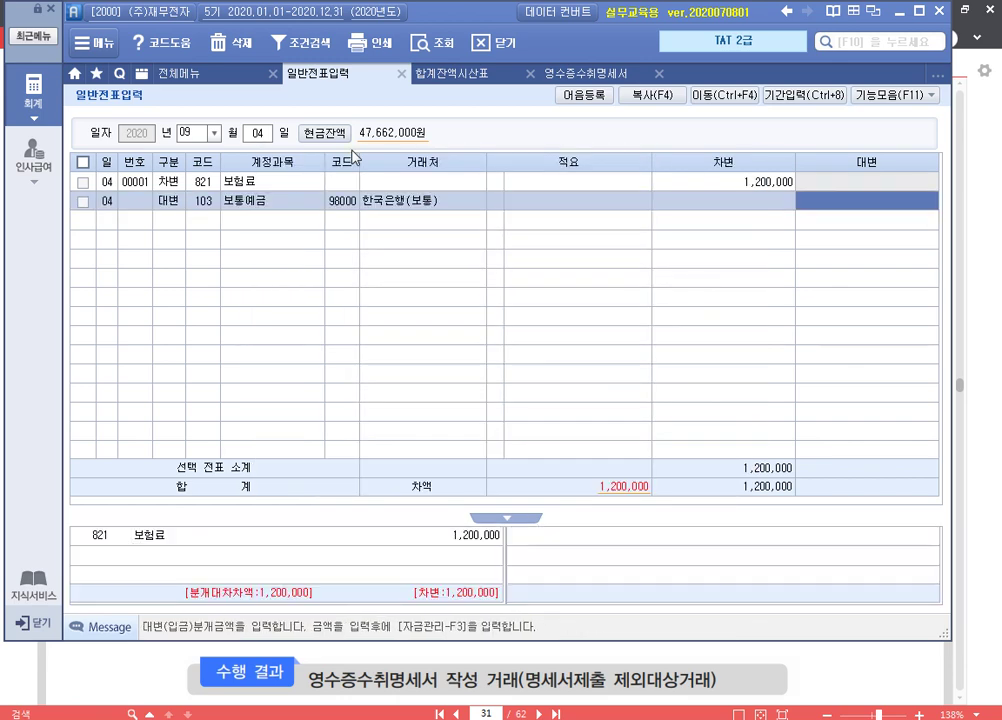
{"action": "key", "text": "Return"}
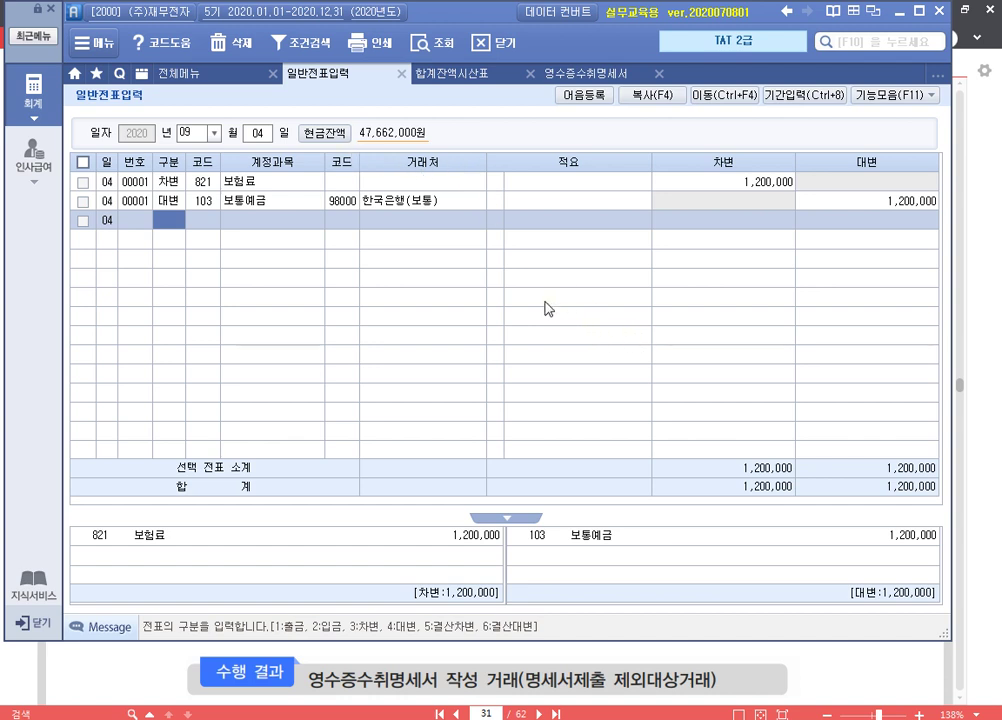
Add a row in 영수증수취명세서(2) dated 2020-09-04 with (주)삼성화재 as the 상호.
{"action": "left_click", "coordinate": [608, 68]}
{"action": "left_click", "coordinate": [134, 120]}
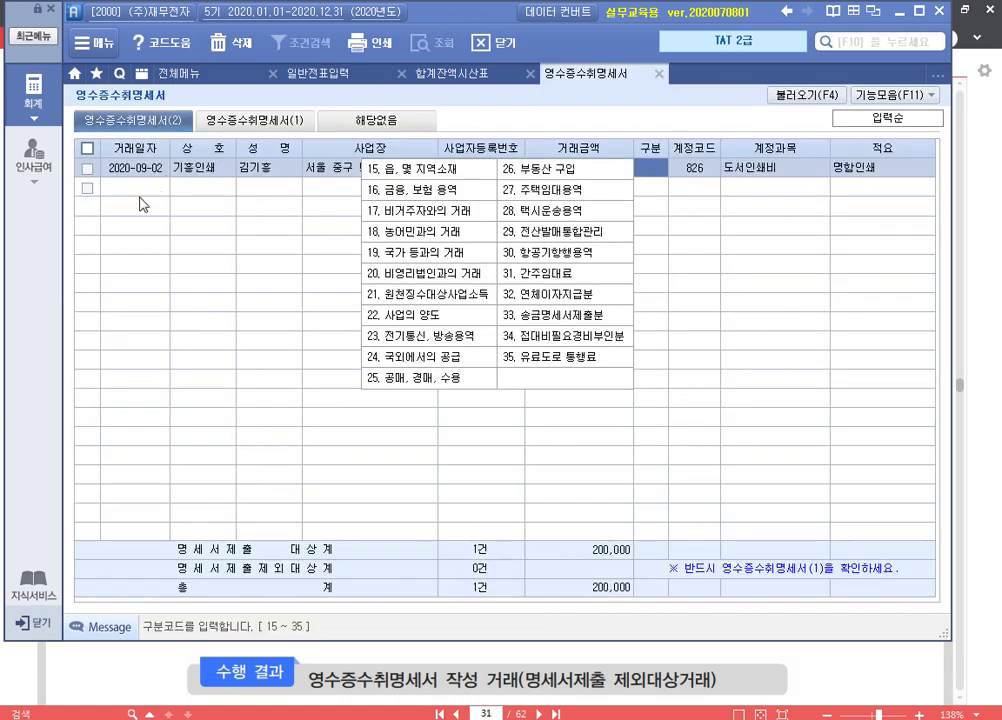
{"action": "type", "text": "20200904"}
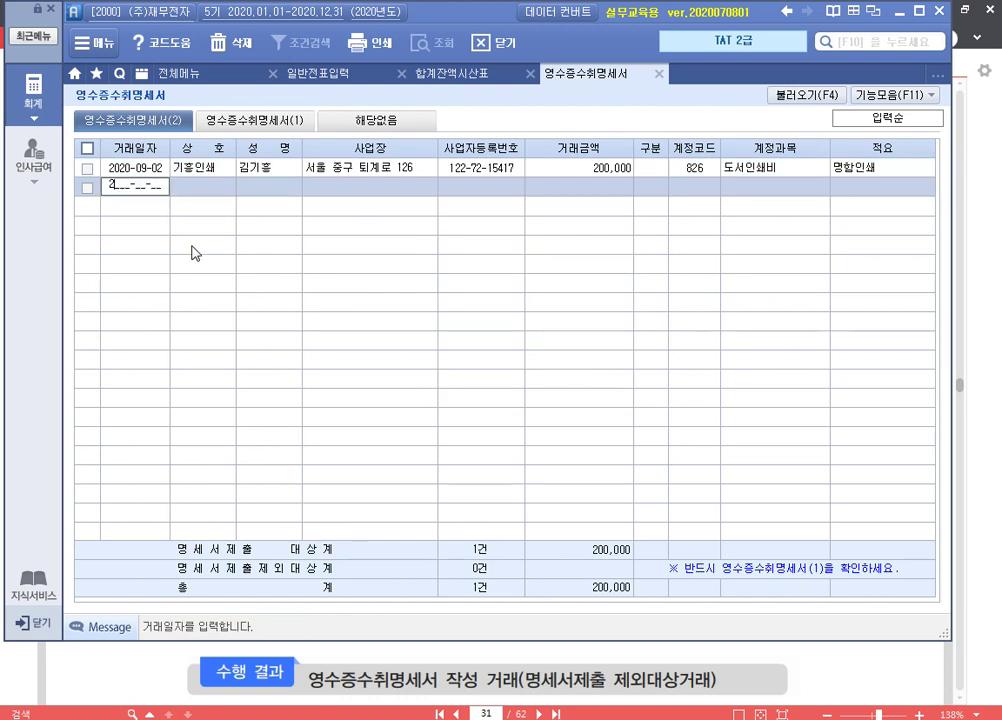
{"action": "key", "text": "Return"}
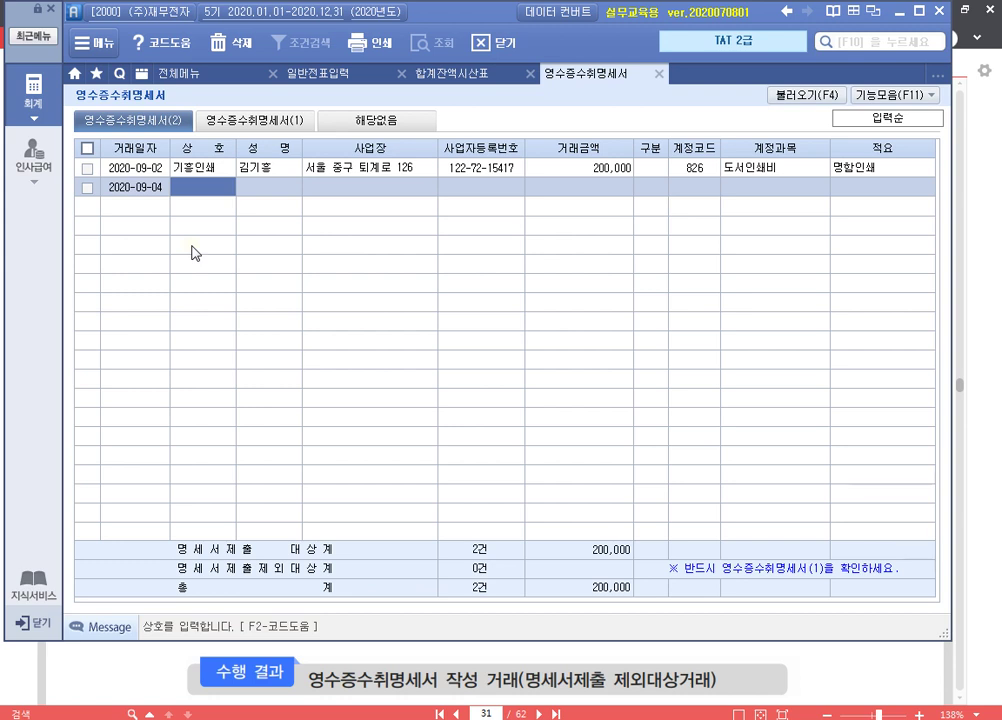
{"action": "type", "text": "(주)삼성회"}
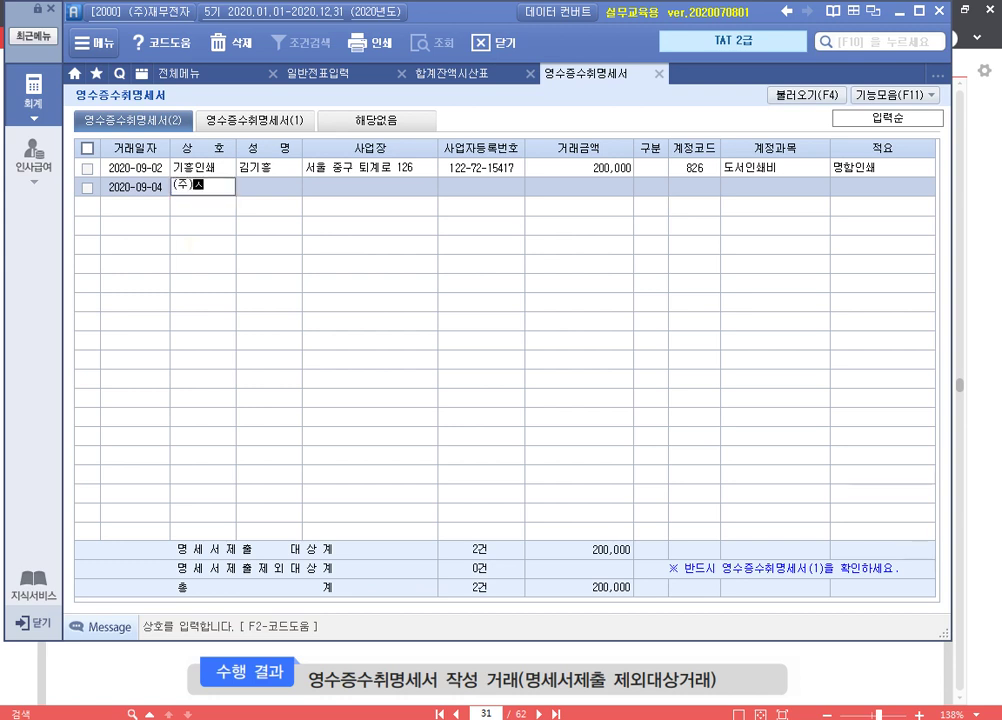
{"action": "type", "text": "재"}
{"action": "key", "text": "Return"}
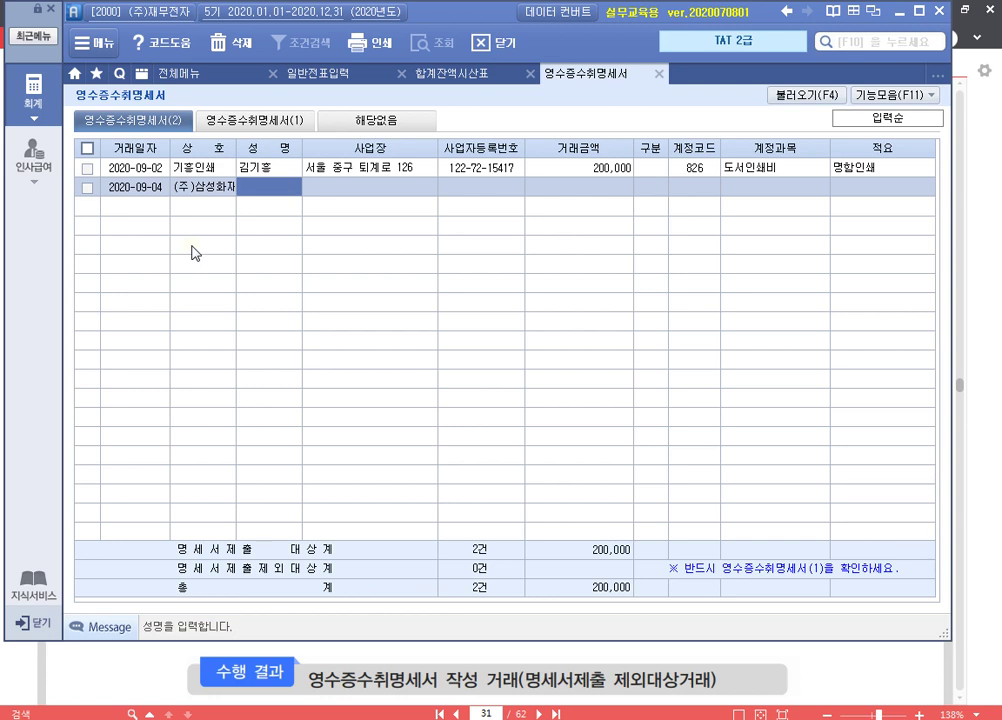
Leave 성명, 사업장 and 사업자등록번호 blank, and set the row's 거래금액 to 1,200,000 with 구분 16 (금융, 보험 용역).
{"action": "key", "text": "Return"}
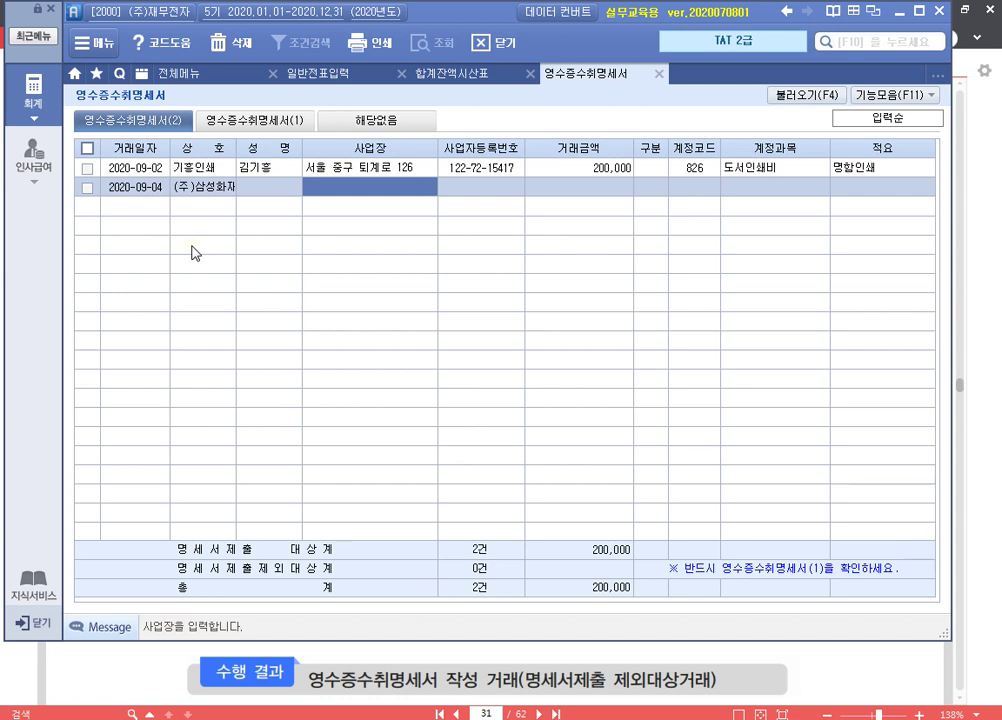
{"action": "key", "text": "Return"}
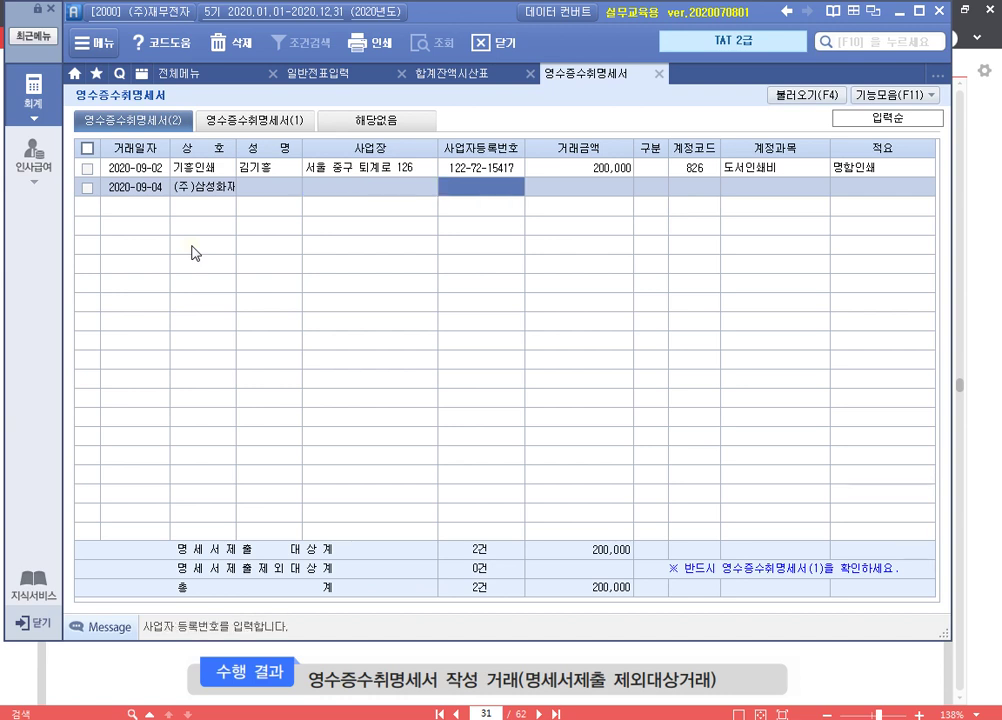
{"action": "key", "text": "Return"}
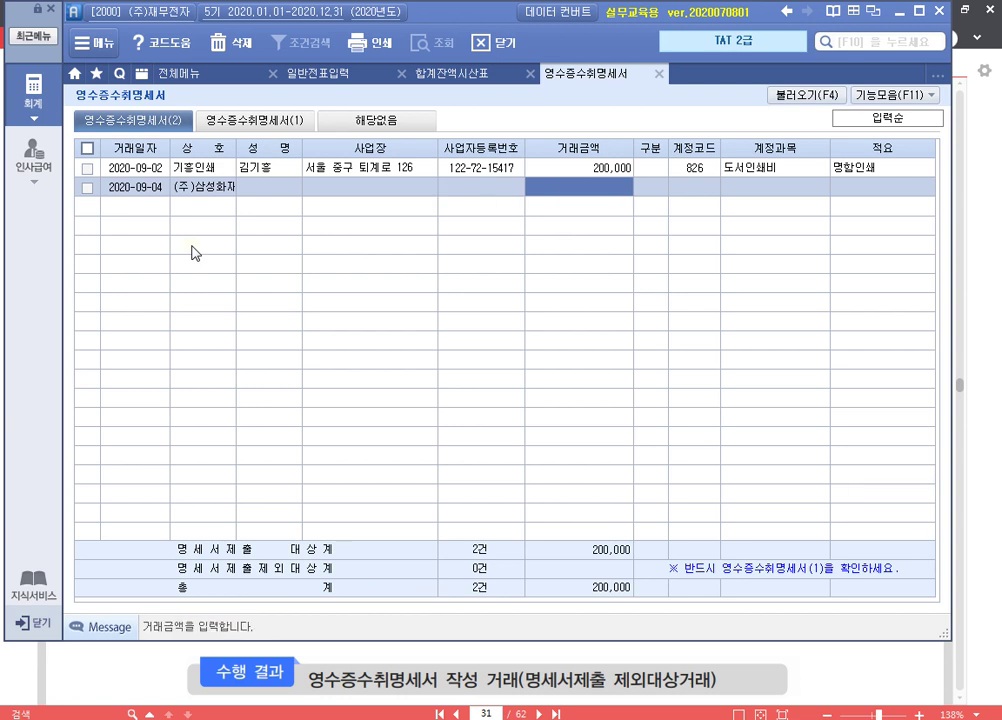
{"action": "type", "text": "1200000"}
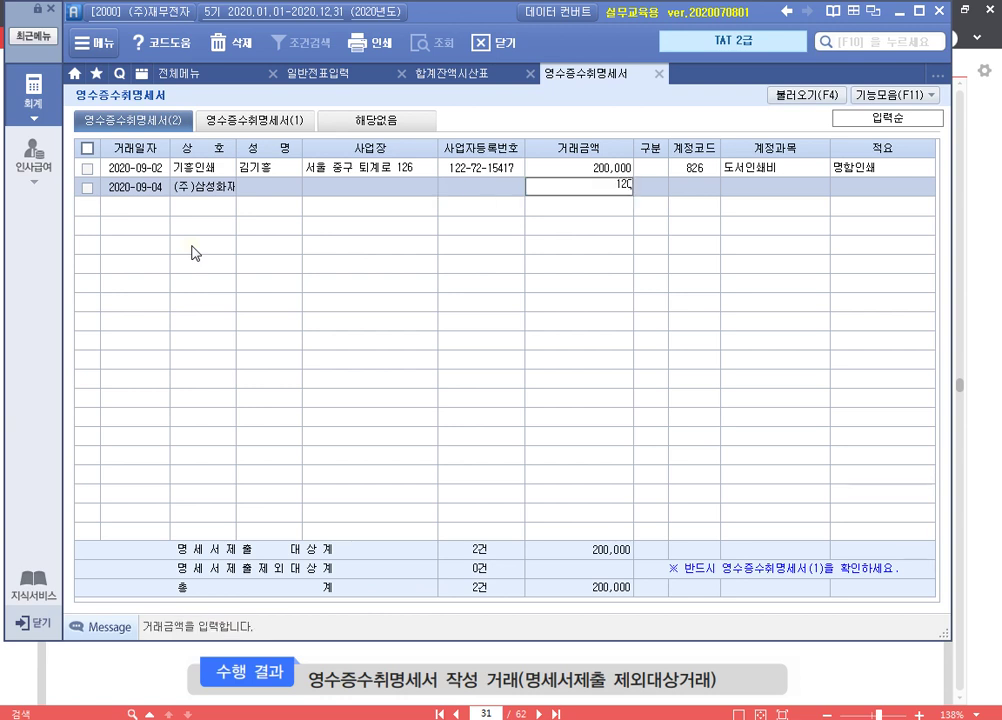
{"action": "key", "text": "Return"}
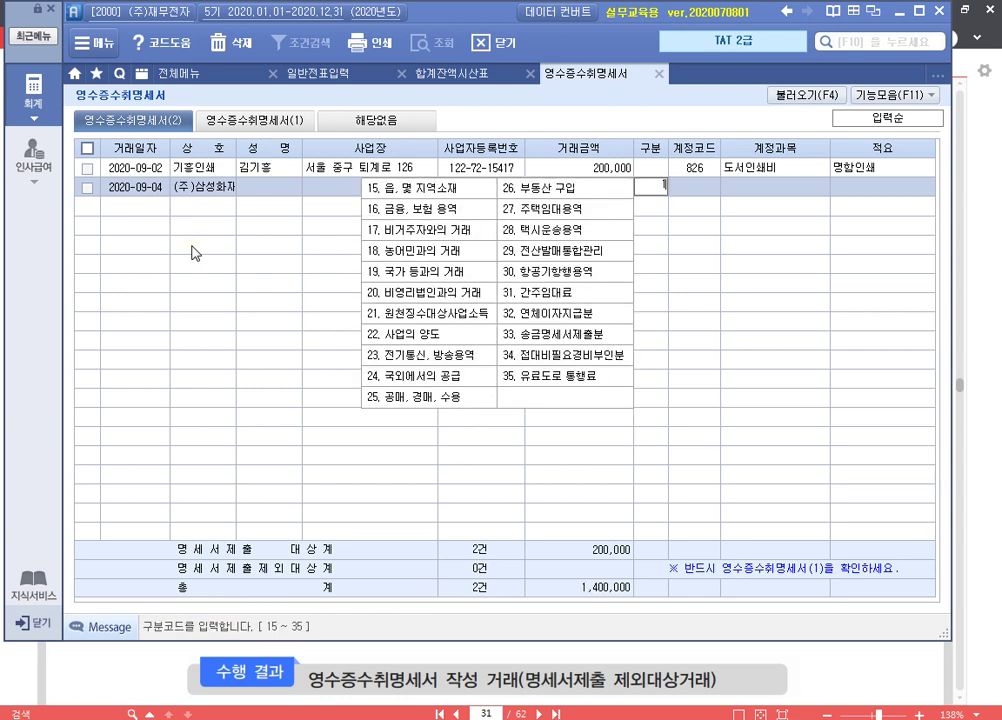
{"action": "type", "text": "16"}
{"action": "key", "text": "Return"}
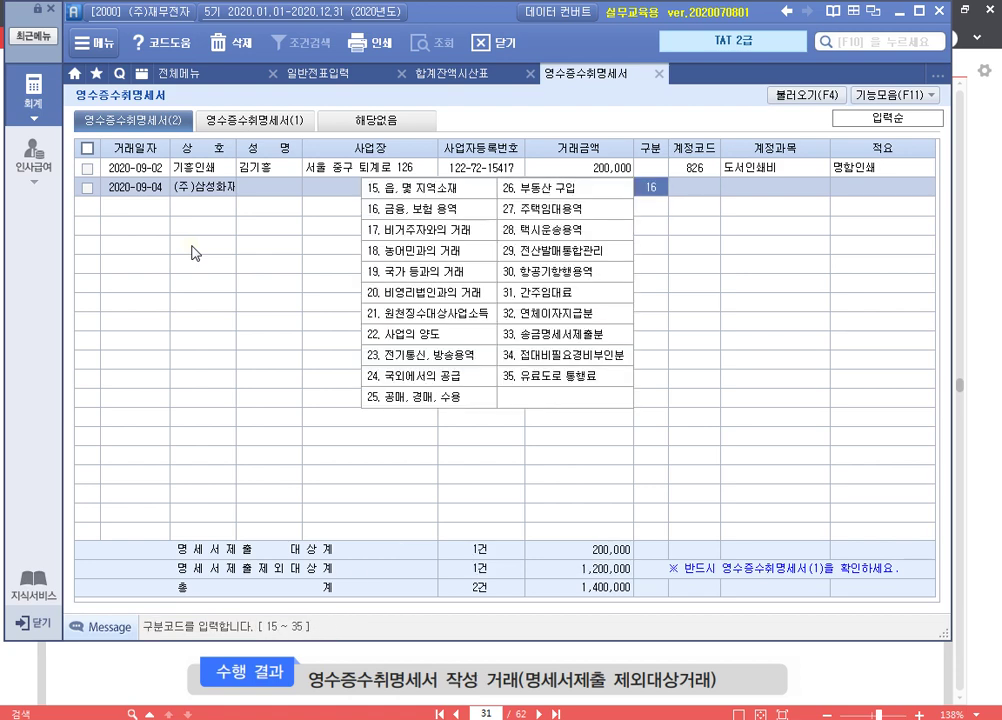
{"action": "key", "text": "ctrl+F1"}
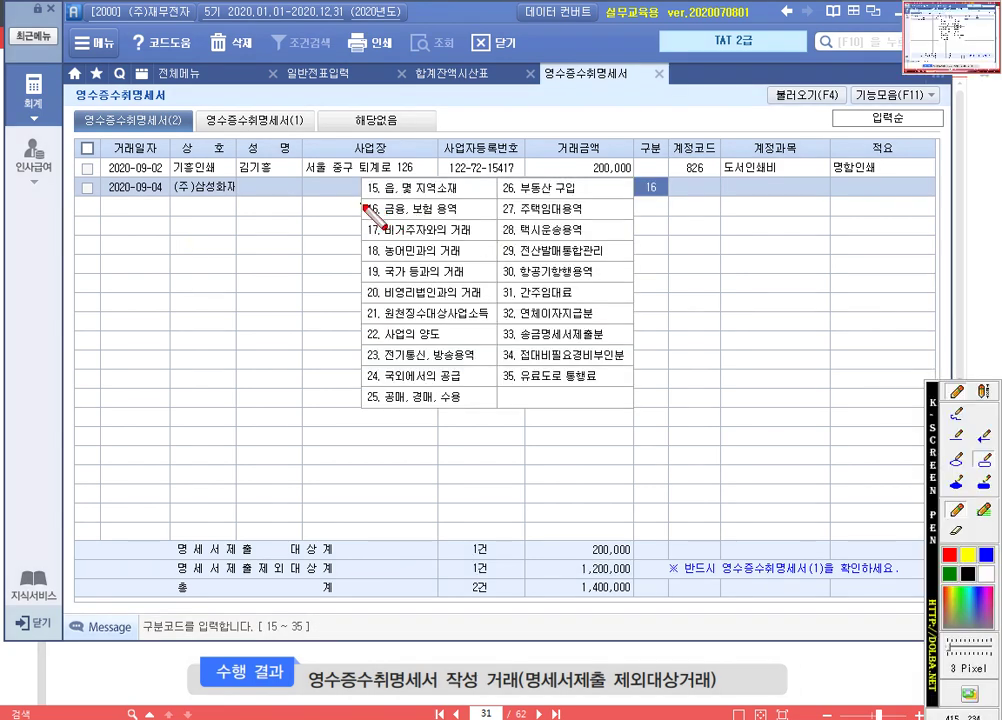
{"action": "left_click_drag", "start_coordinate": [357, 201], "coordinate": [482, 217]}
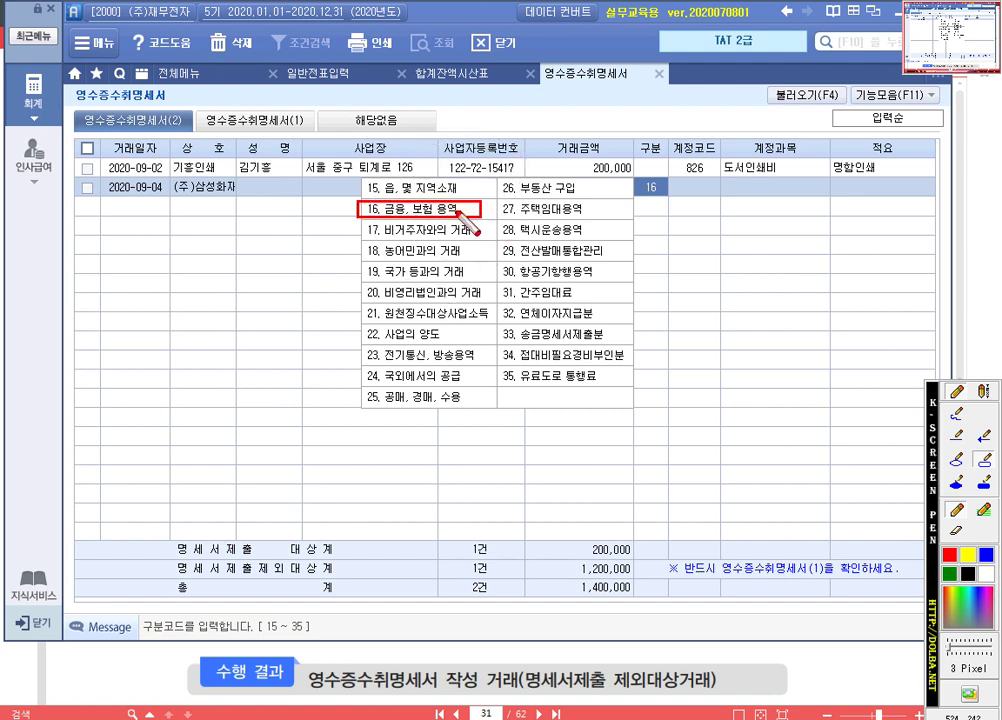
{"action": "key", "text": "ctrl+F1"}
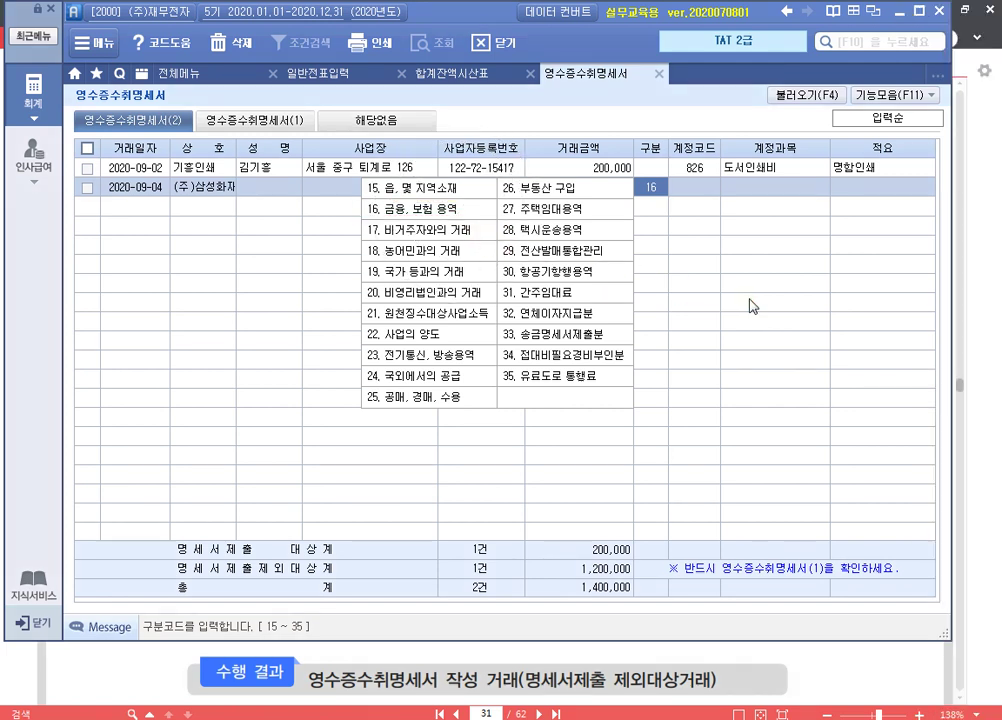
Assign account code 821 보험료 to the September 4 row and complete it with a blank 적요.
{"action": "key", "text": "Return"}
{"action": "type", "text": "821"}
{"action": "key", "text": "Return"}
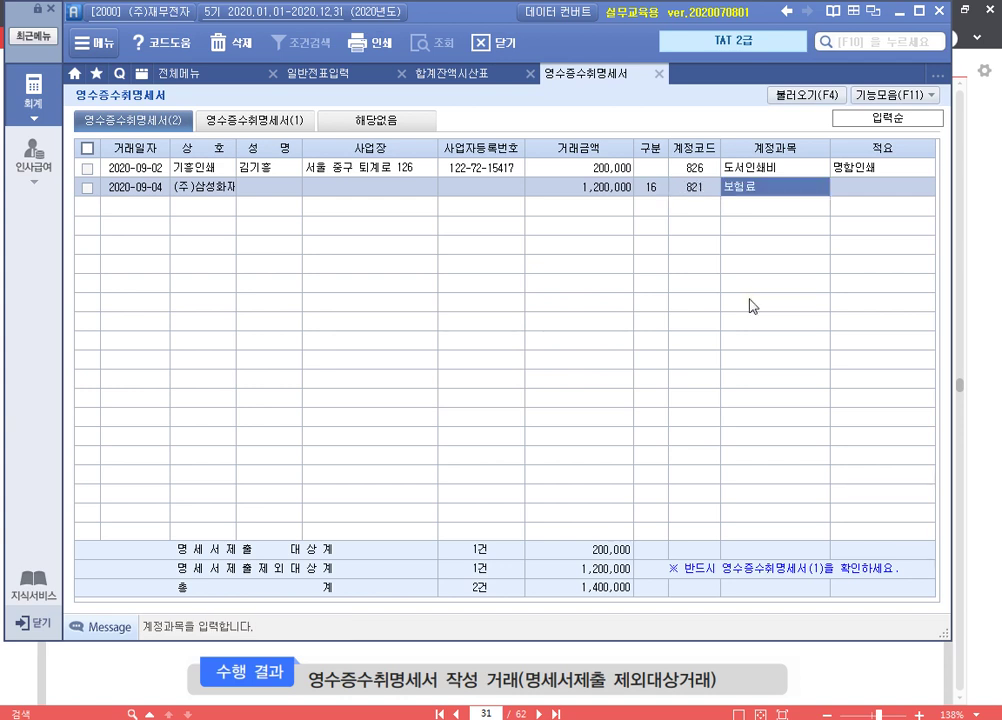
{"action": "key", "text": "Return"}
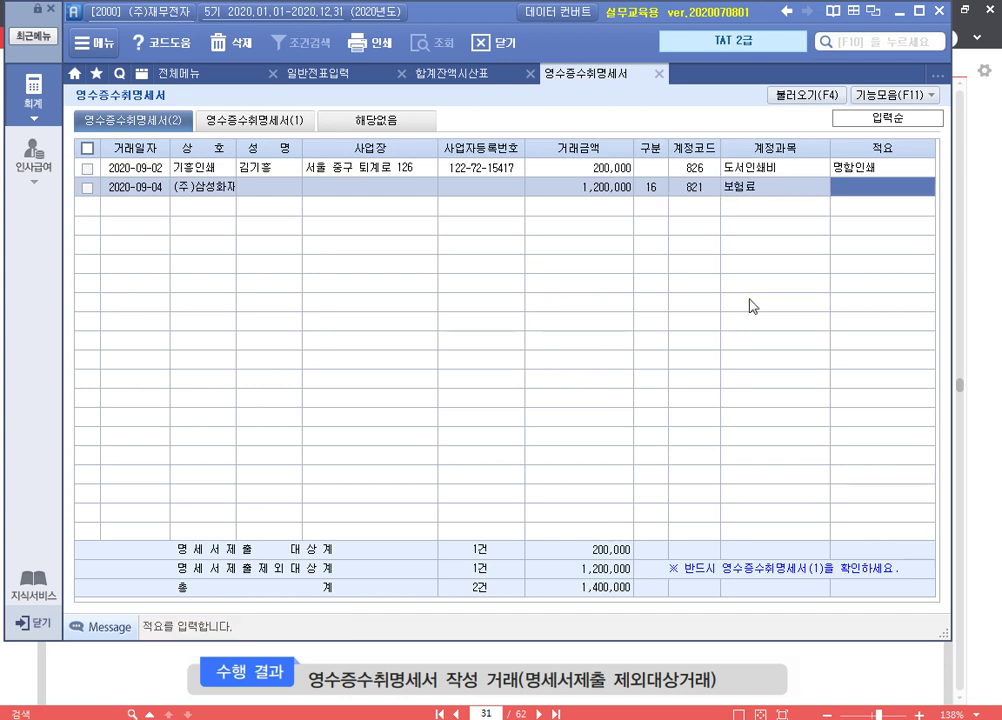
{"action": "key", "text": "Return"}
{"action": "key", "text": "Up"}
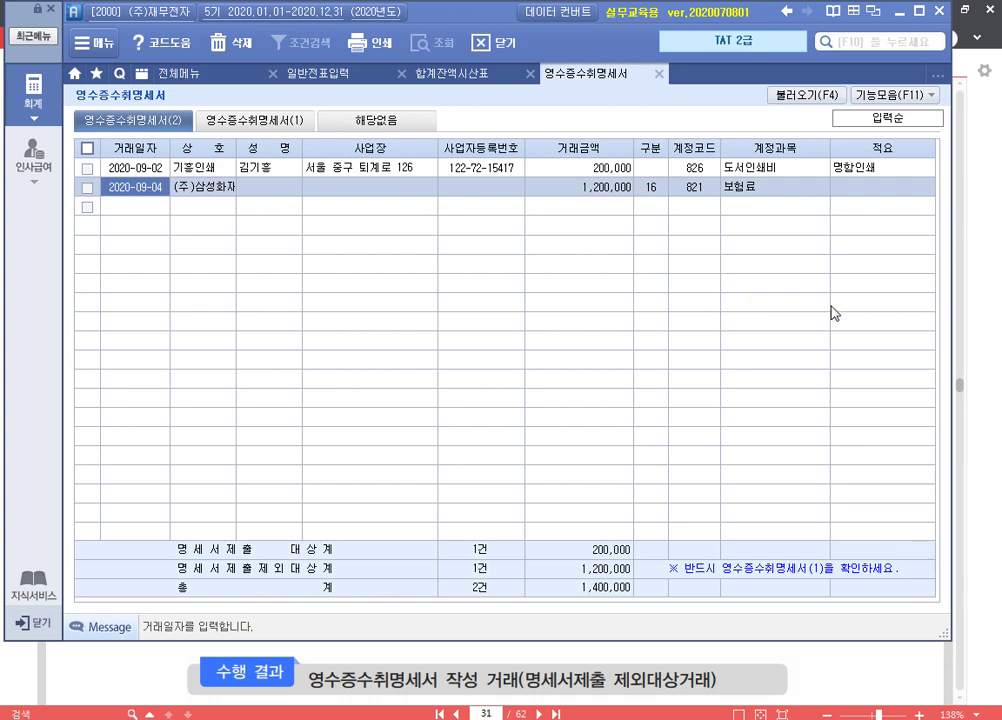
Check the 명세서제출 제외대상 and 16. 금융, 보험 용역 amounts in 영수증수취명세서(1), and return to 영수증수취명세서(2).
{"action": "left_click", "coordinate": [281, 127]}
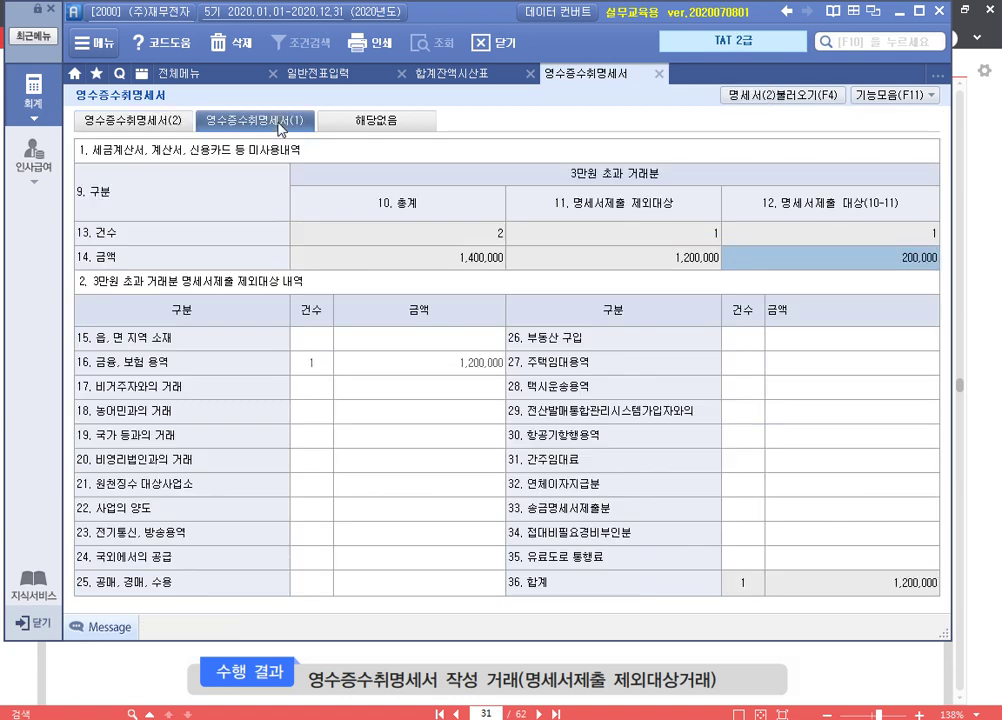
{"action": "left_click", "coordinate": [656, 262]}
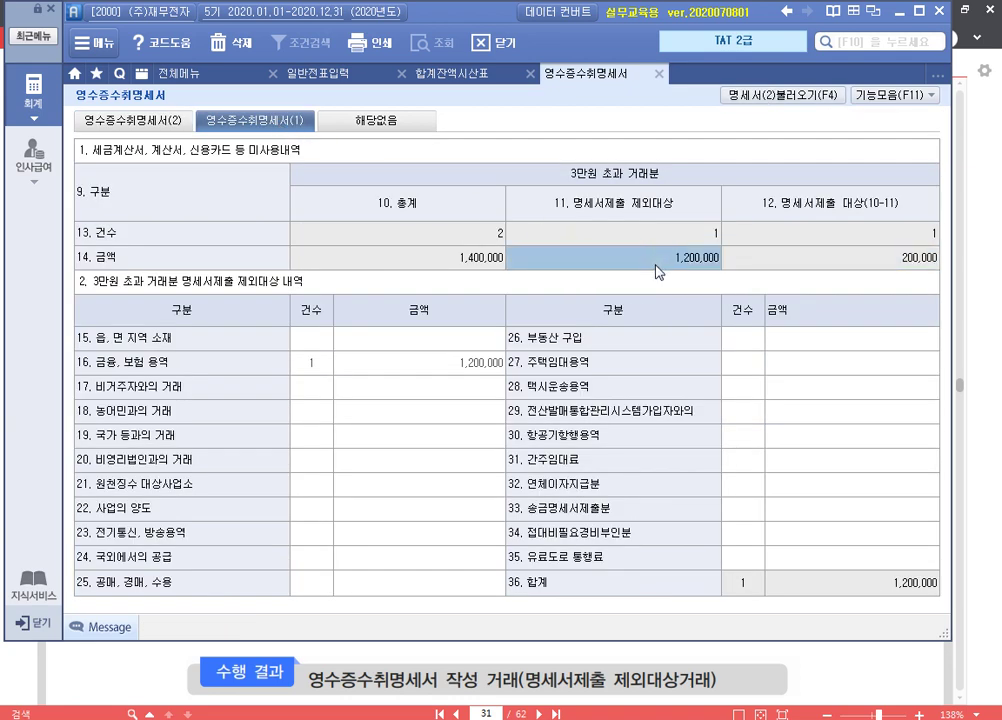
{"action": "left_click", "coordinate": [466, 356]}
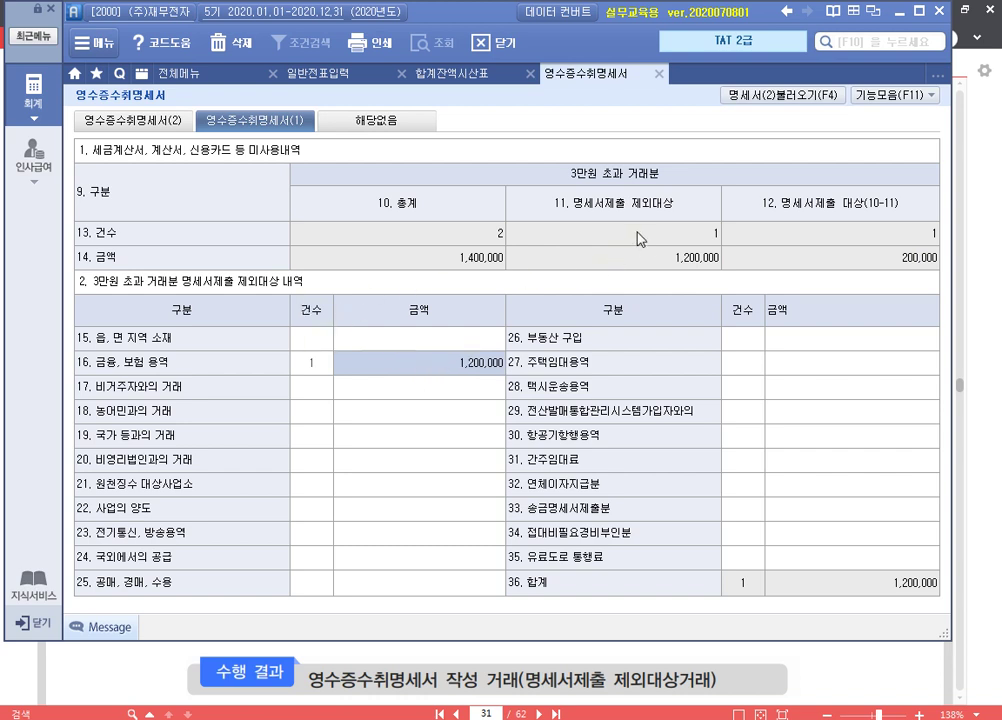
{"action": "left_click", "coordinate": [655, 255]}
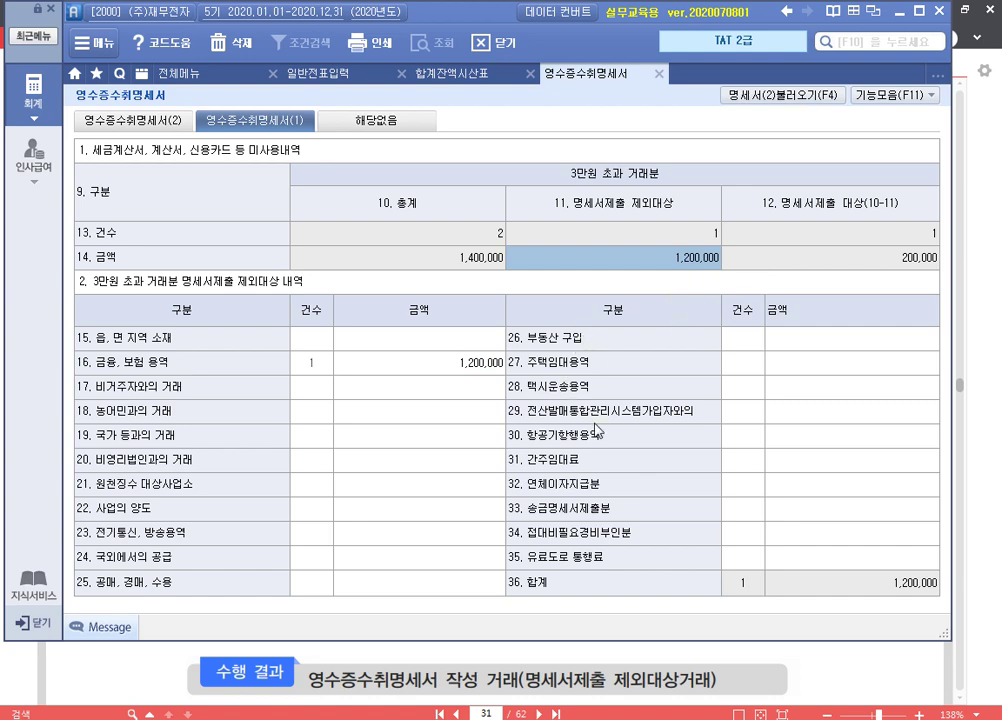
{"action": "left_click", "coordinate": [132, 121]}
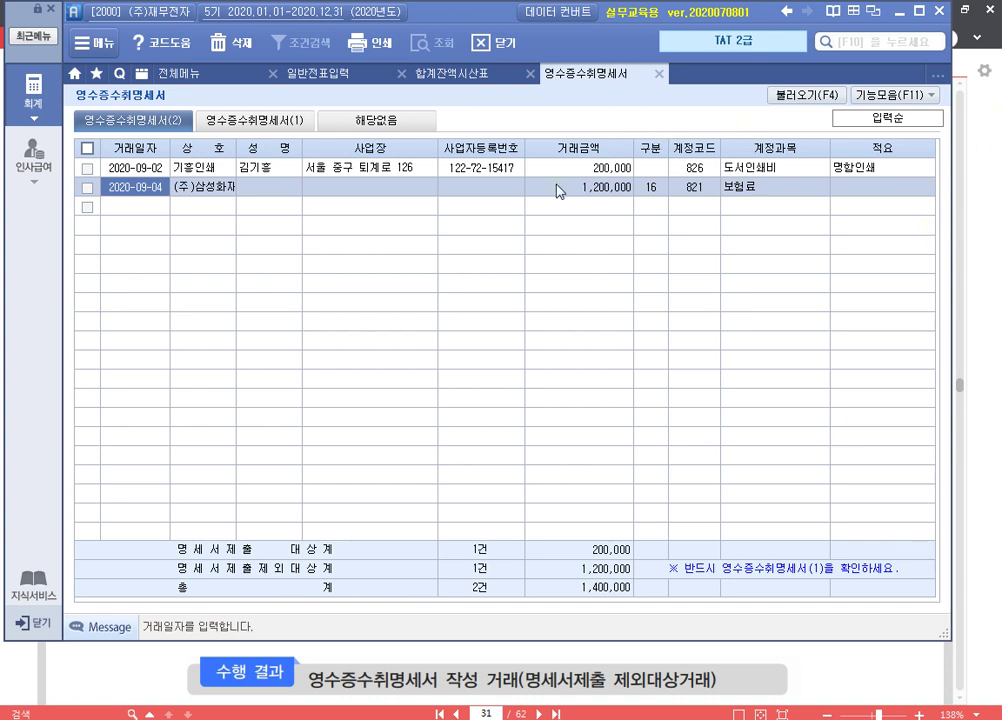
Switch to the PDF workbook and read the 경비 등 송금명세서 section on page 302, including its list of qualifying transactions.
{"action": "left_click", "coordinate": [993, 356]}
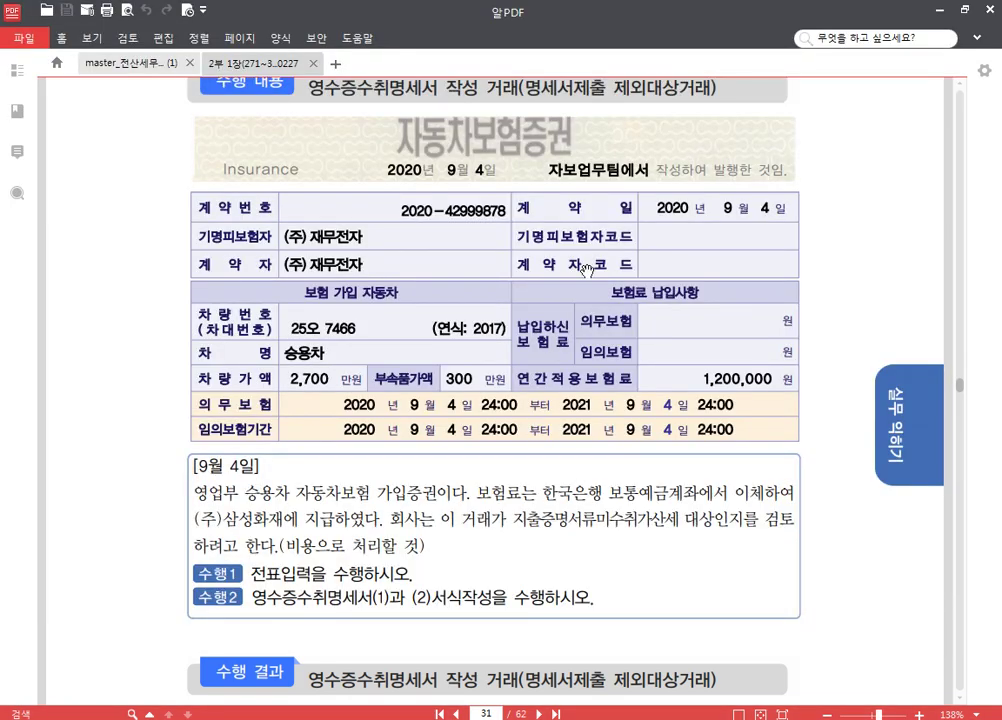
{"action": "scroll", "coordinate": [662, 320], "scroll_direction": "down", "scroll_amount": 9}
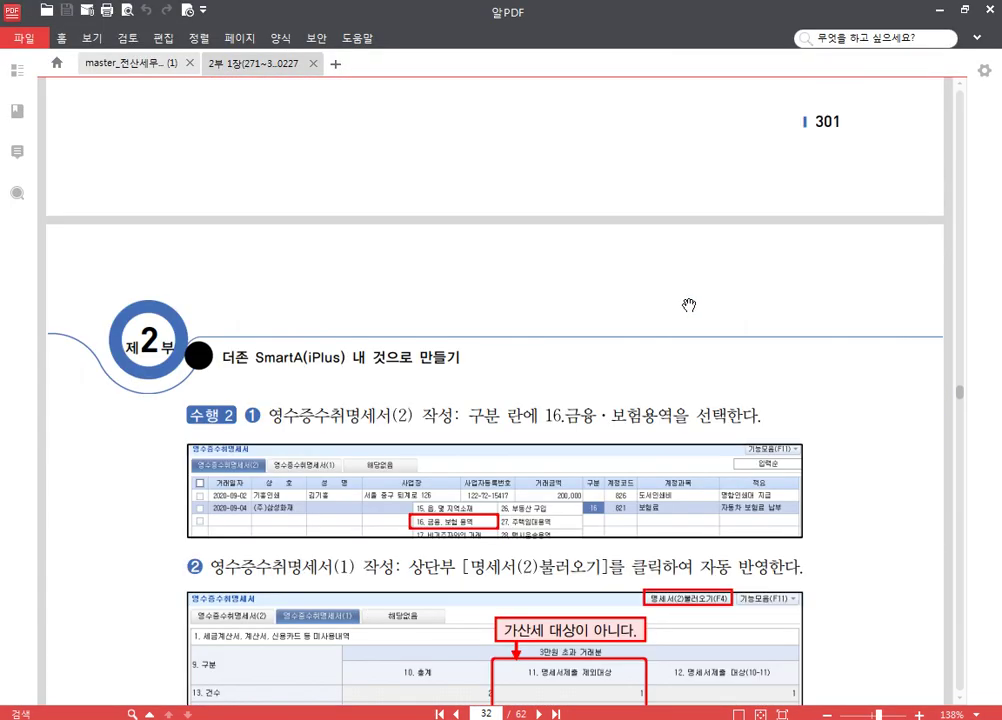
{"action": "scroll", "coordinate": [671, 313], "scroll_direction": "down", "scroll_amount": 5}
{"action": "scroll", "coordinate": [665, 313], "scroll_direction": "up", "scroll_amount": 3}
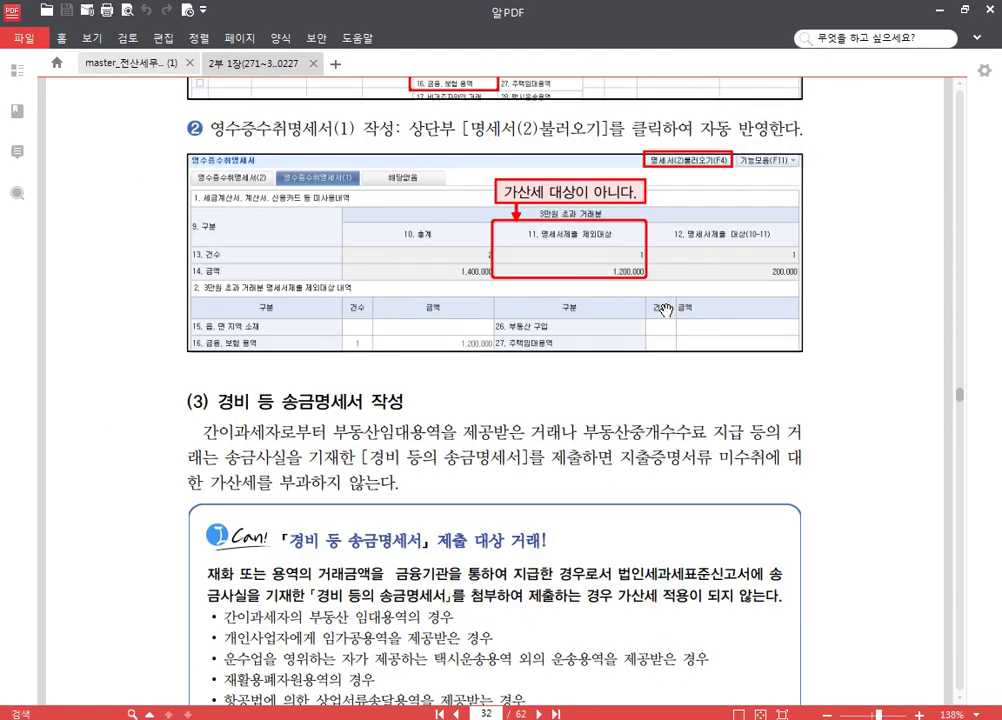
{"action": "scroll", "coordinate": [650, 318], "scroll_direction": "down", "scroll_amount": 5}
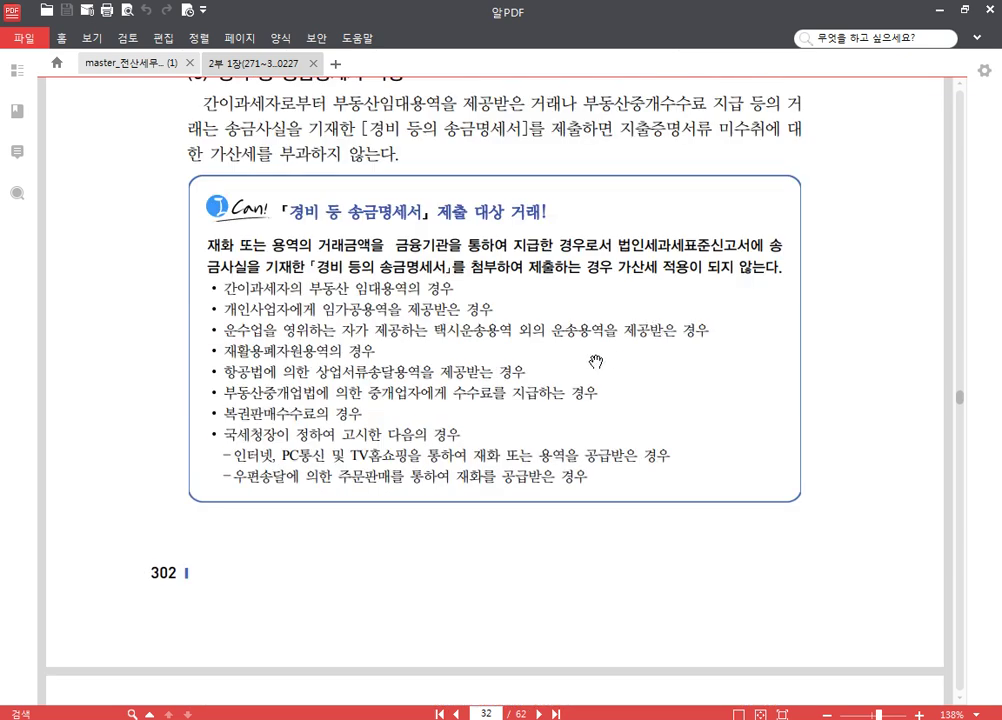
{"action": "scroll", "coordinate": [595, 362], "scroll_direction": "up", "scroll_amount": 1}
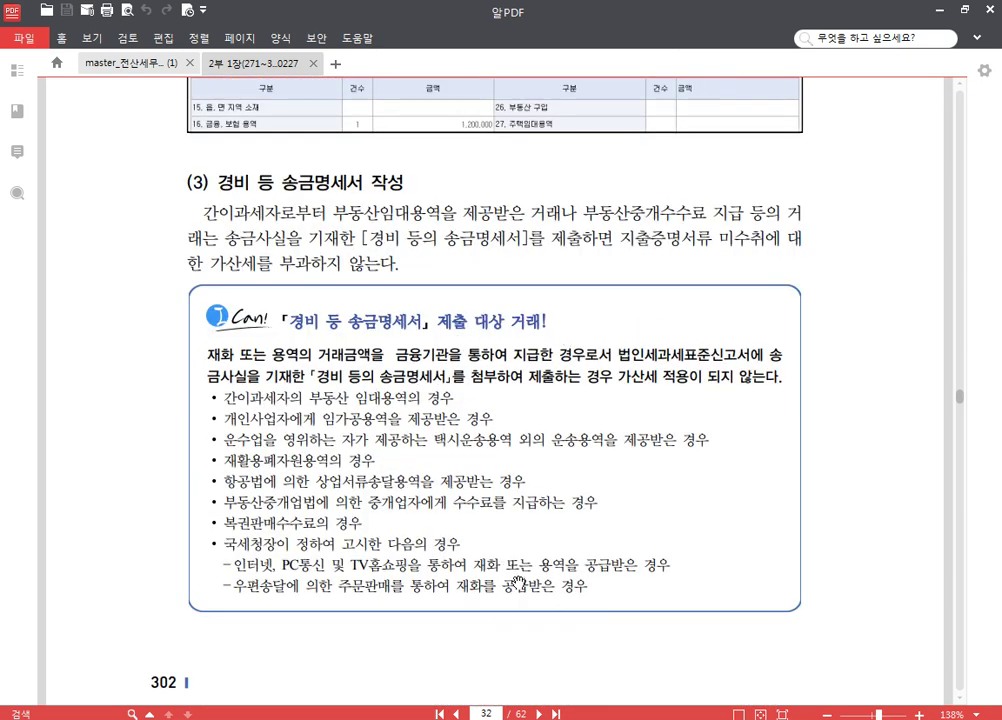
{"action": "left_click_drag", "start_coordinate": [544, 586], "coordinate": [530, 565]}
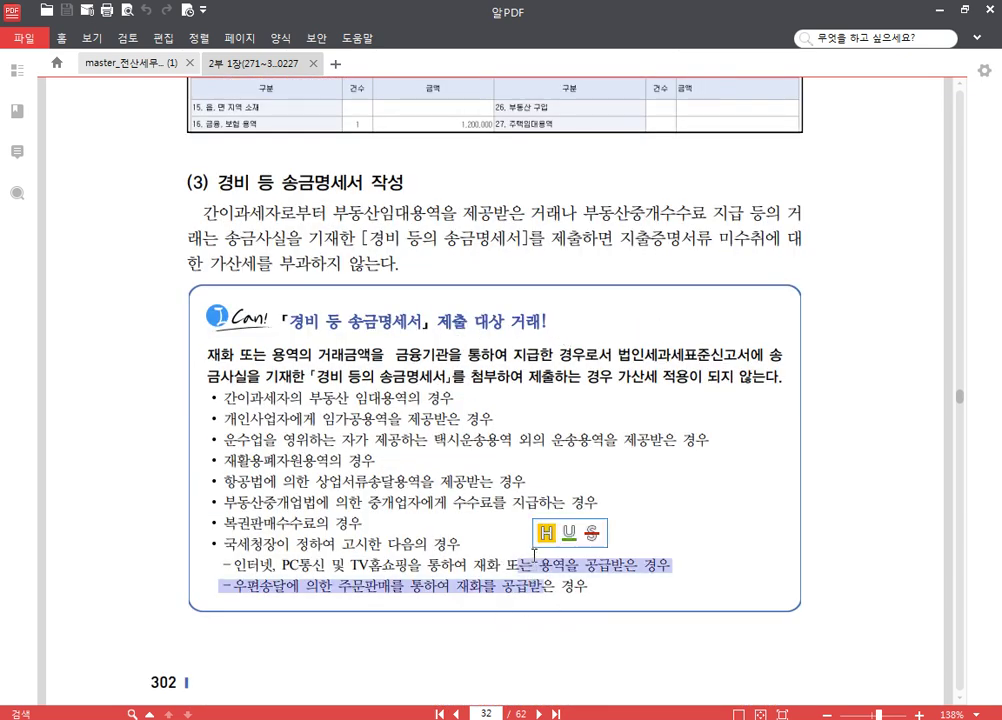
Read on in the PDF workbook to the 경비 등 송금명세서 exercise for the September 30 신속용달 transport fee receipt.
{"action": "left_click", "coordinate": [535, 522]}
{"action": "scroll", "coordinate": [450, 410], "scroll_direction": "down", "scroll_amount": 1}
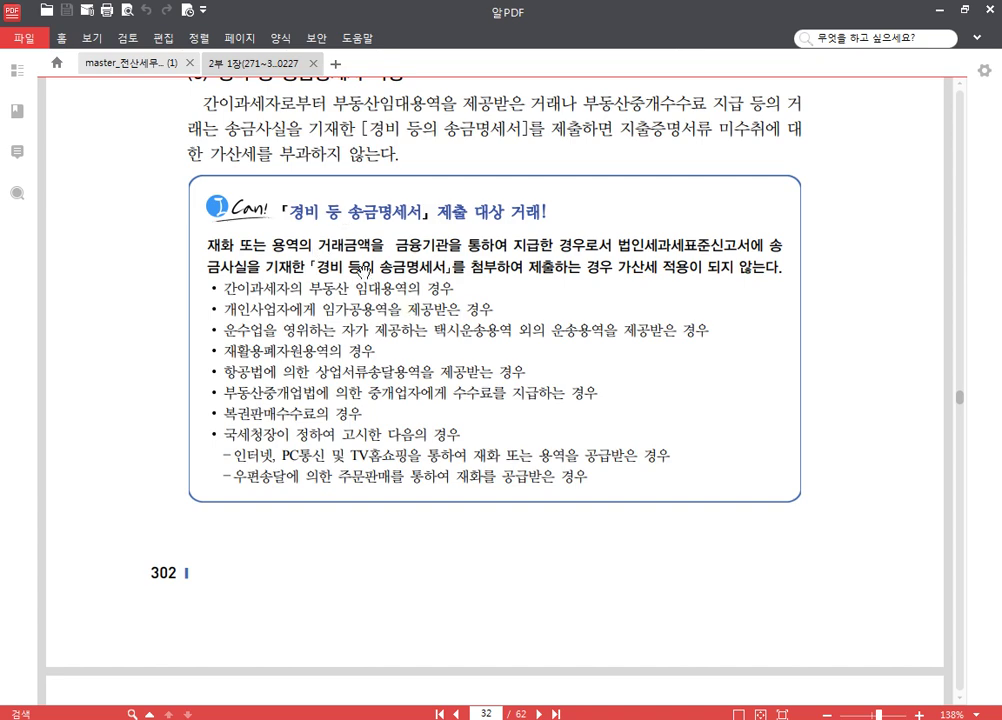
{"action": "scroll", "coordinate": [241, 222], "scroll_direction": "down", "scroll_amount": 2}
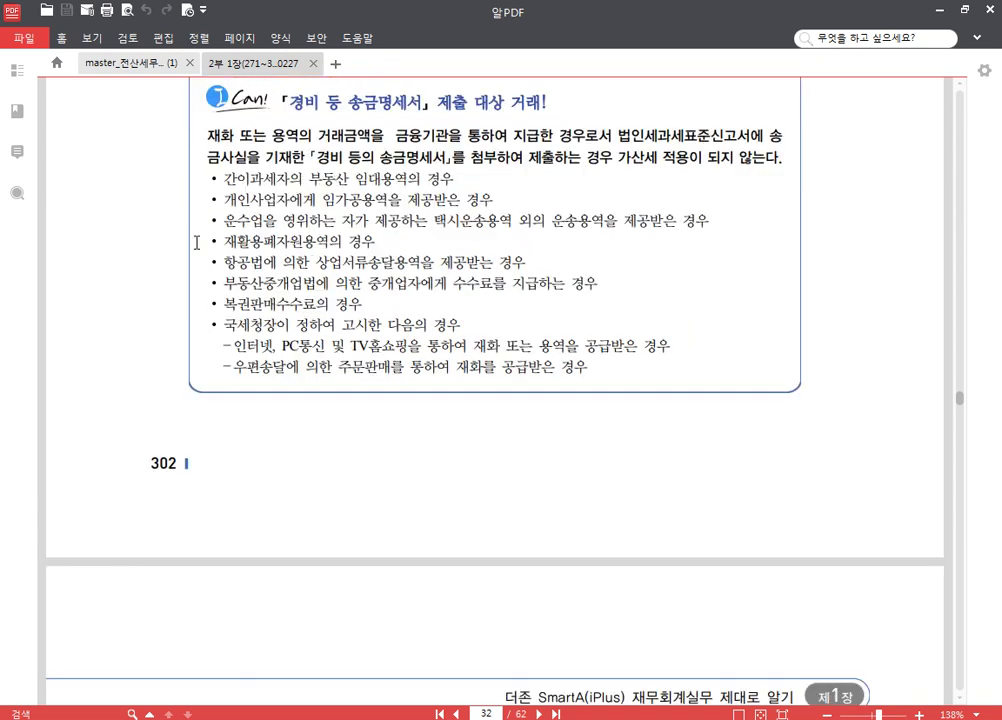
{"action": "scroll", "coordinate": [428, 407], "scroll_direction": "down", "scroll_amount": 4}
{"action": "scroll", "coordinate": [428, 407], "scroll_direction": "down", "scroll_amount": 8}
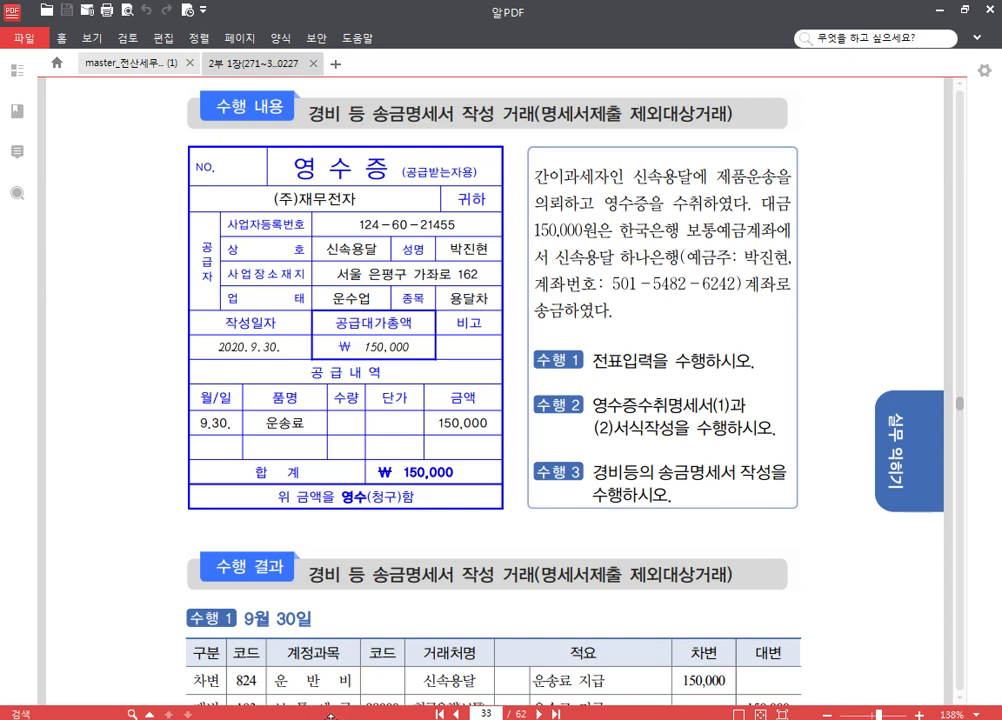
Switch to the accounting program's 일반전표입력 and set the voucher date to September 30.
{"action": "key", "text": "alt+Tab"}
{"action": "left_click", "coordinate": [320, 74]}
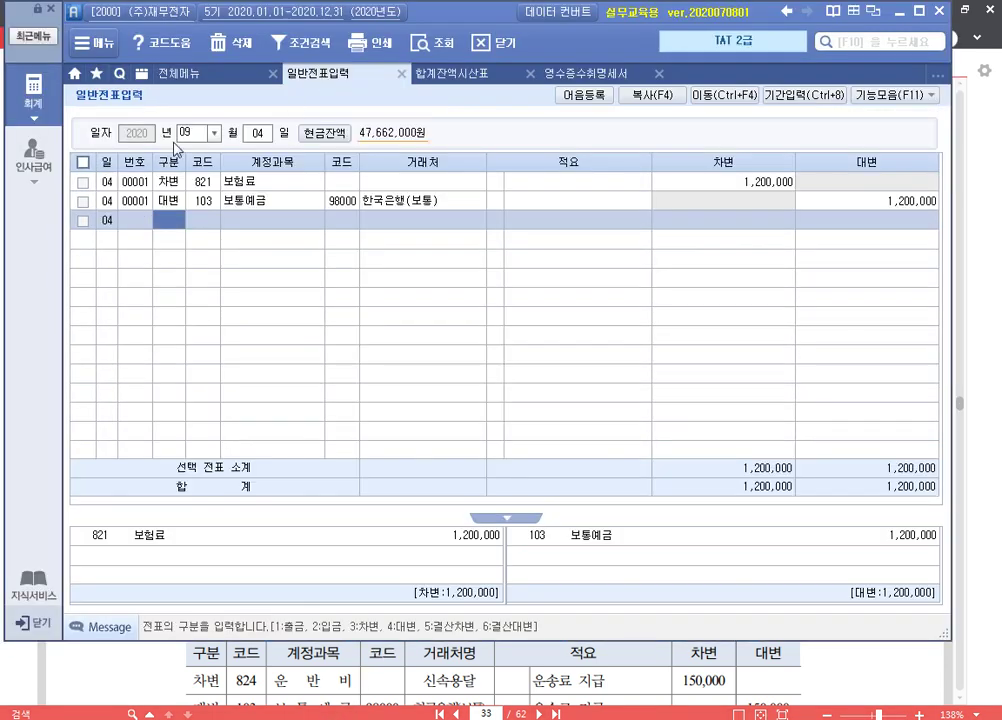
{"action": "left_click", "coordinate": [262, 133]}
{"action": "type", "text": "30"}
{"action": "key", "text": "Return"}
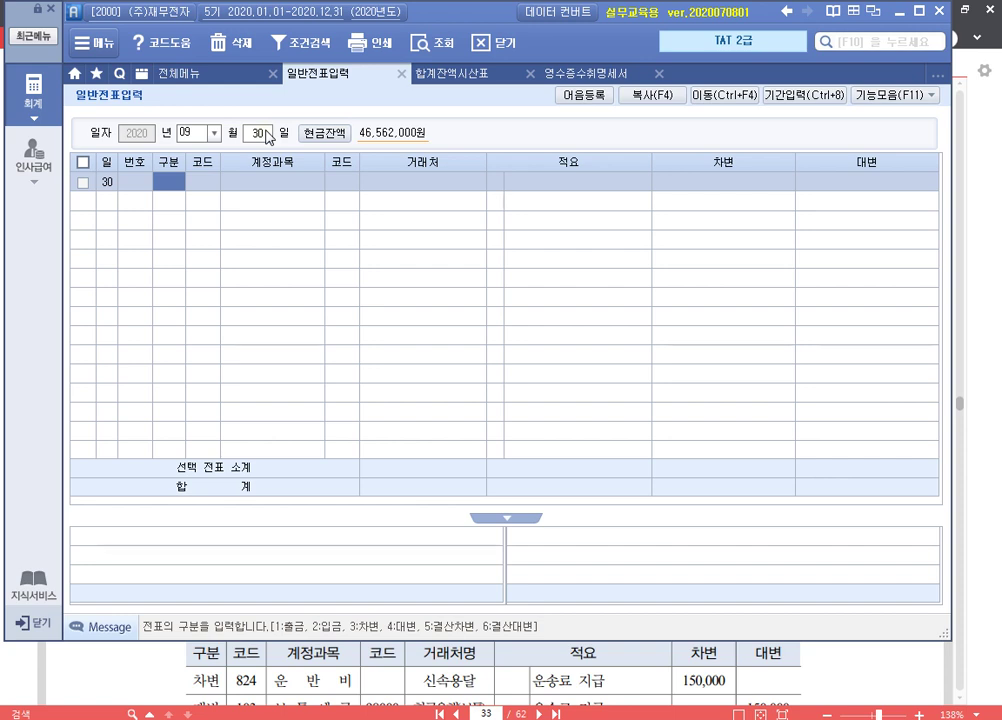
Start a 차변 line for September 30 with account 824 운반비.
{"action": "type", "text": "3"}
{"action": "key", "text": "Return"}
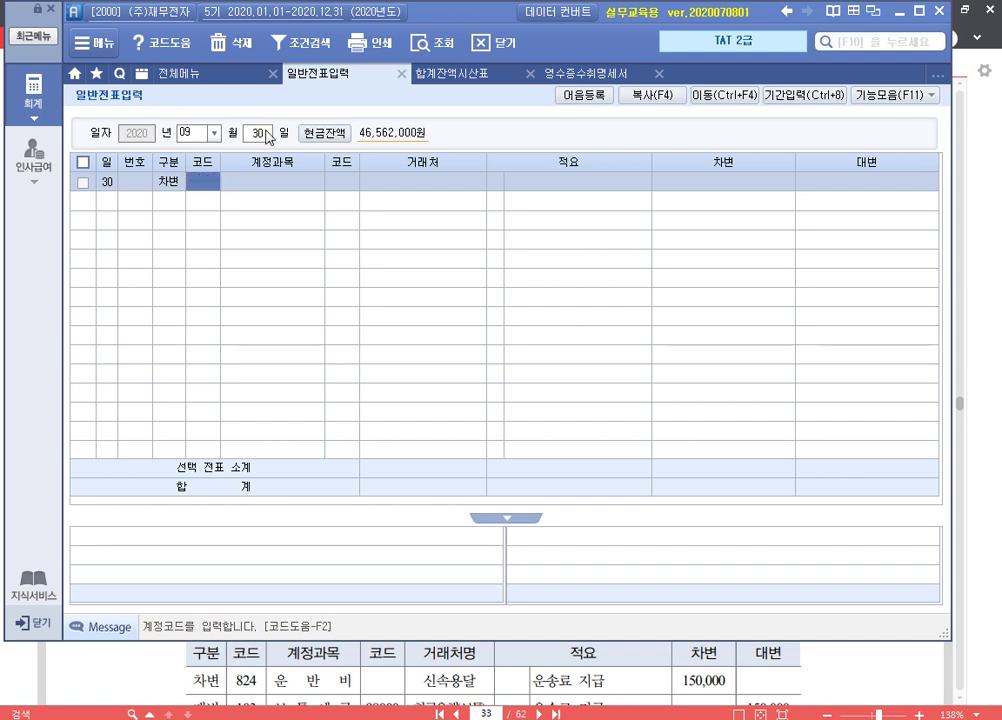
{"action": "key", "text": "F2"}
{"action": "type", "text": "운반"}
{"action": "key", "text": "Return"}
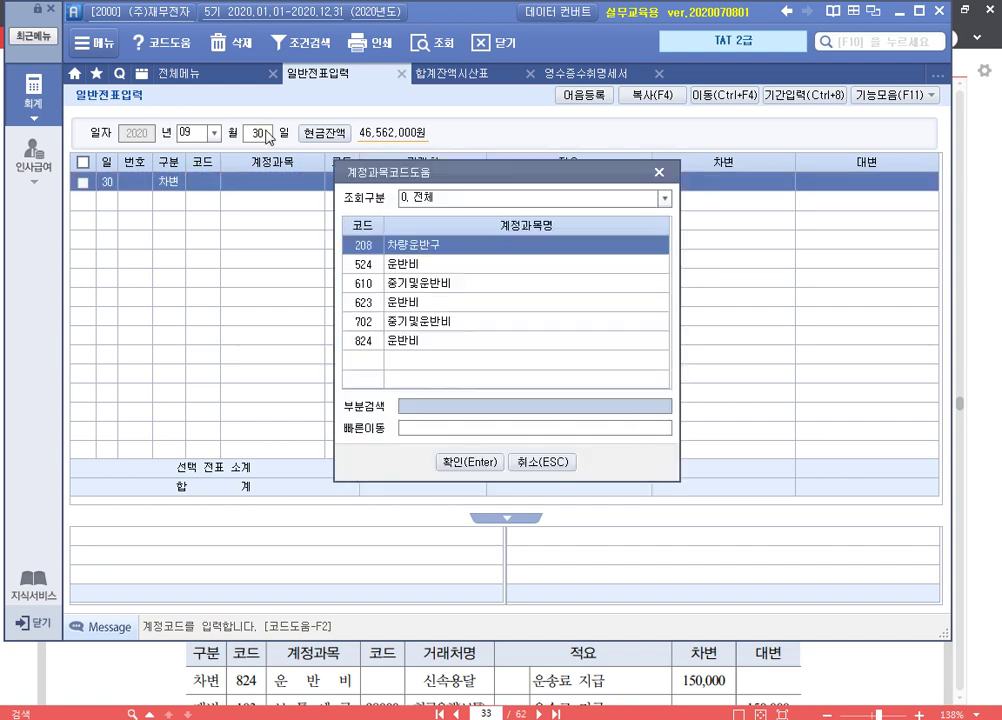
{"action": "key", "text": "Down"}
{"action": "key", "text": "Down"}
{"action": "key", "text": "Down"}
{"action": "key", "text": "Down"}
{"action": "key", "text": "Down"}
{"action": "key", "text": "Return"}
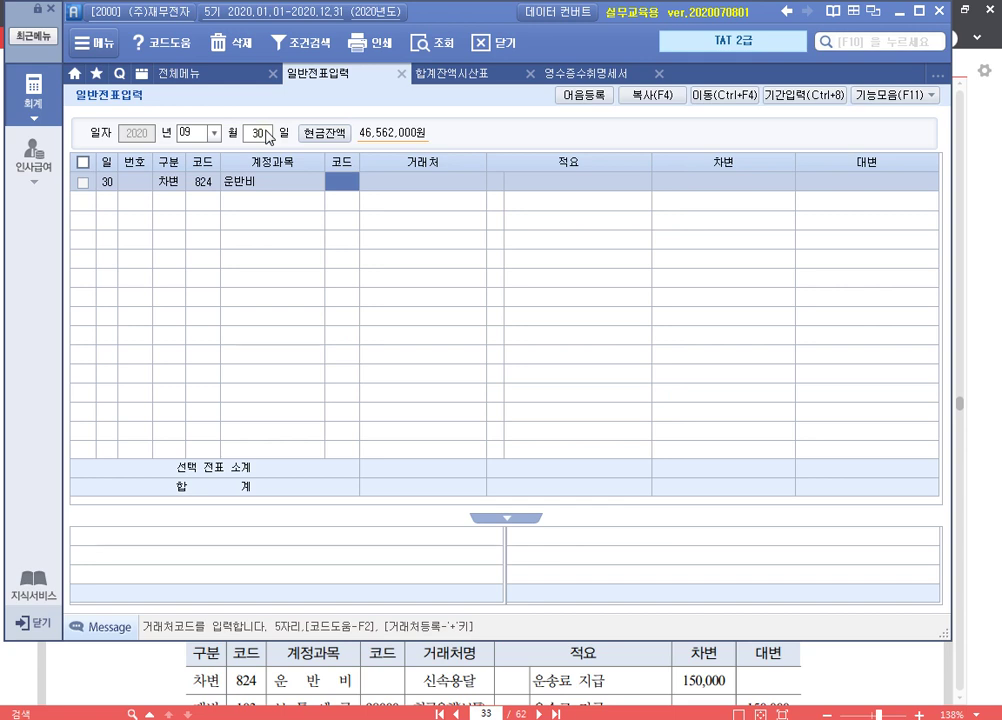
Leave the 운반비 line's 거래처 and 적요 blank and enter a debit of 150,000.
{"action": "key", "text": "Return"}
{"action": "key", "text": "Return"}
{"action": "key", "text": "Return"}
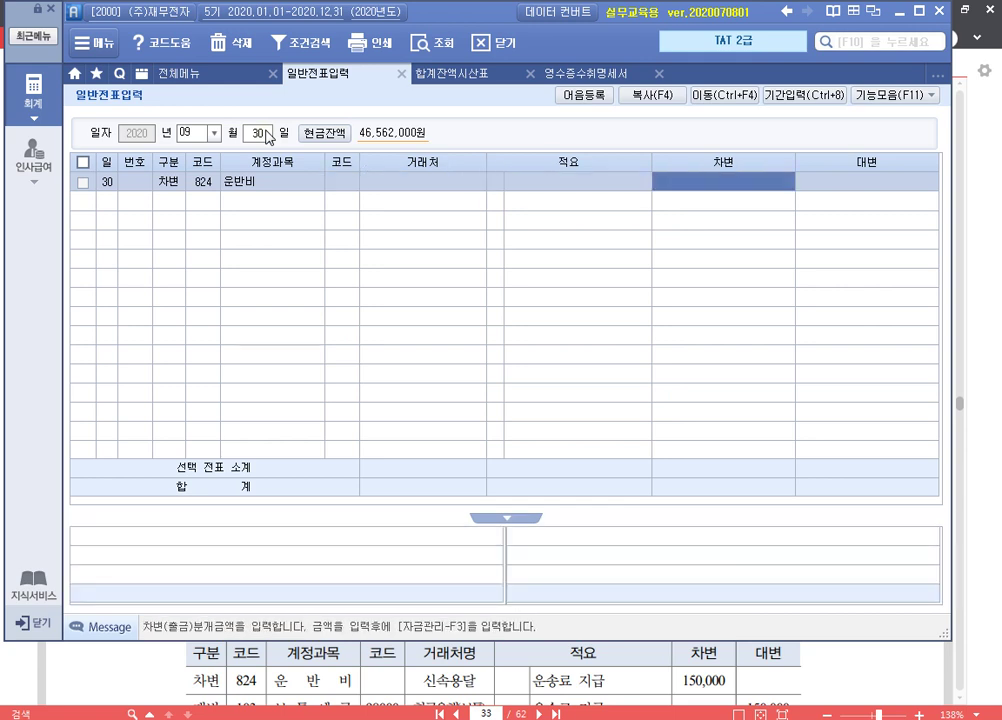
{"action": "type", "text": "150000"}
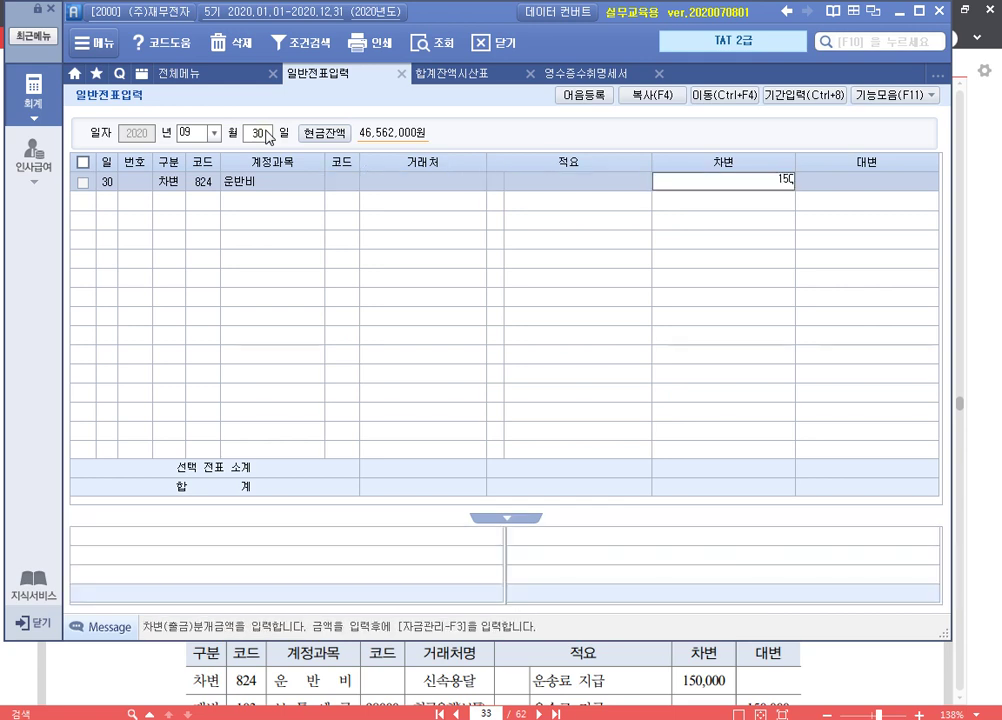
{"action": "key", "text": "Return"}
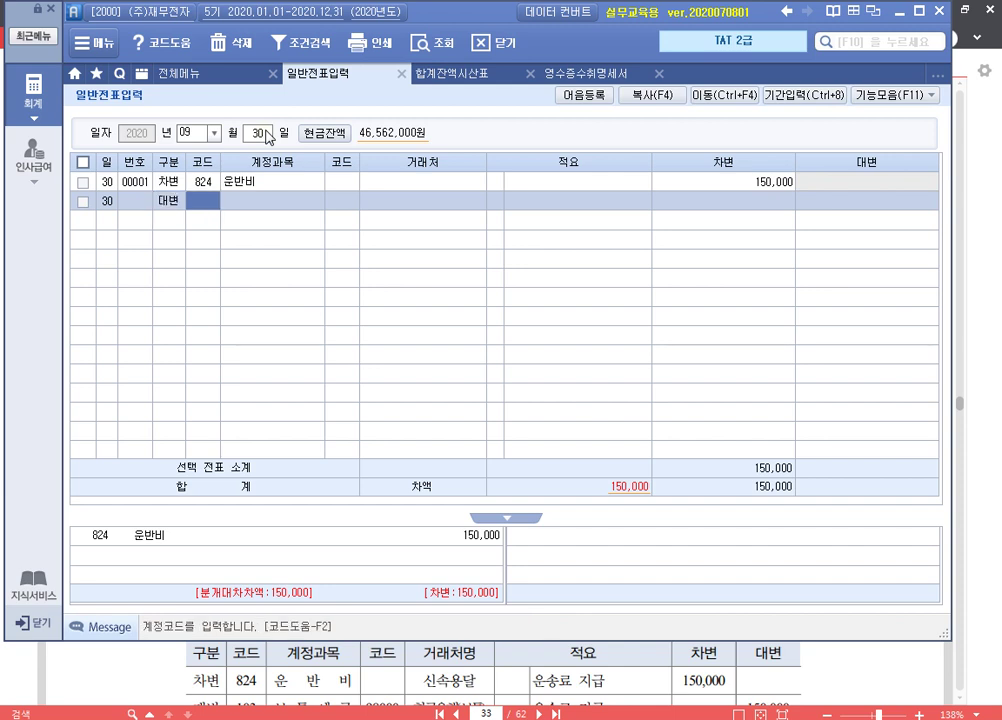
Complete the 대변 line with account 103 보통예금, 거래처 한국은행(보통) and an amount of 150,000.
{"action": "type", "text": "103"}
{"action": "key", "text": "Return"}
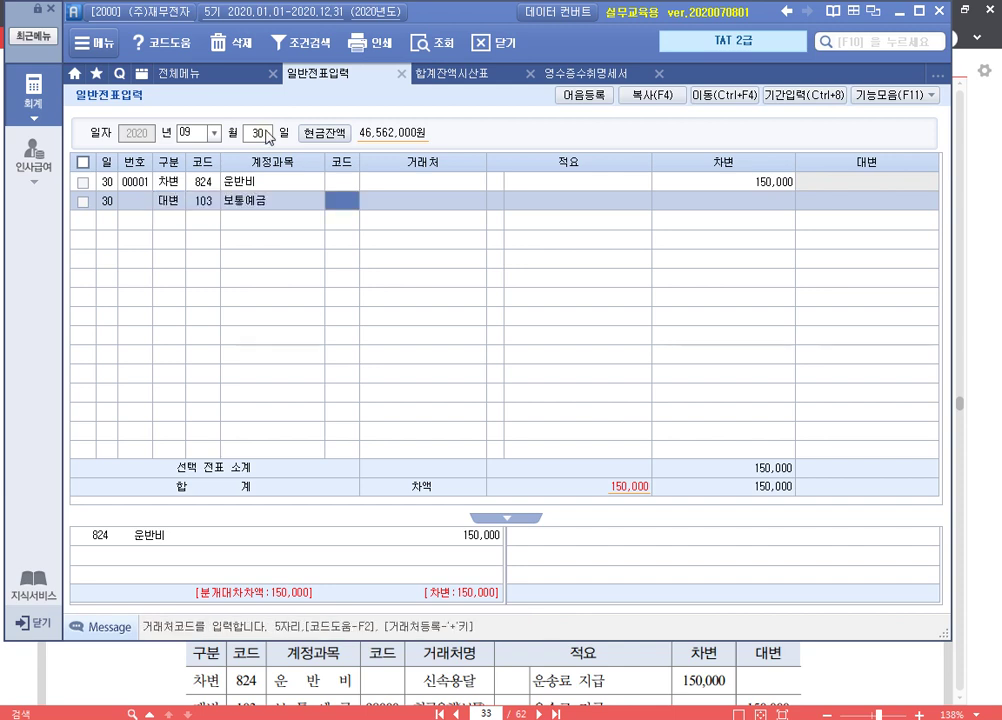
{"action": "type", "text": "한국"}
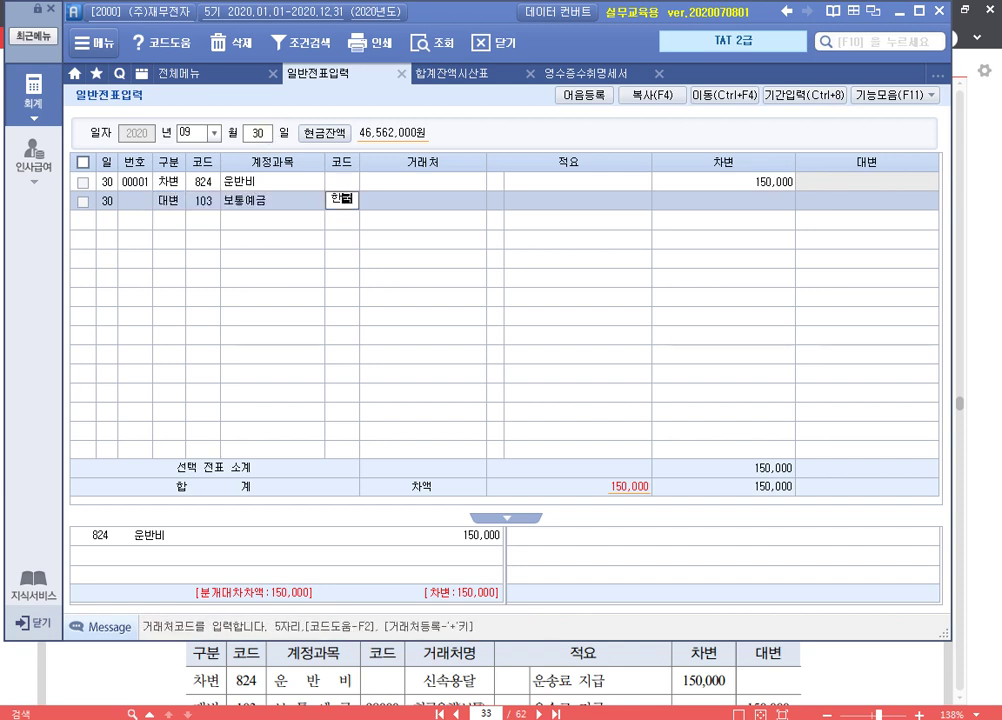
{"action": "key", "text": "Return"}
{"action": "key", "text": "Return"}
{"action": "key", "text": "Return"}
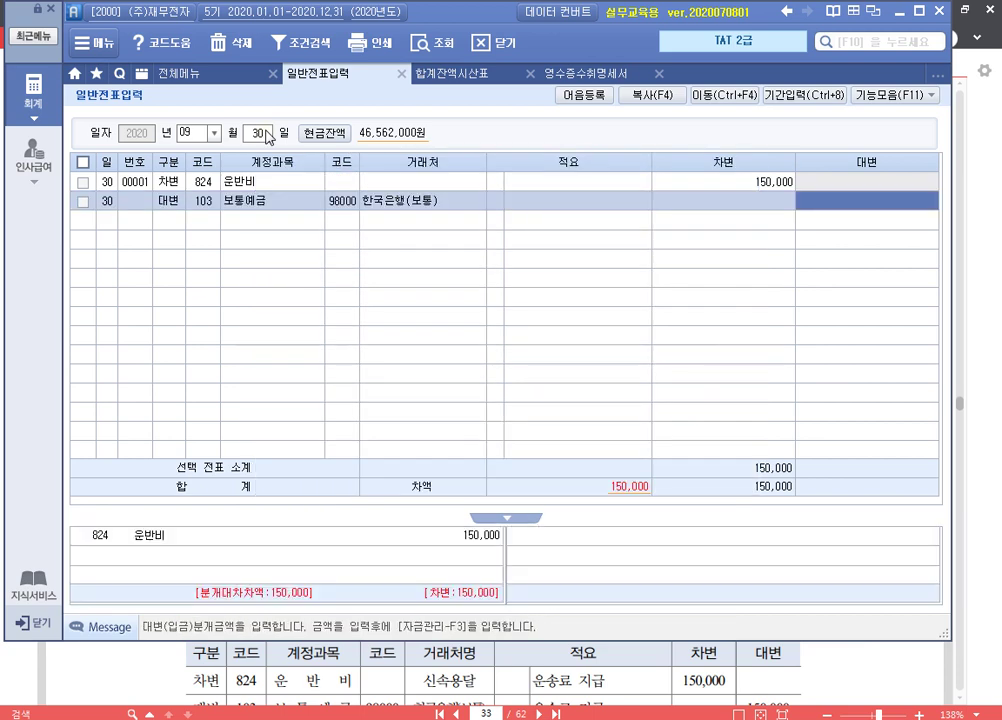
{"action": "type", "text": "150000"}
{"action": "key", "text": "Return"}
{"action": "key", "text": "Up"}
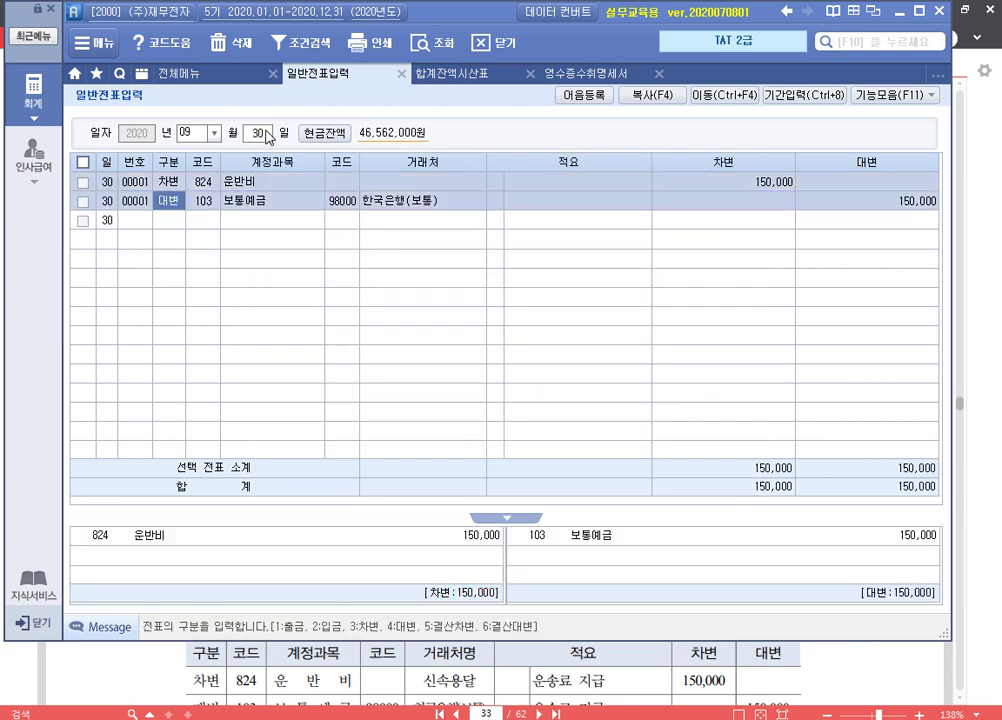
{"action": "key", "text": "Return"}
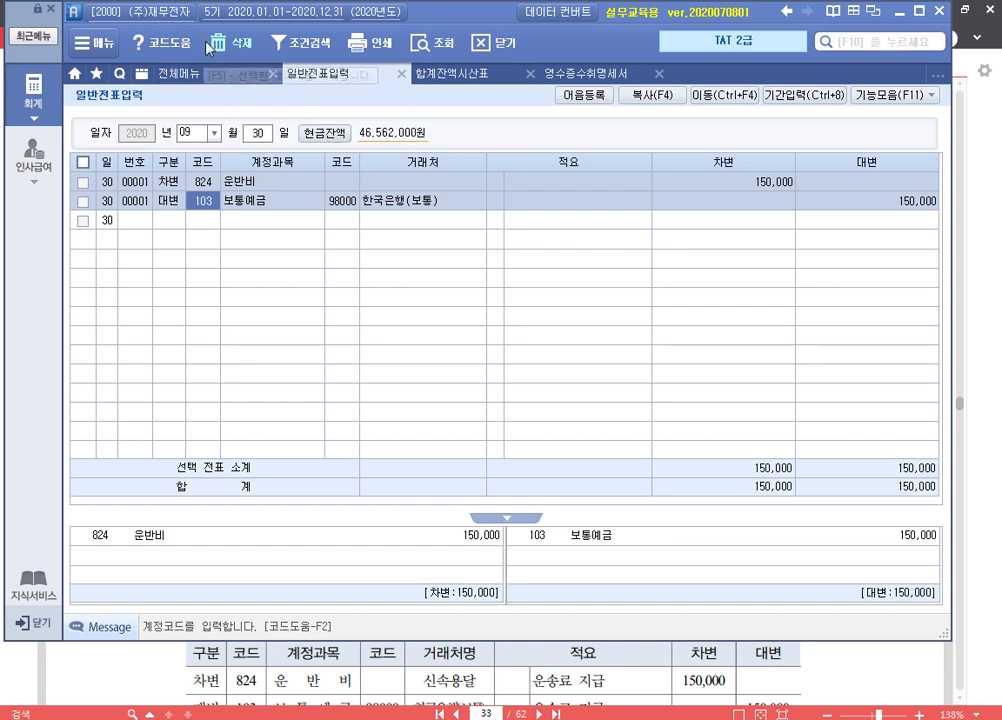
Add a row to 영수증수취명세서(2) dated 2020-09-30 with 상호 신속용달.
{"action": "left_click", "coordinate": [595, 74]}
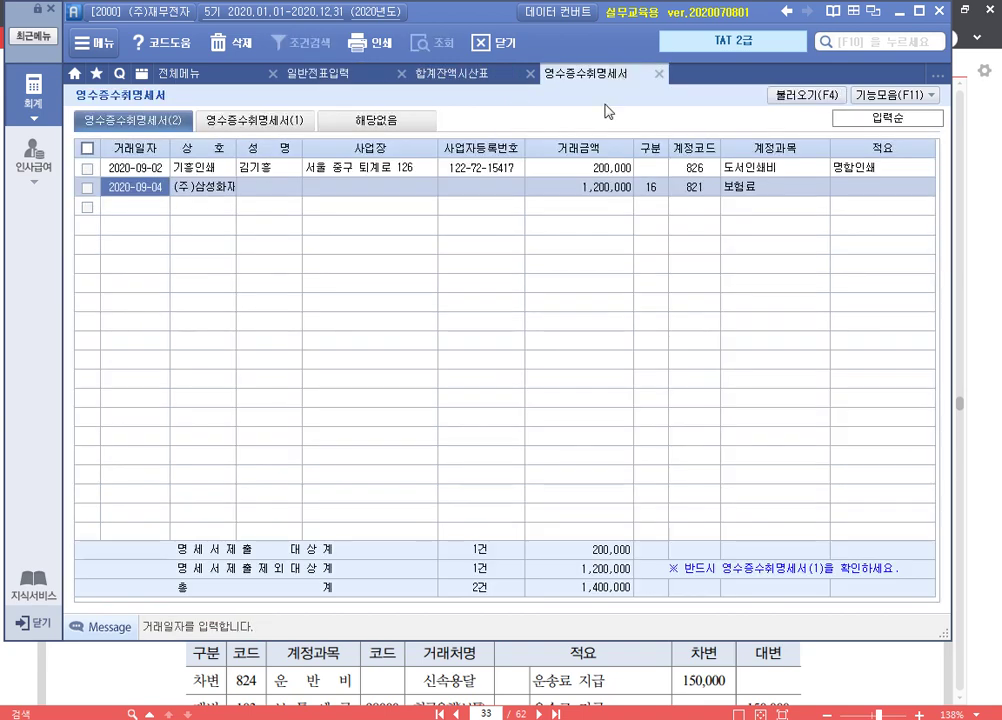
{"action": "left_click", "coordinate": [131, 208]}
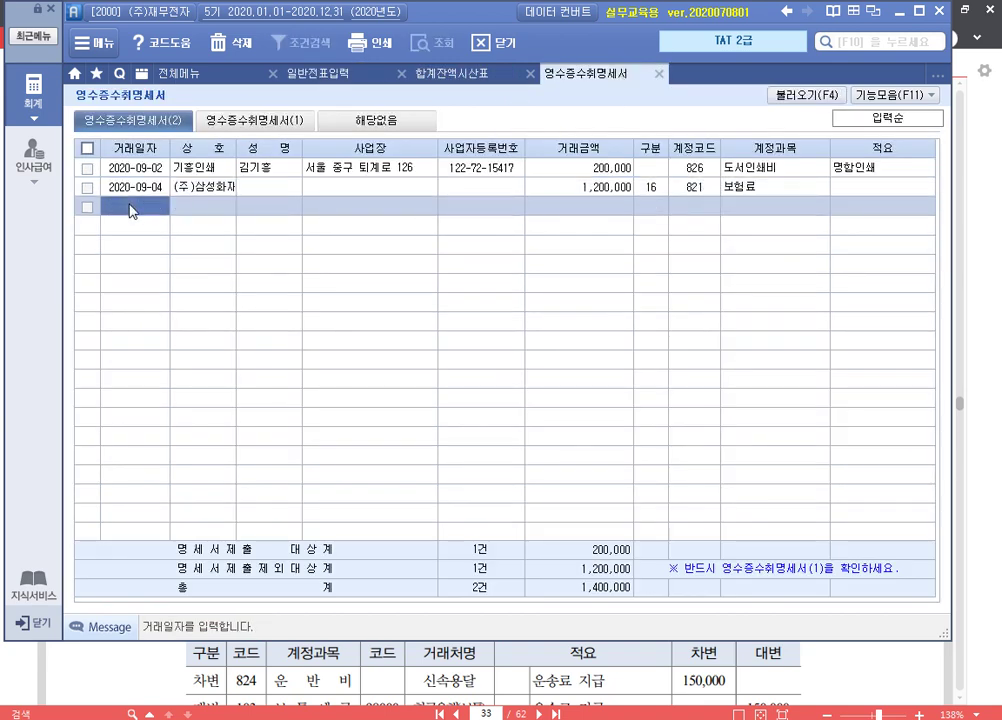
{"action": "left_click", "coordinate": [131, 207]}
{"action": "type", "text": "0930"}
{"action": "key", "text": "Return"}
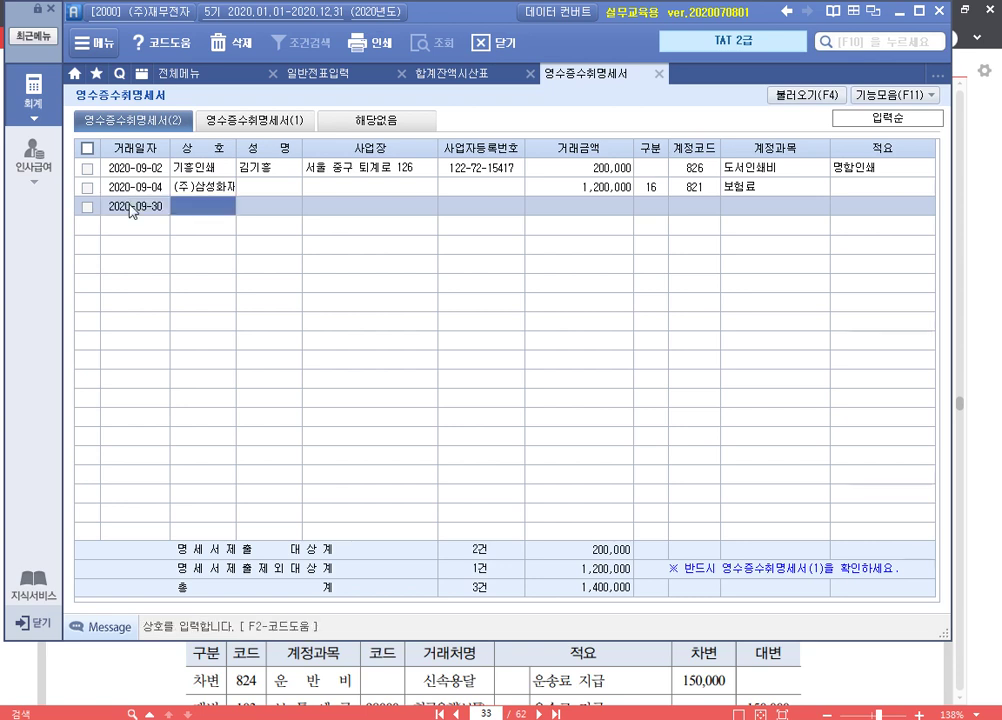
{"action": "type", "text": "신속"}
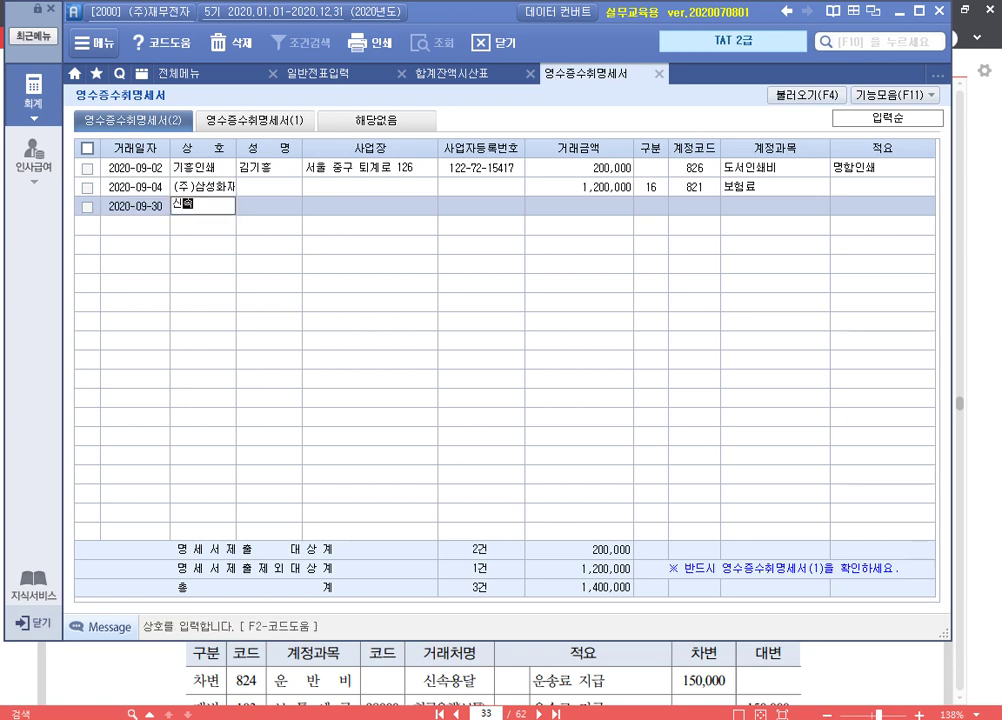
{"action": "type", "text": "용달"}
{"action": "key", "text": "Return"}
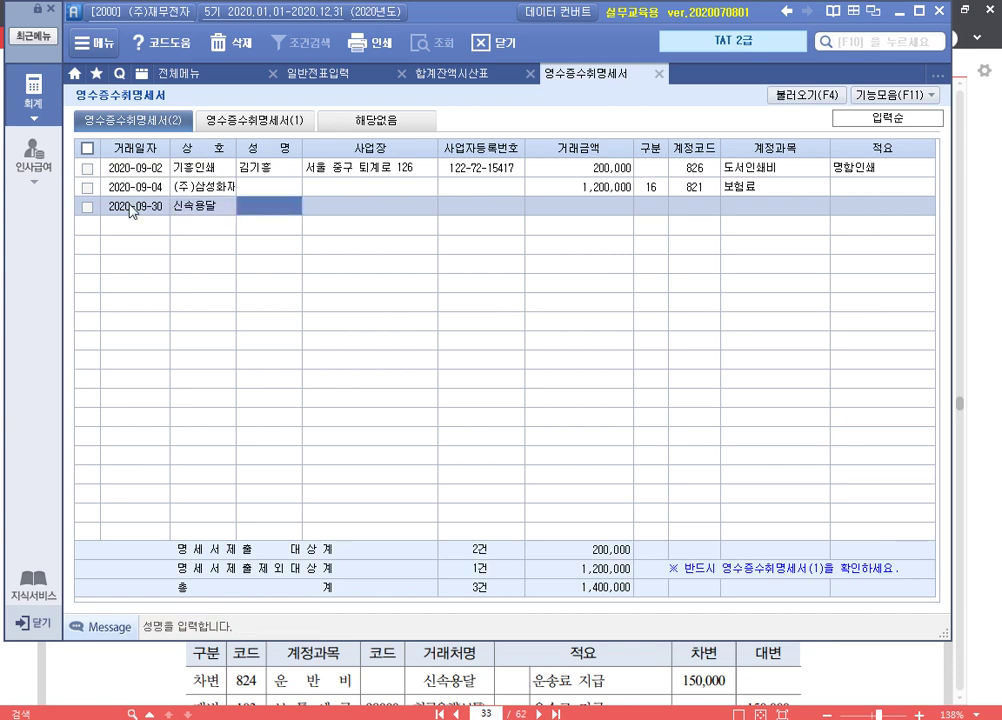
Fill in the 신속용달 row's 성명, 사업장 address and 사업자등록번호 from the workbook's receipt.
{"action": "type", "text": "박진현"}
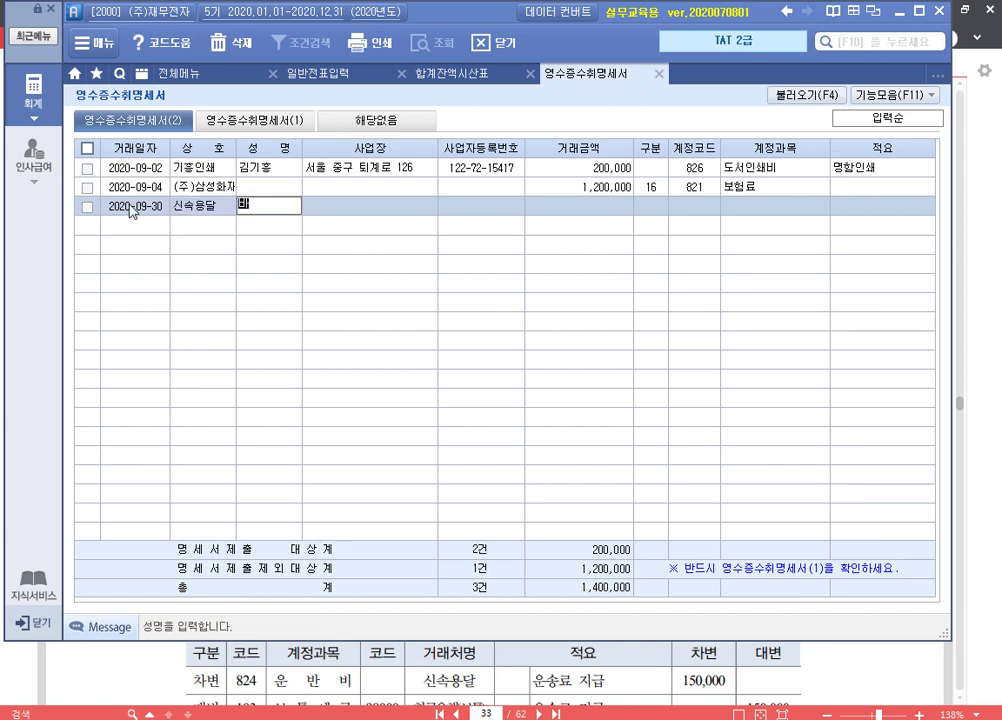
{"action": "key", "text": "Return"}
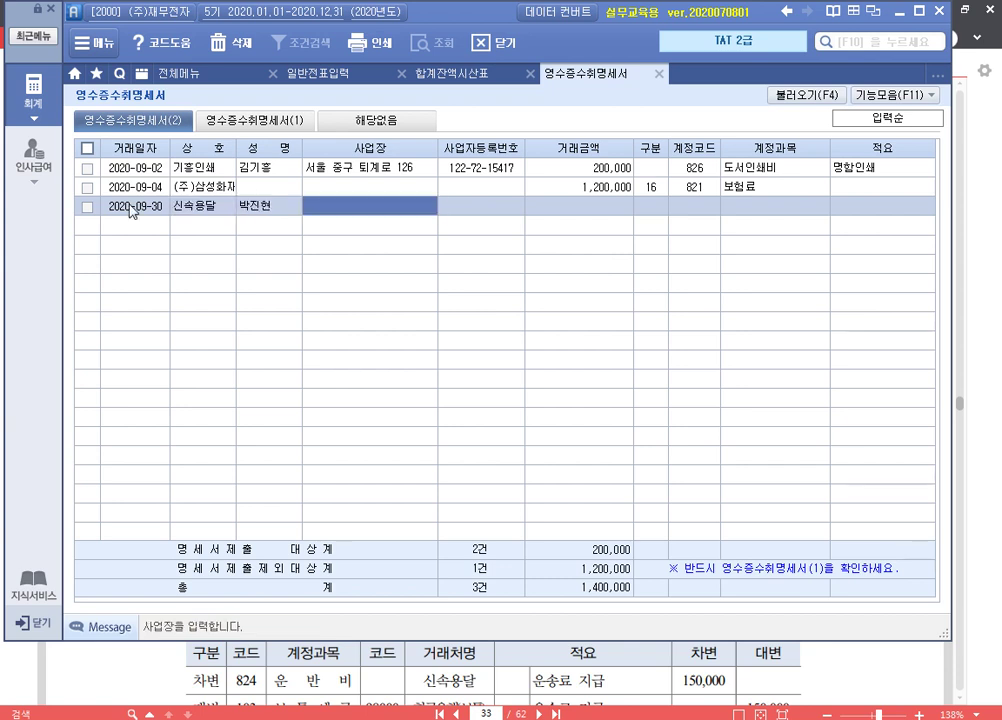
{"action": "type", "text": "서울 은평구 가"}
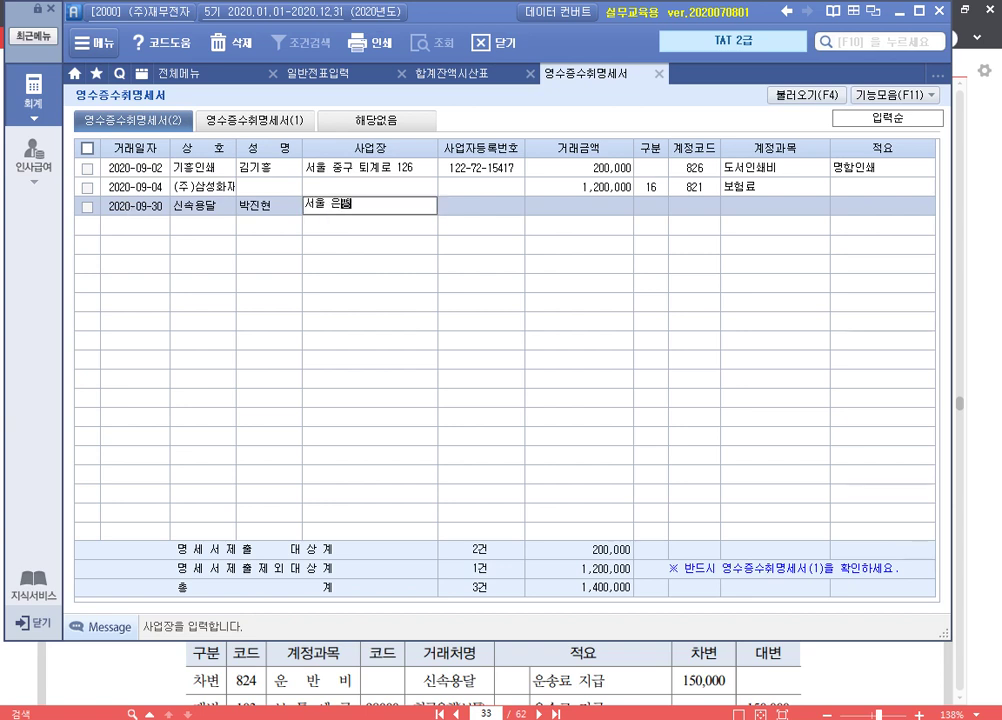
{"action": "type", "text": "좌로 162"}
{"action": "key", "text": "Return"}
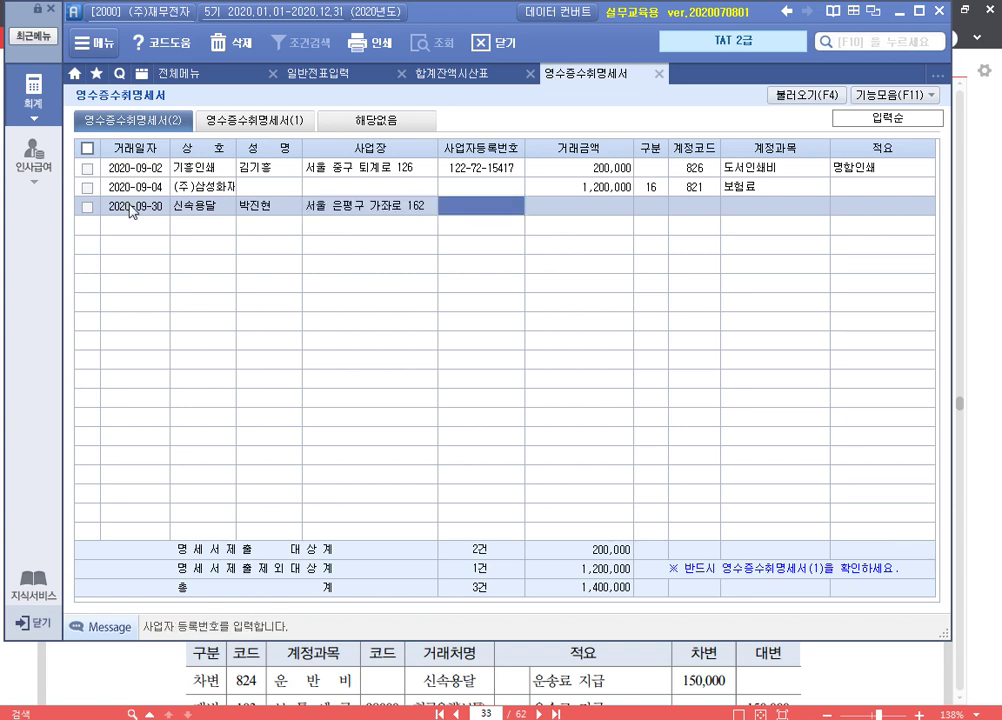
{"action": "type", "text": "124-60-2145"}
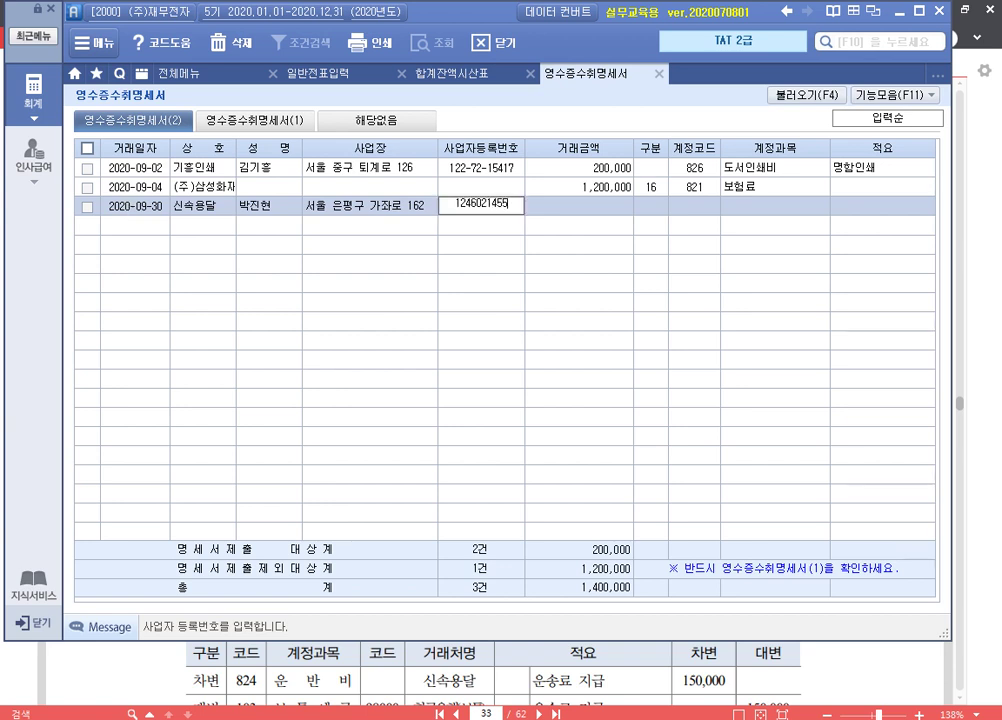
{"action": "type", "text": "5"}
{"action": "key", "text": "Return"}
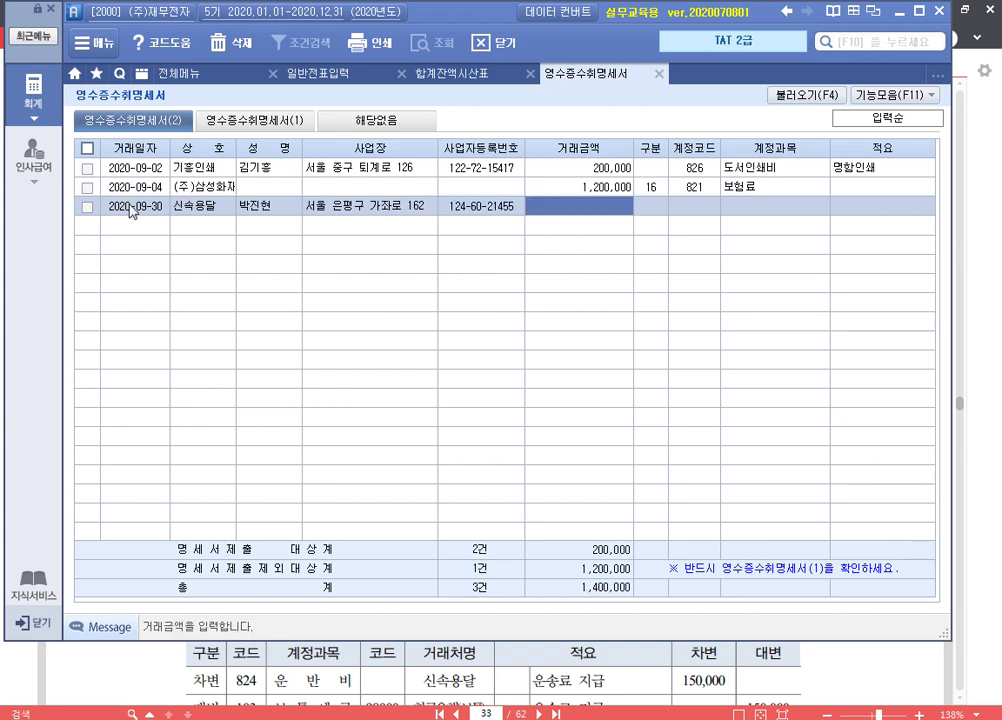
Set the 신속용달 row's 거래금액 to 150,000 with 구분 33 (송금명세서제출분).
{"action": "type", "text": "1500000"}
{"action": "key", "text": "Return"}
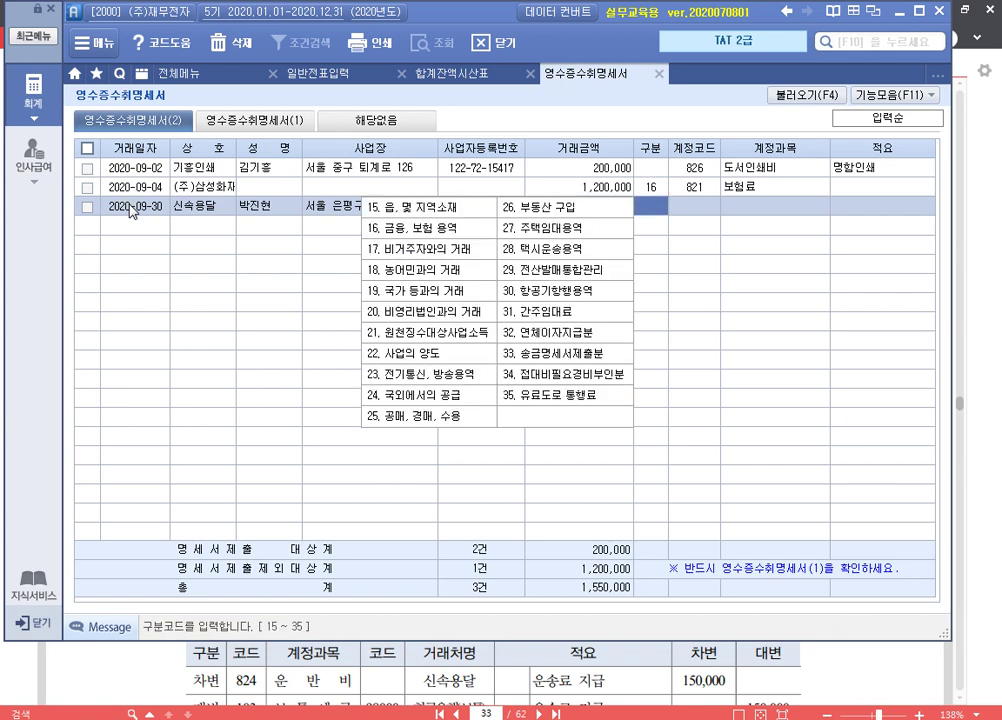
{"action": "type", "text": "33"}
{"action": "key", "text": "Return"}
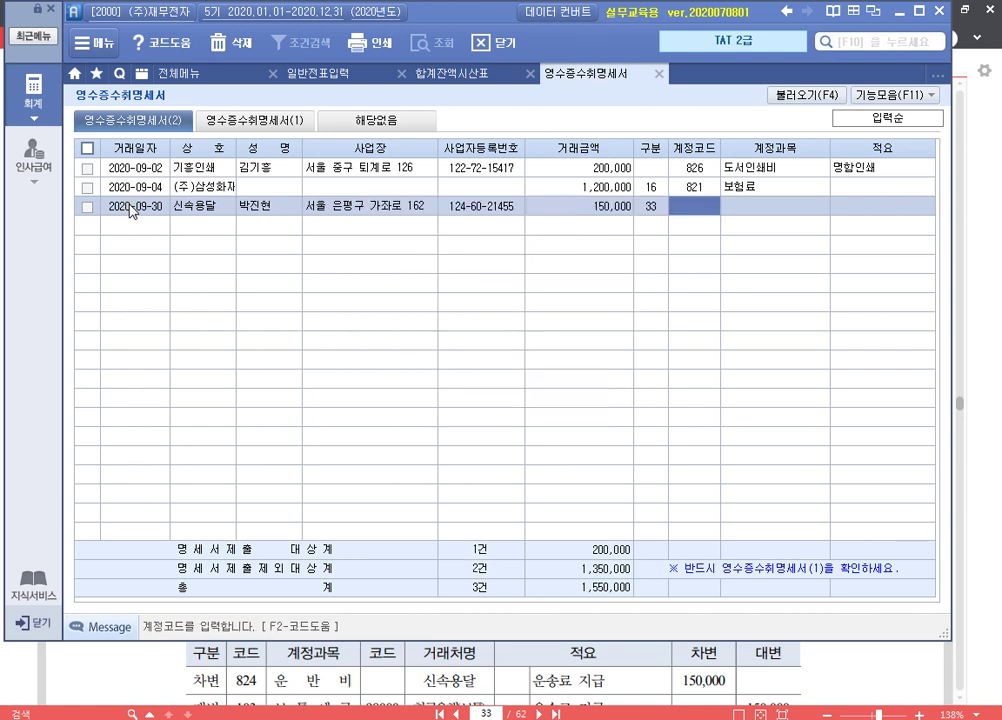
Assign account code 824 운반비 to the September 30 row and complete it with a blank 적요.
{"action": "type", "text": "824"}
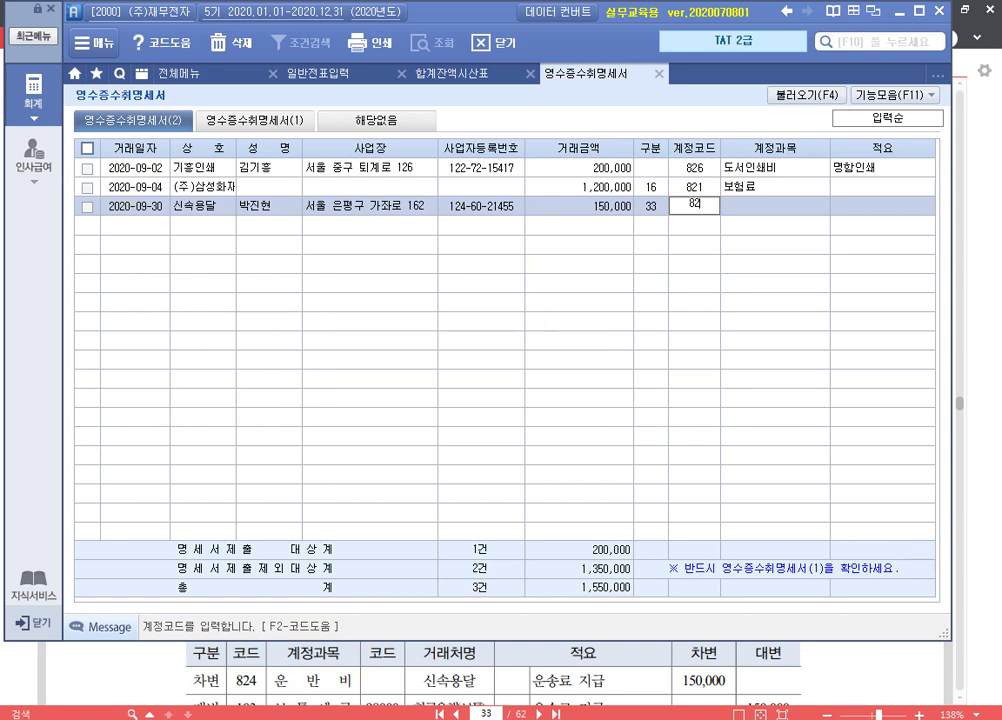
{"action": "key", "text": "Return"}
{"action": "key", "text": "Return"}
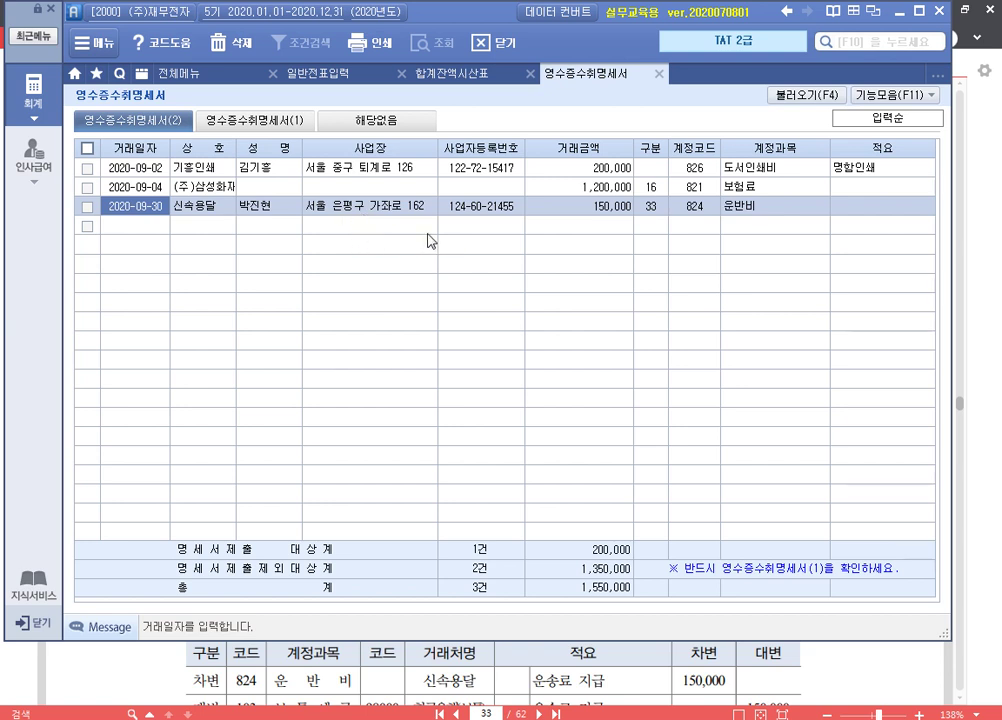
Check 영수증수취명세서(1), save the statement's contents, and close both 영수증수취명세서 and 합계잔액시산표.
{"action": "left_click", "coordinate": [272, 126]}
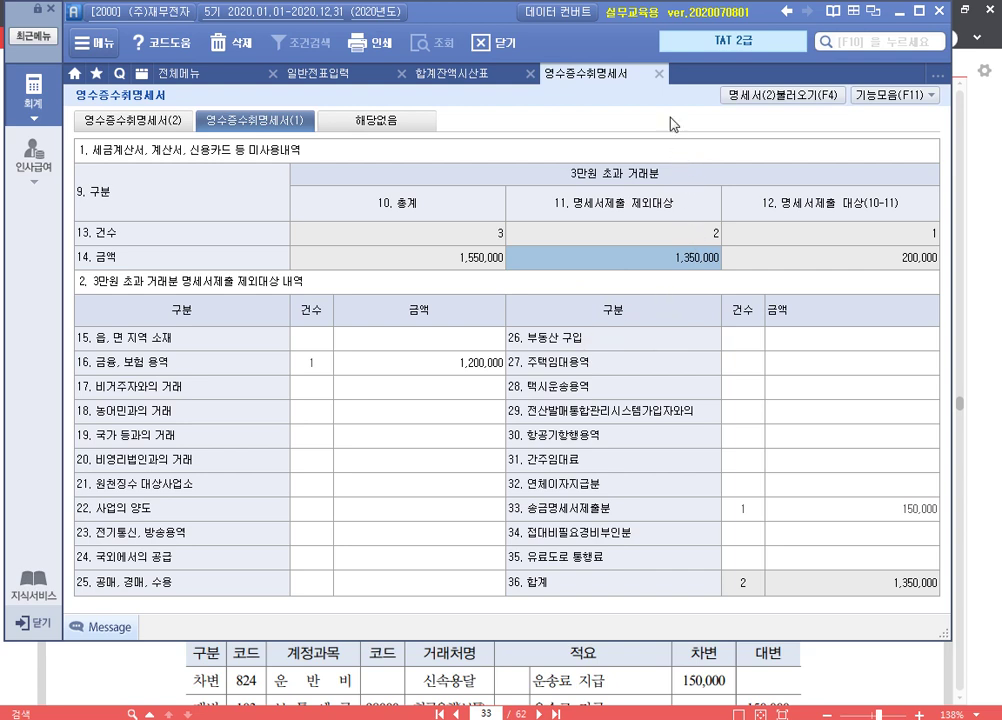
{"action": "left_click", "coordinate": [659, 77]}
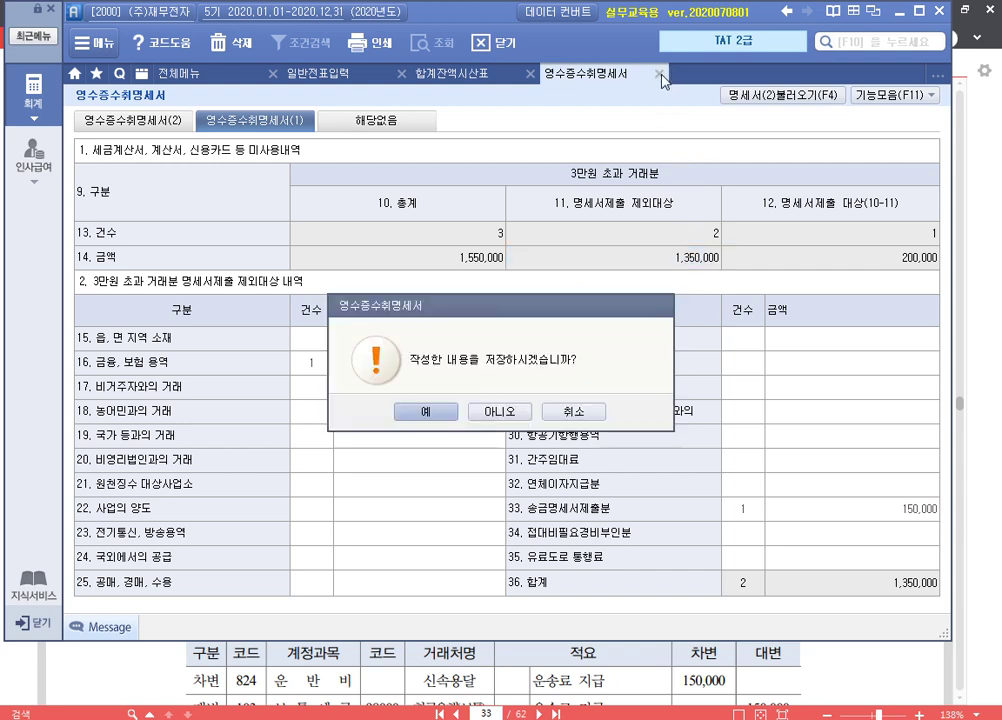
{"action": "left_click", "coordinate": [432, 410]}
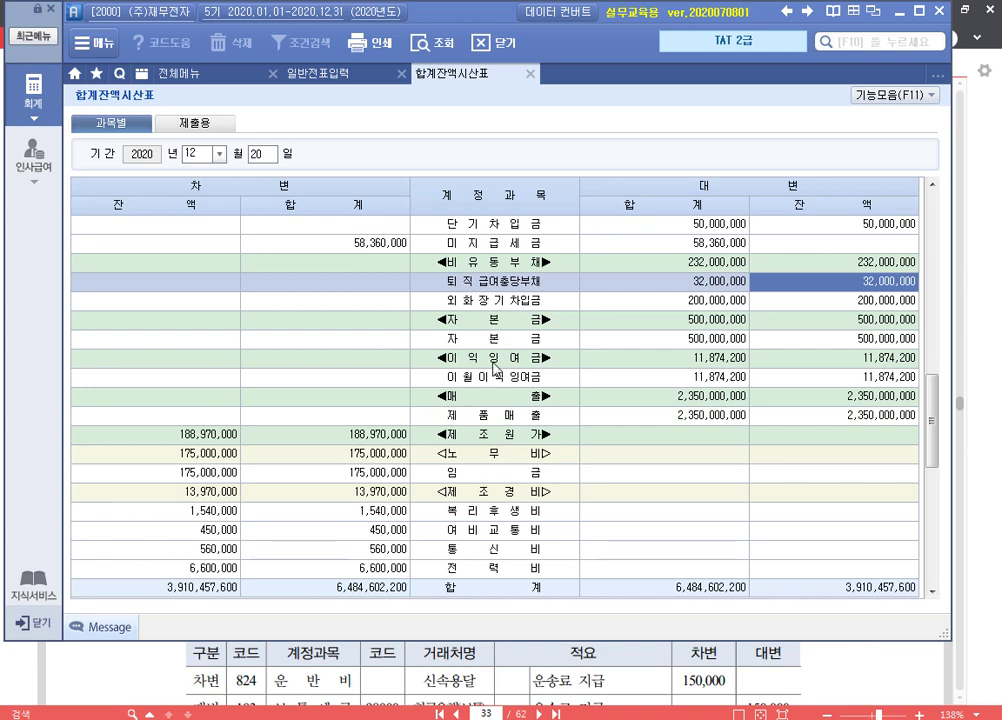
{"action": "left_click", "coordinate": [530, 74]}
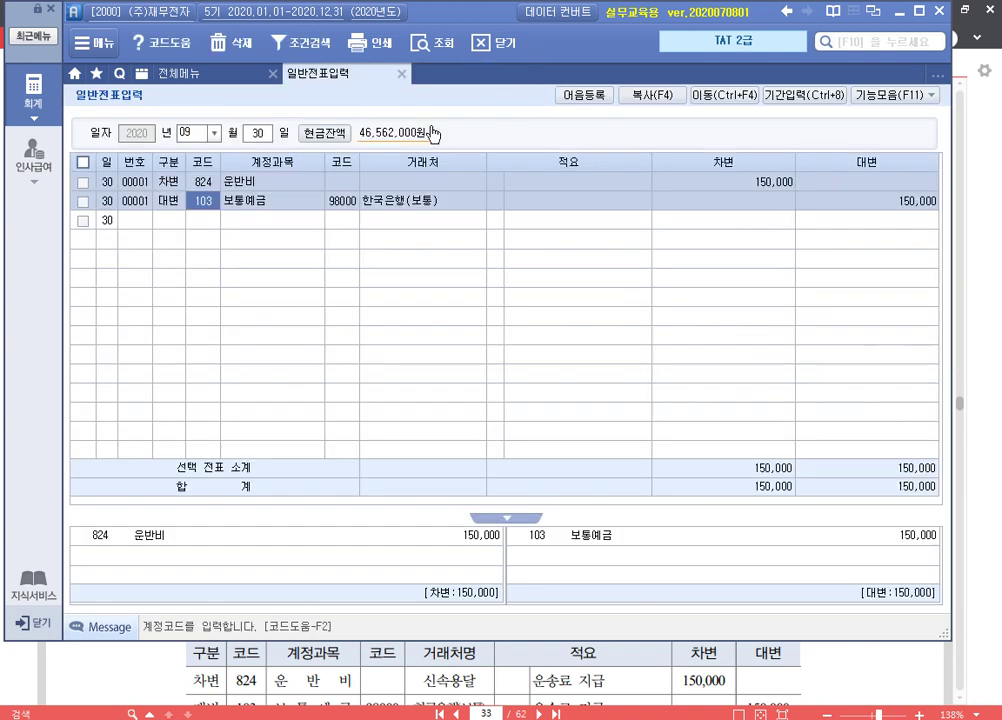
Open 경비등의송금명세서 and start its first row with 거래일자 2020-09-30 and 법인명(상호) 신속용달.
{"action": "left_click", "coordinate": [180, 74]}
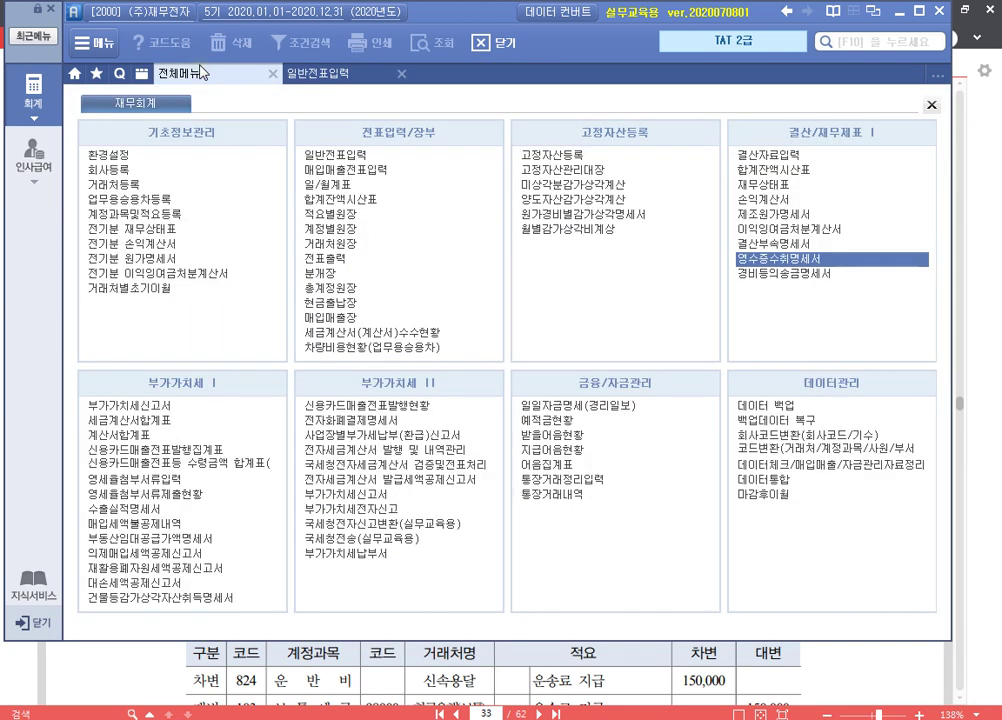
{"action": "left_click", "coordinate": [819, 277]}
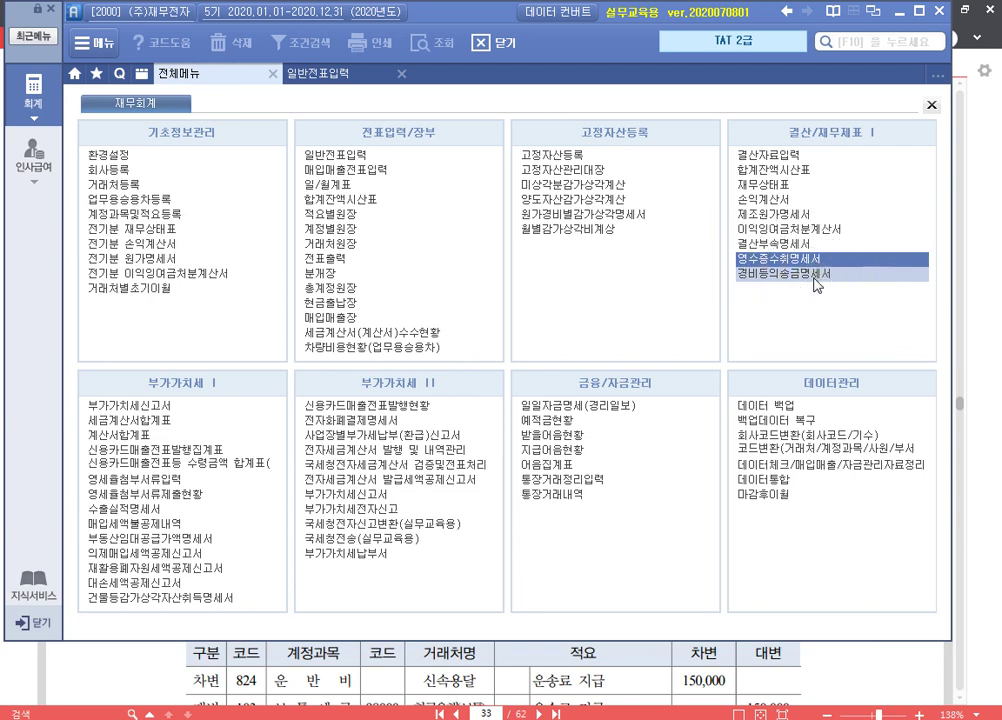
{"action": "left_click", "coordinate": [818, 285]}
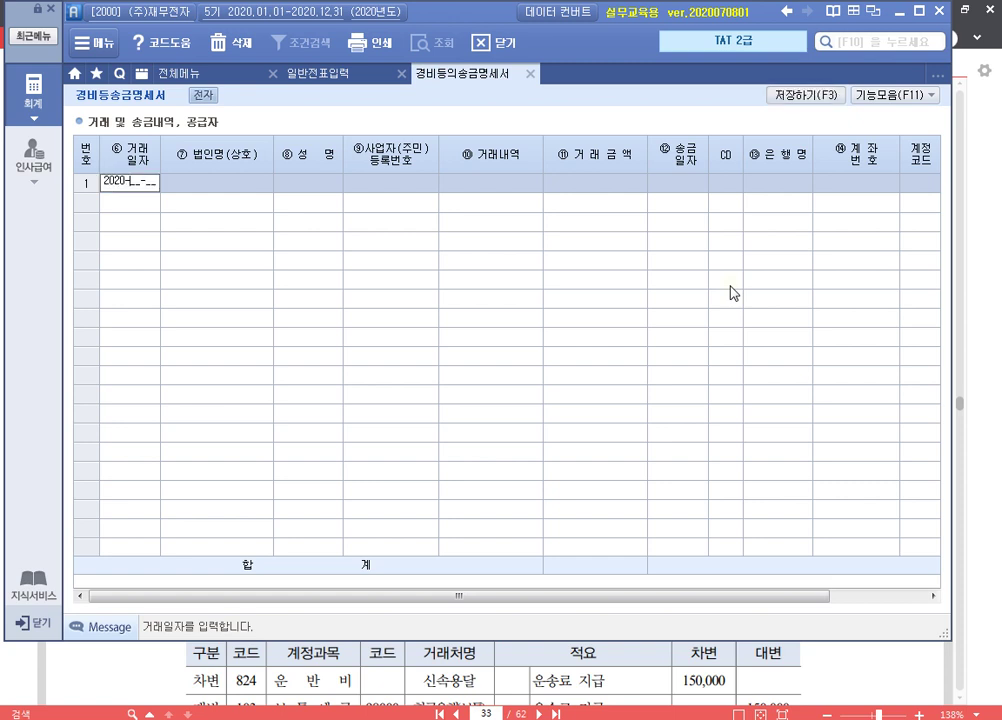
{"action": "type", "text": "0930"}
{"action": "key", "text": "Return"}
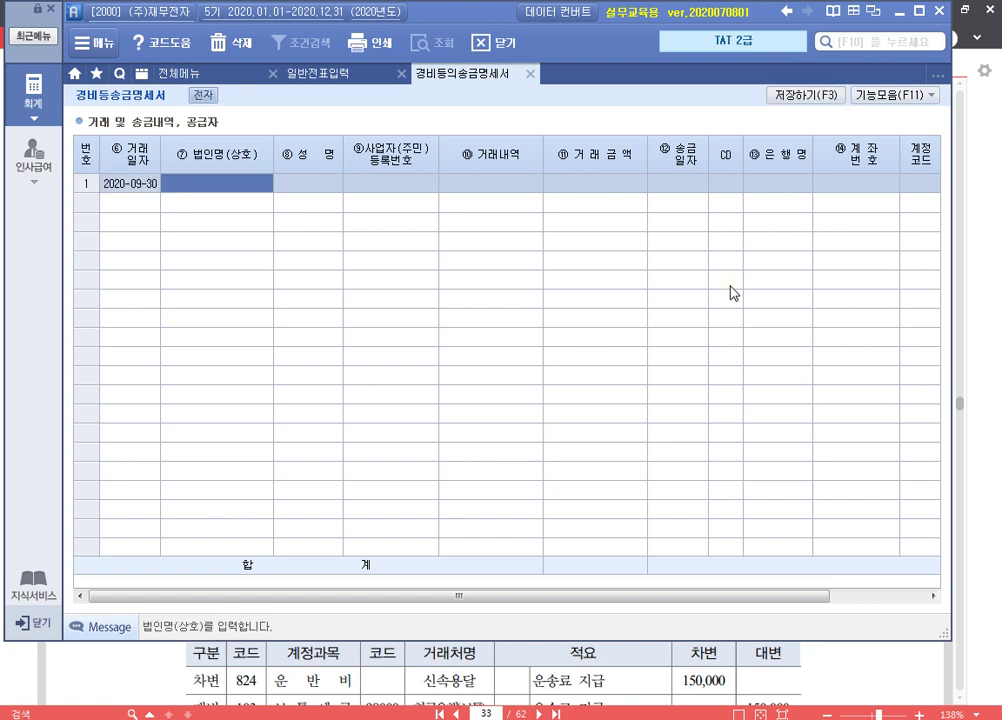
{"action": "type", "text": "신속용달"}
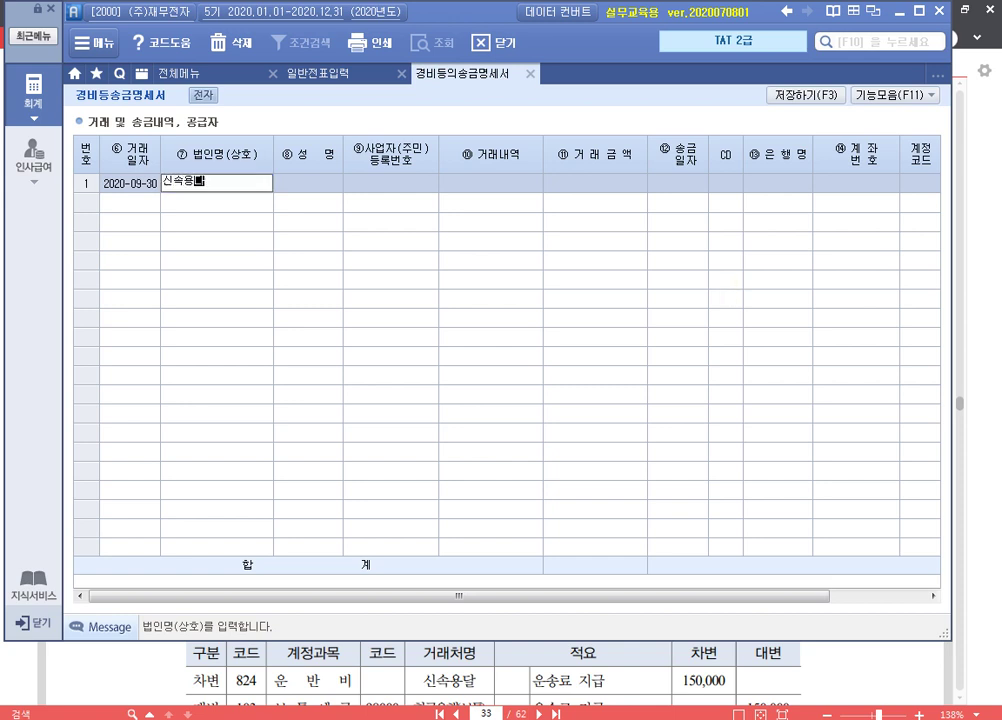
{"action": "key", "text": "Return"}
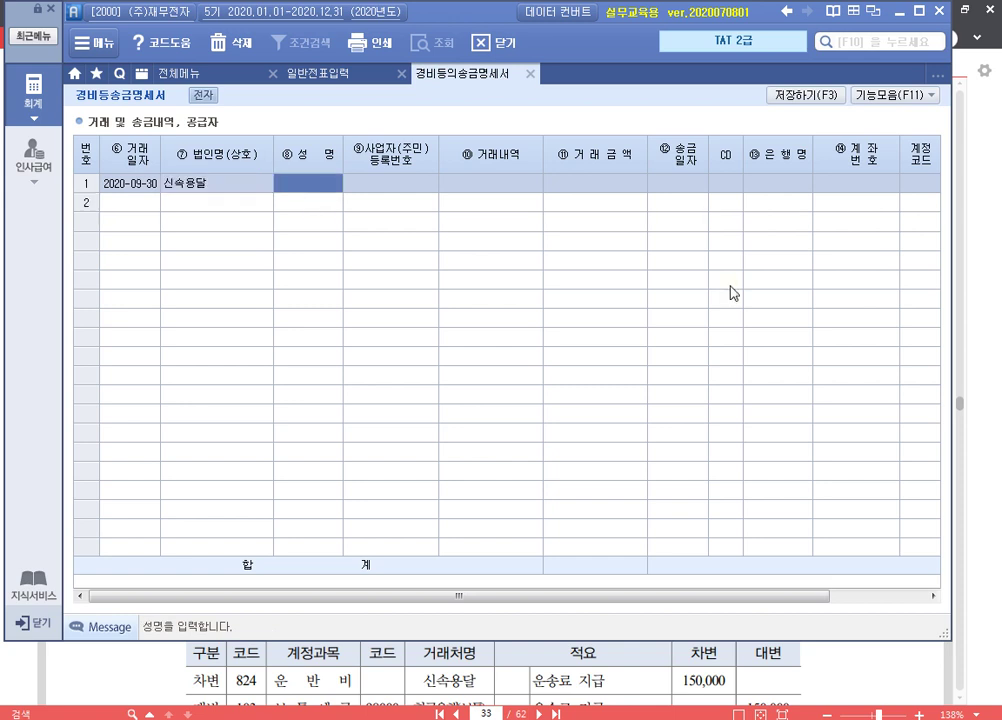
Enter the supplier's 성명 and 사업자등록번호 in the 신속용달 row.
{"action": "type", "text": "박진현"}
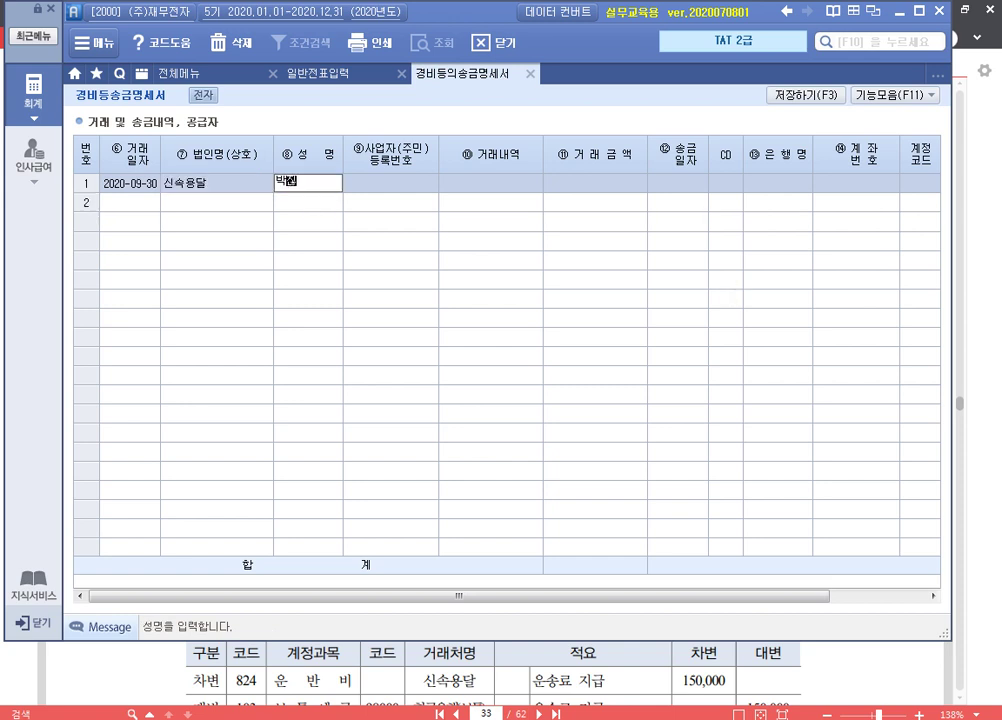
{"action": "key", "text": "Return"}
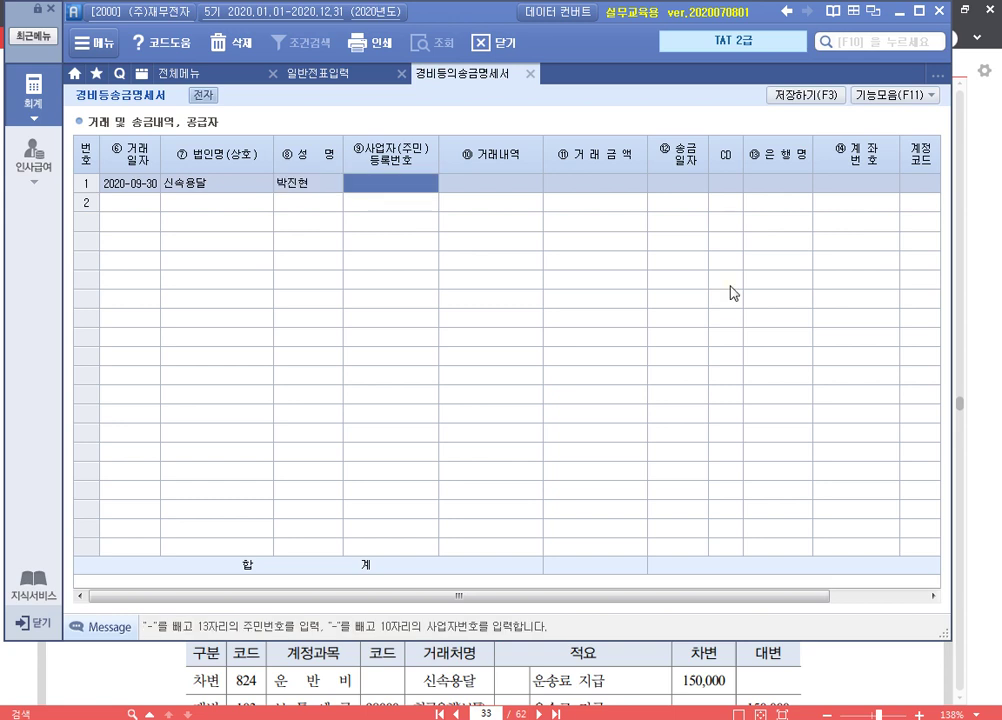
{"action": "type", "text": "124-60-2145"}
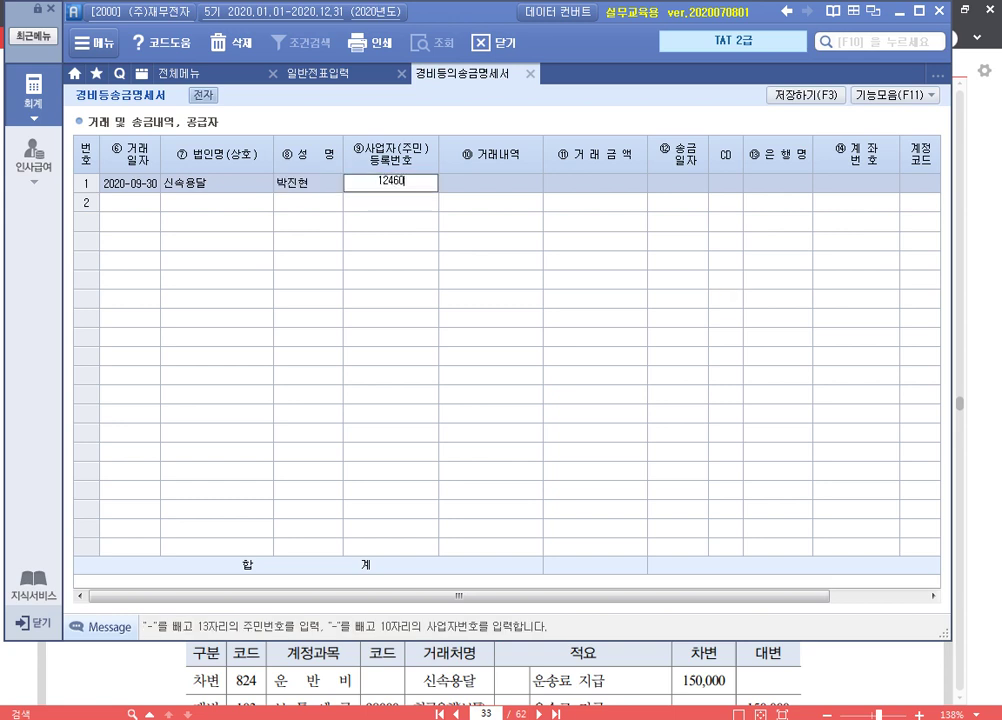
{"action": "type", "text": "55"}
{"action": "key", "text": "Return"}
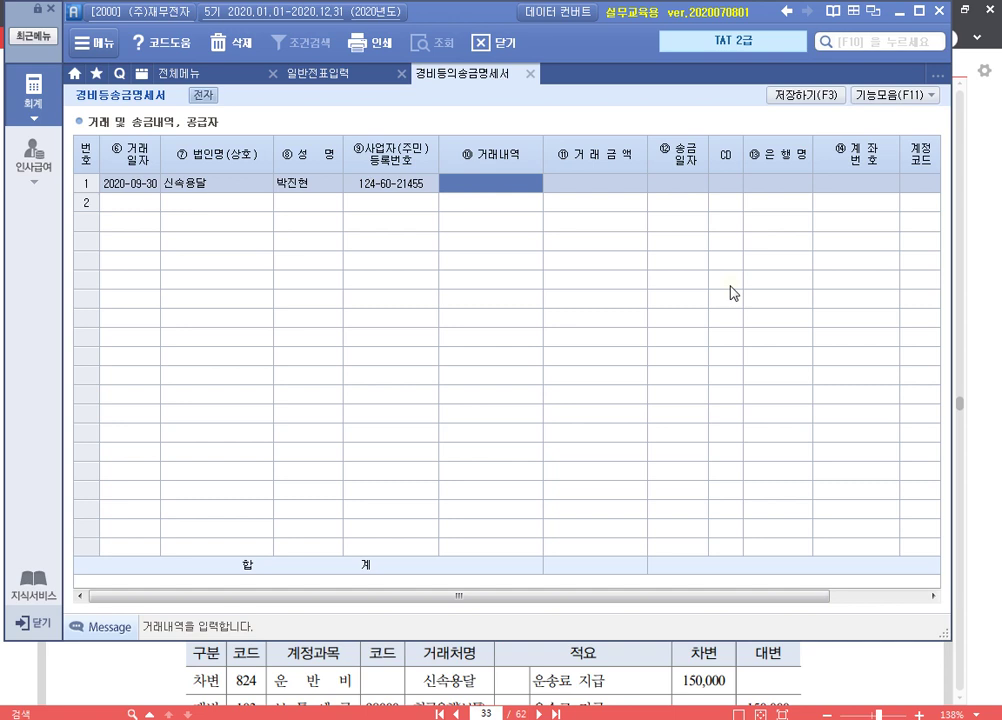
Set the 신속용달 row's 거래내역 to 제품운송대금 and its 거래금액 to 150,000.
{"action": "type", "text": "제품운송"}
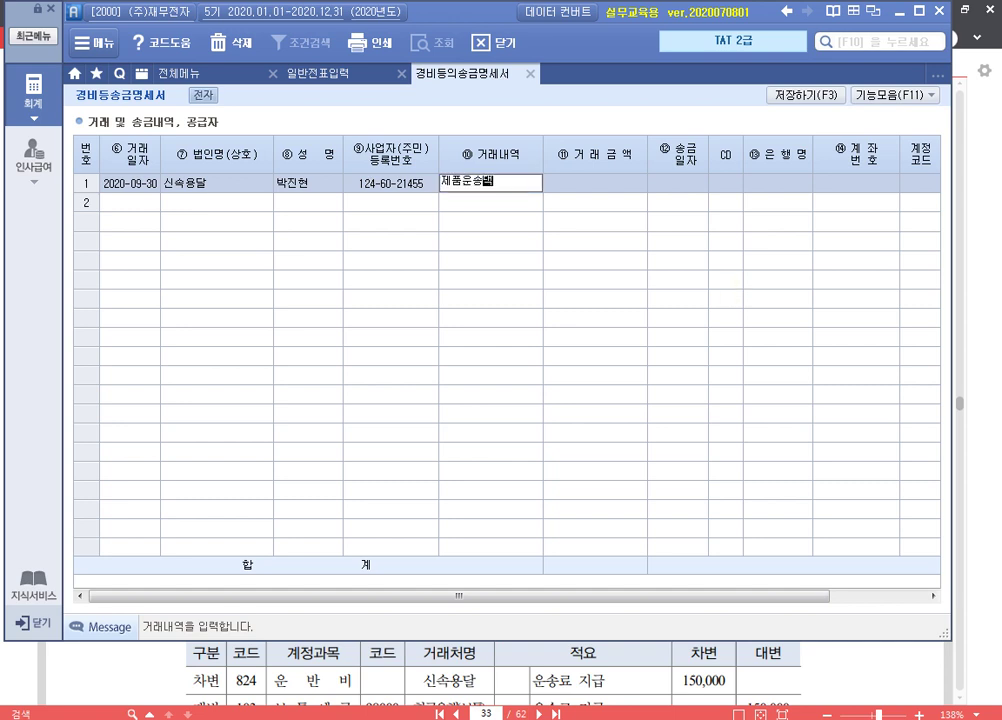
{"action": "type", "text": "대금"}
{"action": "key", "text": "Return"}
{"action": "type", "text": "1500000"}
{"action": "key", "text": "Return"}
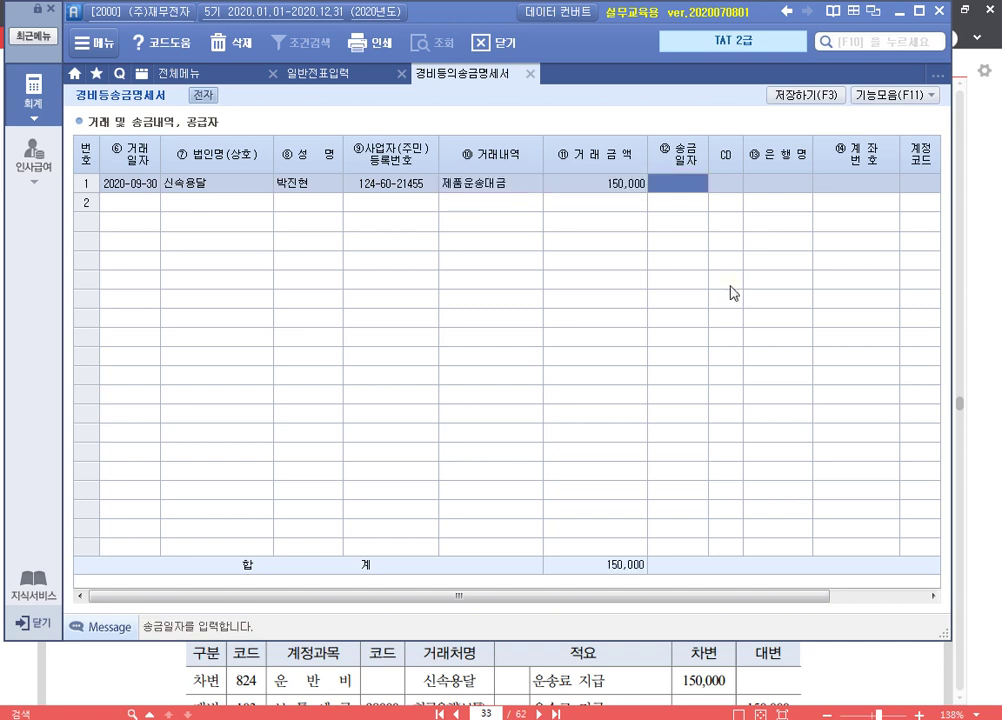
Set the 신속용달 row's 송금일자 to 2020-09-30 and look up 하나은행 (081) as the receiving bank.
{"action": "type", "text": "2020-09-"}
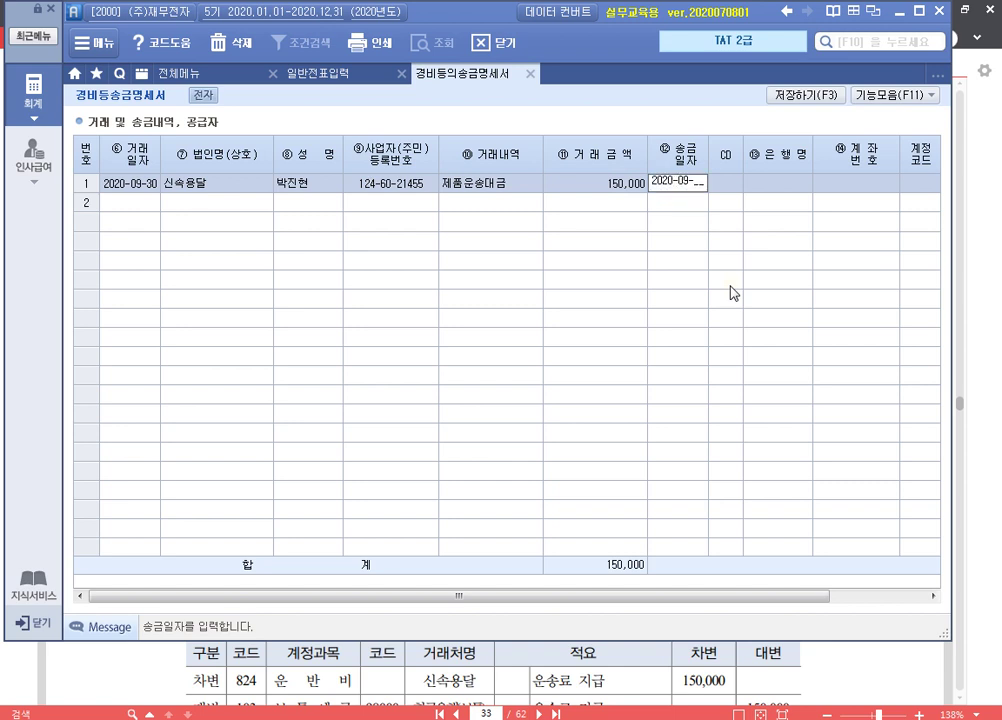
{"action": "type", "text": "30"}
{"action": "key", "text": "Return"}
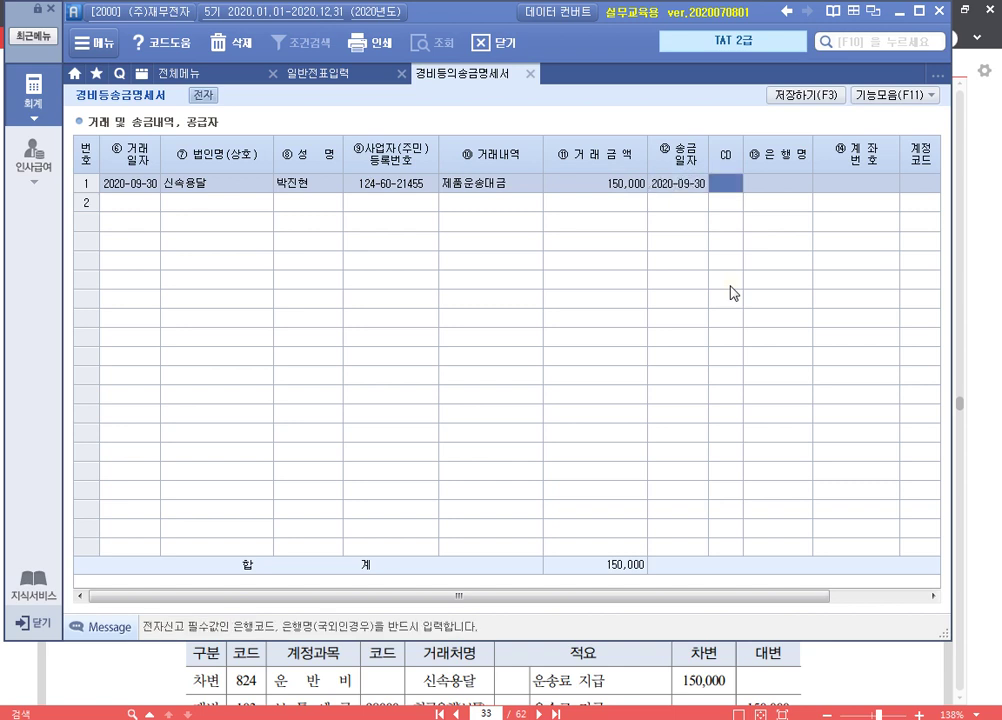
{"action": "key", "text": "F2"}
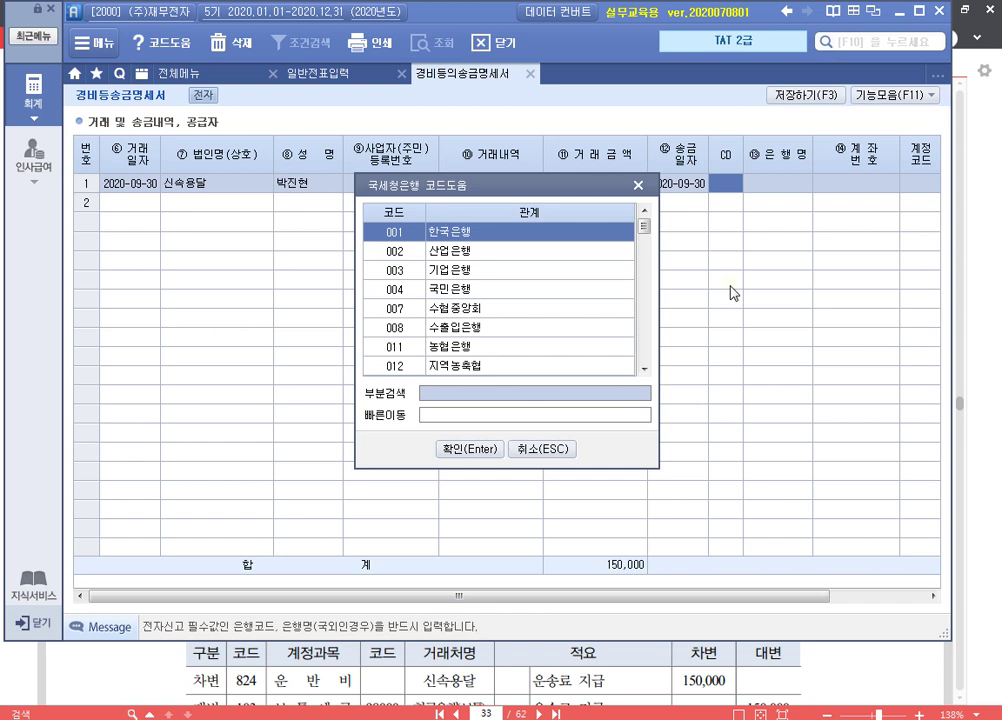
{"action": "type", "text": "하나"}
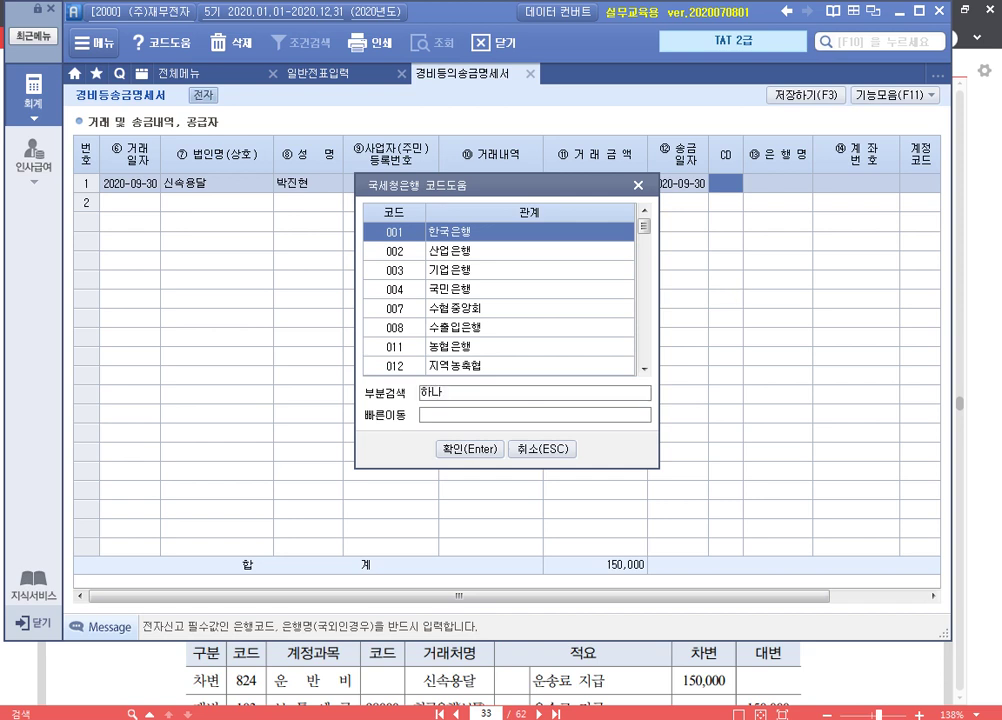
{"action": "key", "text": "Return"}
{"action": "key", "text": "Return"}
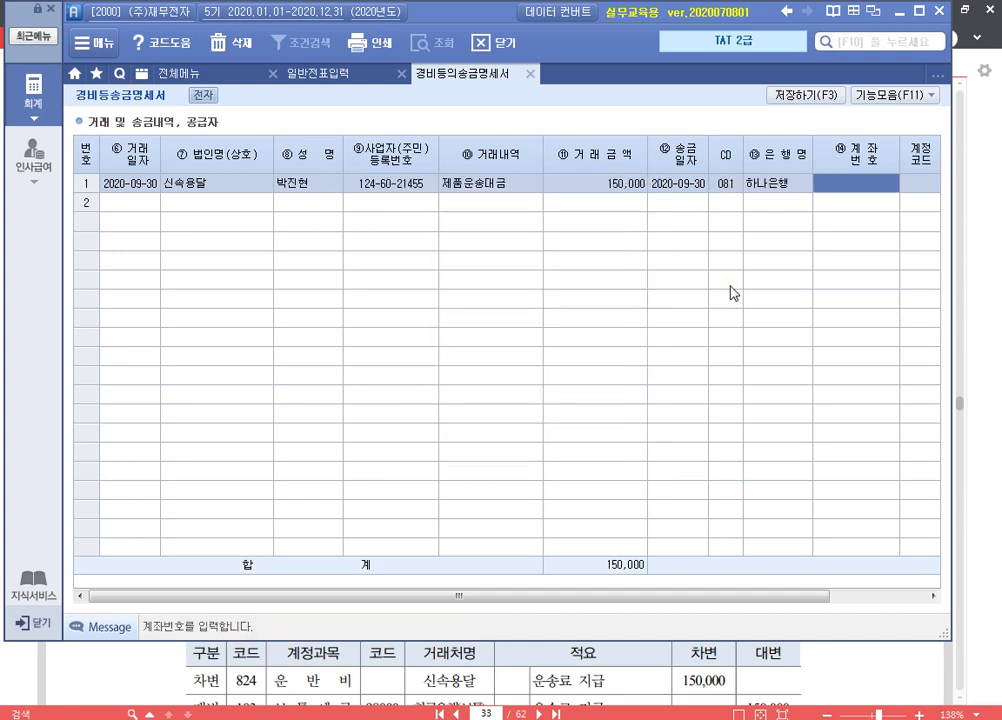
Enter the supplier's bank account number under 계좌번호 and complete the 신속용달 row with a blank 계정코드.
{"action": "type", "text": "501ㅓ"}
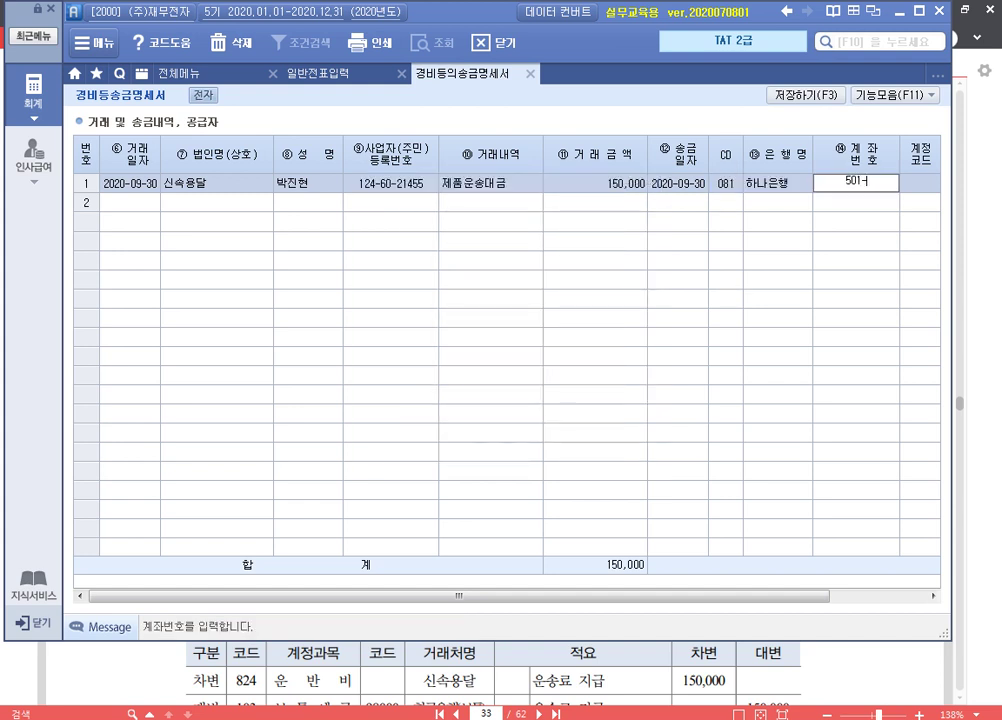
{"action": "key", "text": "BackSpace"}
{"action": "type", "text": "-5482-6242"}
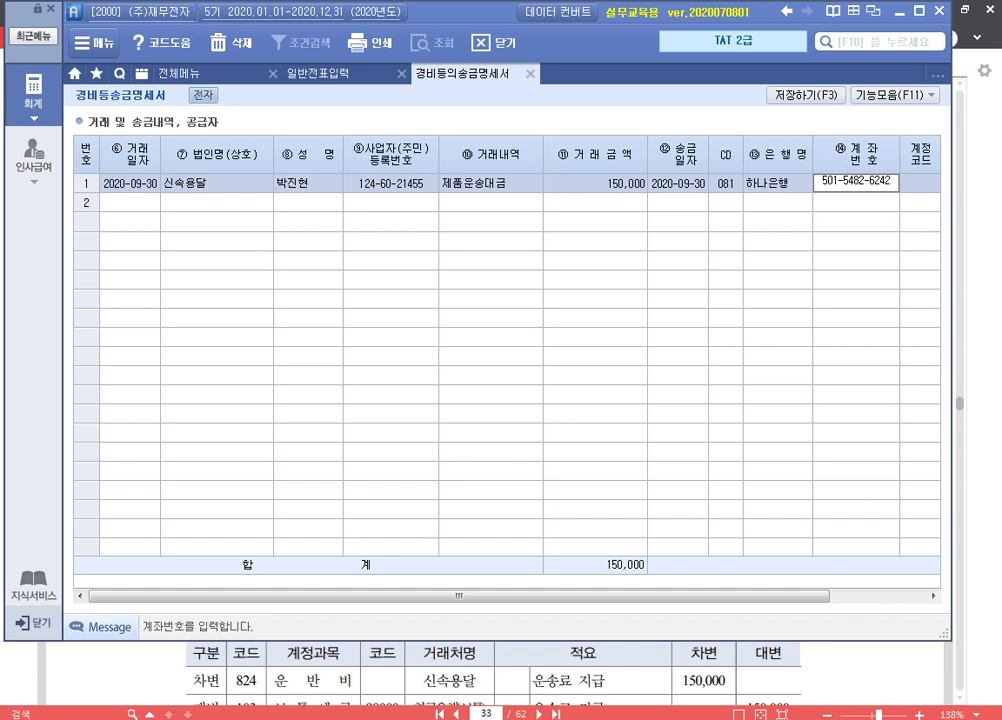
{"action": "key", "text": "Return"}
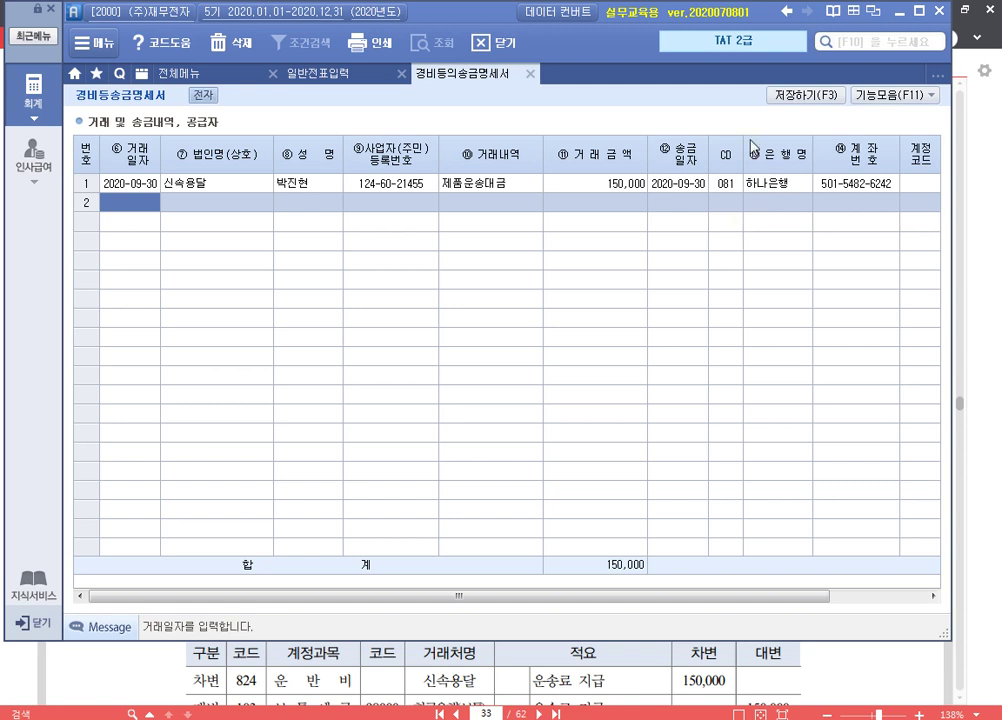
Save the completed 경비등송금명세서.
{"action": "left_click", "coordinate": [798, 96]}
{"action": "left_click", "coordinate": [440, 412]}
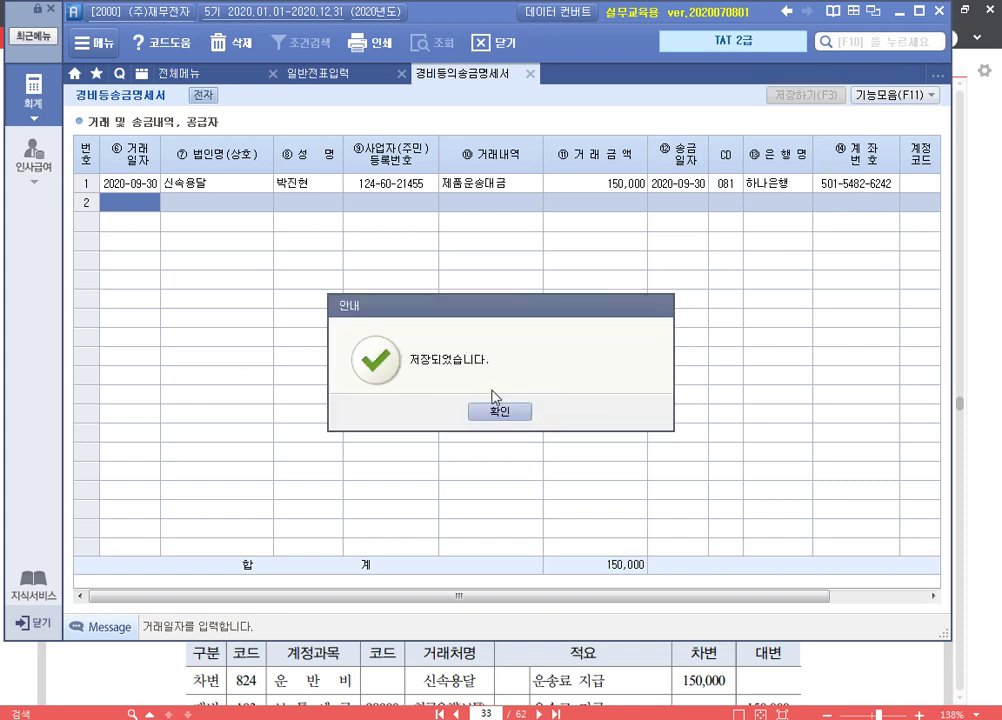
{"action": "left_click", "coordinate": [522, 412]}
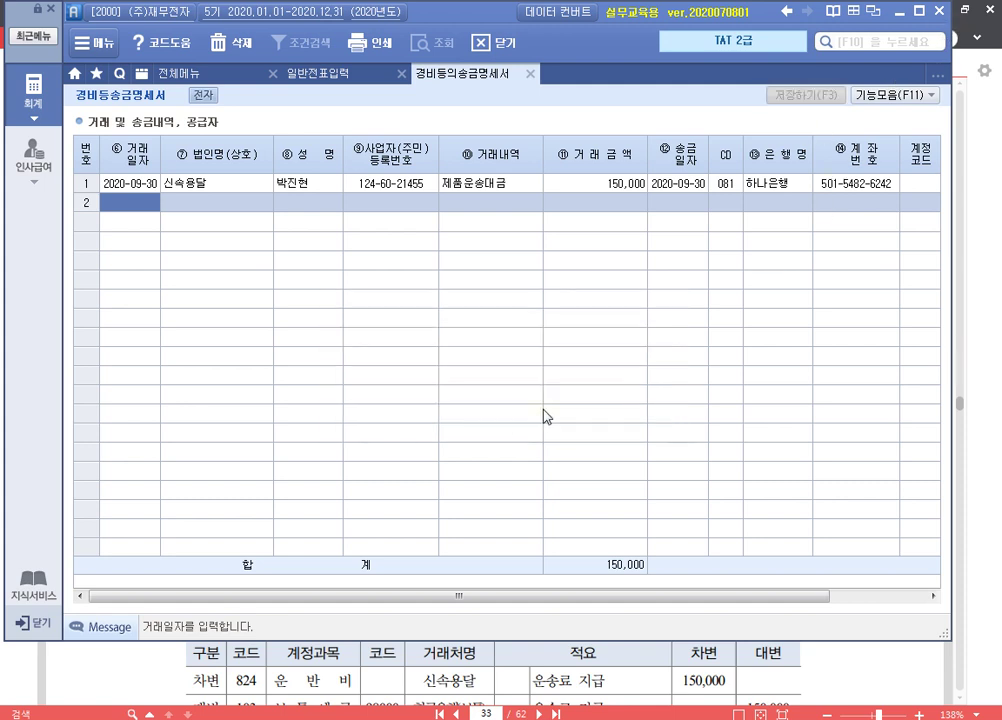